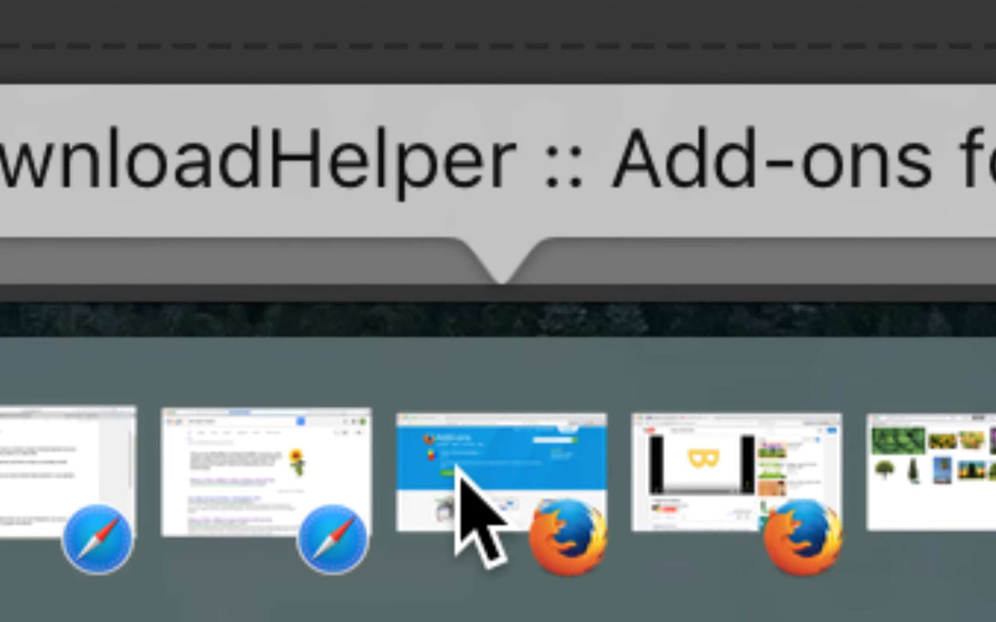
In Firefox, open the add-ons manager and find Video DownloadHelper by mig among the recommended add-ons.
left_click(458, 469)
left_click(709, 456)
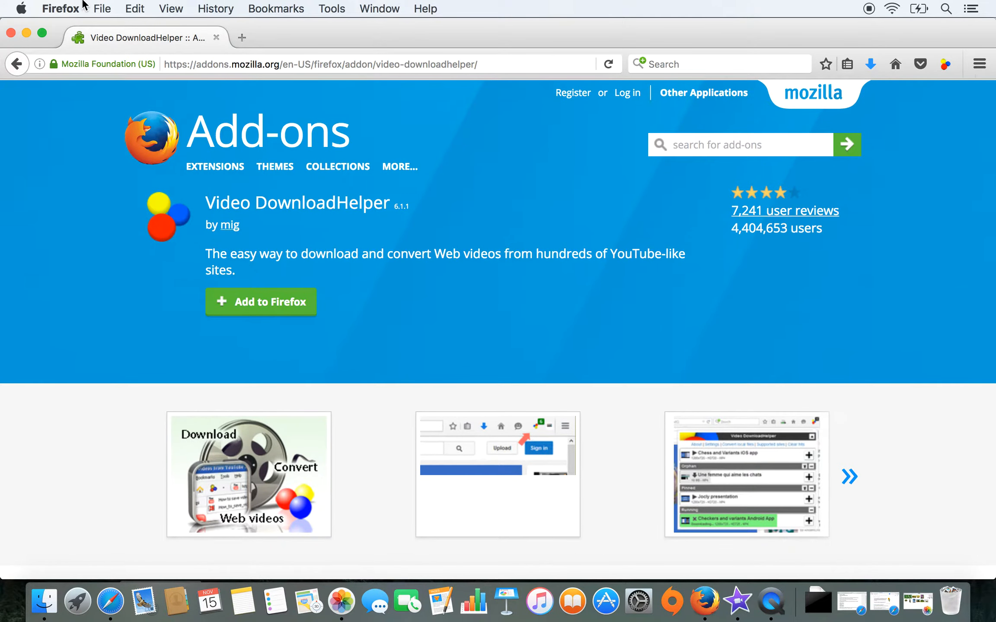
key("super+Tab")
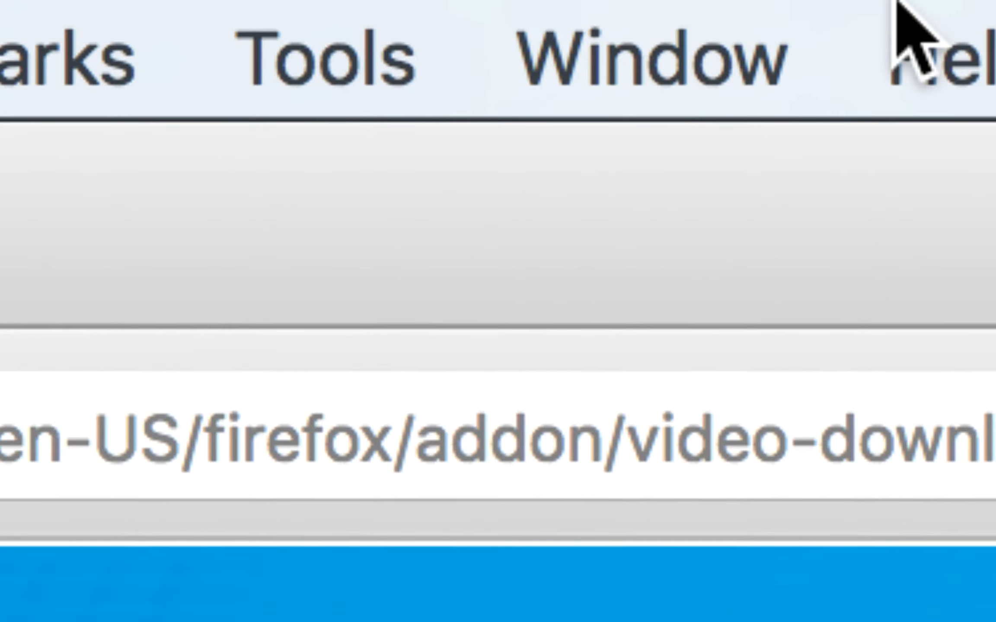
left_click(669, 2)
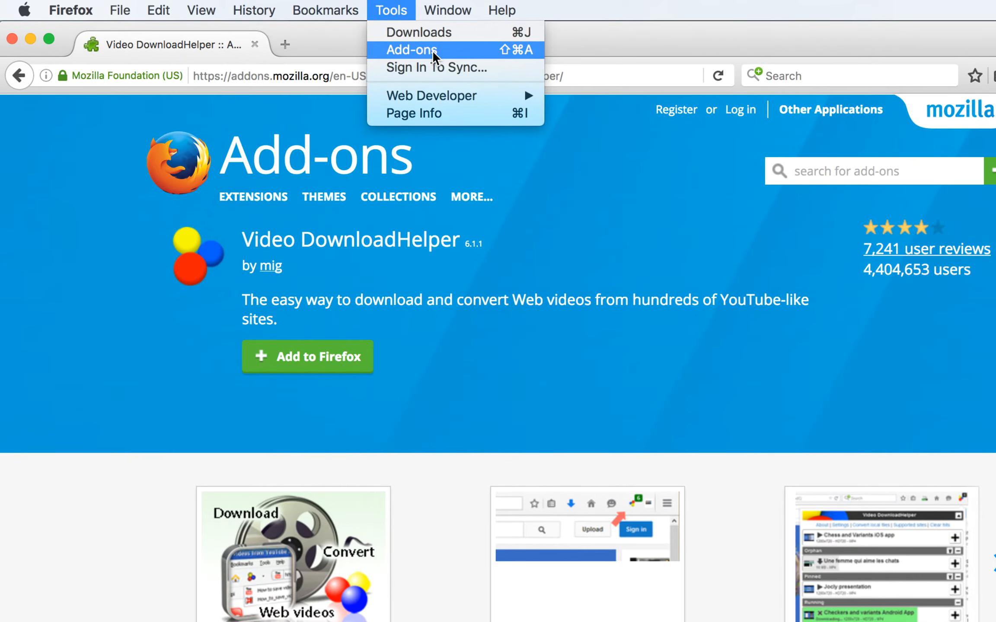
left_click(433, 49)
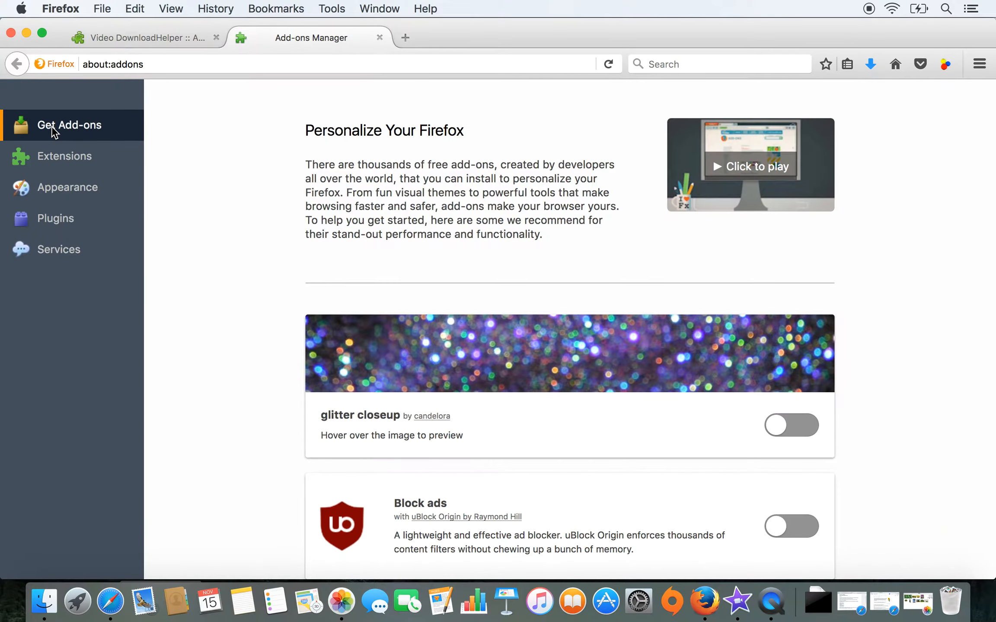
scroll(411, 243, "down", 10)
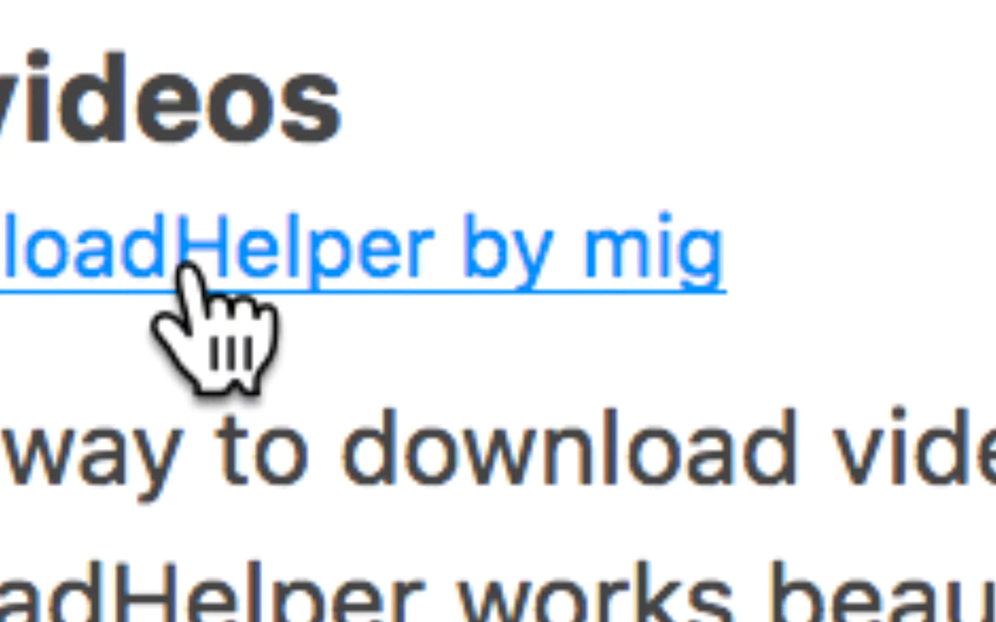
left_click(191, 269)
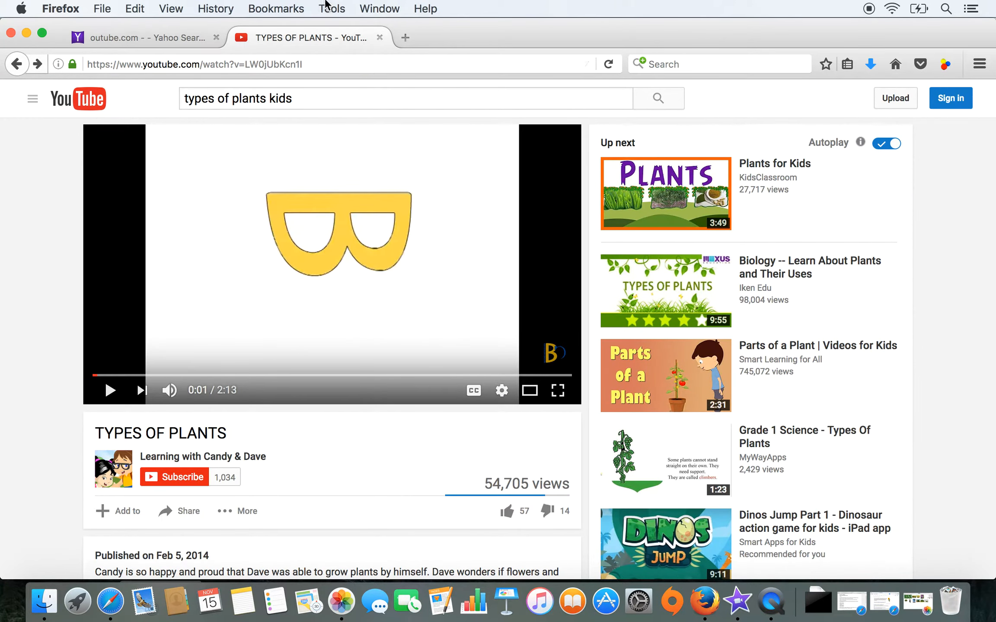
Download the TYPES OF PLANTS YouTube video as a 480x360 Medium MP4 with Video DownloadHelper, and close the video file in QuickTime Player.
scroll(18, 192, "down", 5)
scroll(18, 191, "up", 5)
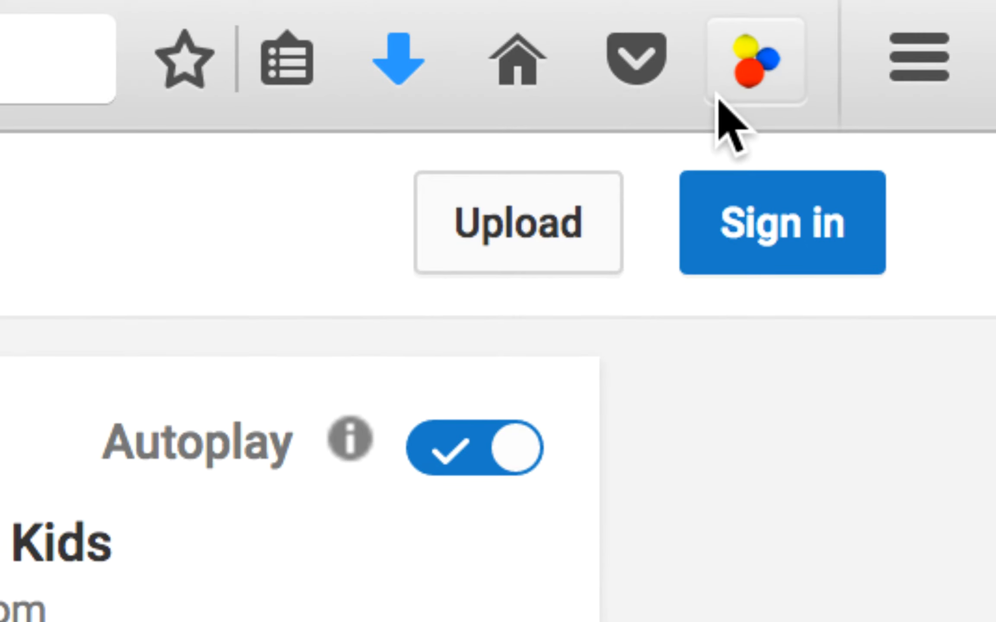
left_click(946, 66)
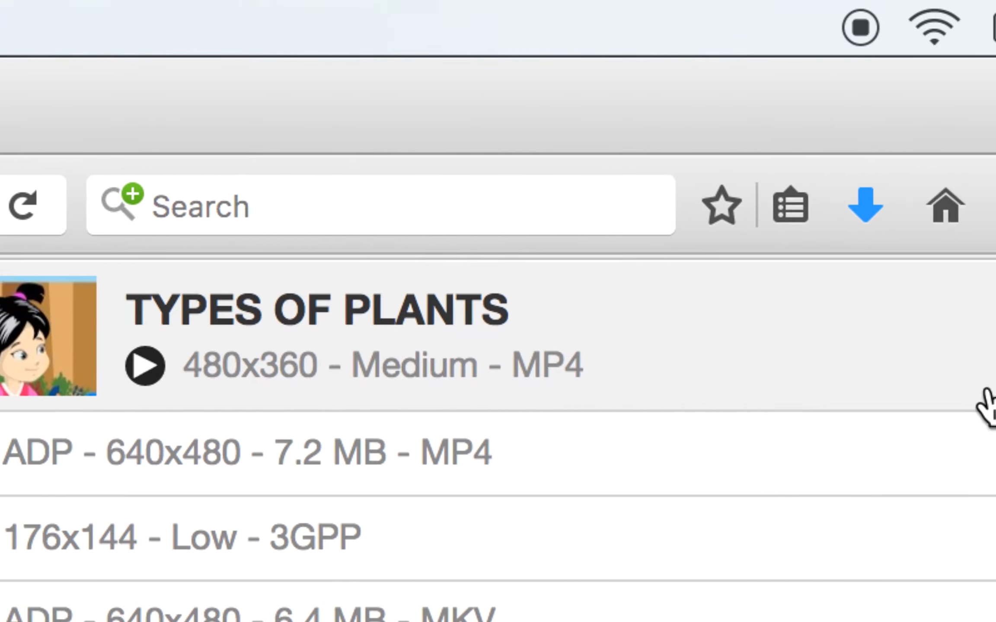
left_click(666, 328)
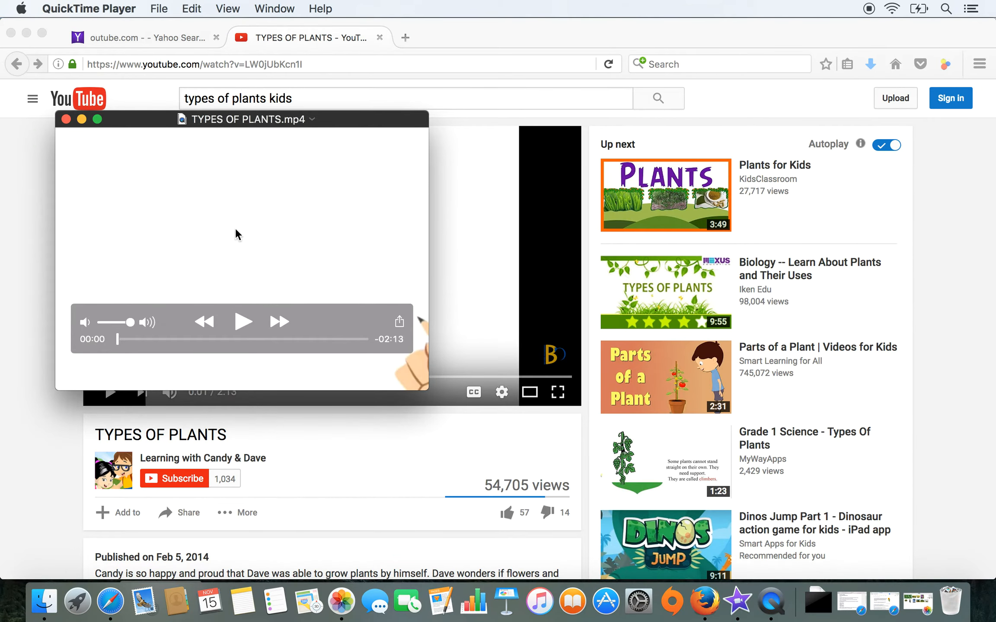
key("super+w")
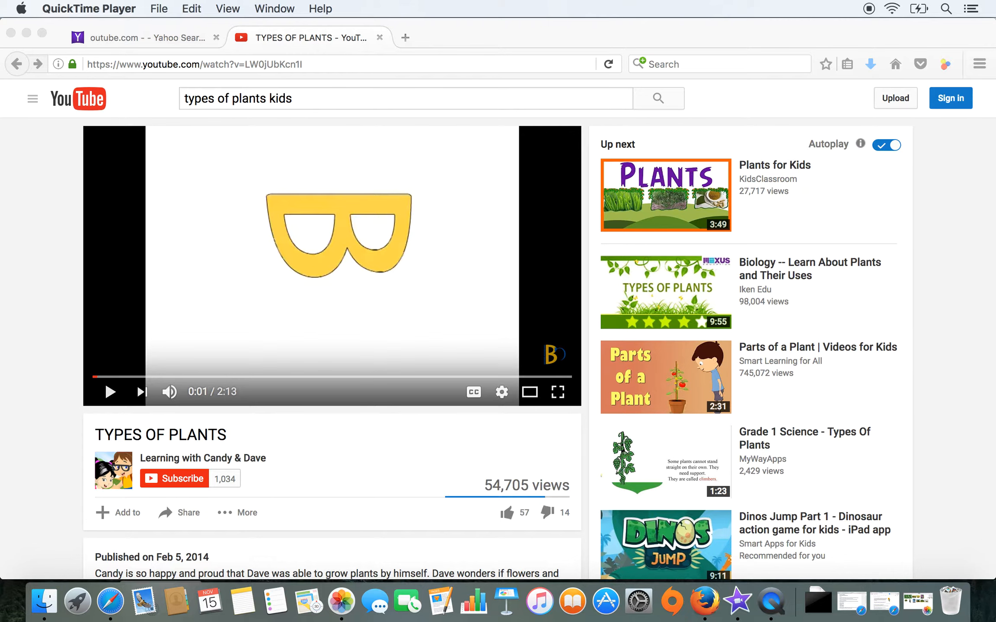
Switch to Photos and create a new album named "plants" without adding any existing photos to it.
key("super+Tab")
key("super+Tab")
key("super+Tab")
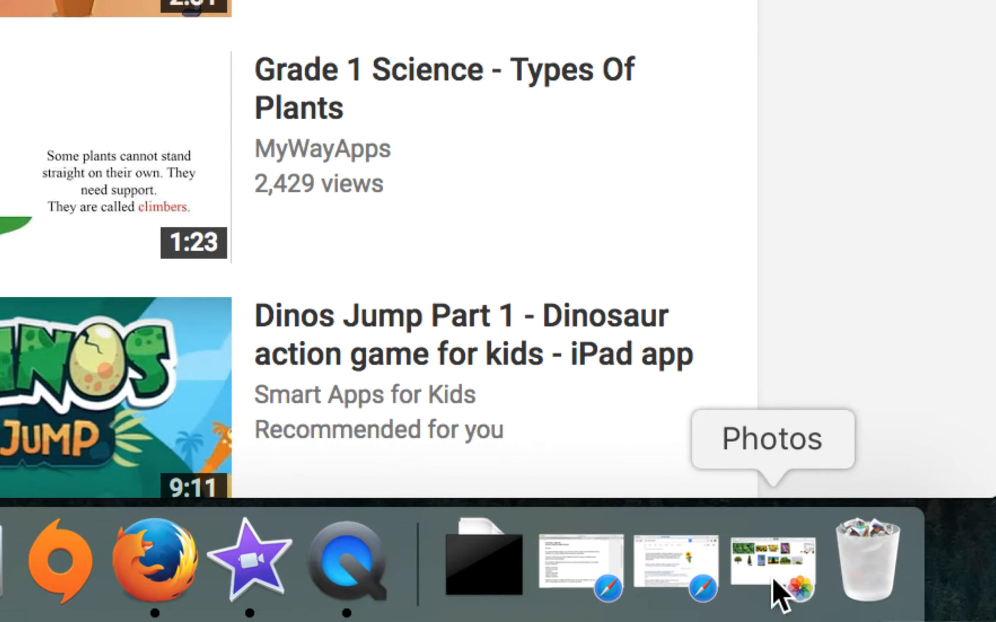
left_click(753, 546)
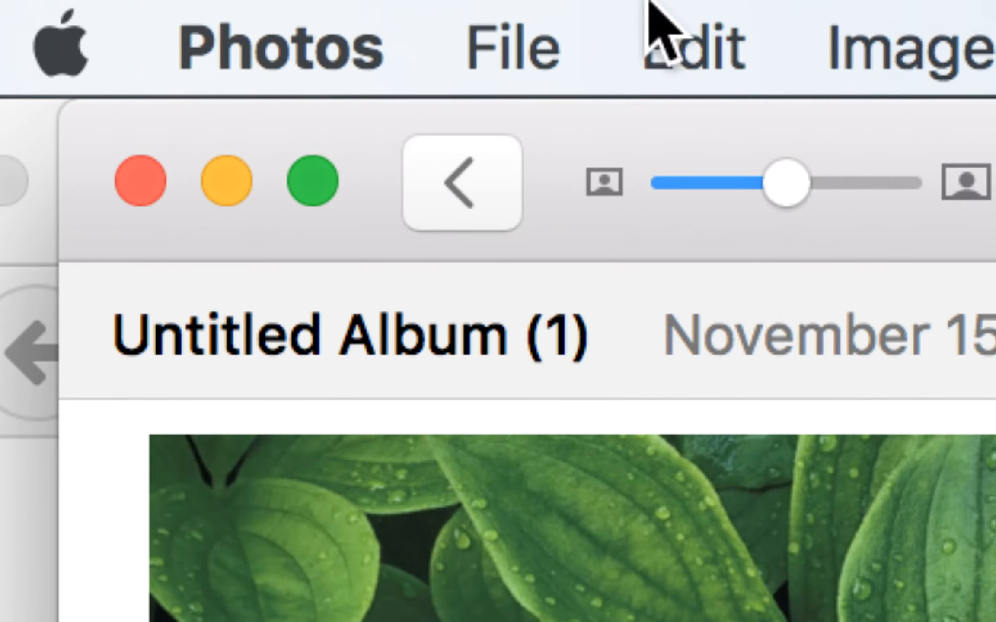
left_click(475, 40)
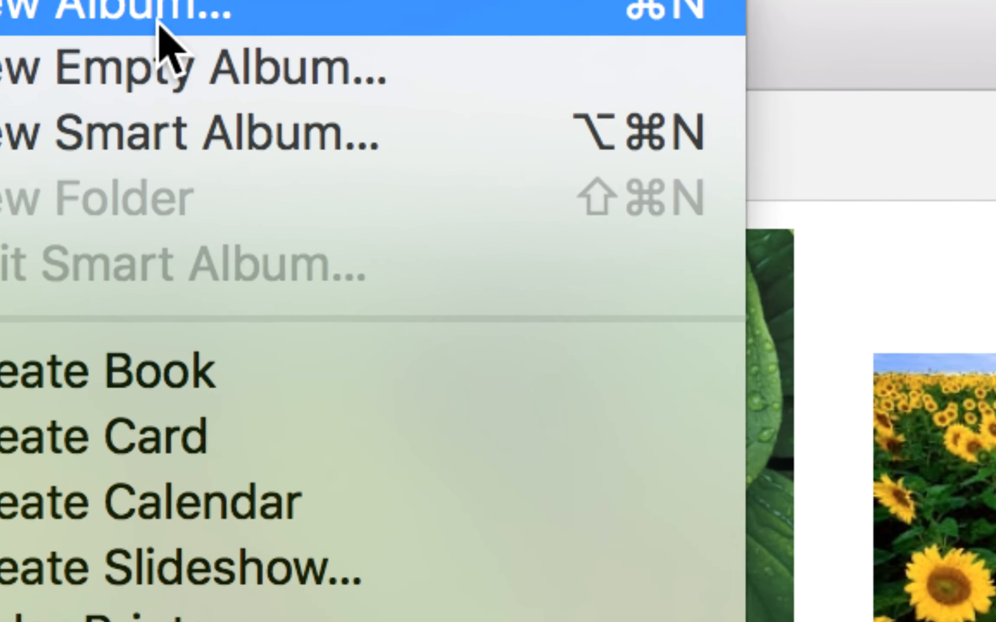
mouse_move(148, 11)
mouse_move(19, 17)
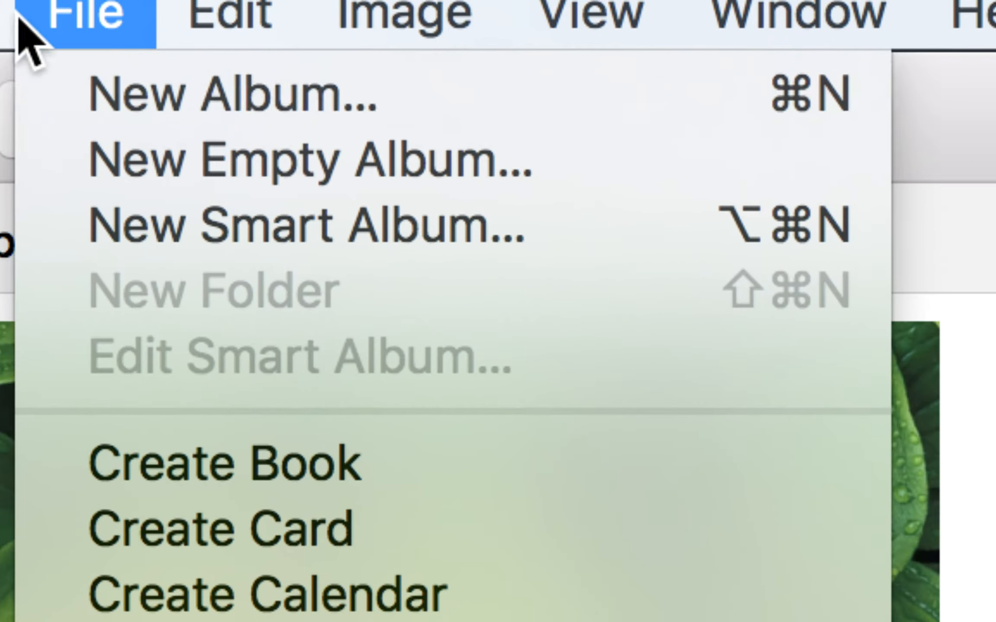
left_click(84, 97)
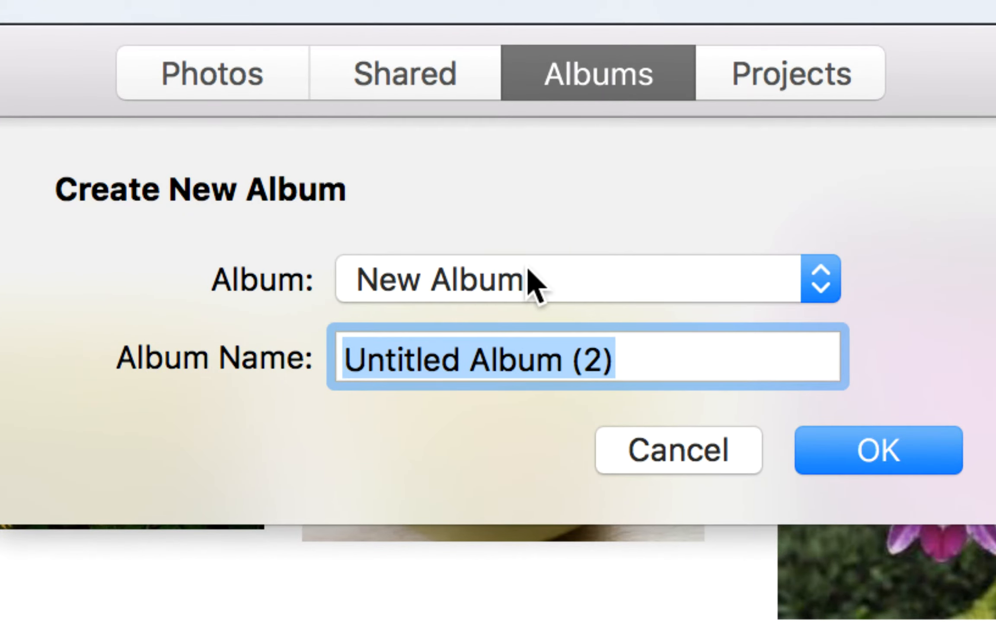
type("plants")
key("Return")
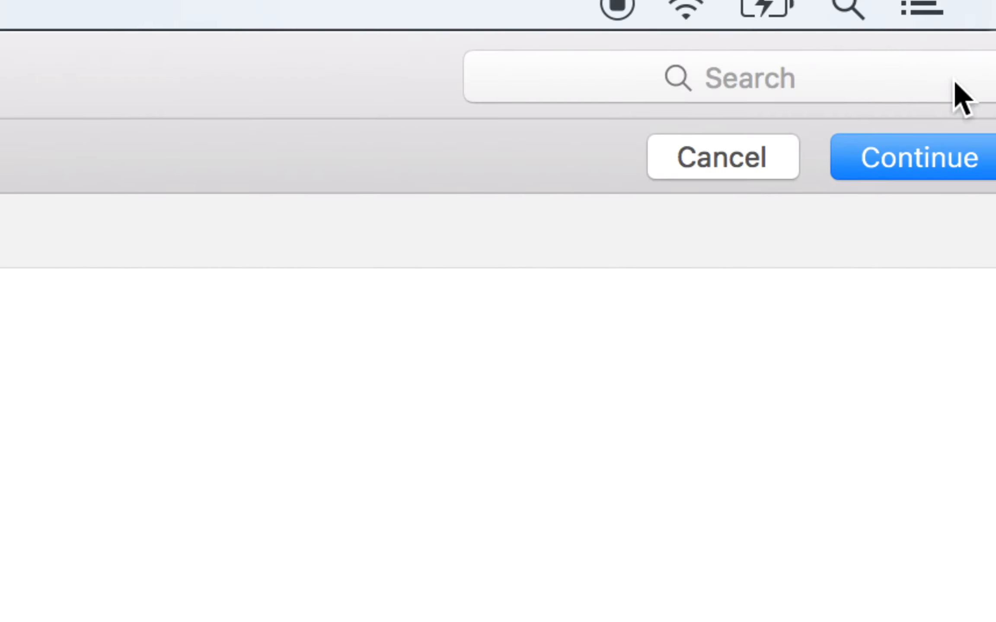
left_click(944, 157)
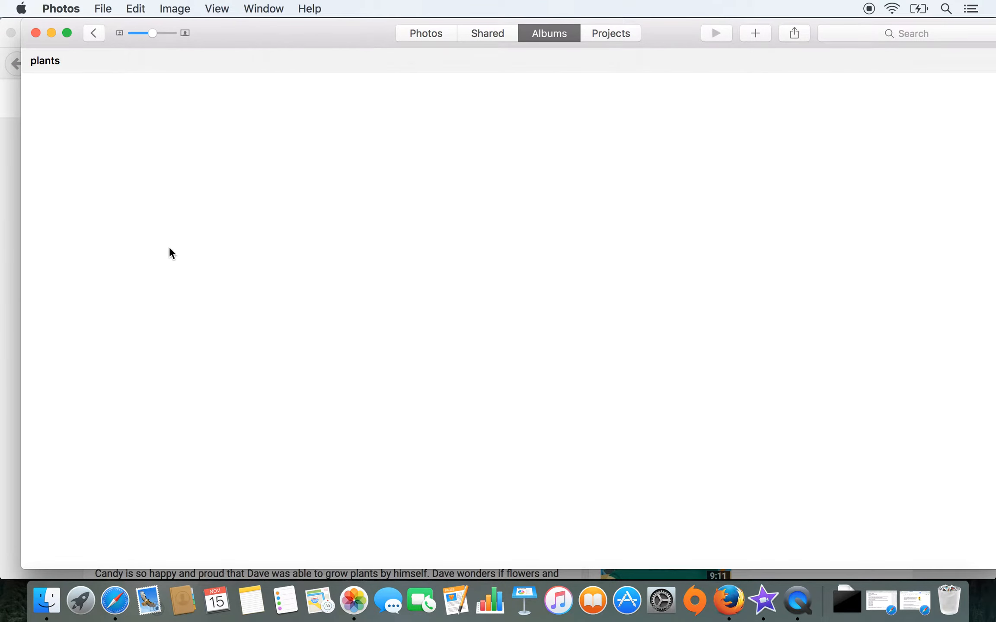
Move the Photos window aside and minimize the iMovie window to uncover the image files on the desktop.
key("super+Tab")
key("super+Tab")
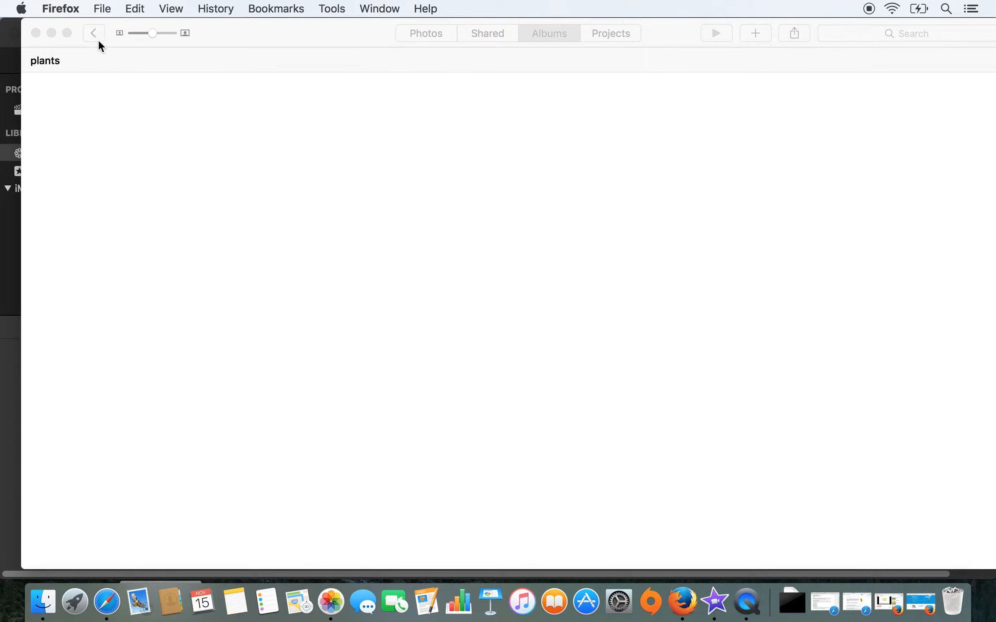
left_click_drag(216, 26, 591, 23)
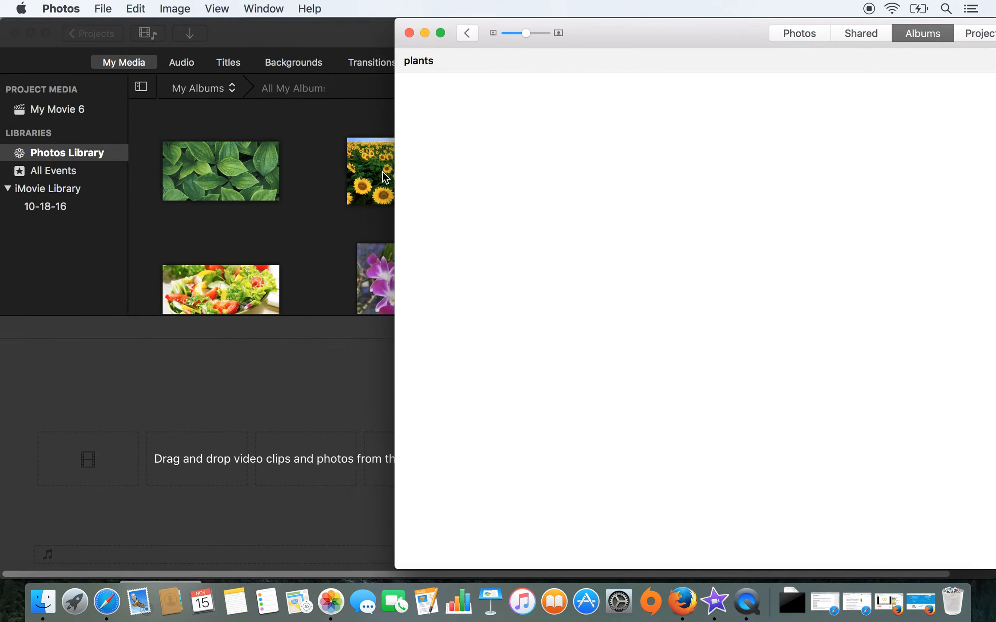
left_click(82, 530)
key("super+m")
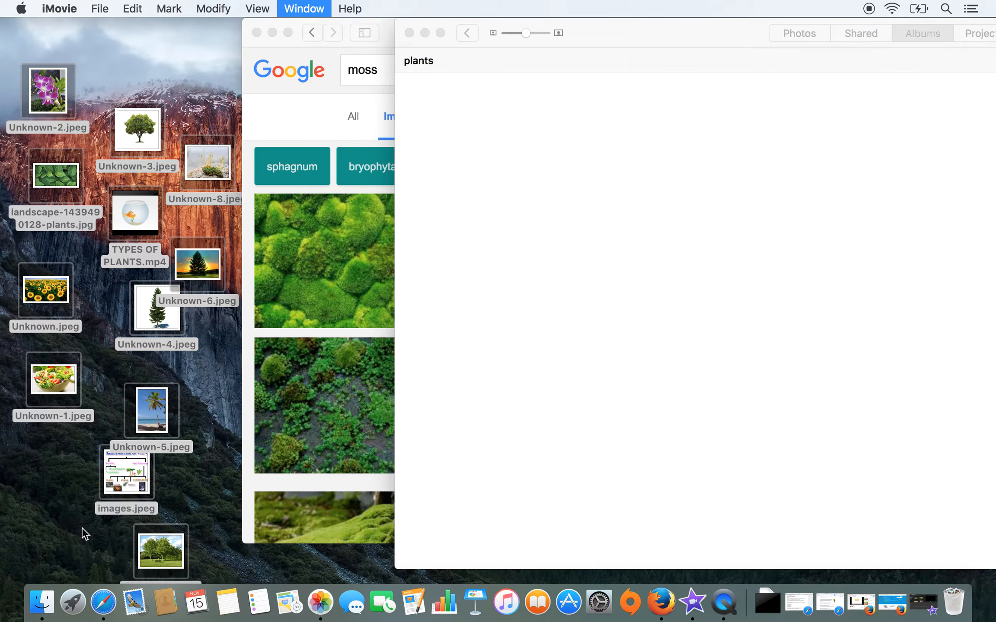
left_click_drag(13, 54, 224, 561)
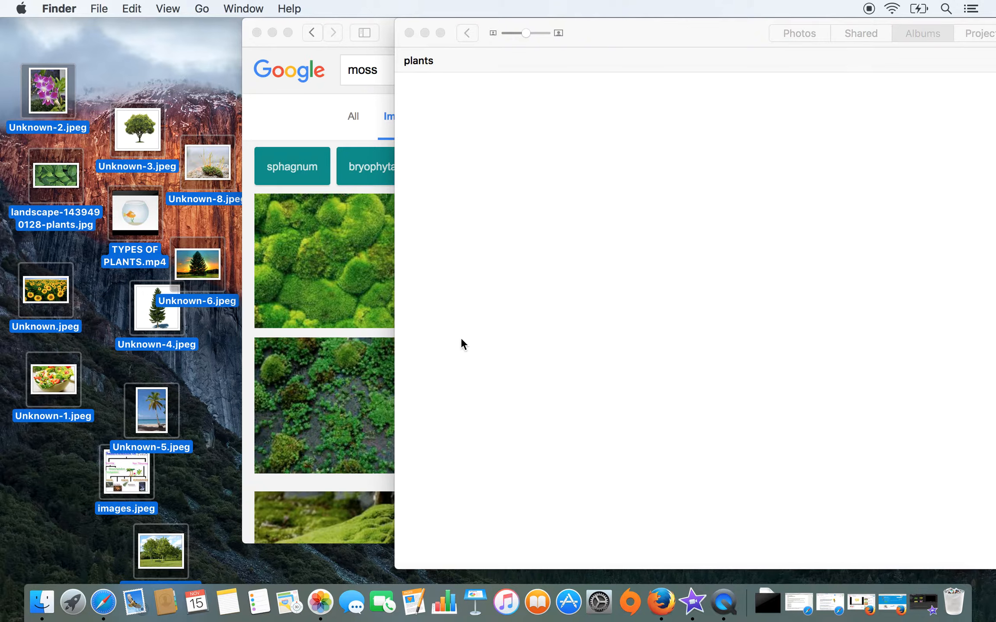
left_click(188, 286)
key("space")
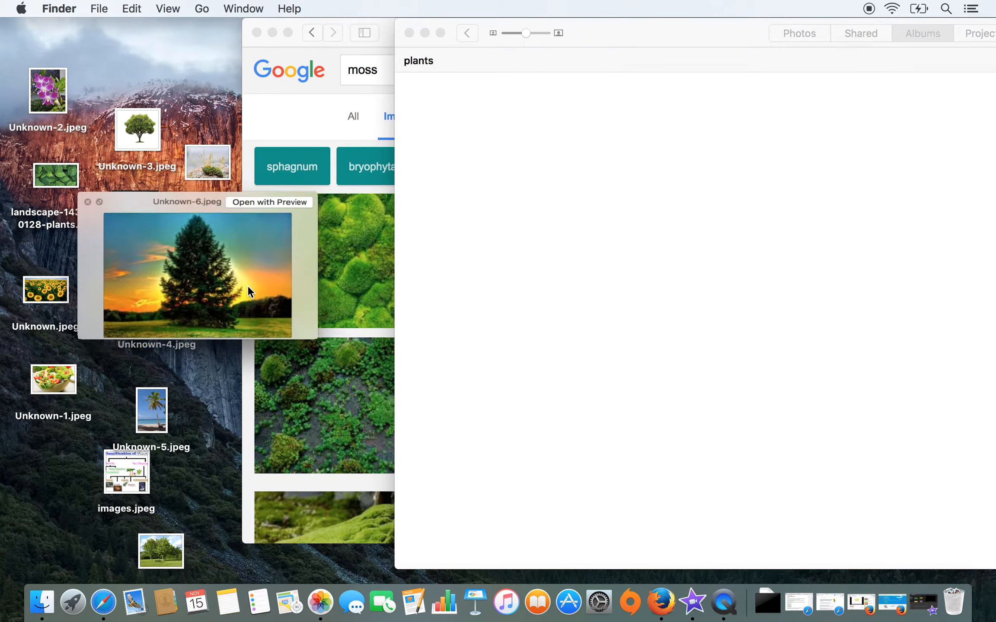
key("space")
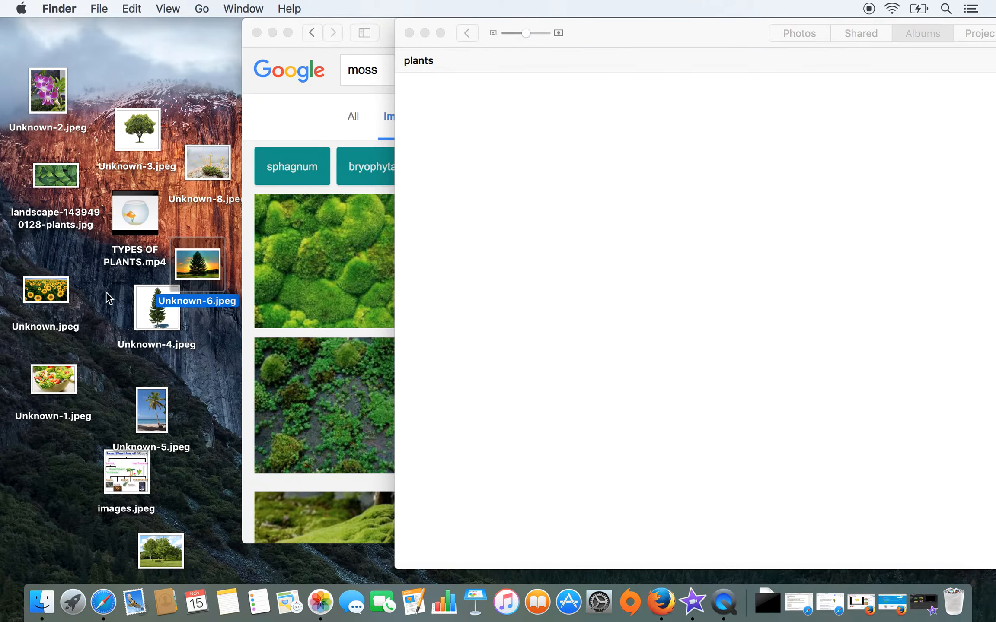
left_click_drag(14, 39, 212, 589)
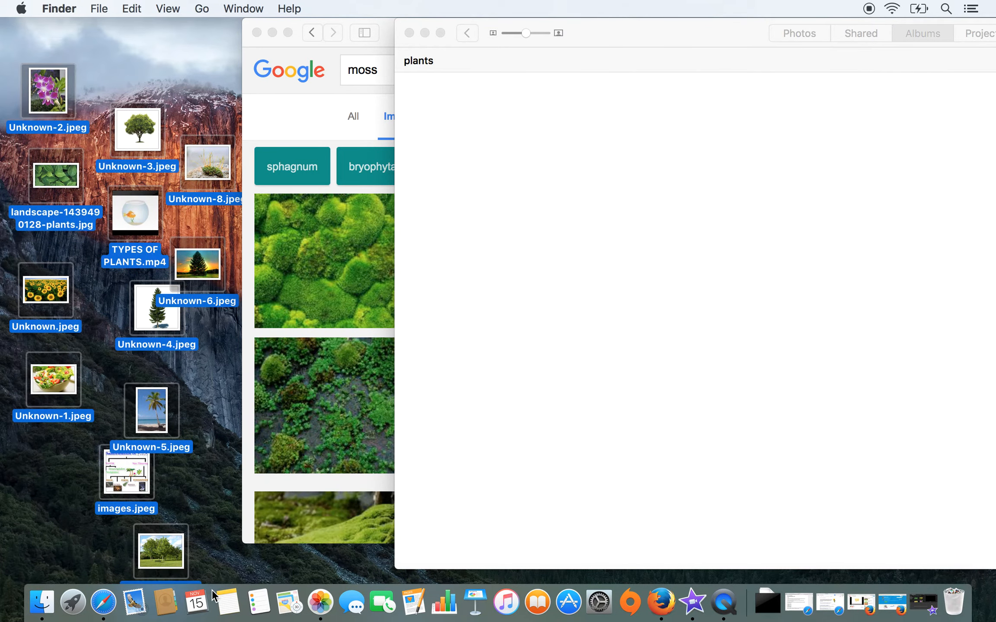
left_click(181, 555)
key("space")
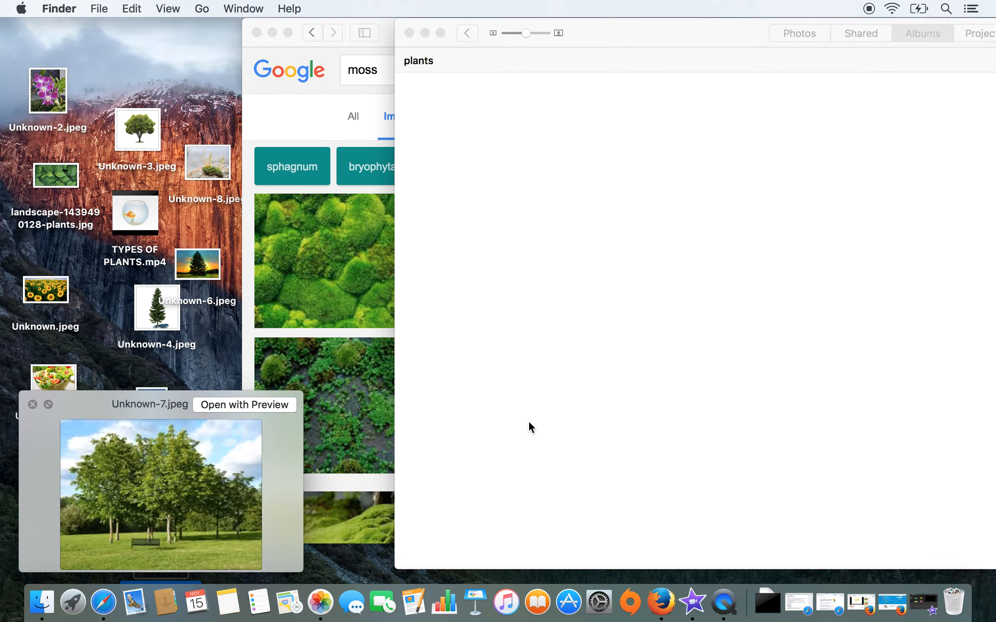
key("space")
Import all the desktop plant images and the TYPES OF PLANTS.mp4 video into the plants album, applying the import choice to all duplicates.
left_click_drag(1, 46, 250, 603)
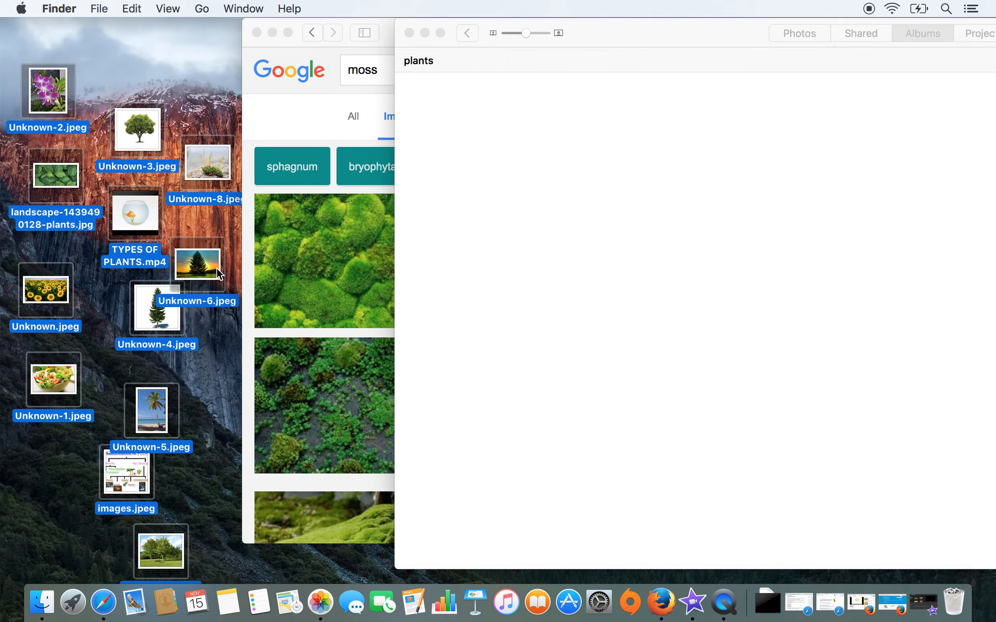
left_click_drag(219, 263, 545, 247)
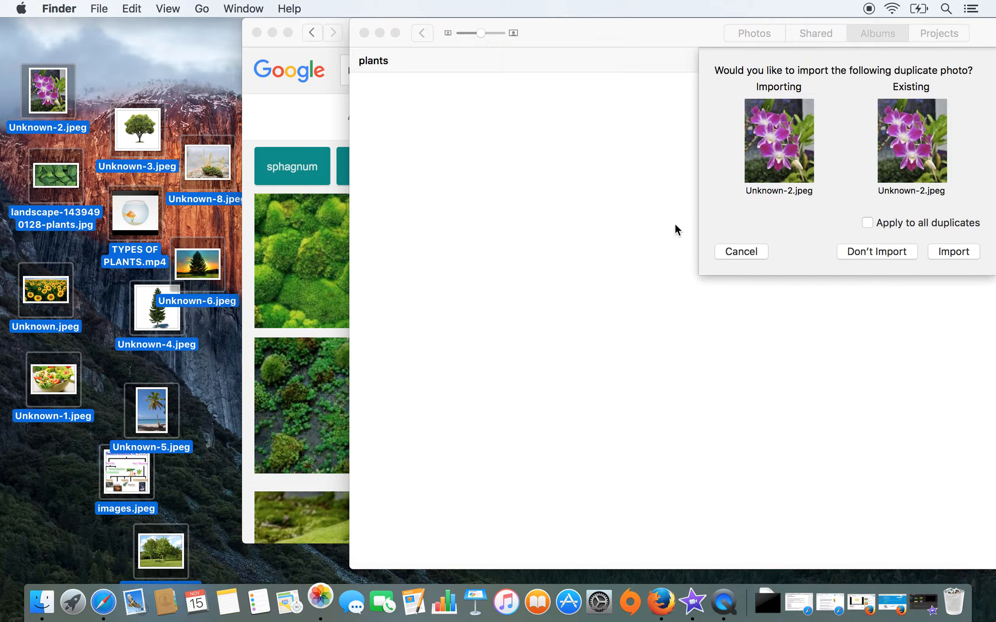
left_click(958, 255)
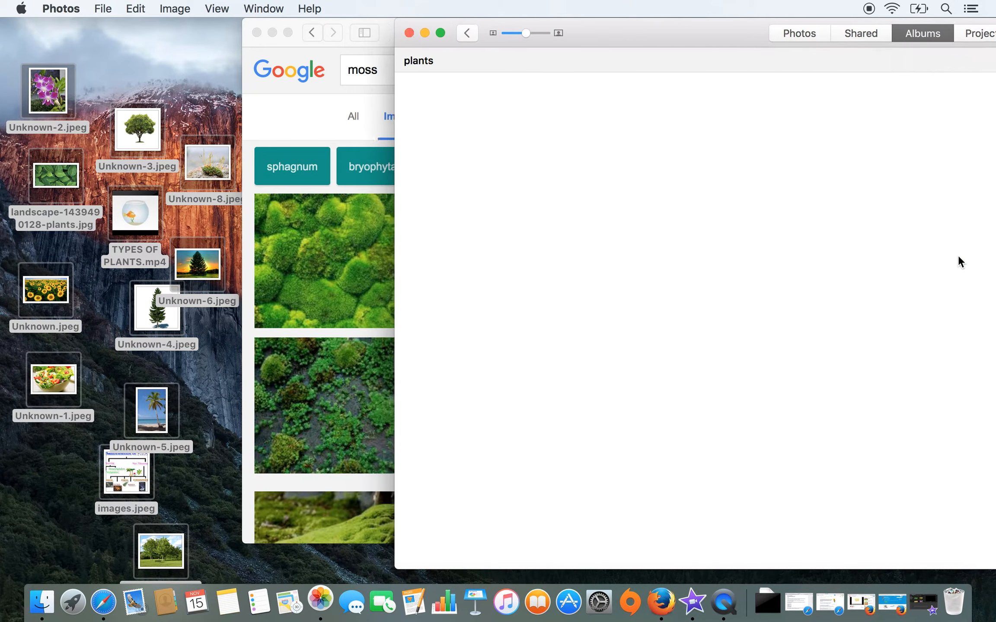
left_click(917, 219)
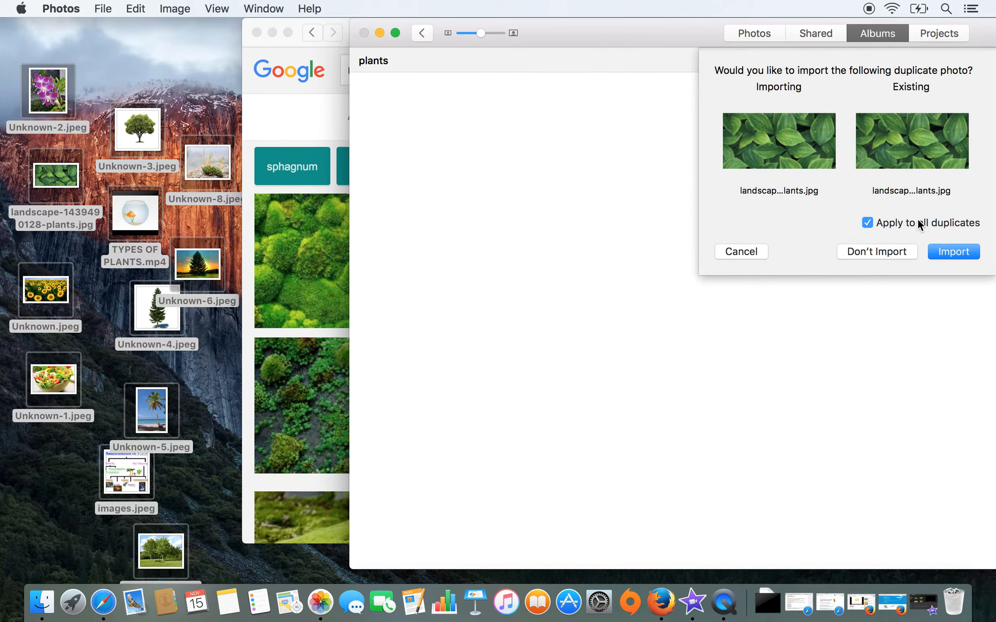
key("Return")
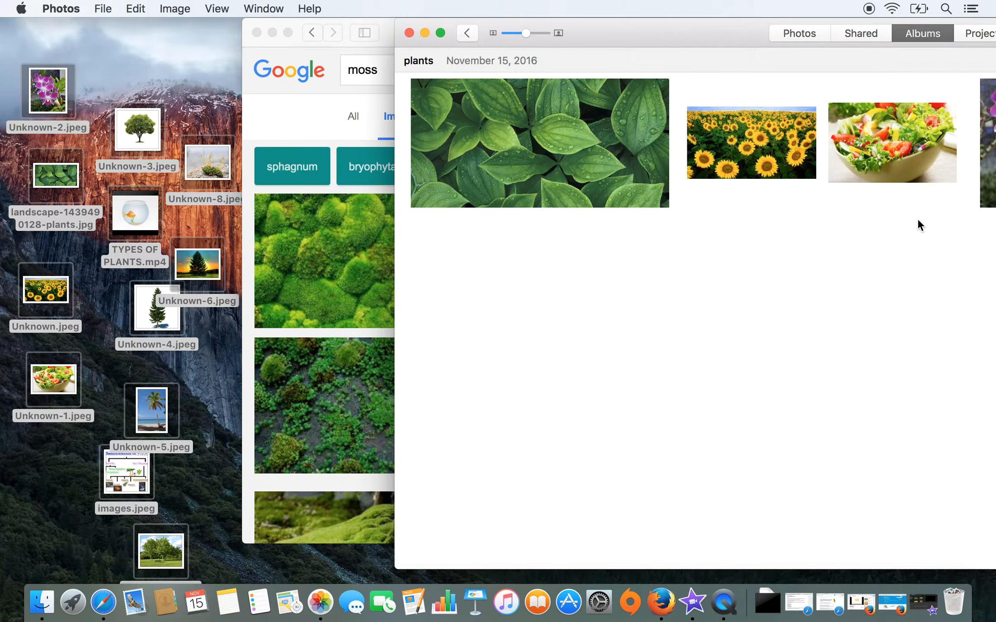
Bring the whole plants album into view, hide Photos, and restore the minimized iMovie window with the My Movie 6 project.
left_click_drag(667, 22, 281, 19)
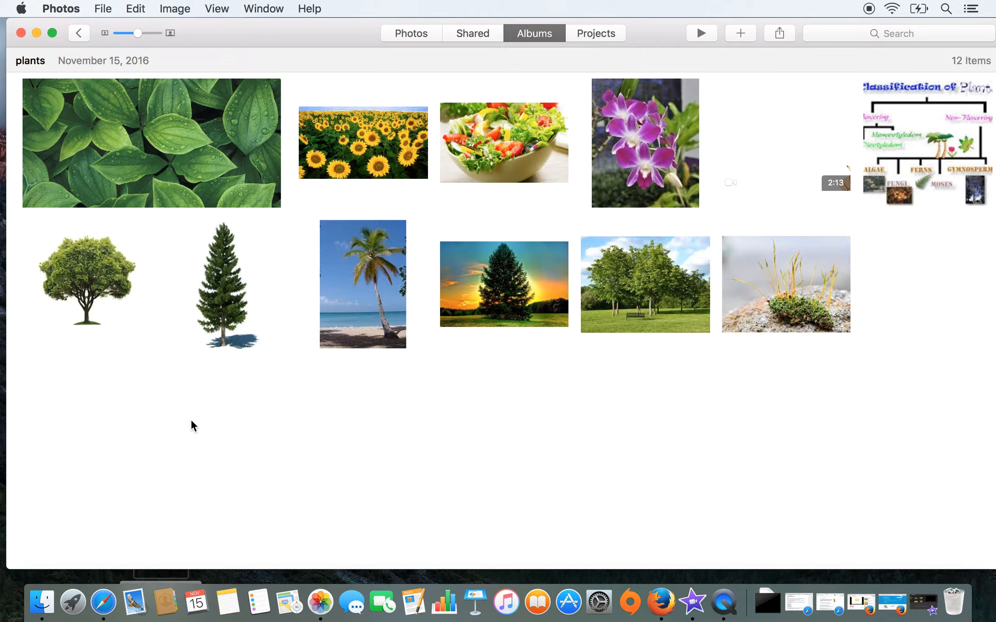
key("super+h")
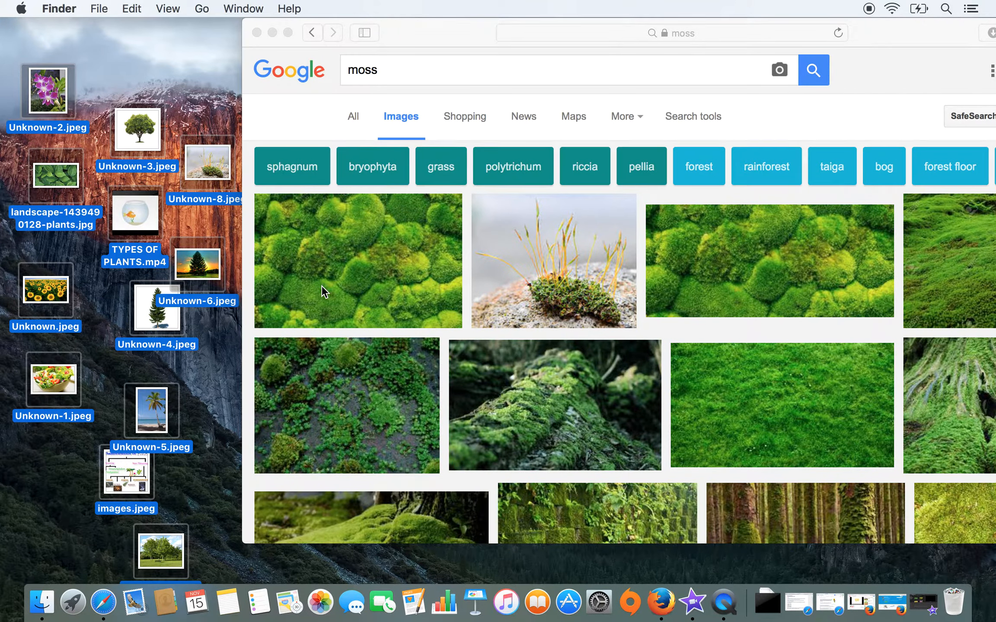
key("super+Tab")
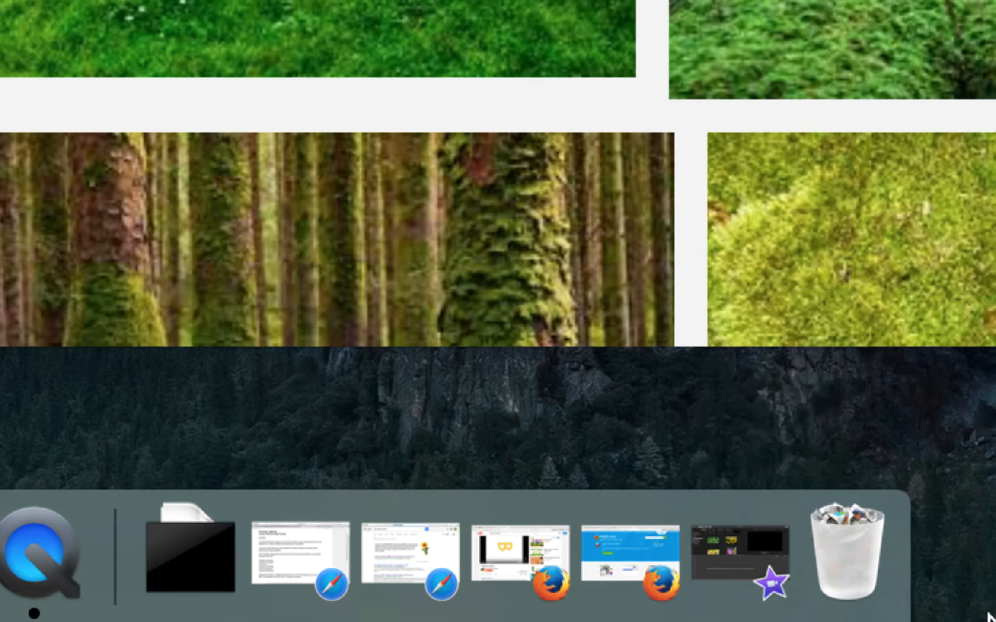
left_click(750, 558)
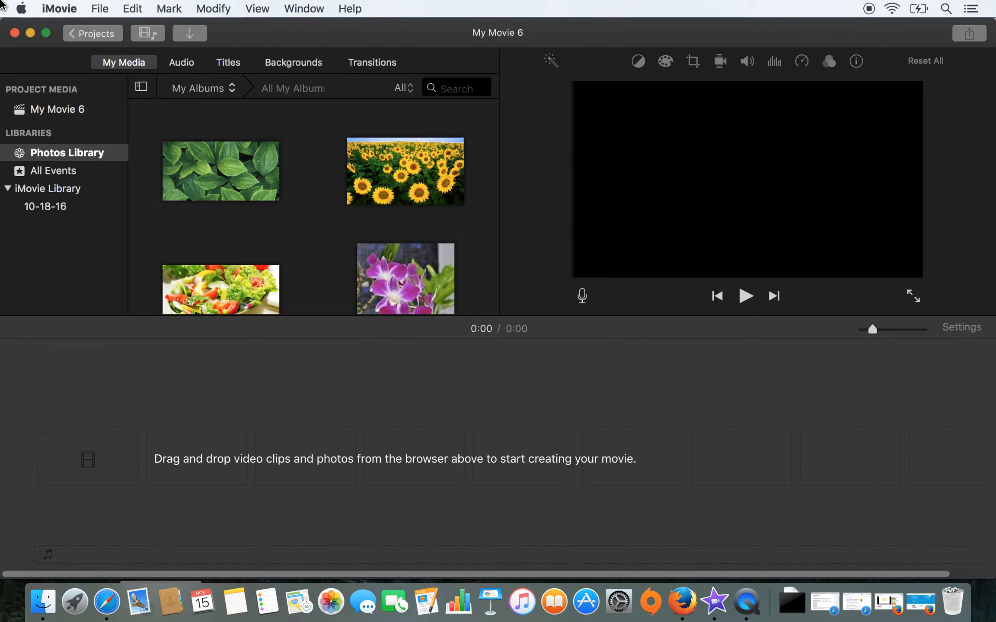
left_click(2, 3)
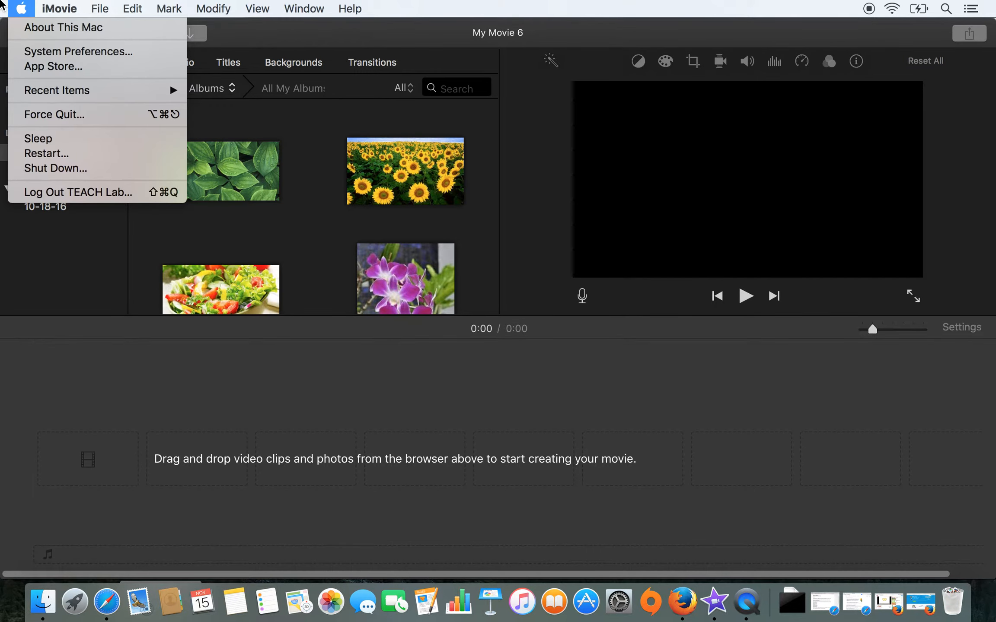
Return to the projects overview, keeping the name My Movie 6 for the open project, and create a new movie project.
key("Right")
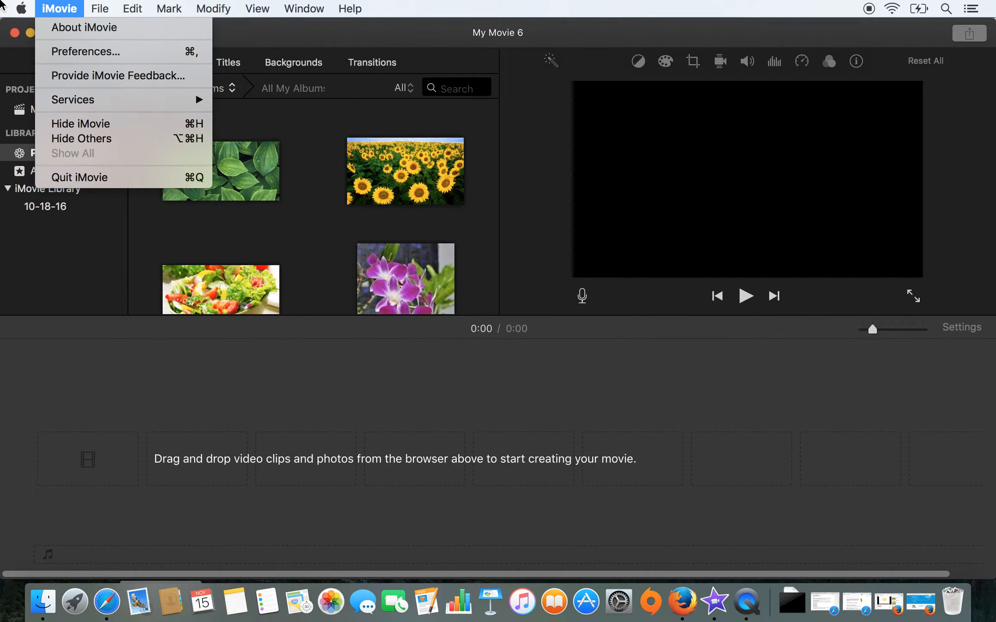
key("Escape")
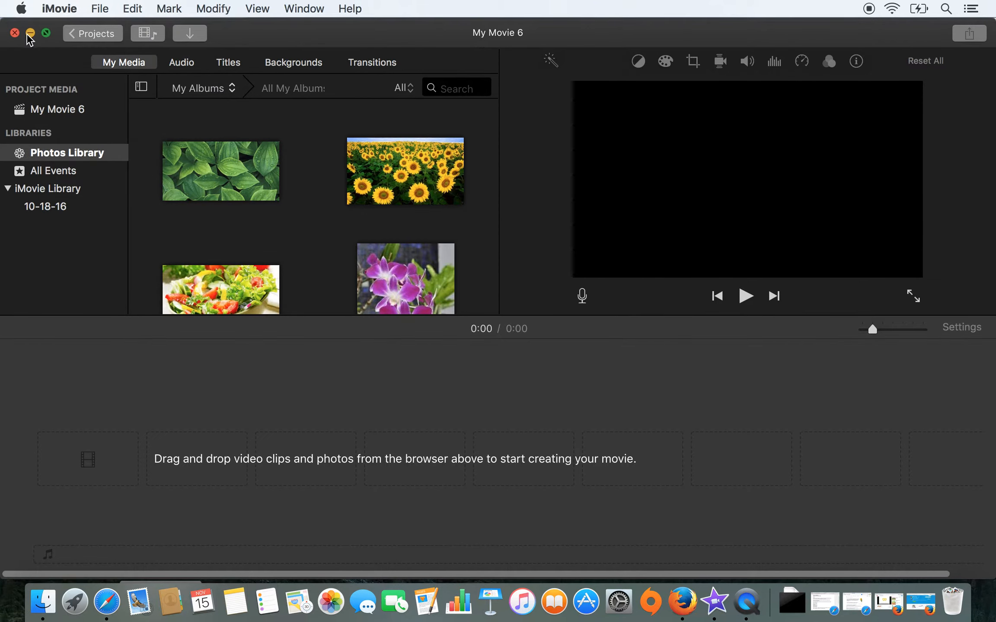
left_click(96, 35)
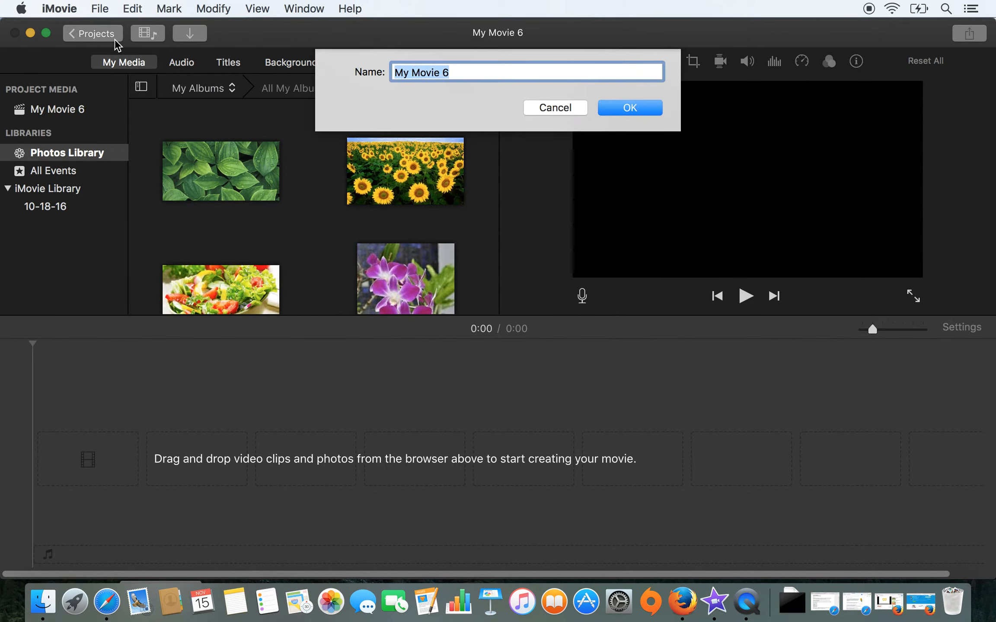
key("Return")
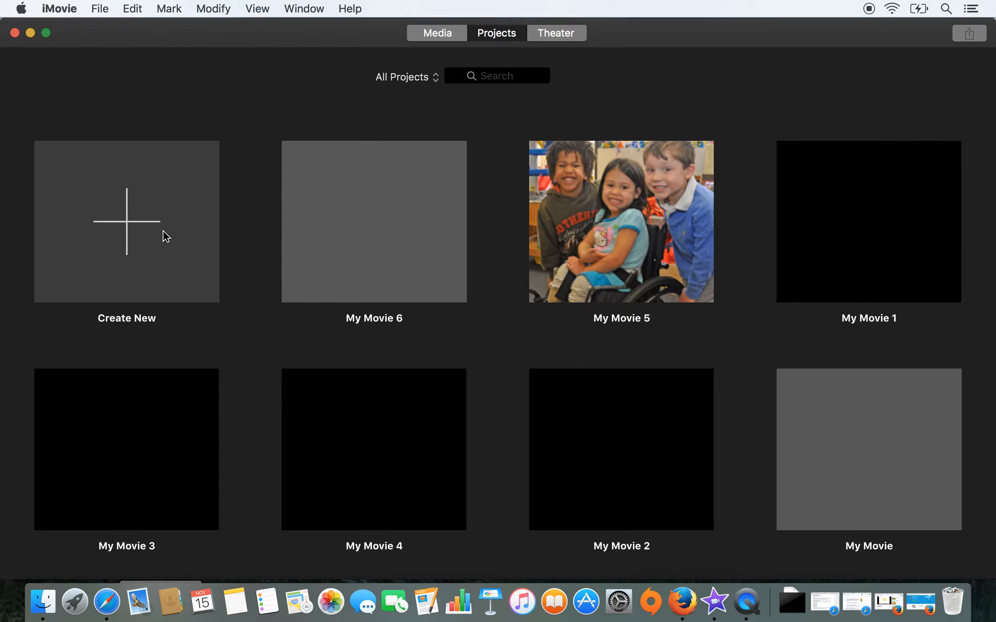
left_click(127, 214)
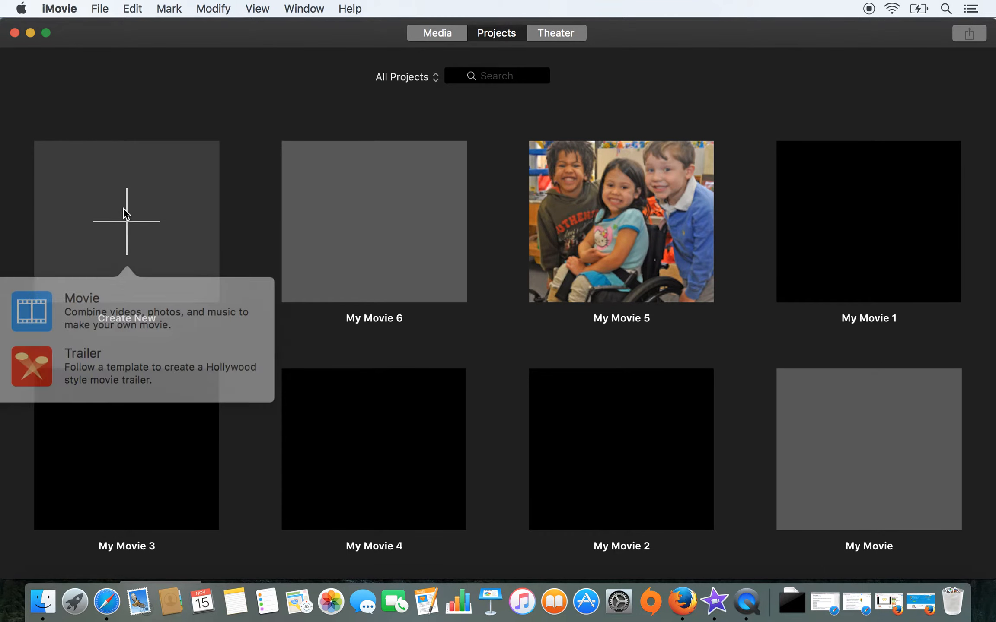
left_click(102, 308)
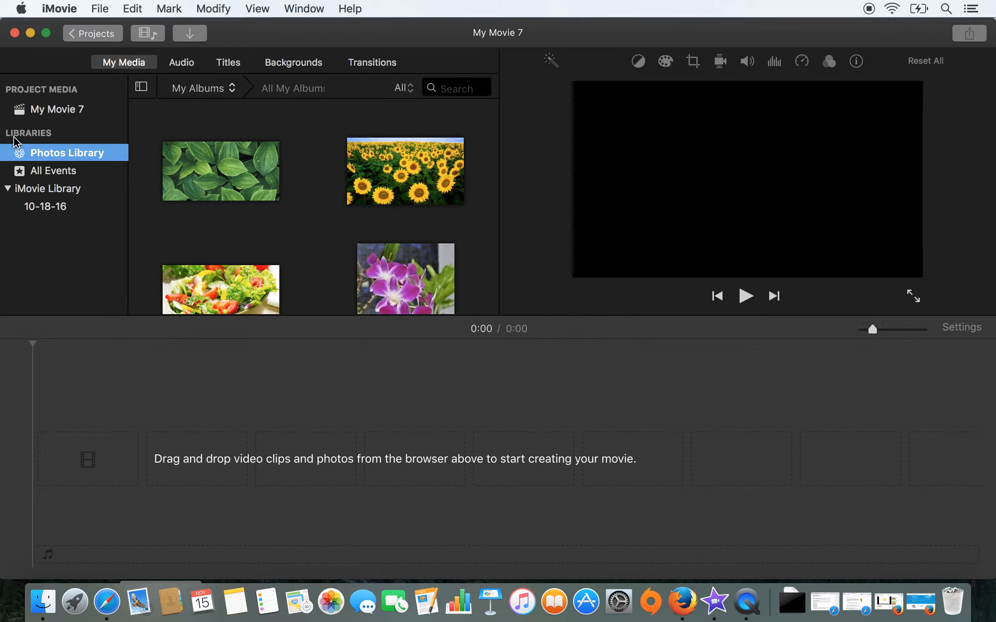
Examine the grouping options of the Photos Library and look through its photos, previewing the green leaves image.
left_click(39, 175)
left_click(203, 89)
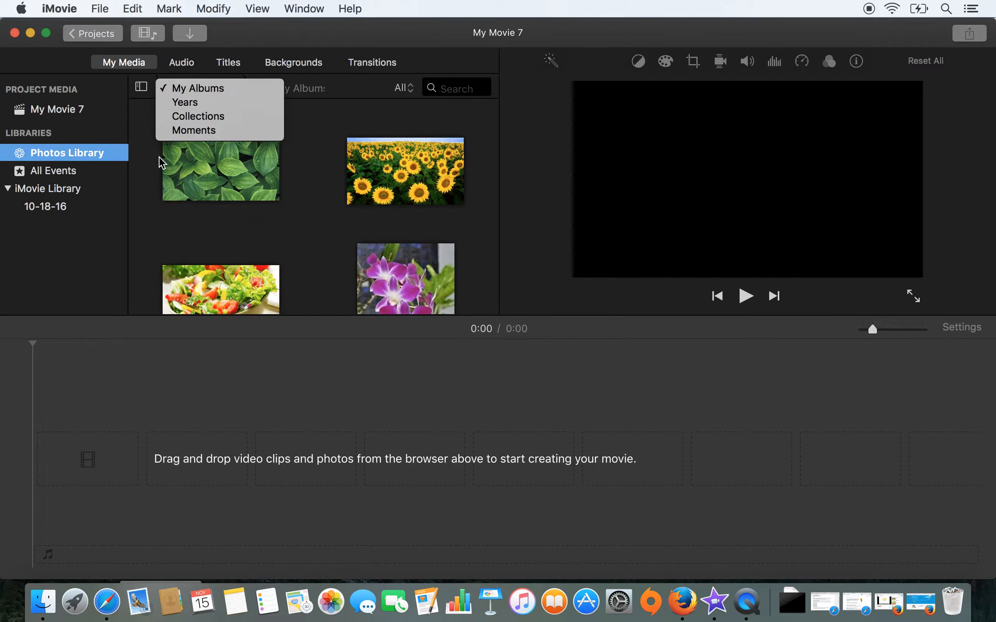
left_click(134, 170)
left_click(194, 89)
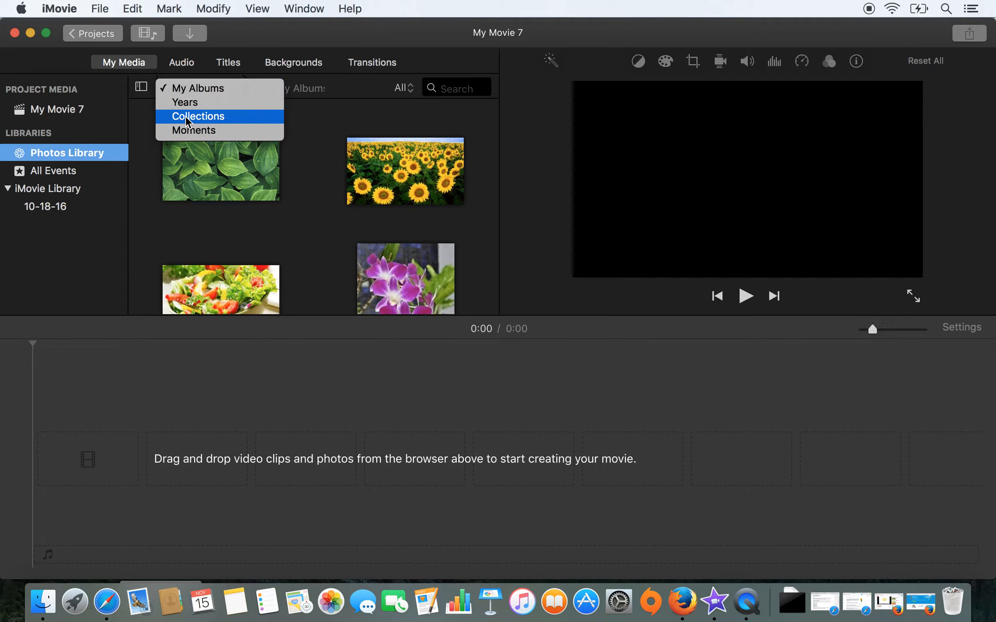
left_click(192, 91)
left_click(219, 164)
scroll(219, 162, "down", 10)
scroll(221, 166, "up", 10)
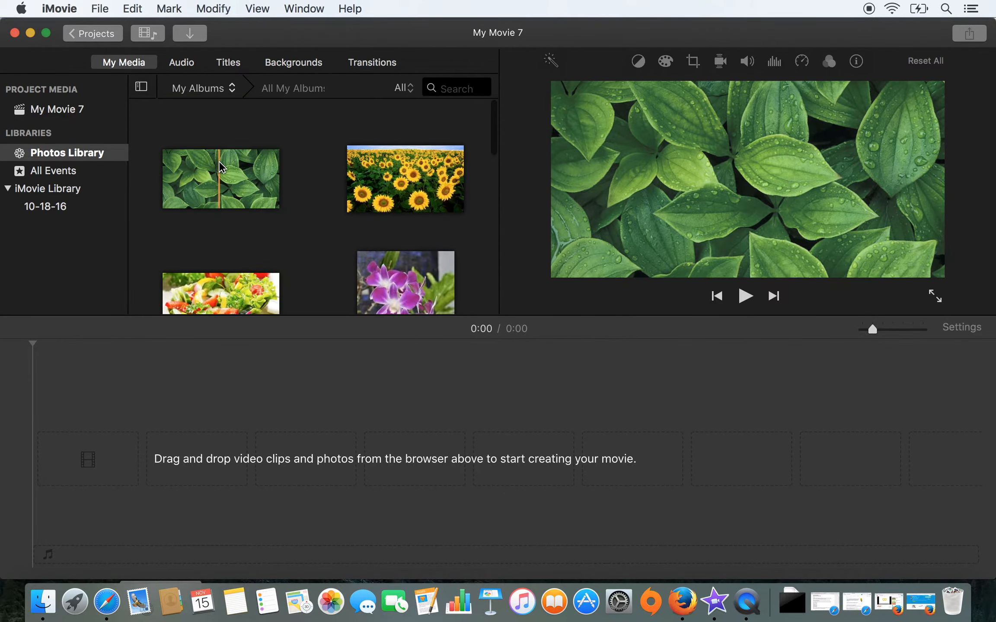
scroll(182, 158, "up", 3)
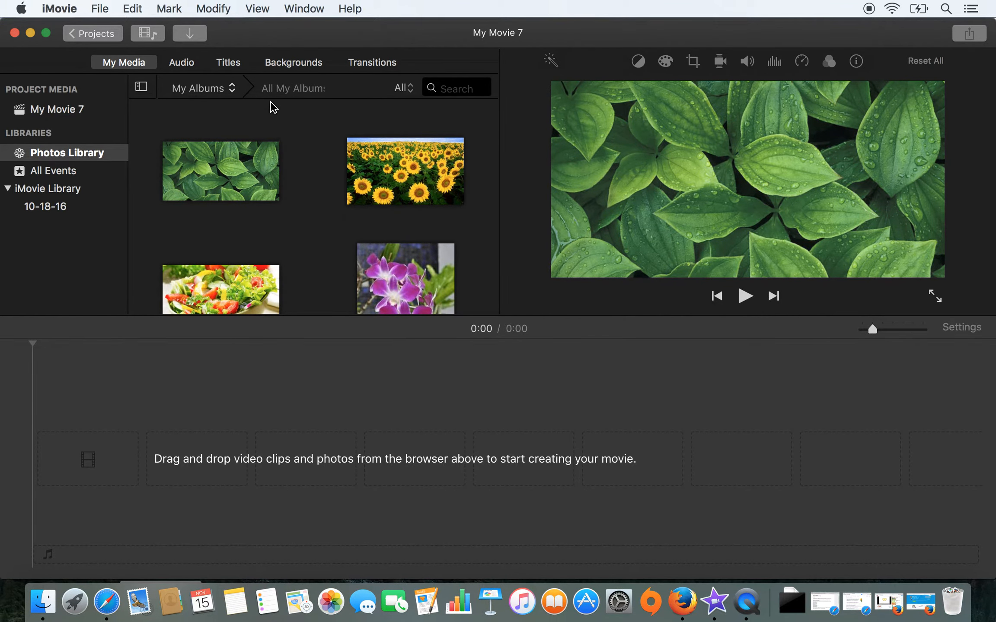
Go back to the overview of all albums and open the plants album.
left_click(293, 91)
scroll(276, 172, "up", 3)
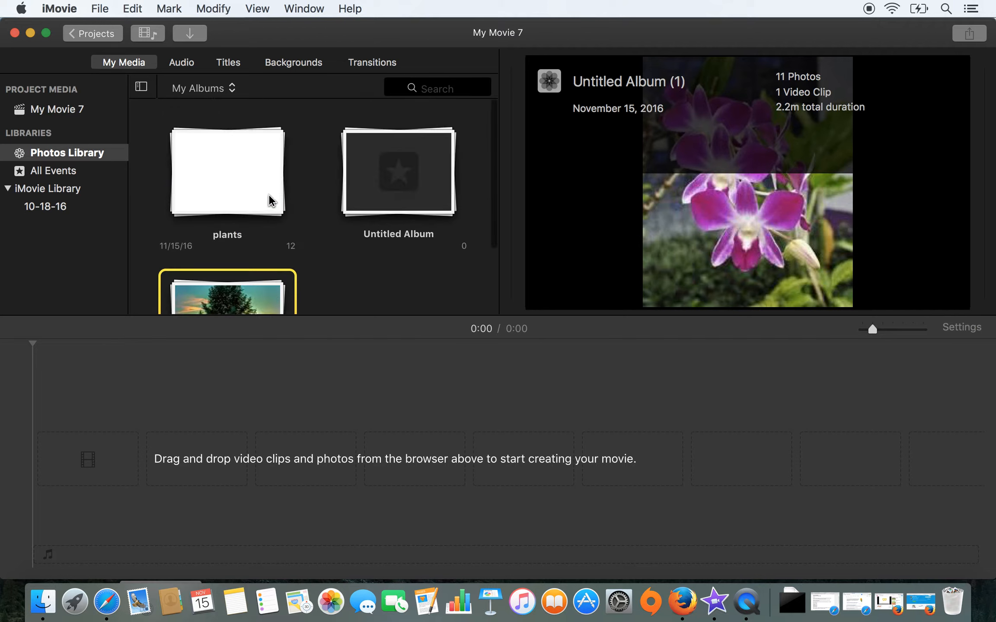
scroll(269, 199, "down", 3)
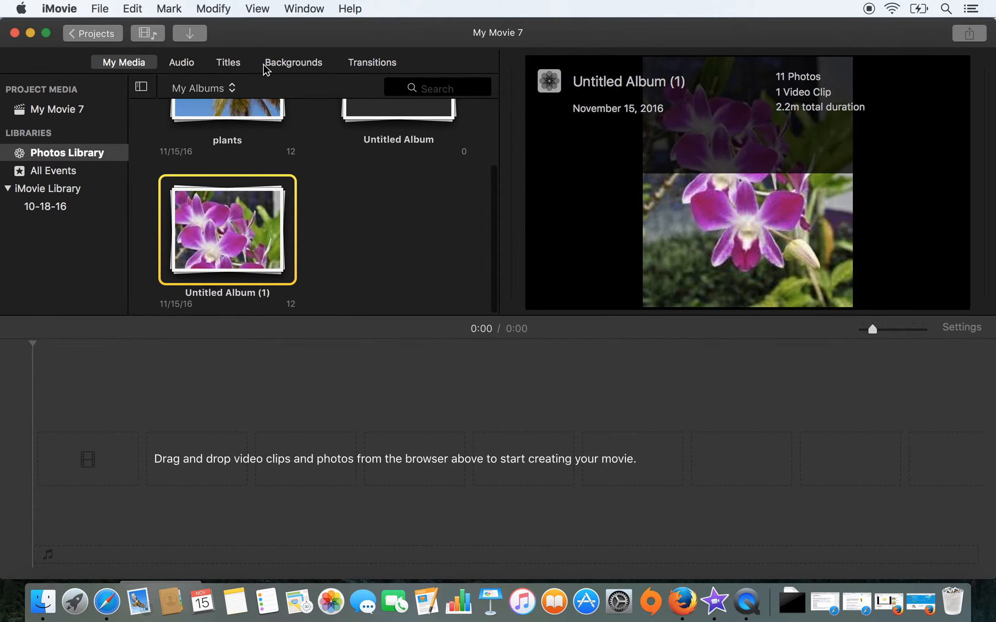
scroll(233, 155, "up", 2)
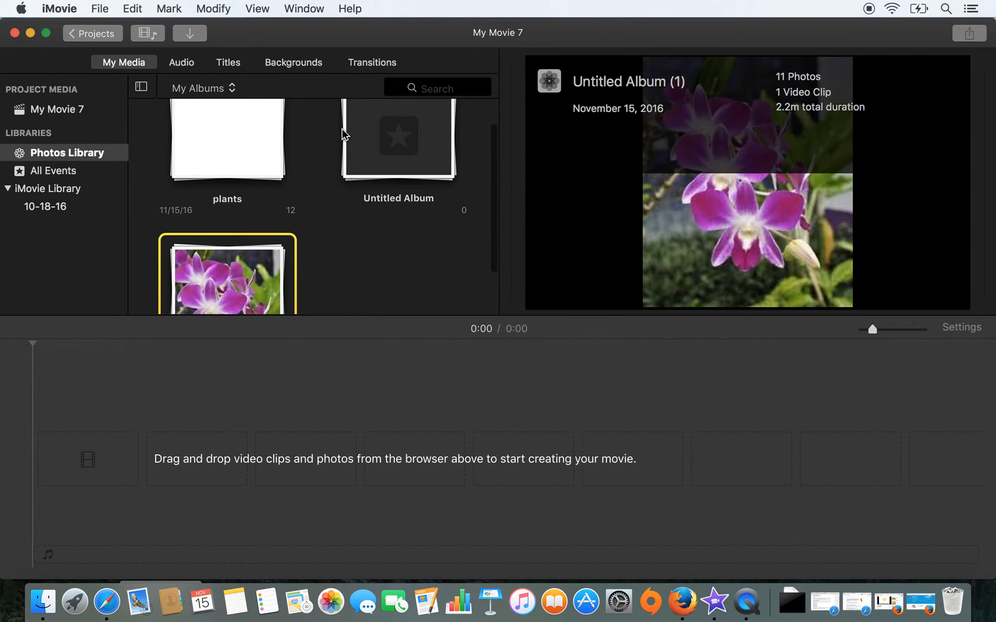
scroll(232, 158, "down", 2)
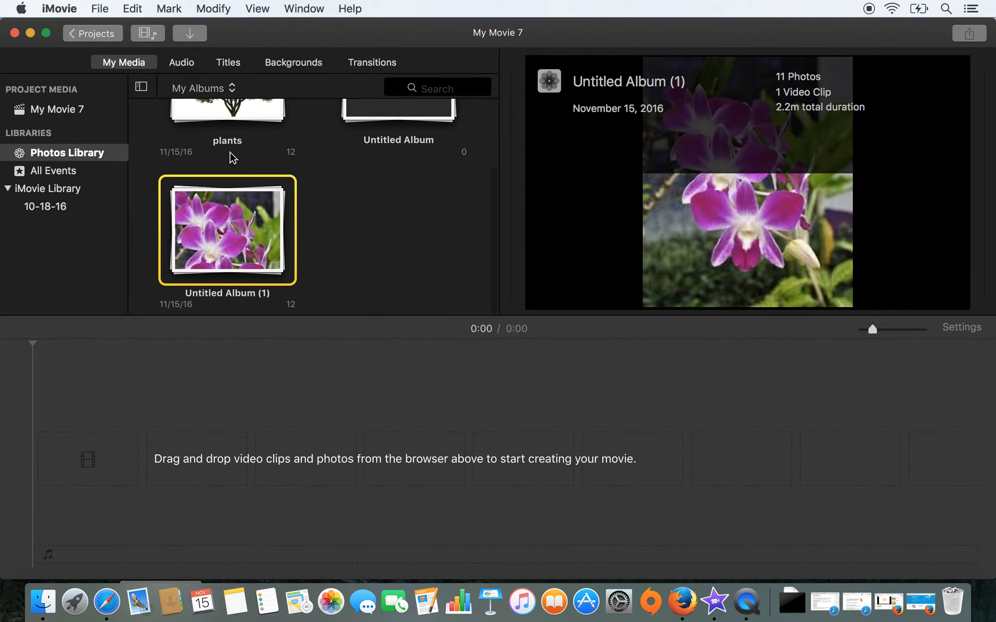
scroll(233, 158, "up", 2)
left_click(220, 123)
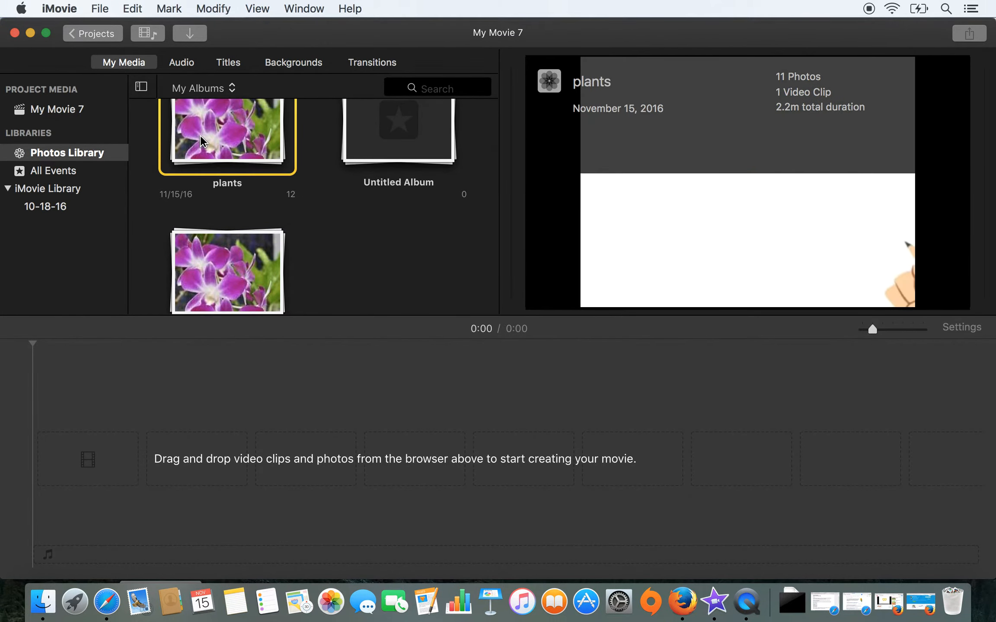
double_click(216, 167)
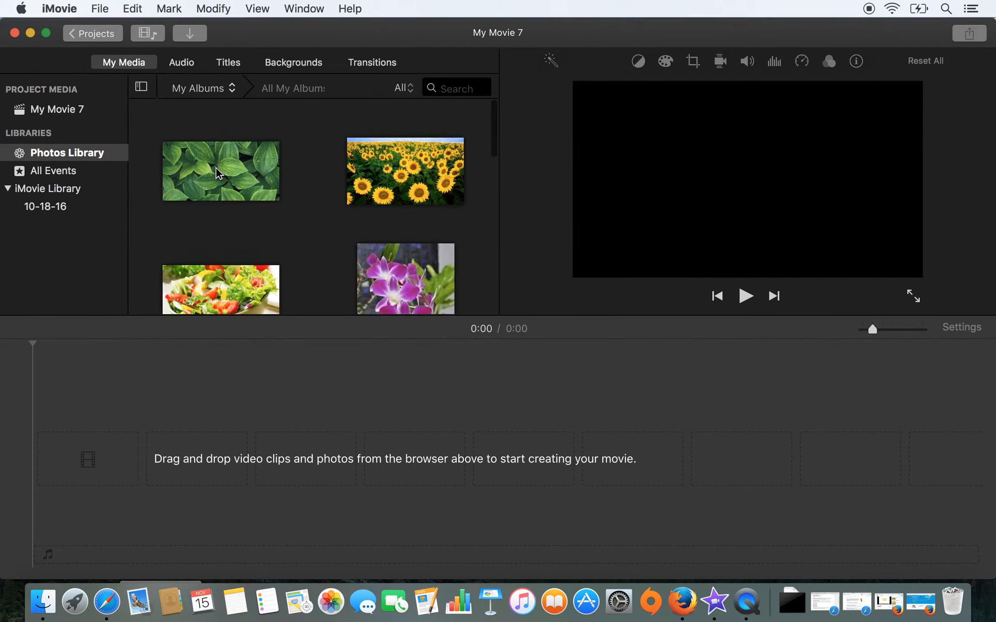
Look through the contents of the plants album, previewing the green leaves photo and locating the video clip.
scroll(218, 173, "down", 5)
scroll(216, 169, "up", 5)
left_click(216, 172)
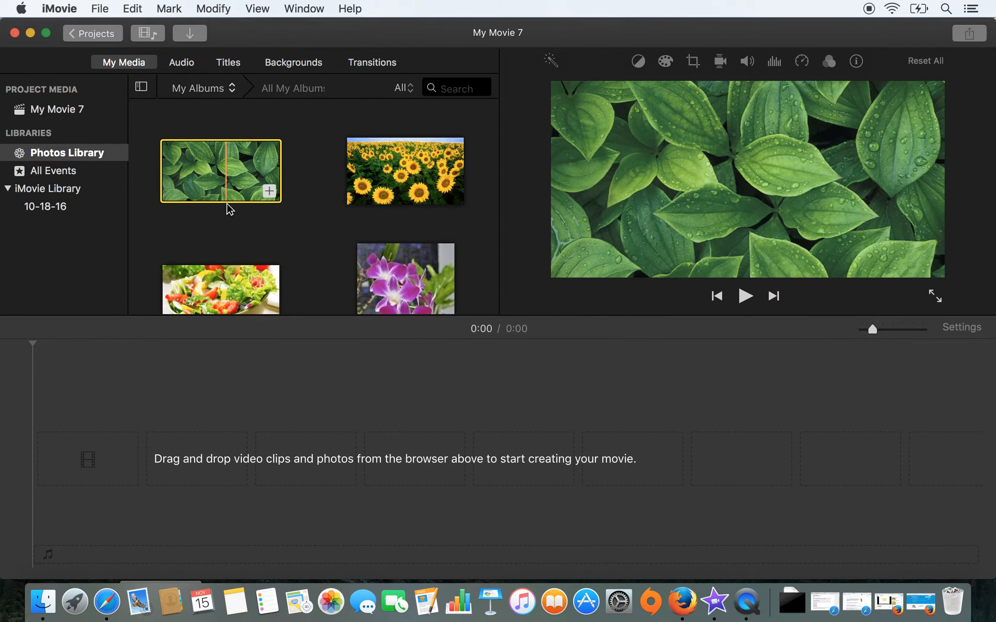
scroll(229, 209, "down", 5)
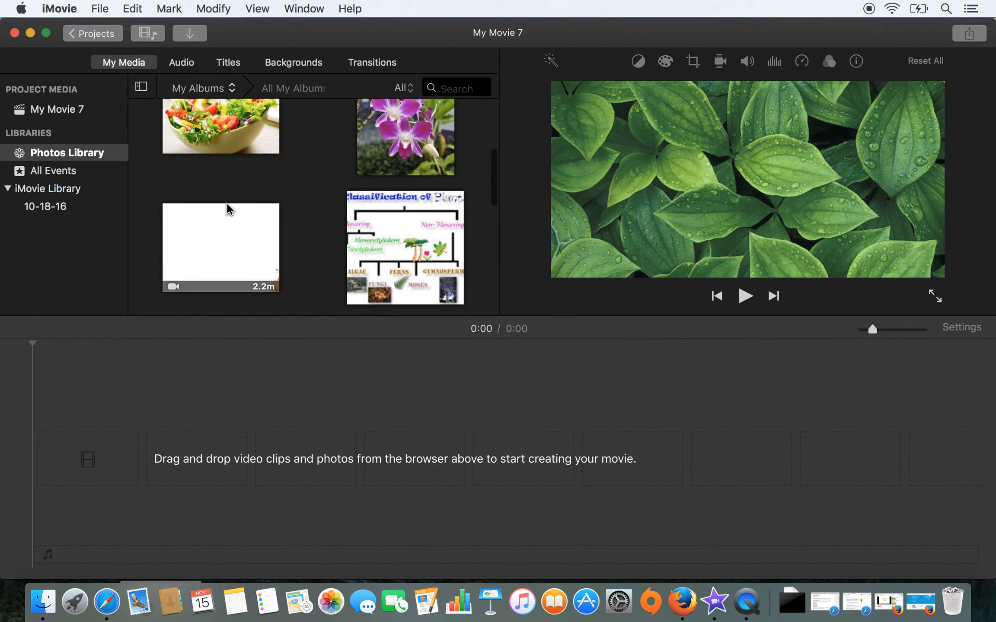
scroll(227, 204, "down", 2)
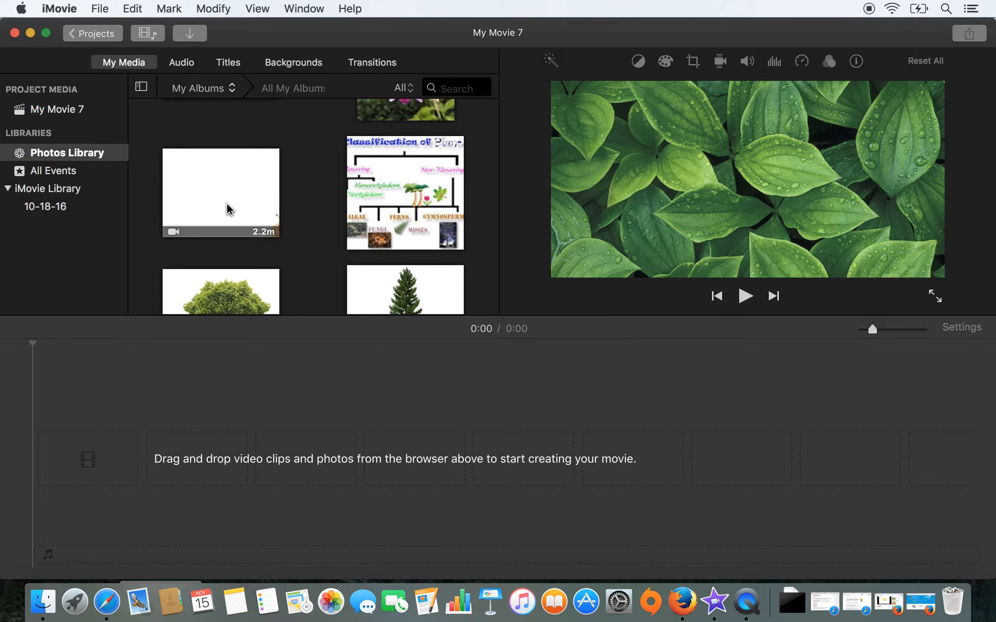
Minimize iMovie and Safari and move TYPES OF PLANTS.mp4 on the desktop away from the image files.
key("super+m")
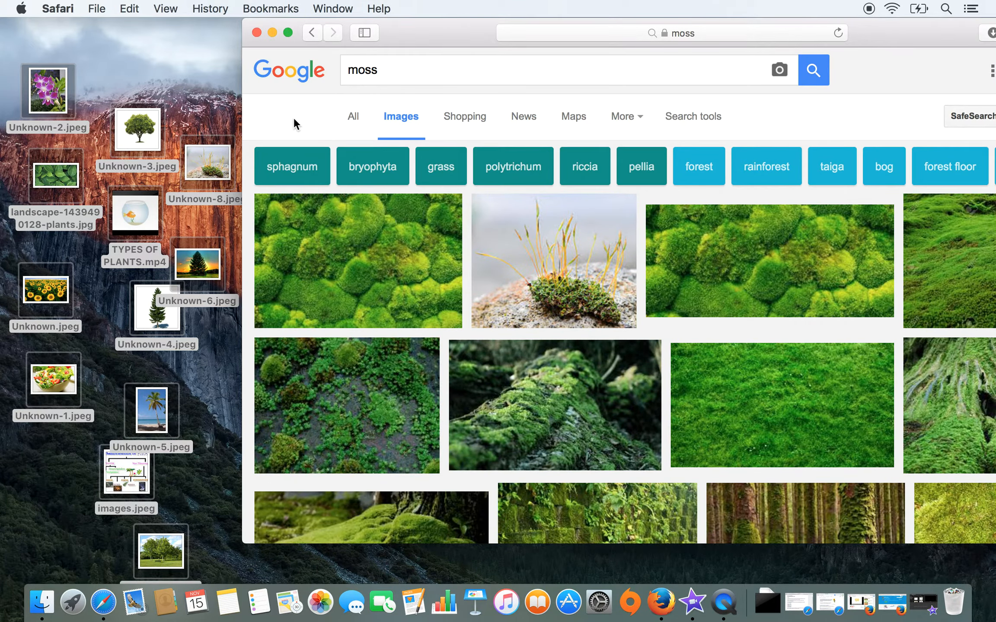
key("super+m")
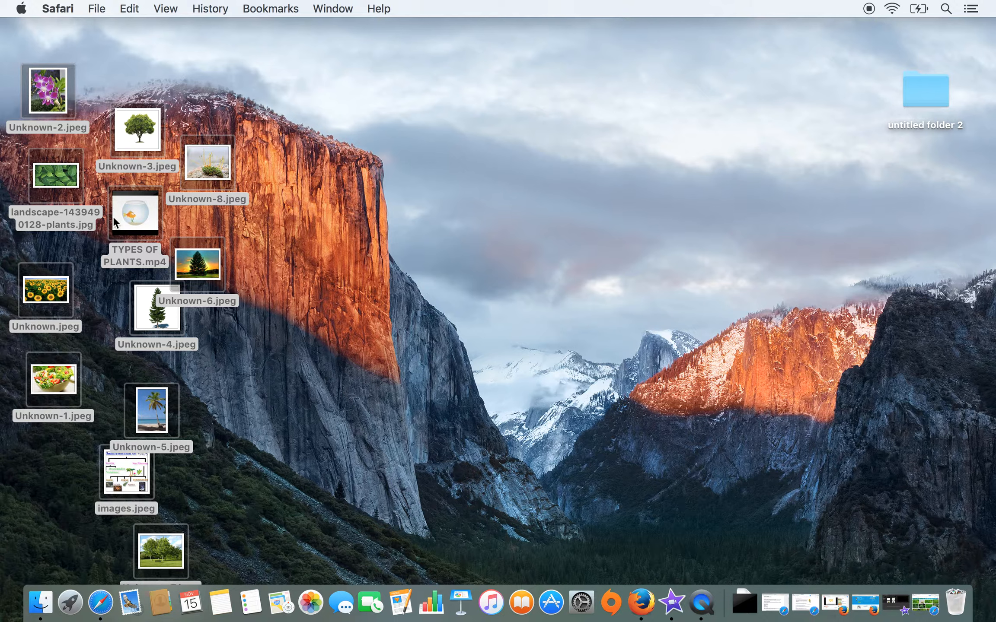
left_click(129, 220)
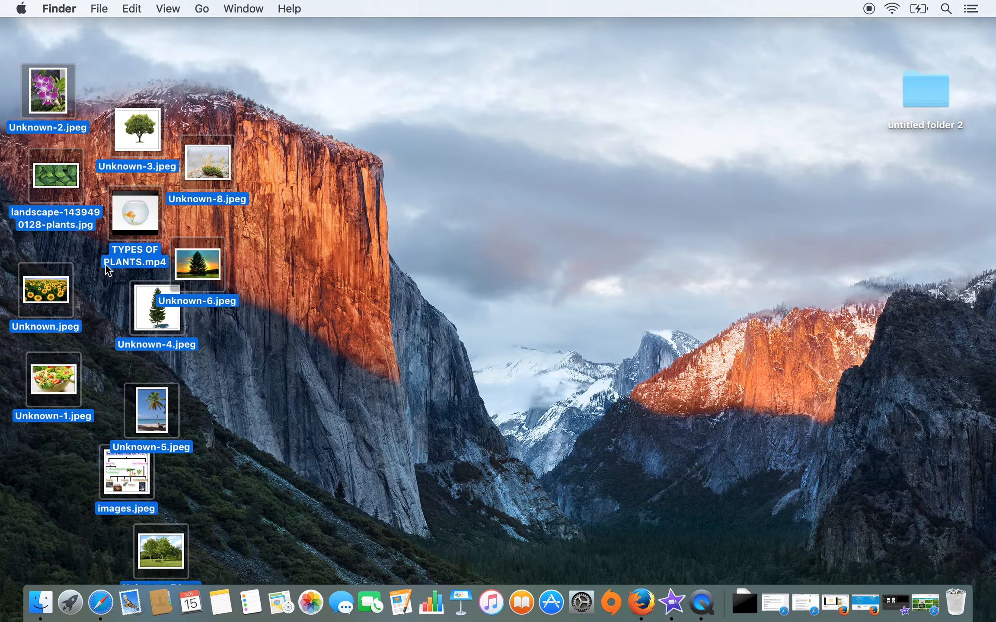
left_click(93, 298)
left_click_drag(117, 238, 316, 185)
Switch back to iMovie and restore its minimized window with the My Movie 7 project.
key("super+Tab")
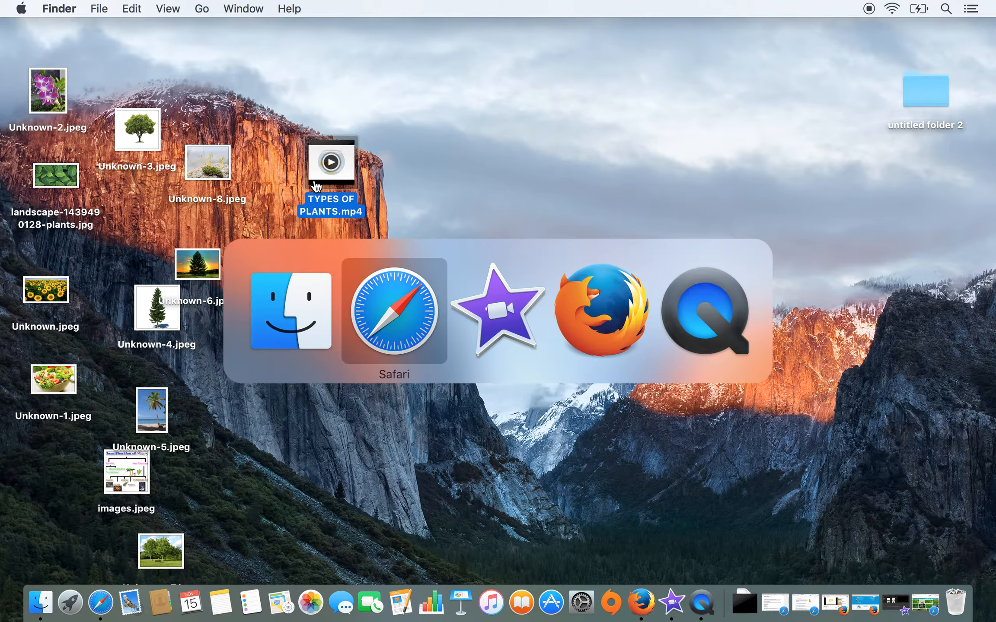
key("super+Tab")
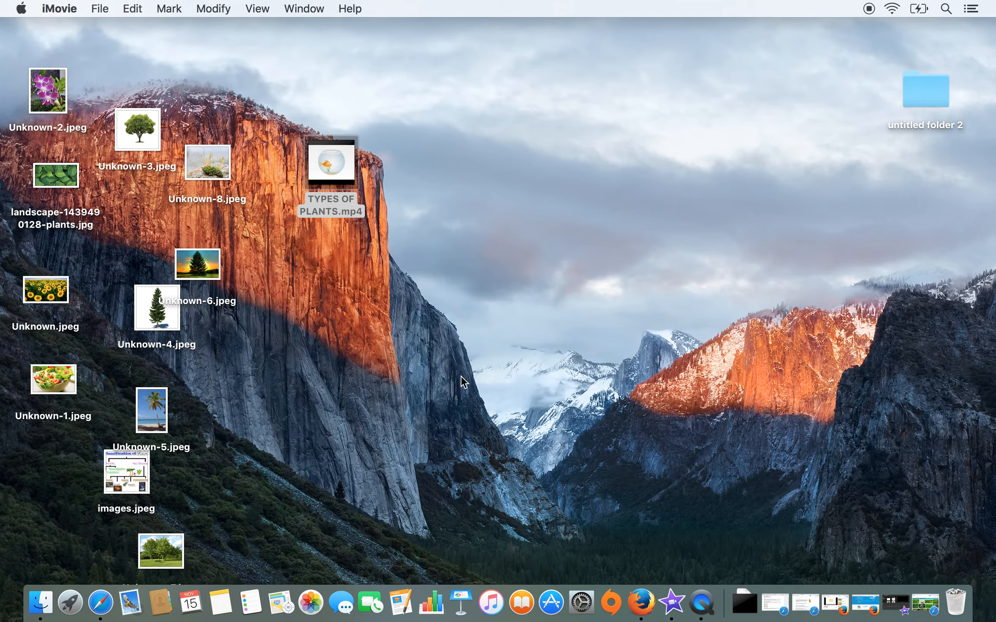
left_click(889, 608)
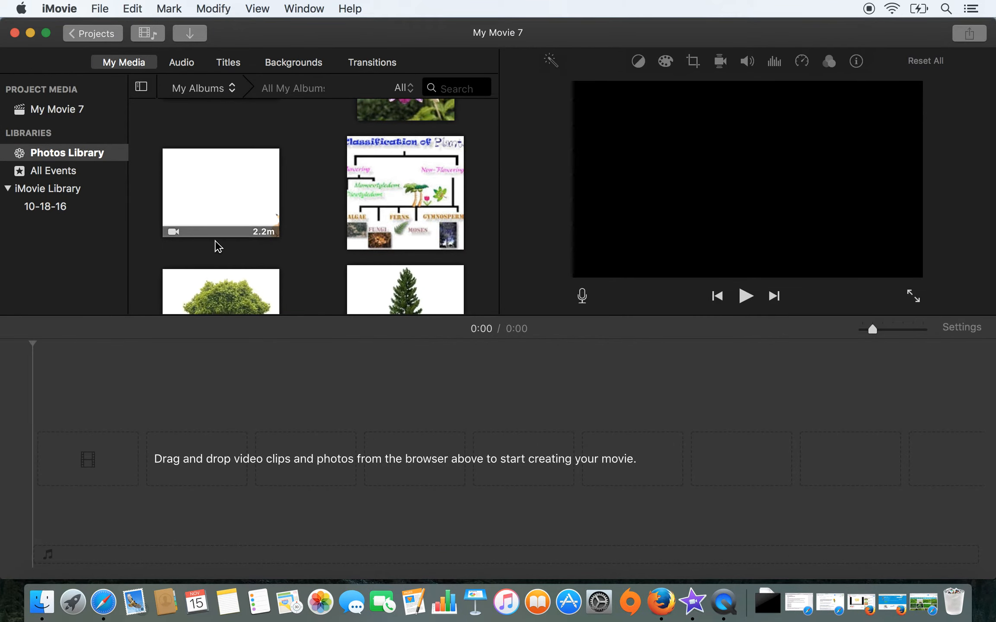
Add the salad bowl photo from the plants album to the empty timeline as the first clip.
scroll(219, 246, "up", 5)
scroll(213, 203, "down", 5)
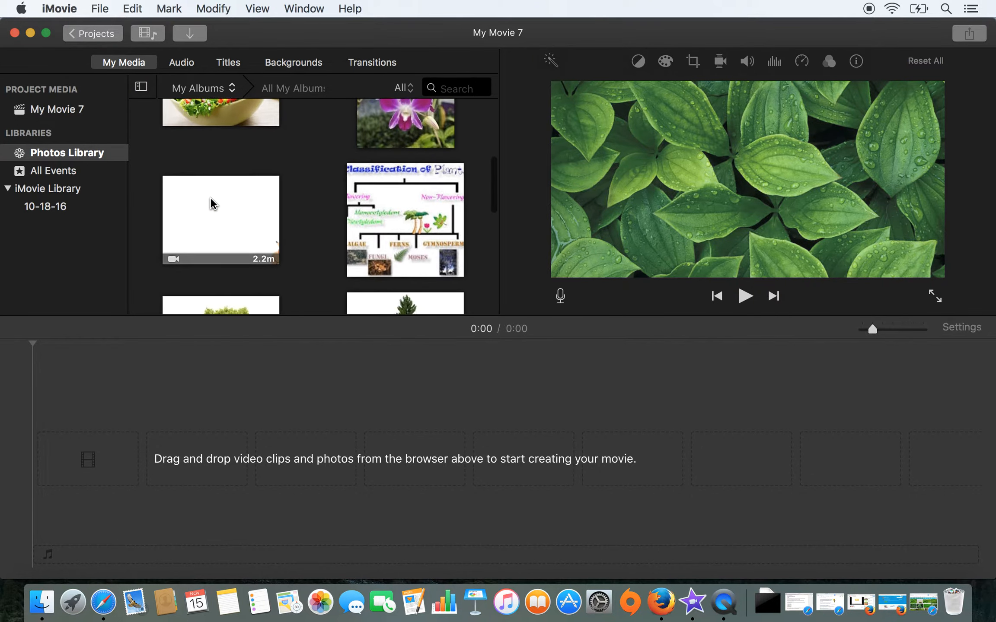
left_click(212, 203)
scroll(213, 206, "up", 5)
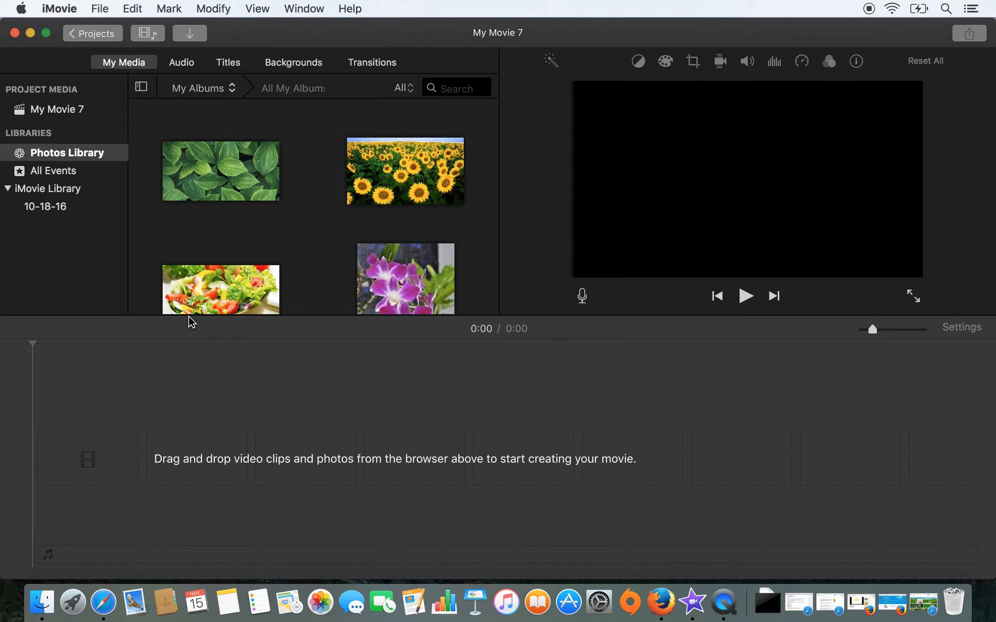
left_click(203, 192)
scroll(204, 191, "down", 3)
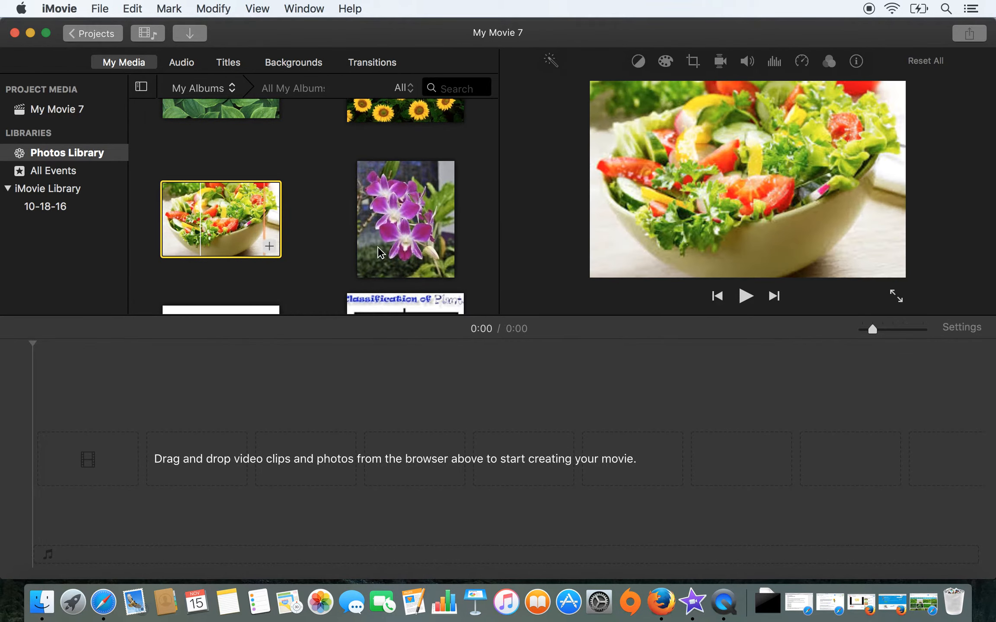
left_click_drag(245, 202, 214, 515)
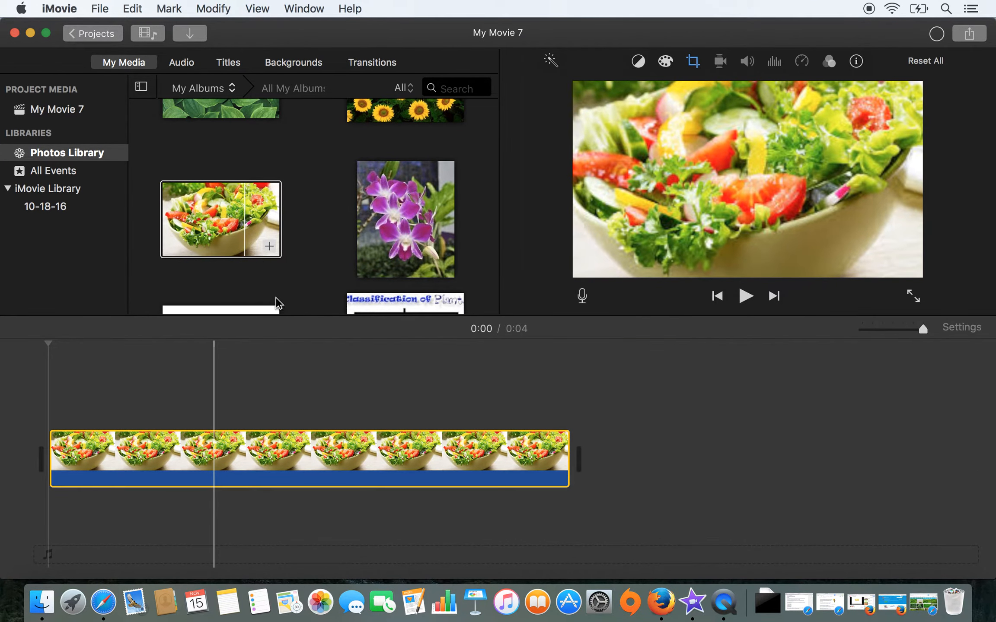
Add the sunflower field photo from the plants album to the timeline in front of the salad bowl clip.
scroll(313, 258, "down", 4)
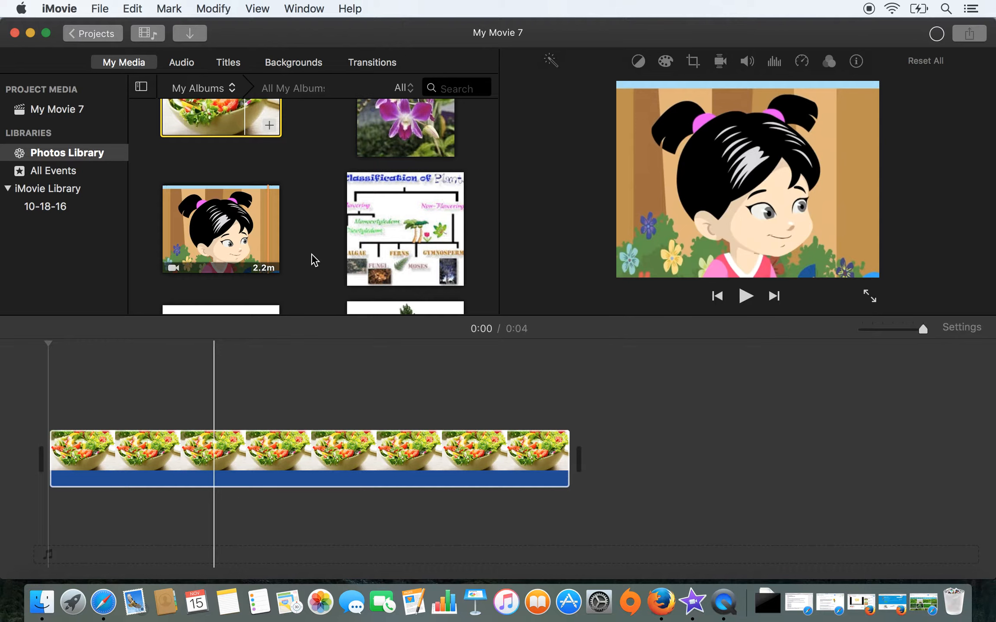
scroll(314, 260, "up", 4)
scroll(314, 259, "down", 3)
scroll(315, 260, "down", 1)
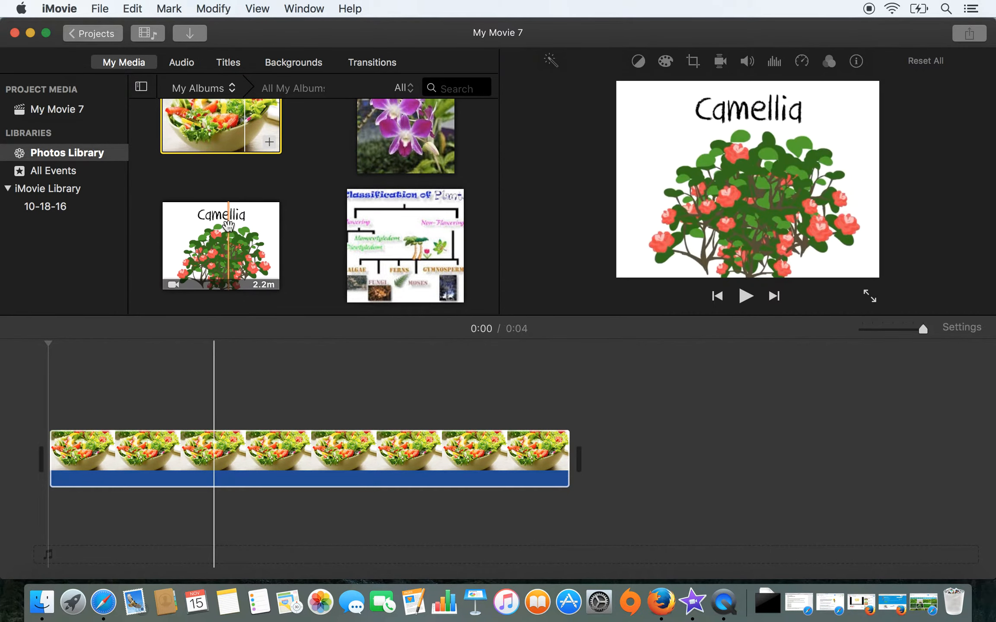
scroll(228, 225, "up", 5)
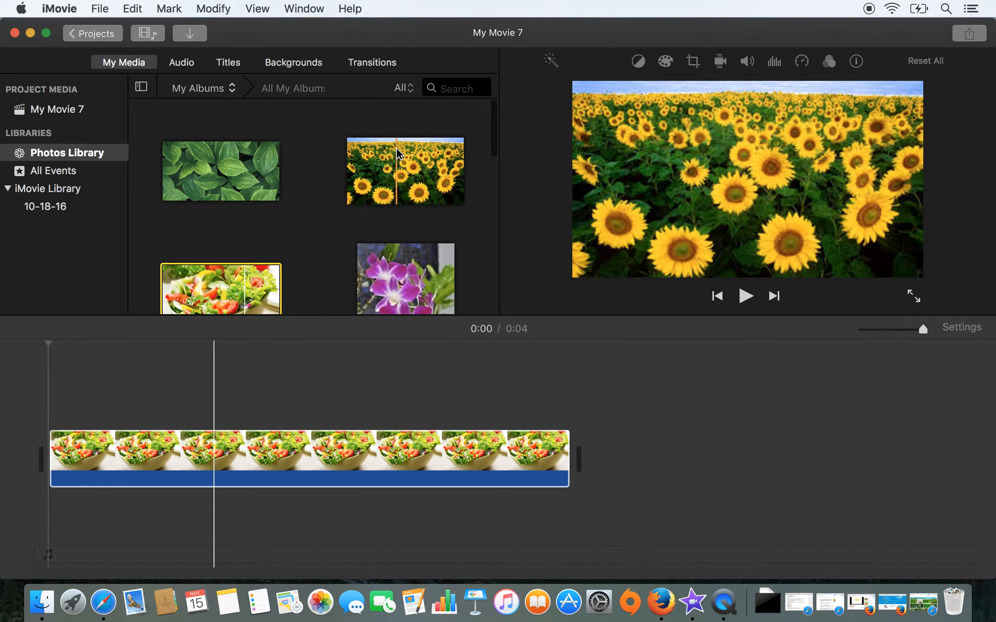
scroll(396, 151, "down", 4)
scroll(397, 151, "up", 3)
left_click_drag(397, 152, 147, 461)
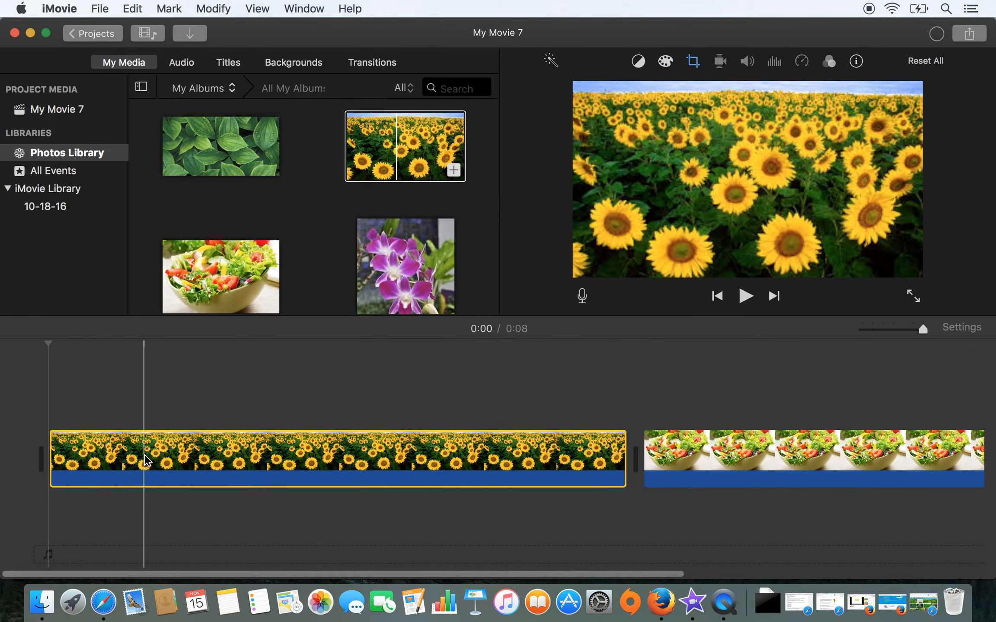
Reorder the timeline so the salad bowl clip comes before the sunflower clip.
scroll(147, 460, "right", 5)
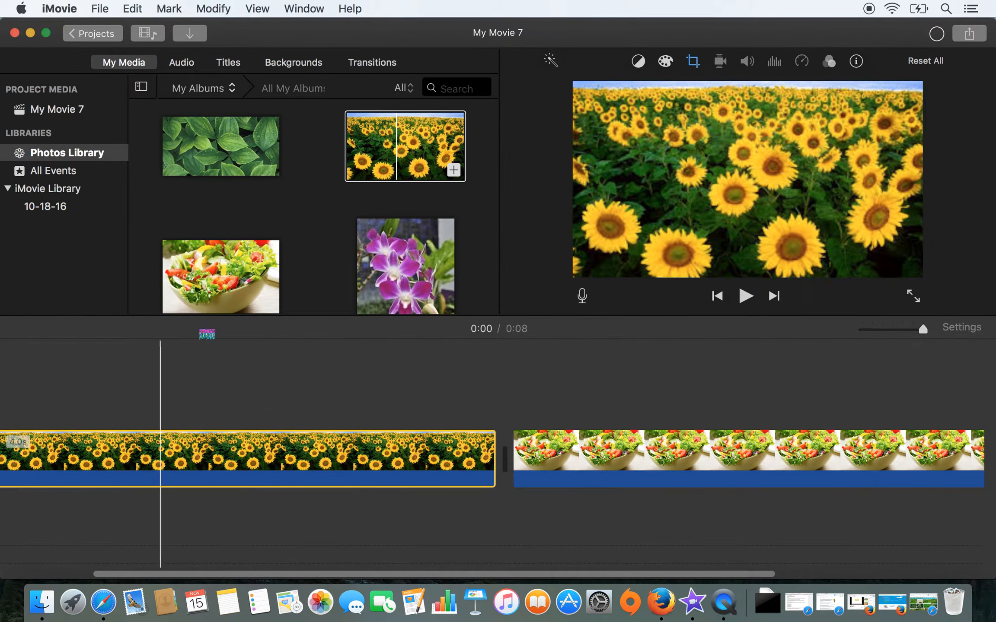
left_click_drag(600, 458, 15, 468)
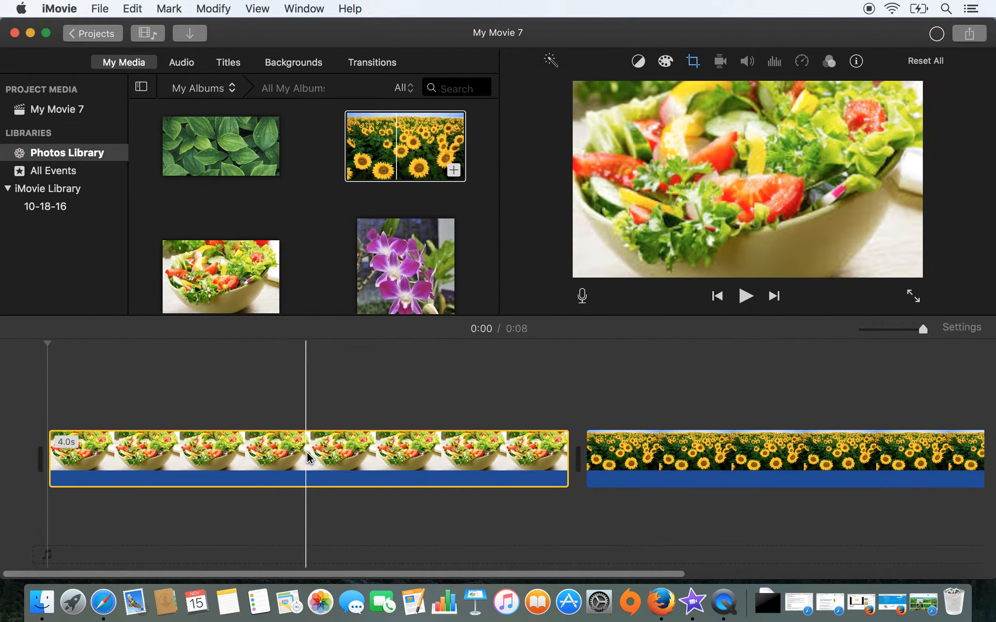
Insert the photo of the pine tree at sunset from the plants album between the salad bowl and sunflower clips.
scroll(309, 457, "right", 3)
scroll(309, 457, "right", 2)
scroll(354, 216, "down", 3)
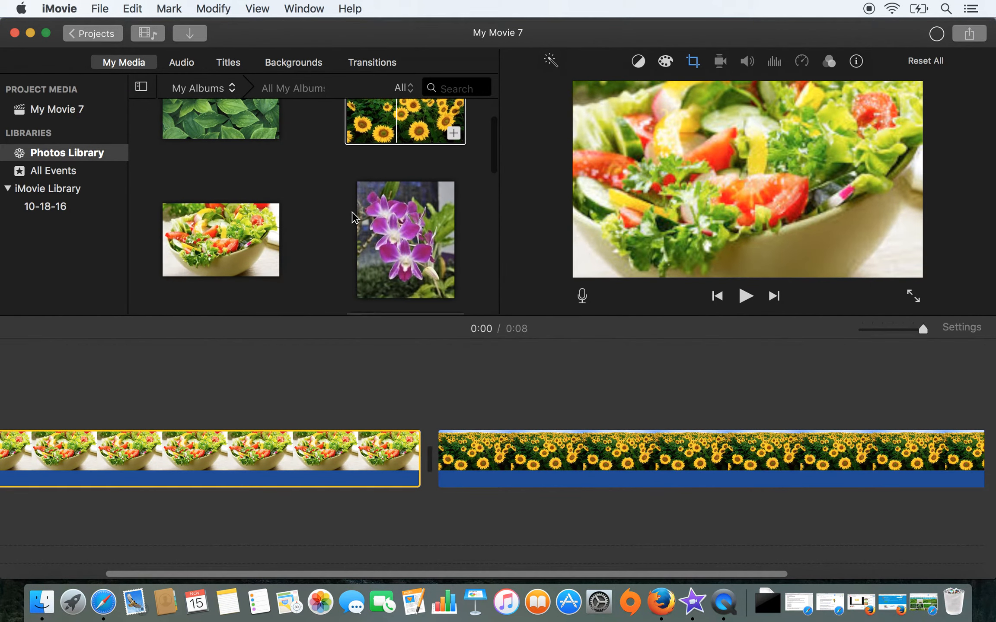
scroll(353, 216, "down", 2)
scroll(352, 214, "up", 4)
scroll(352, 213, "down", 2)
scroll(352, 213, "down", 5)
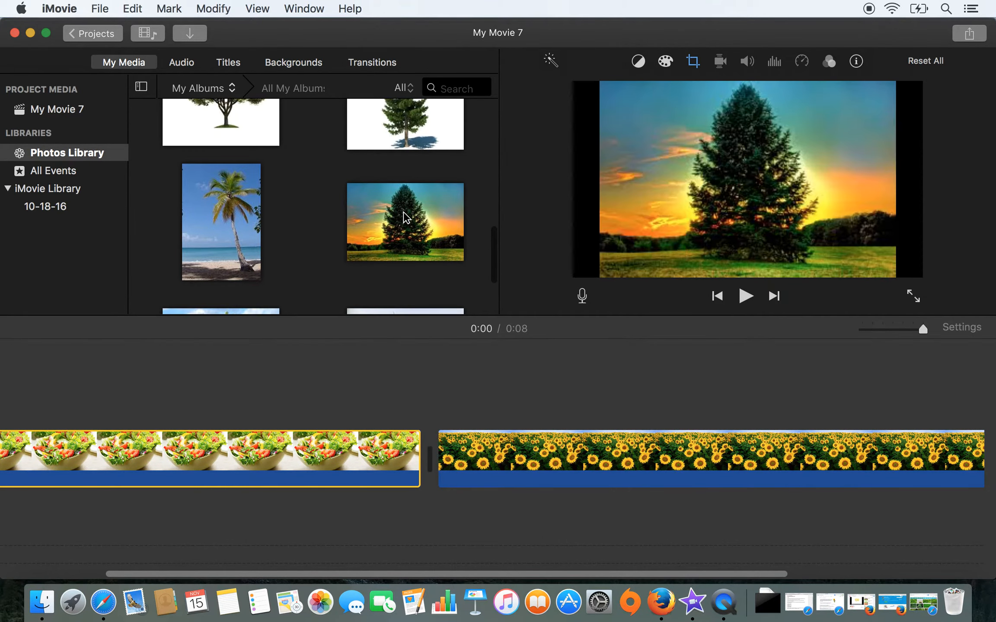
left_click_drag(387, 213, 415, 472)
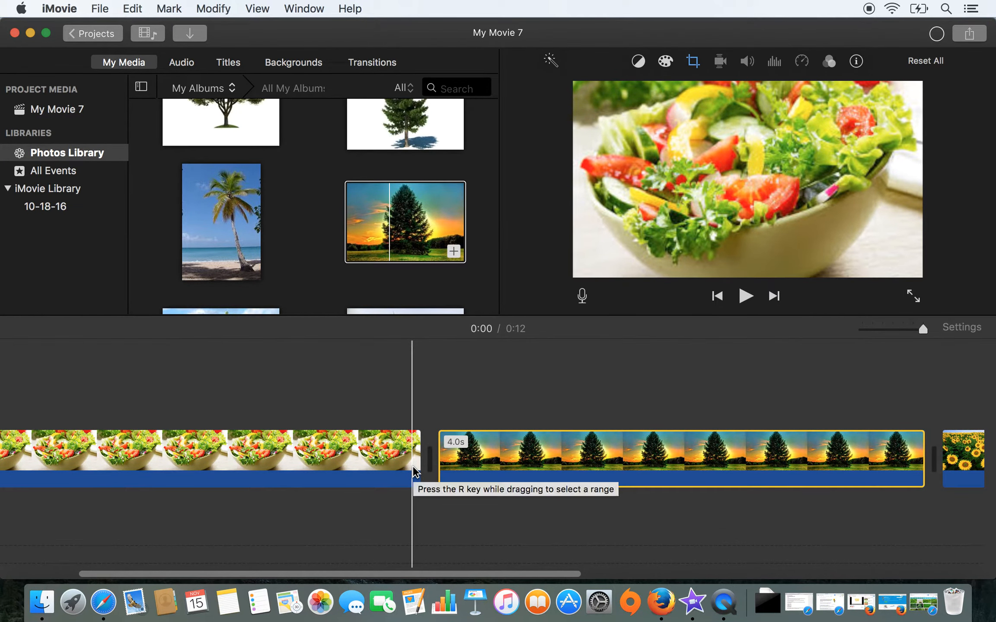
Review the order of the salad bowl, sunset pine tree and sunflower clips along the timeline.
scroll(414, 472, "right", 10)
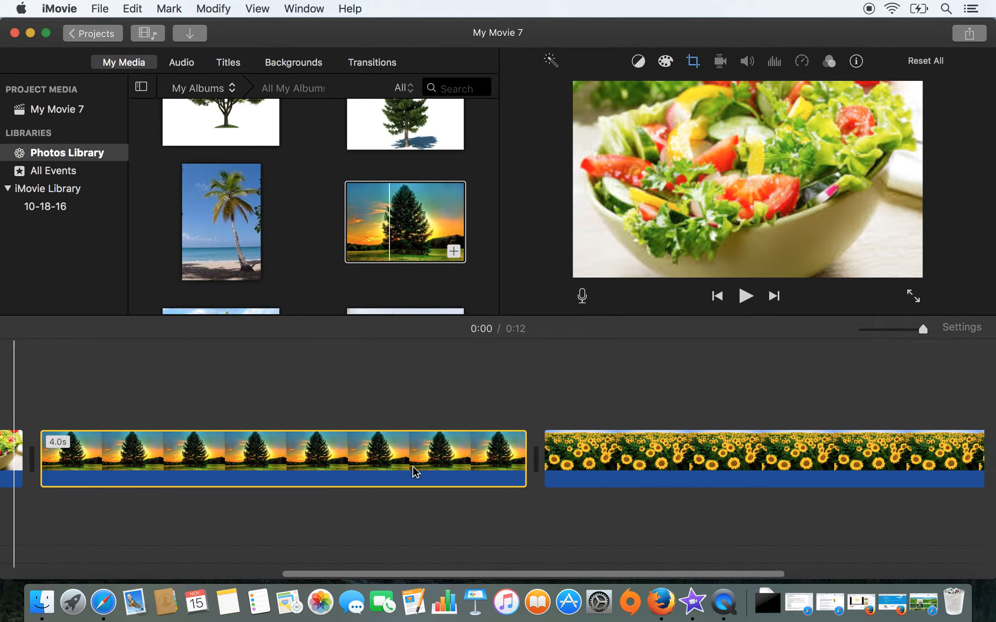
scroll(414, 472, "right", 7)
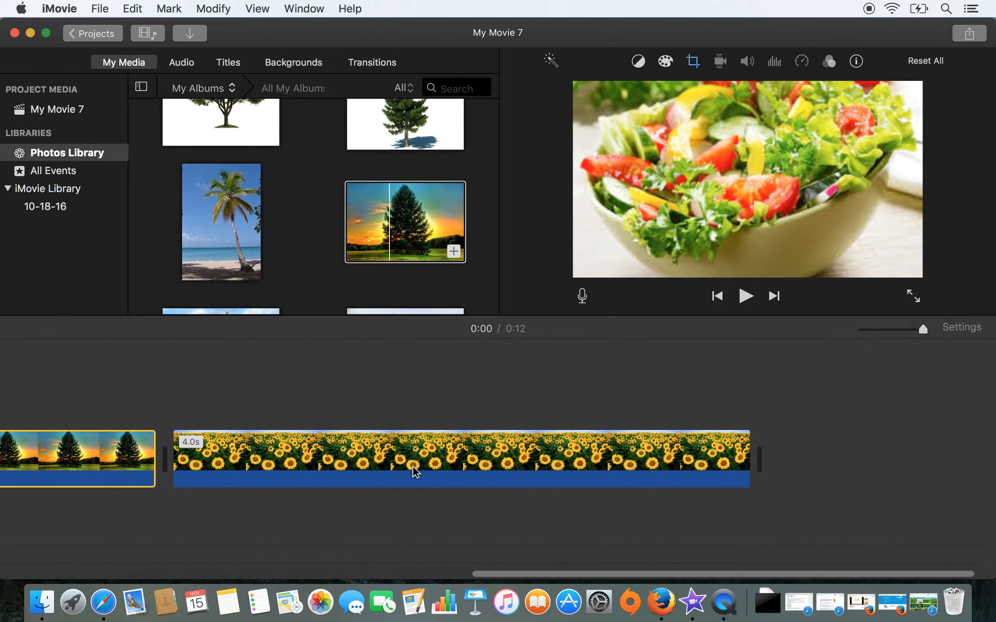
scroll(414, 472, "left", 5)
scroll(414, 472, "left", 15)
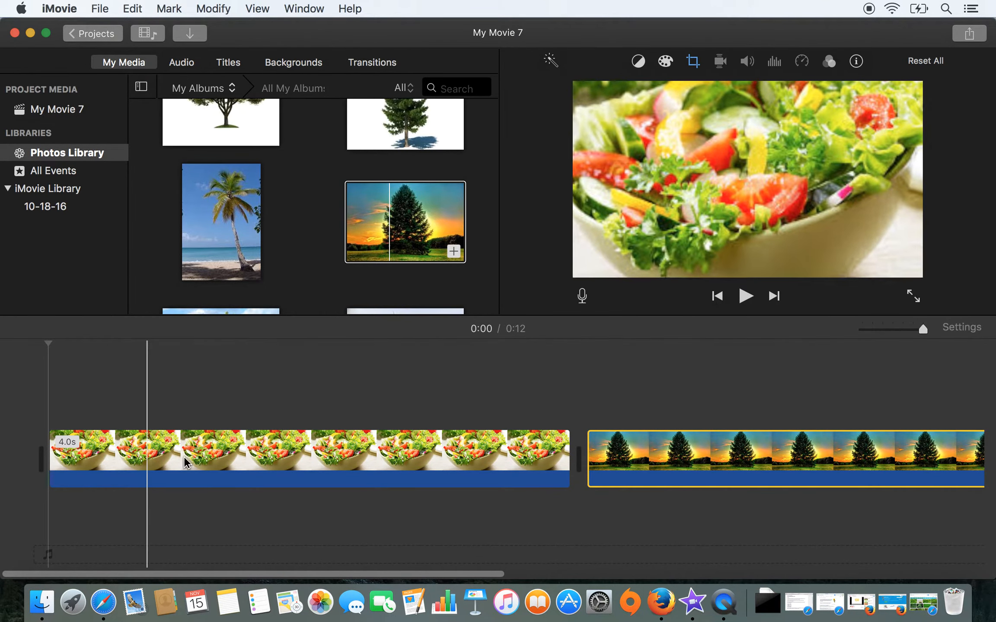
scroll(322, 450, "right", 2)
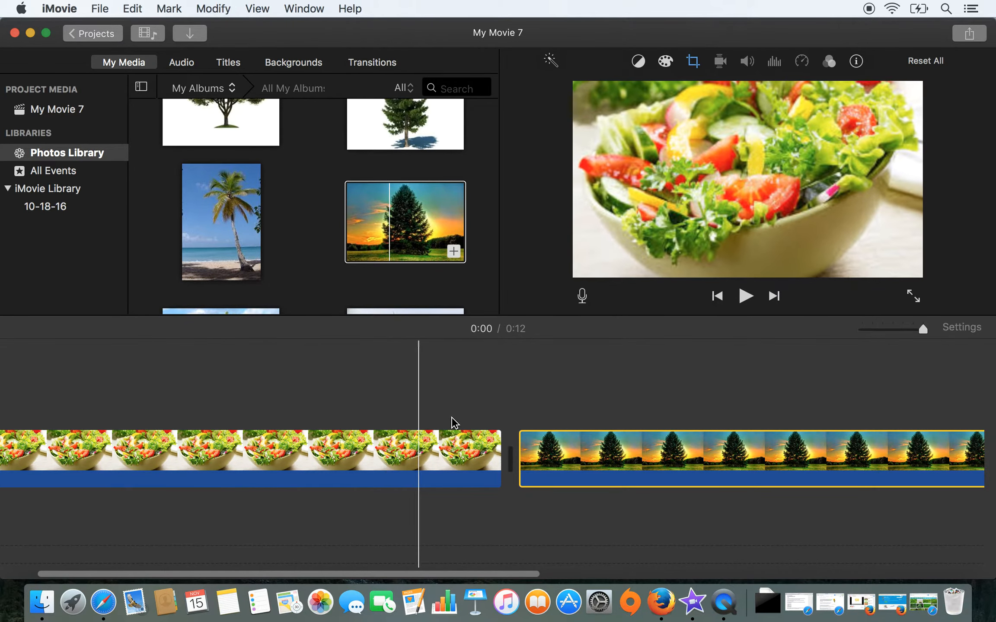
scroll(494, 419, "right", 6)
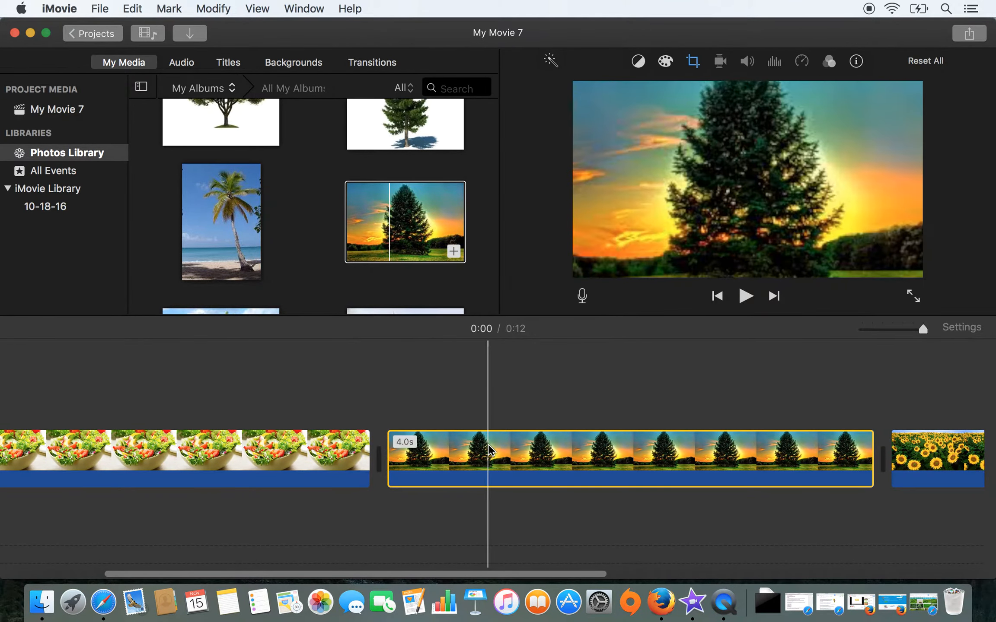
scroll(698, 475, "right", 7)
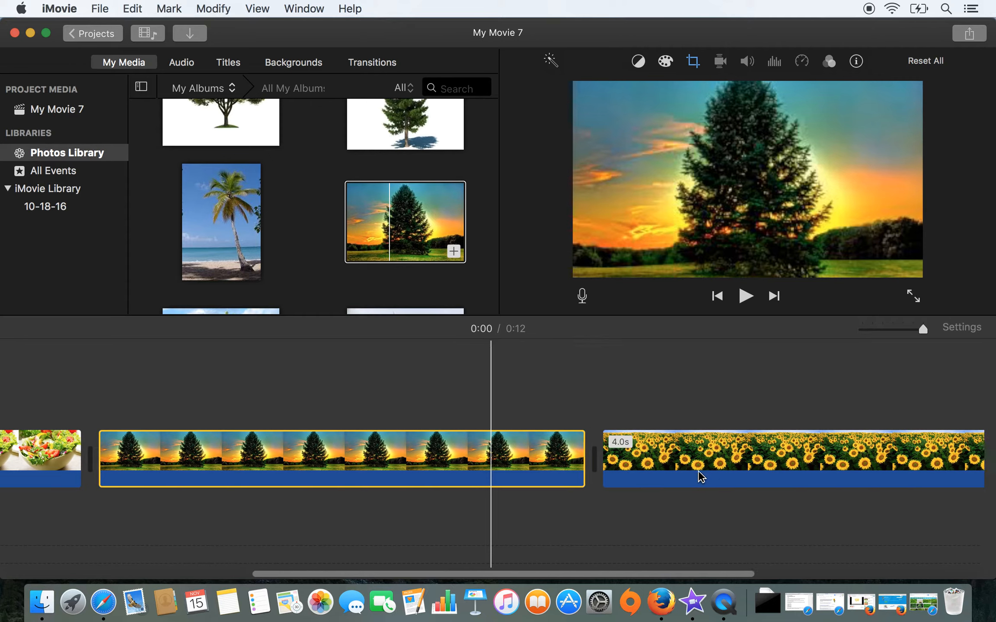
scroll(700, 476, "right", 5)
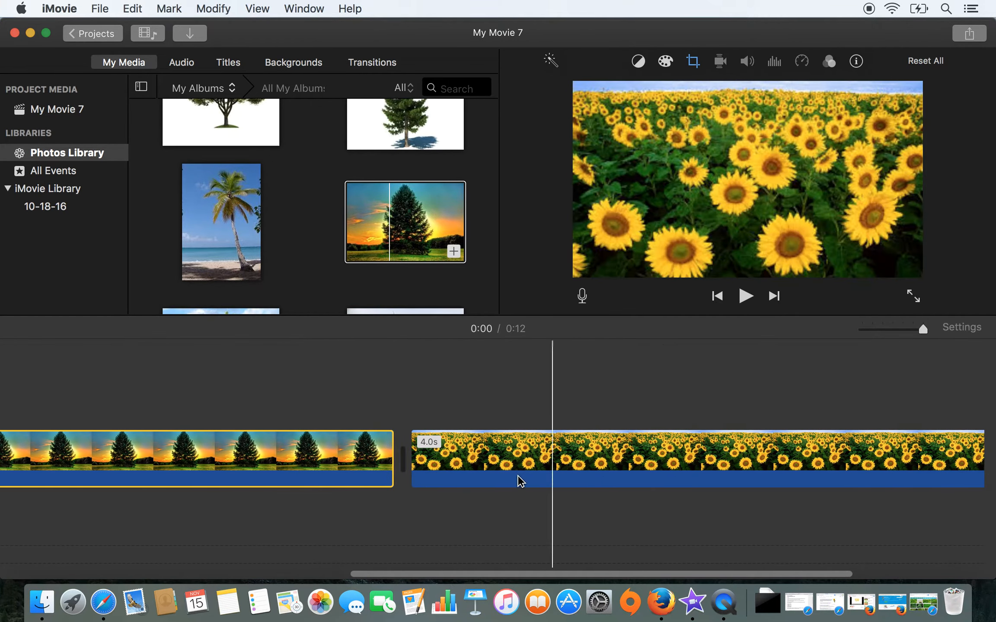
scroll(761, 471, "right", 7)
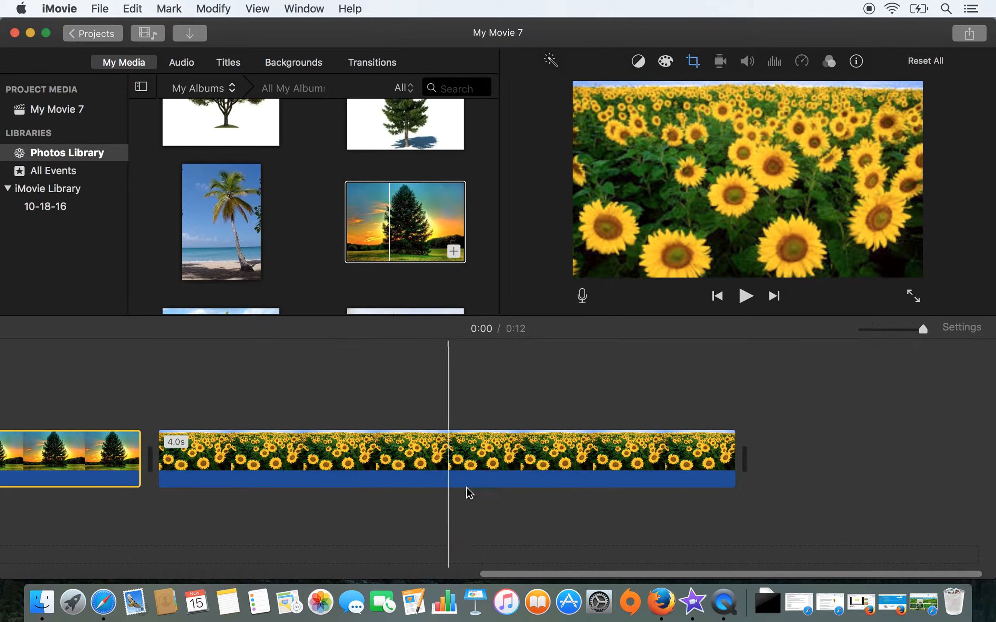
Add the Classification of Plants chart from the plants album to the timeline after the sunflower clip.
scroll(313, 197, "down", 5)
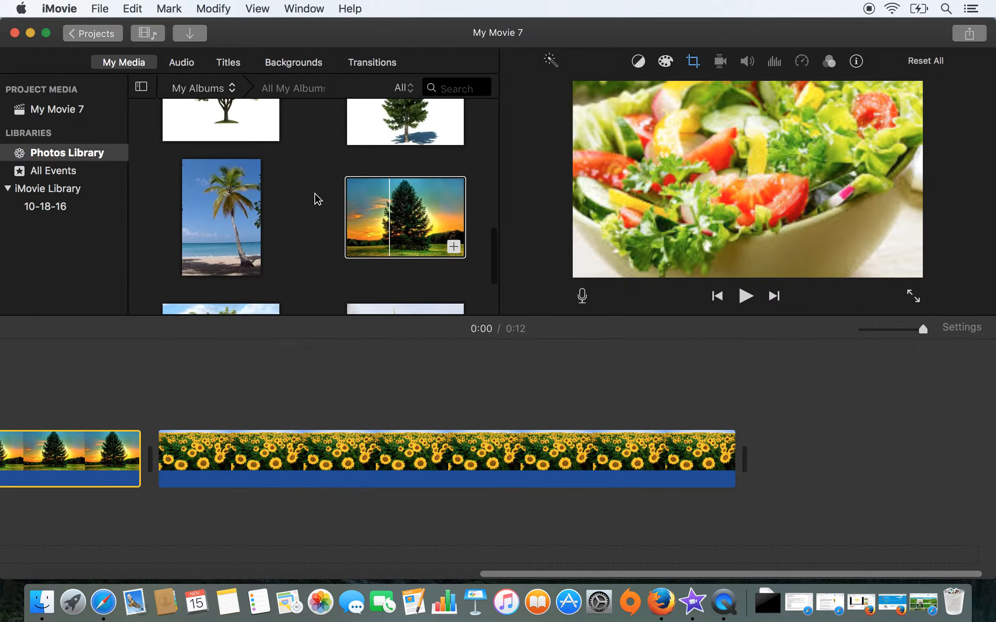
left_click(392, 234)
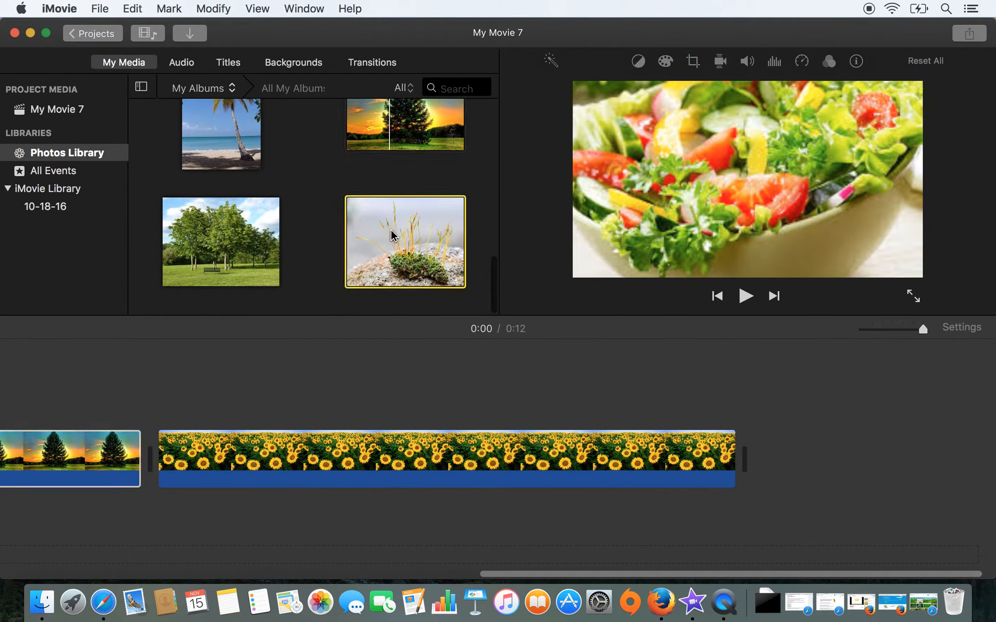
scroll(392, 236, "up", 8)
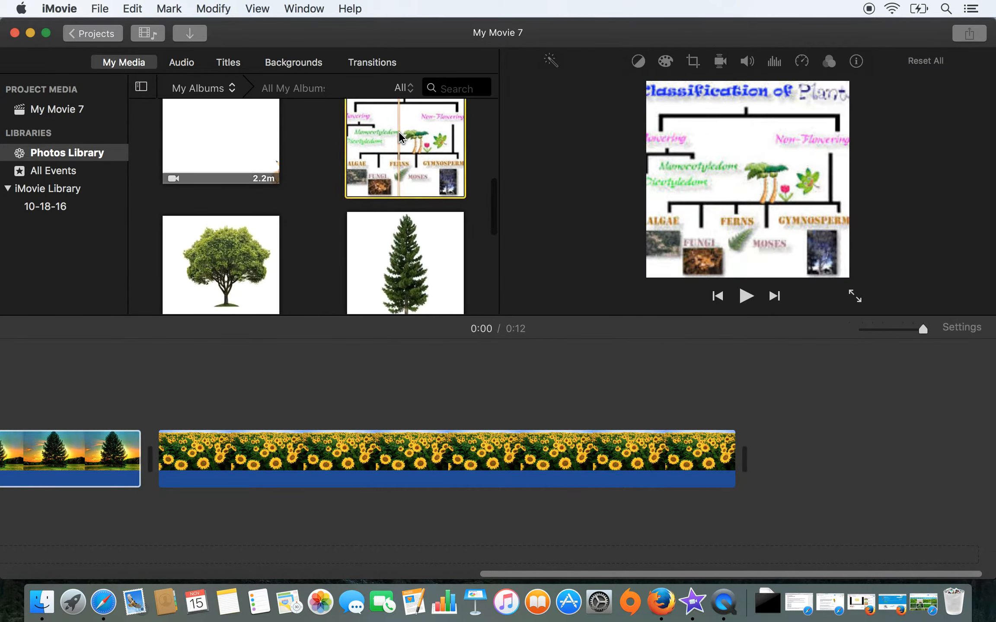
left_click_drag(391, 147, 705, 450)
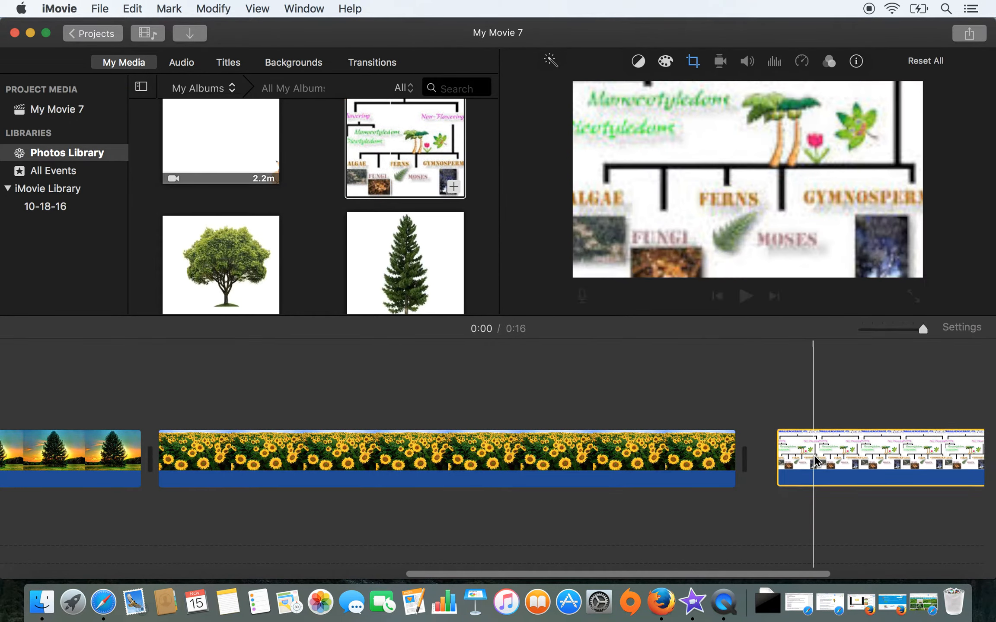
Set the cropping style of the Classification of Plants clip to Fit.
scroll(815, 460, "right", 8)
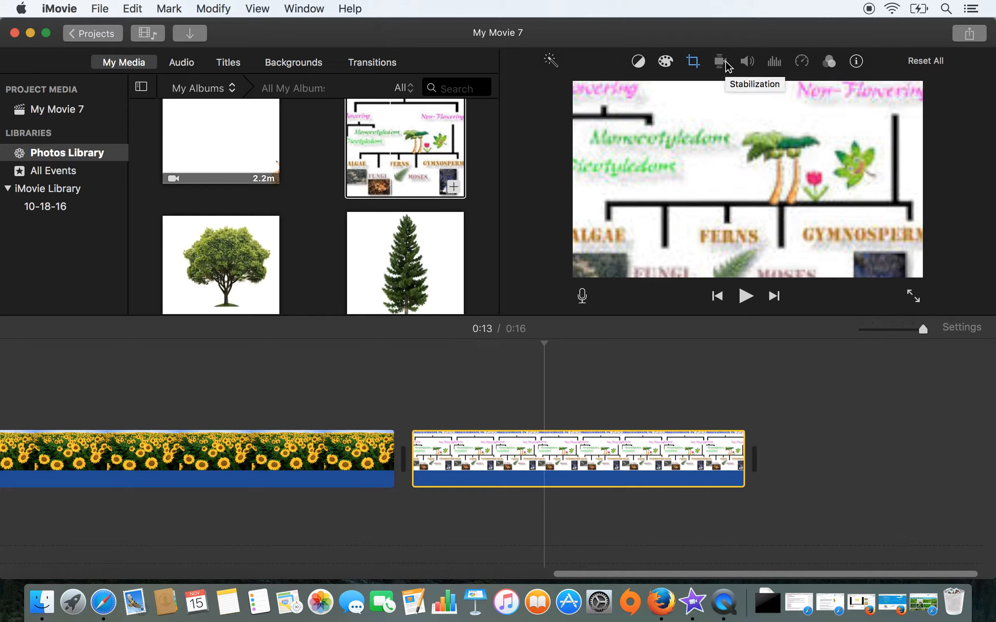
left_click(693, 62)
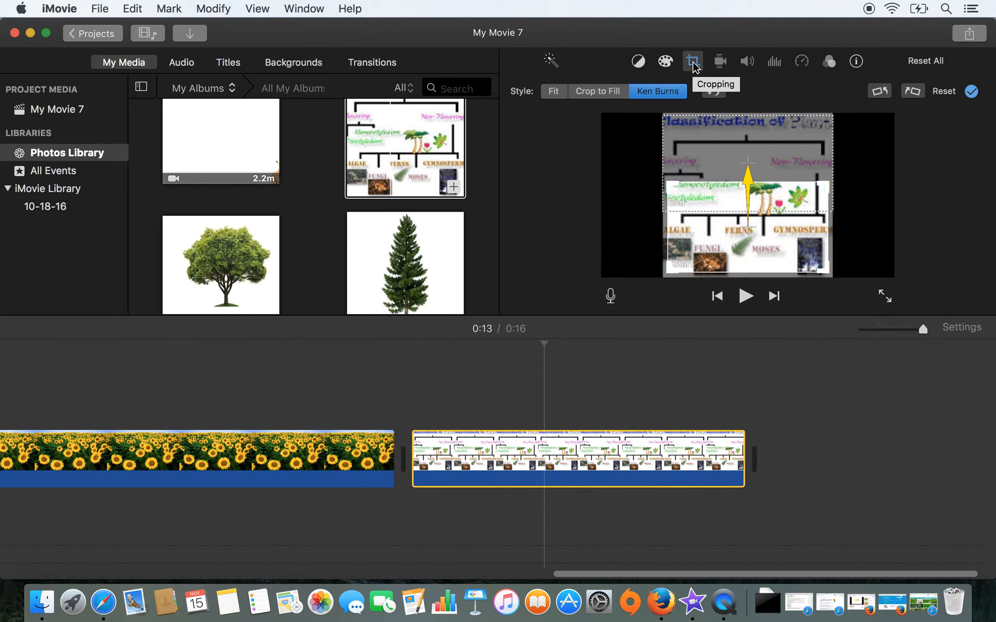
left_click(553, 92)
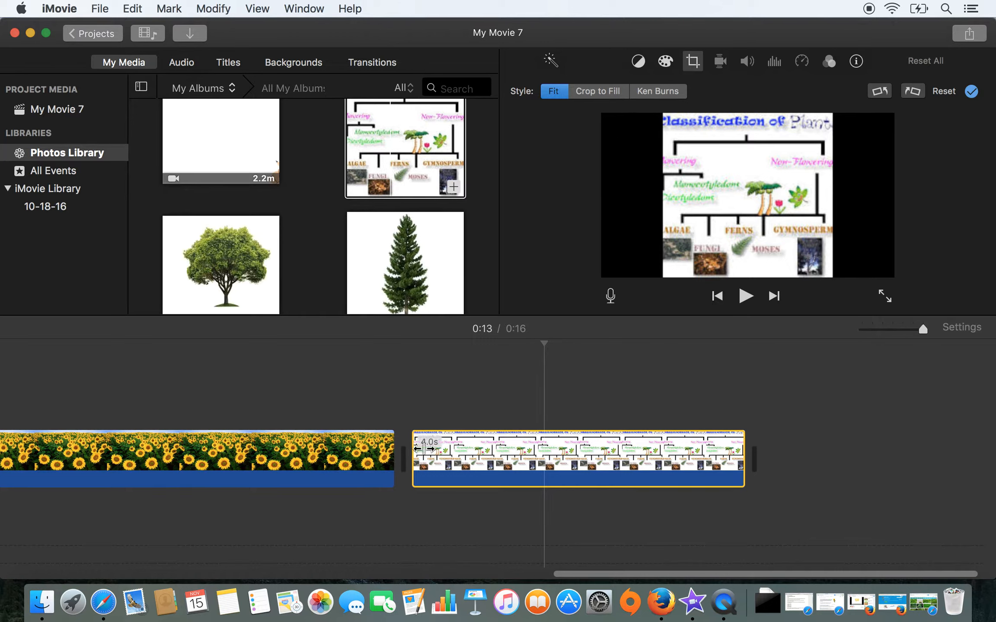
left_click(784, 447)
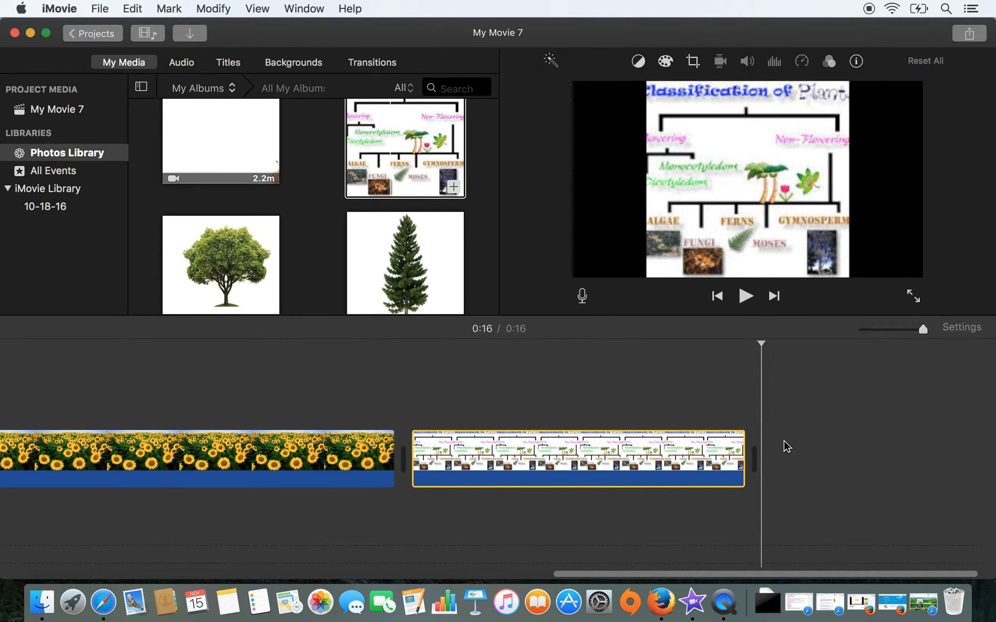
Add the purple orchid photo from the plants album to the timeline after the Classification of Plants clip.
left_click(370, 203)
scroll(369, 203, "down", 2)
scroll(391, 174, "up", 3)
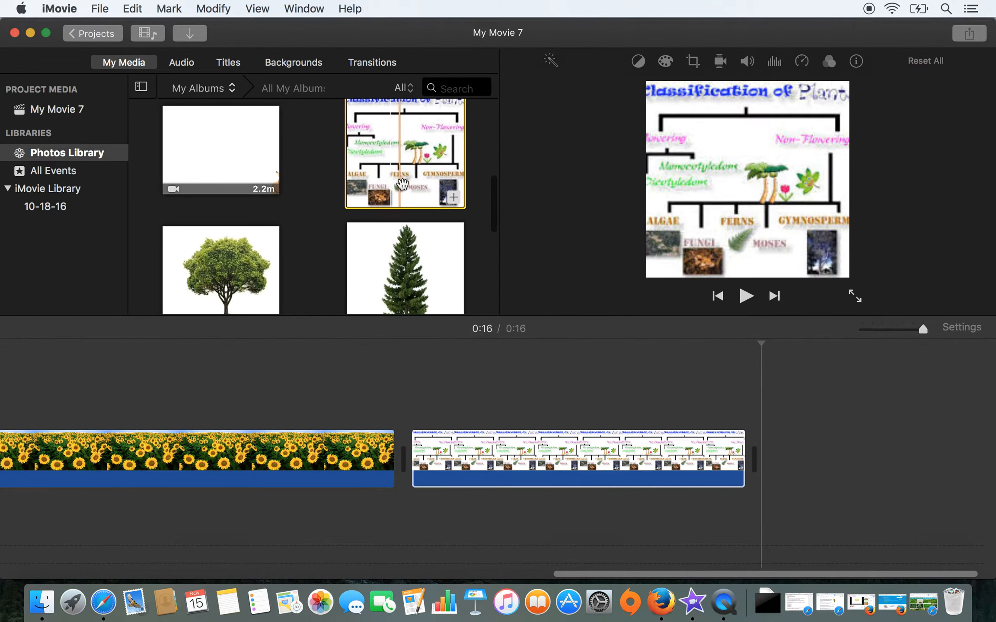
scroll(404, 280, "down", 2)
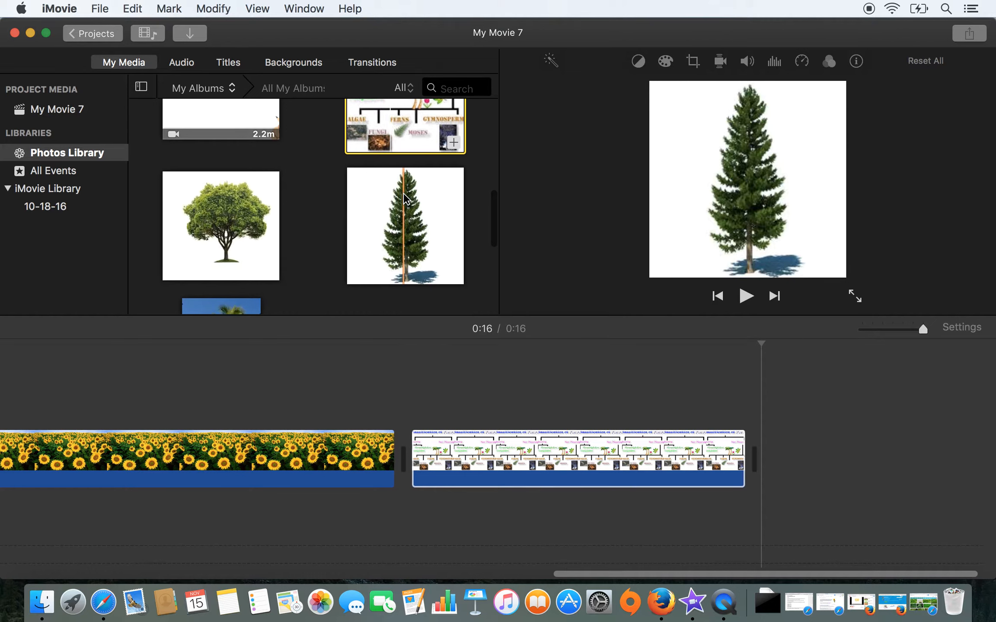
scroll(408, 182, "down", 3)
scroll(415, 139, "up", 4)
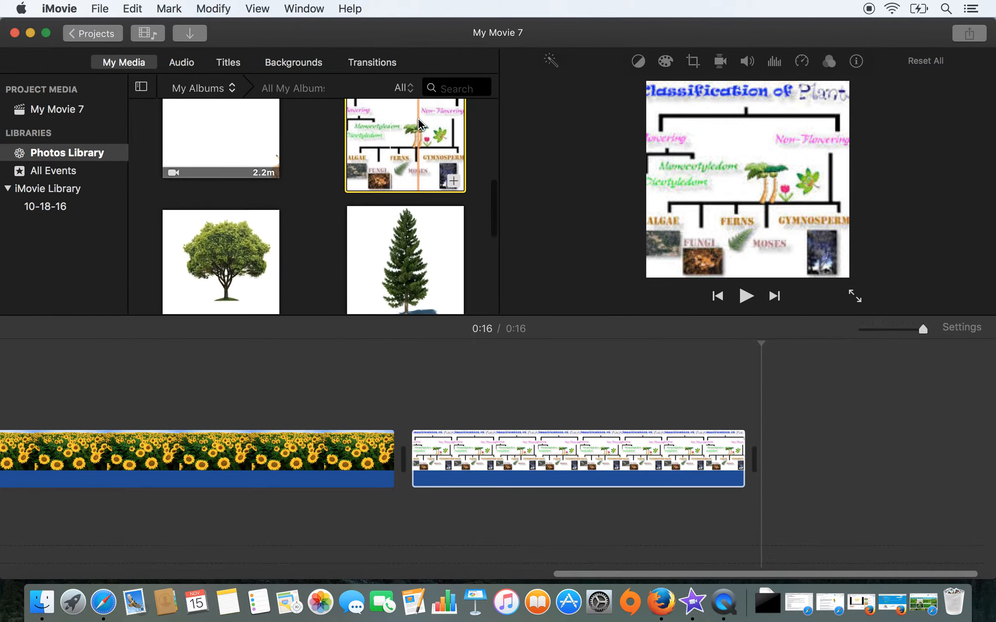
scroll(420, 125, "up", 4)
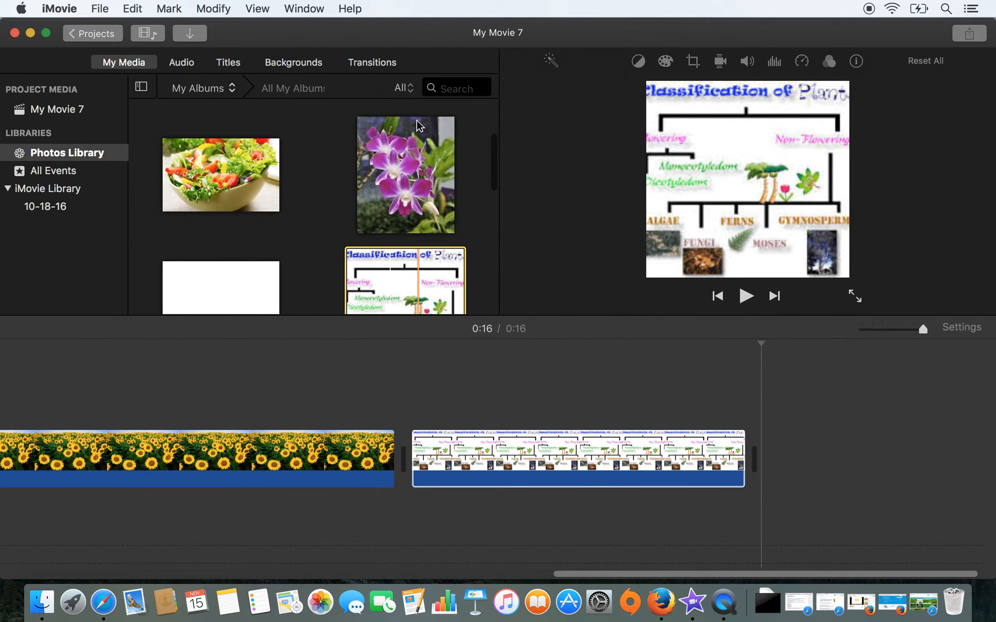
left_click_drag(391, 162, 806, 466)
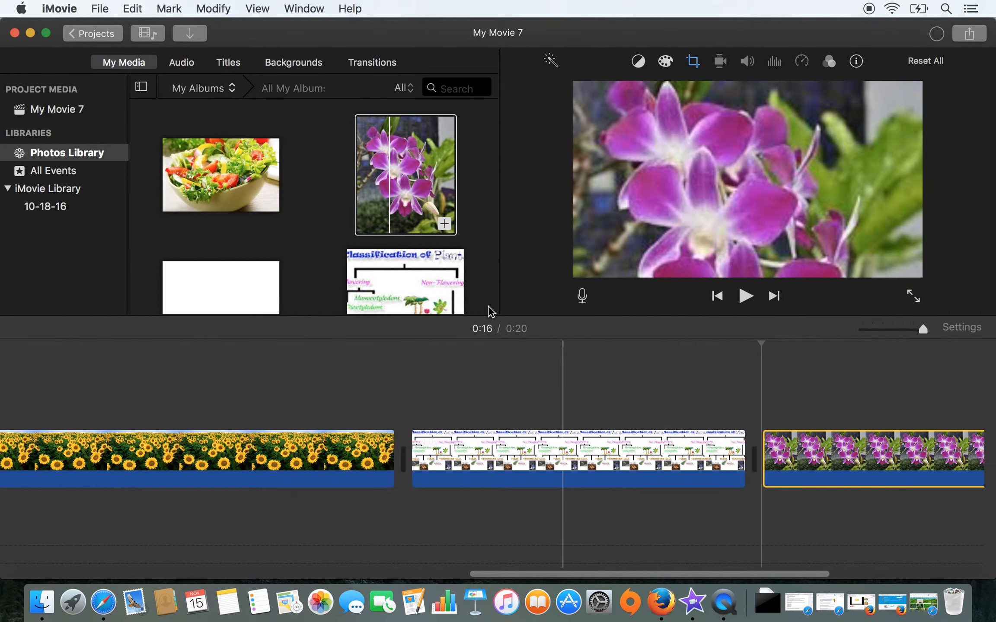
Place the broad leafy tree photo above the orchid clip and move it onto the main track after that clip.
scroll(269, 174, "down", 5)
left_click(236, 186)
left_click_drag(238, 185, 855, 376)
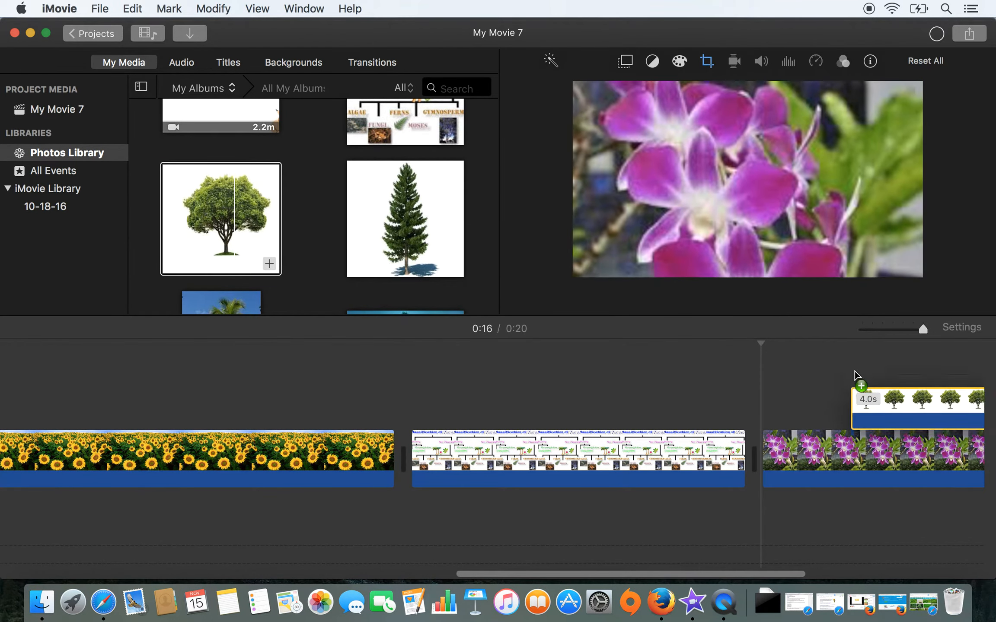
scroll(920, 402, "right", 10)
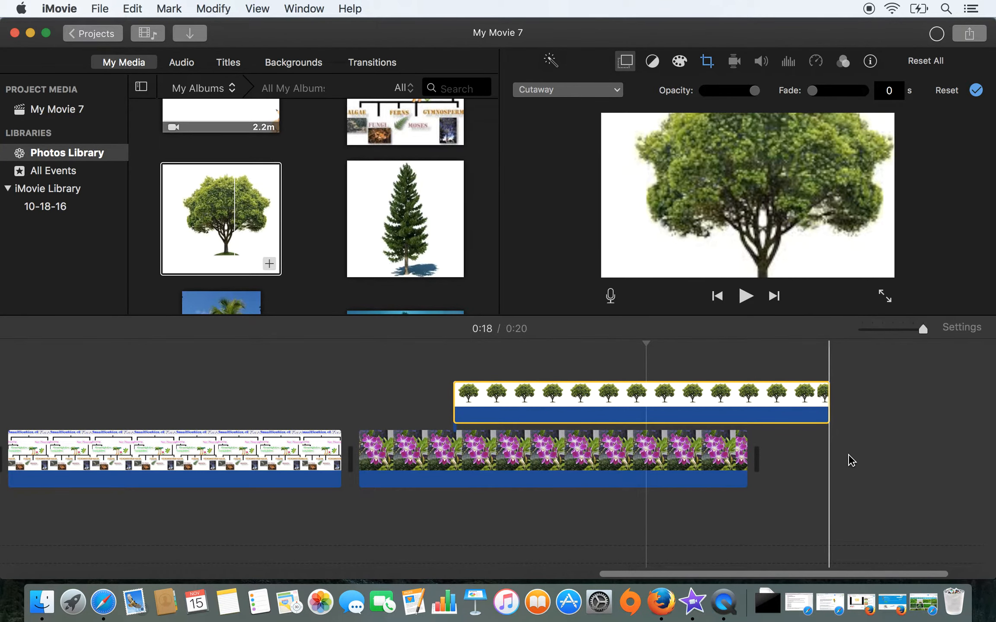
left_click(854, 460)
left_click_drag(753, 388, 918, 455)
scroll(625, 411, "right", 10)
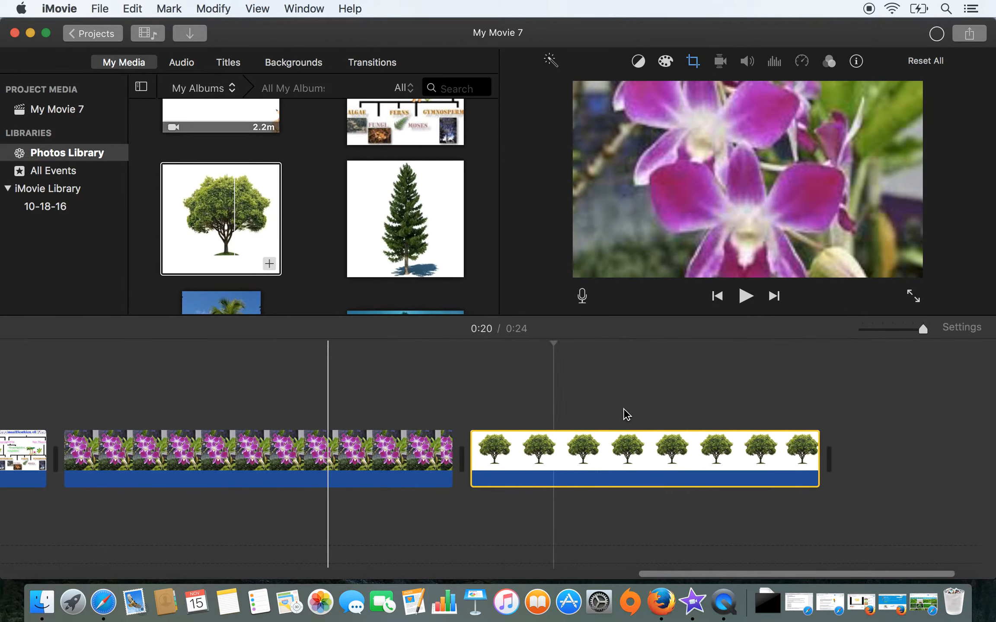
Add the pine tree photo with the white background to the timeline after the leafy tree clip.
left_click_drag(376, 227, 811, 470)
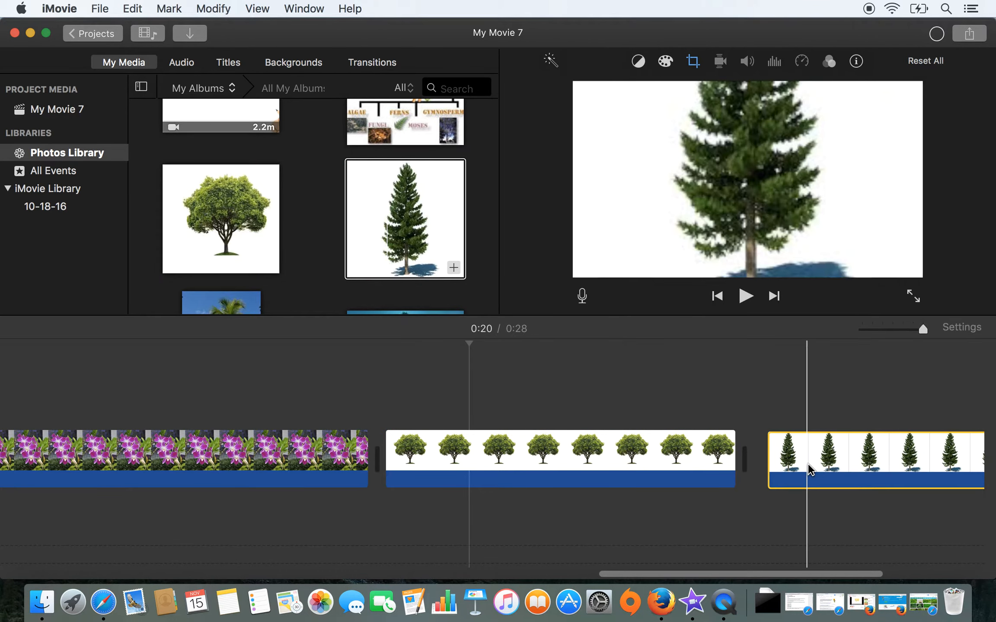
scroll(796, 469, "right", 9)
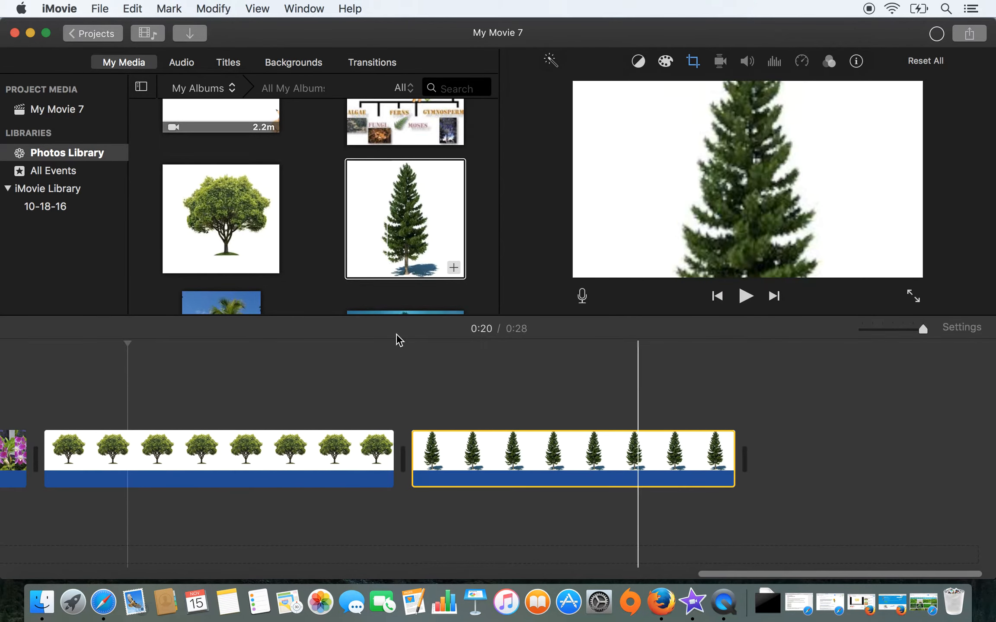
Look through the plants album and compare its photos with the clips already on the timeline.
scroll(219, 166, "up", 3)
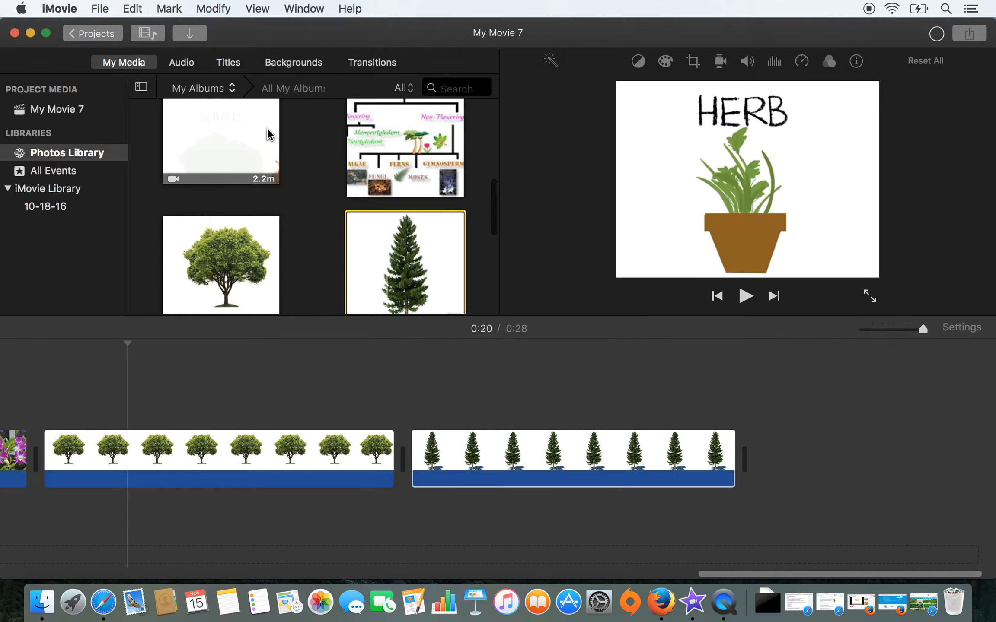
scroll(267, 127, "down", 5)
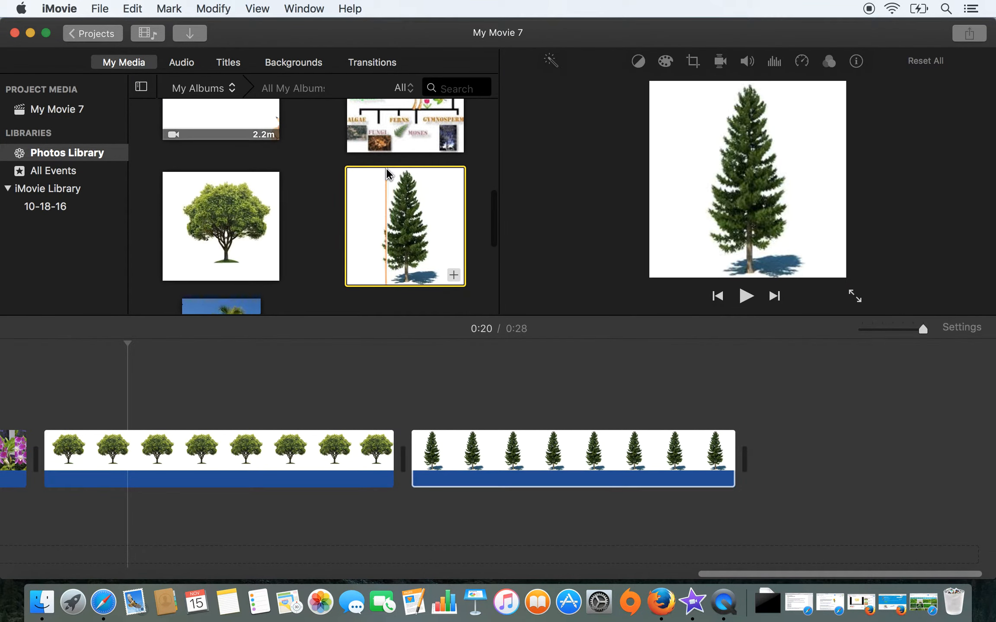
scroll(387, 168, "up", 2)
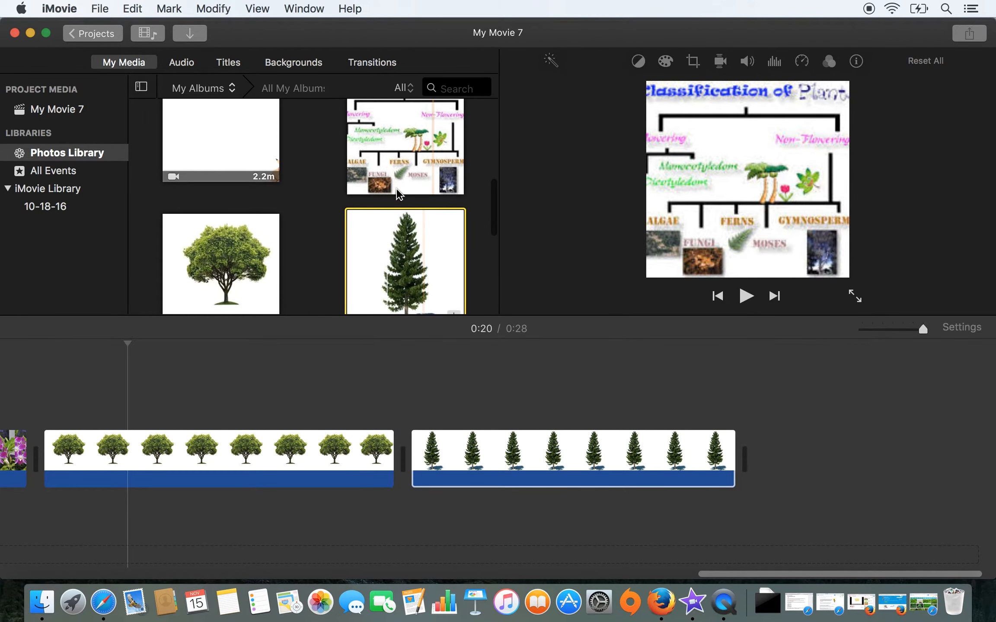
scroll(379, 227, "up", 3)
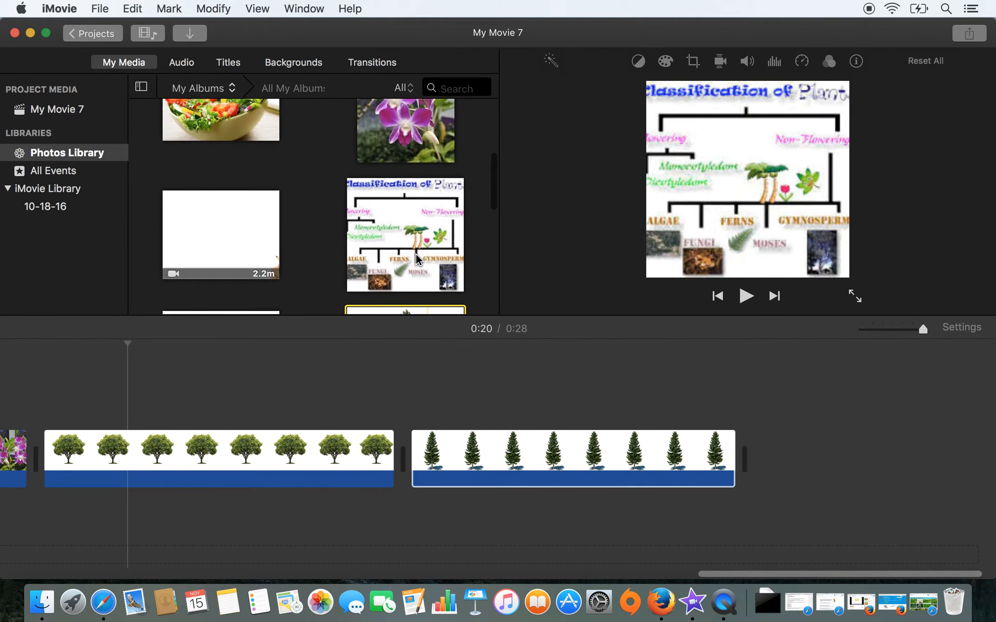
scroll(406, 229, "down", 3)
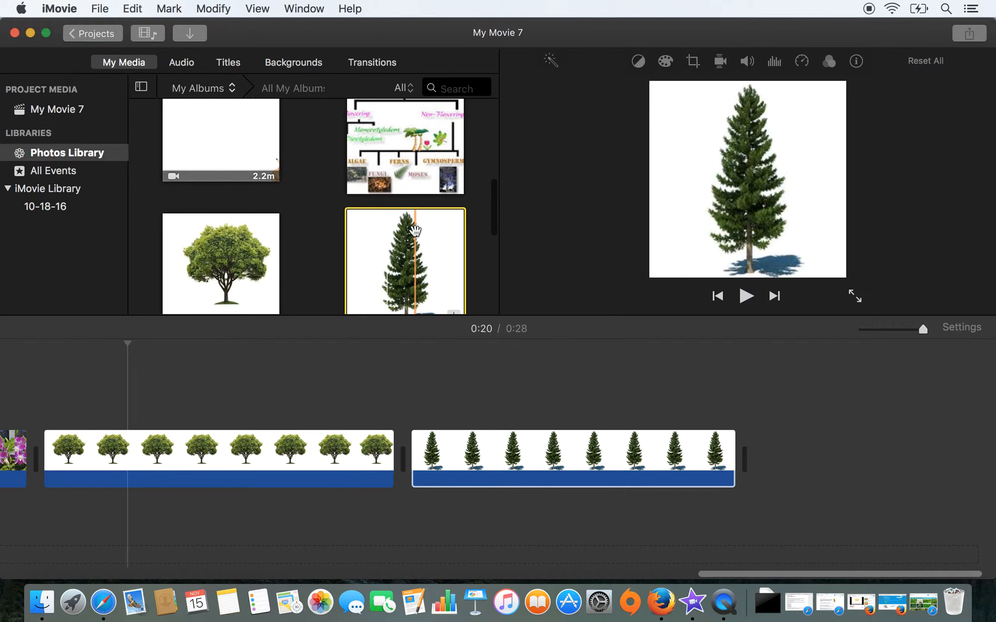
scroll(406, 233, "up", 5)
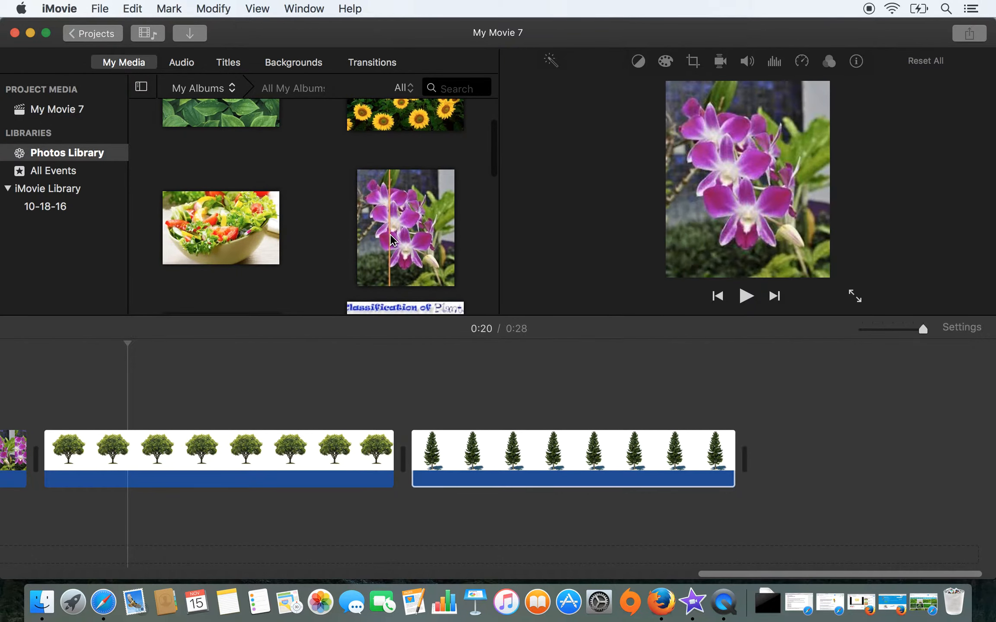
scroll(288, 503, "left", 5)
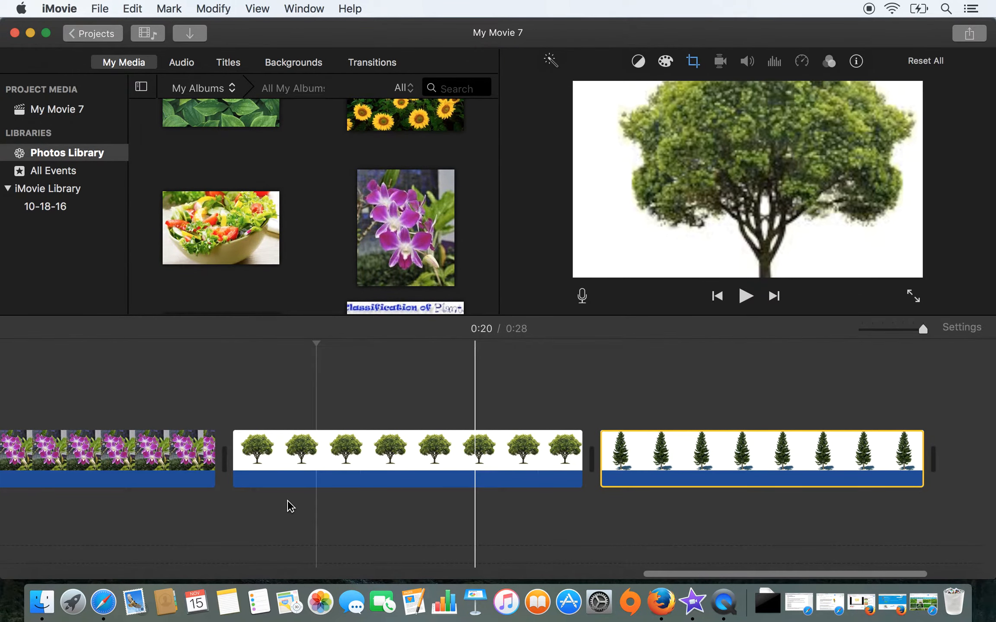
scroll(220, 206, "down", 8)
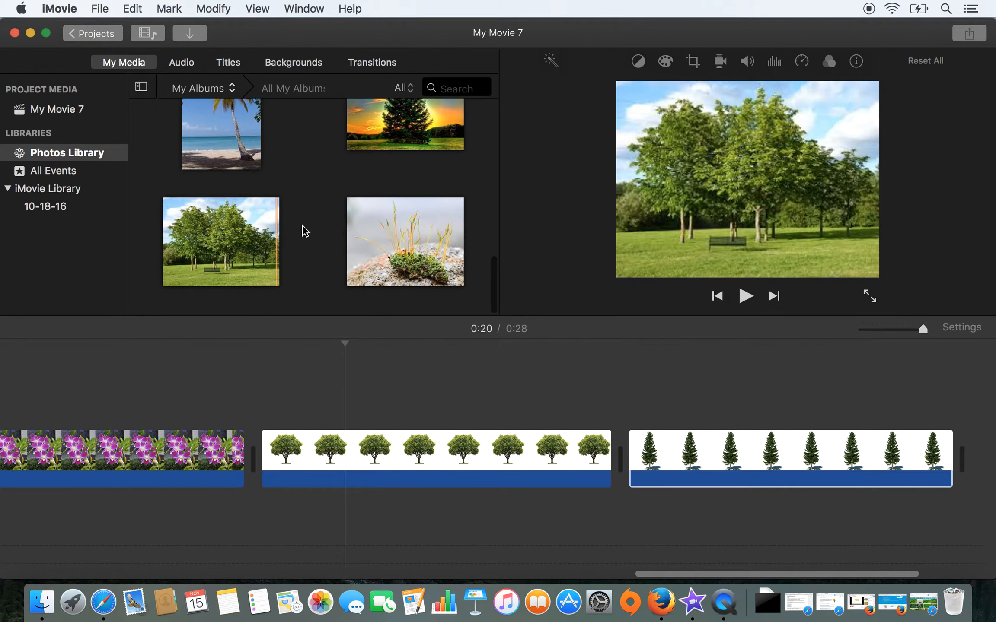
scroll(312, 230, "up", 3)
scroll(320, 232, "up", 10)
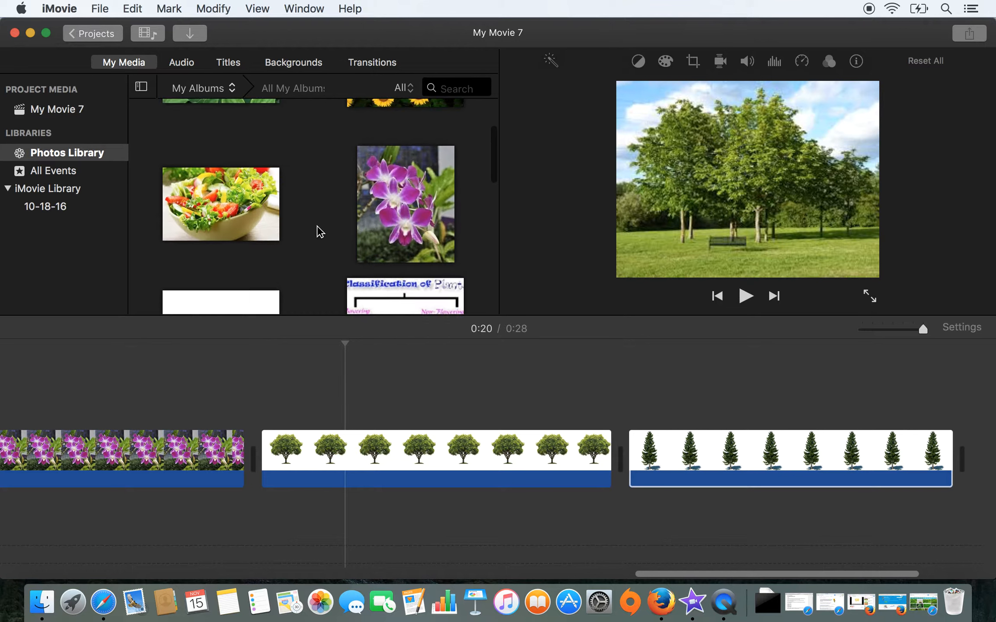
Move the playhead to the end of the project and add the moss-on-rock photo after the pine tree clip.
left_click(218, 180)
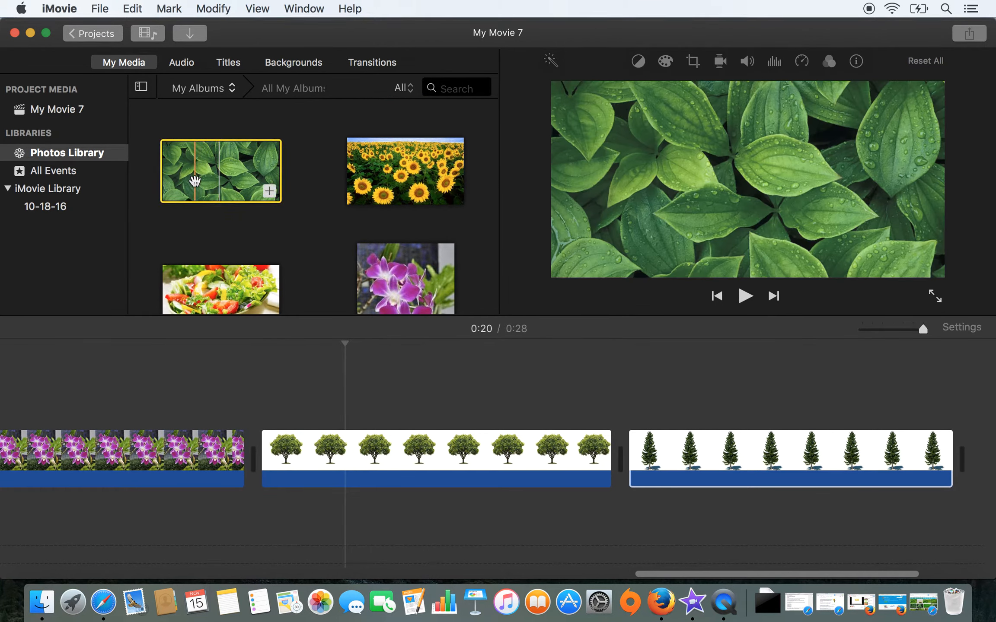
scroll(270, 204, "down", 3)
scroll(273, 201, "up", 2)
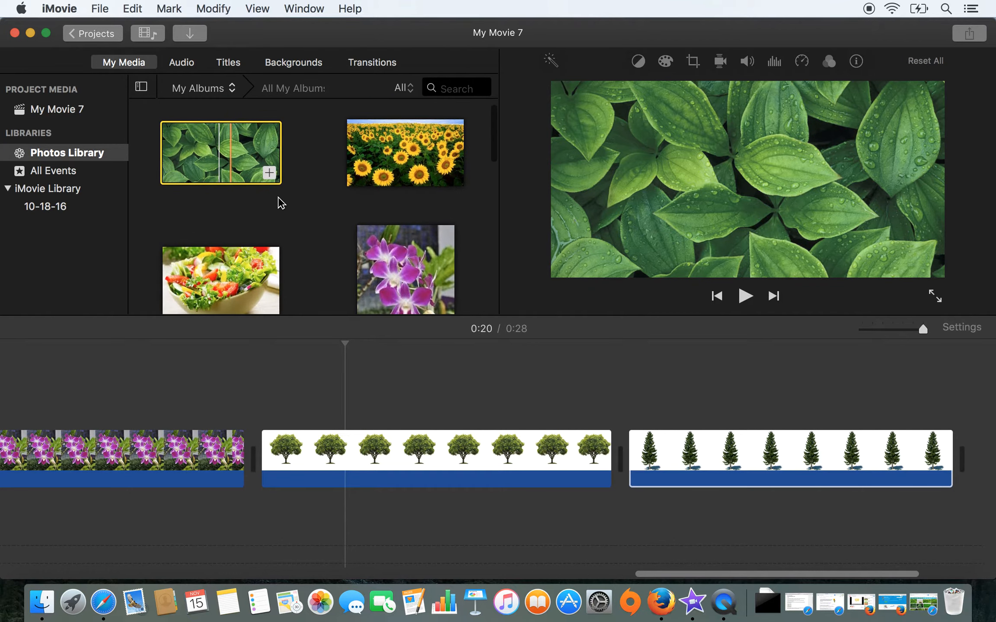
left_click(396, 116)
scroll(397, 378, "right", 5)
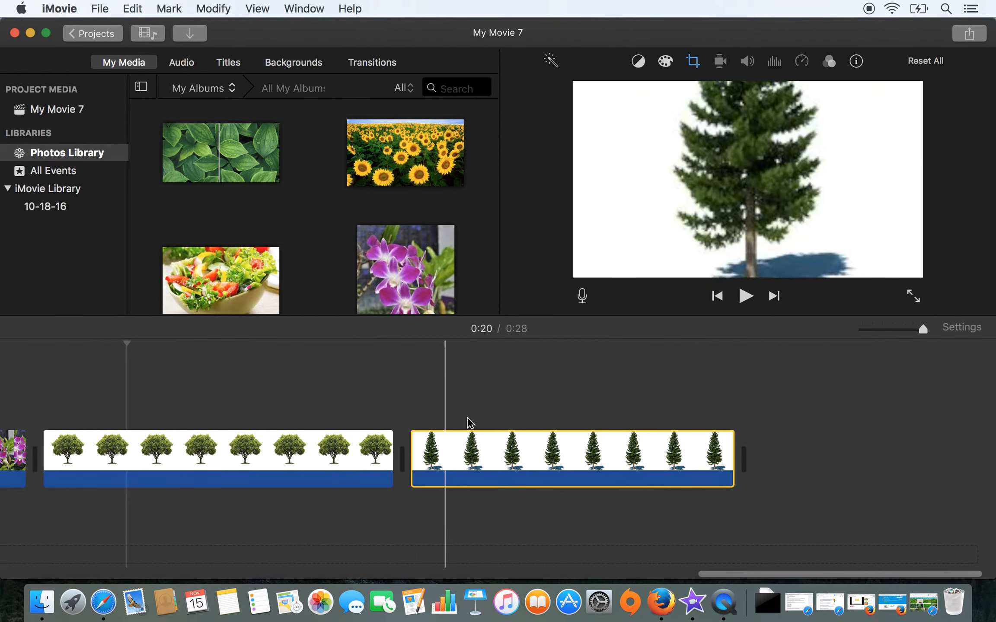
left_click(820, 461)
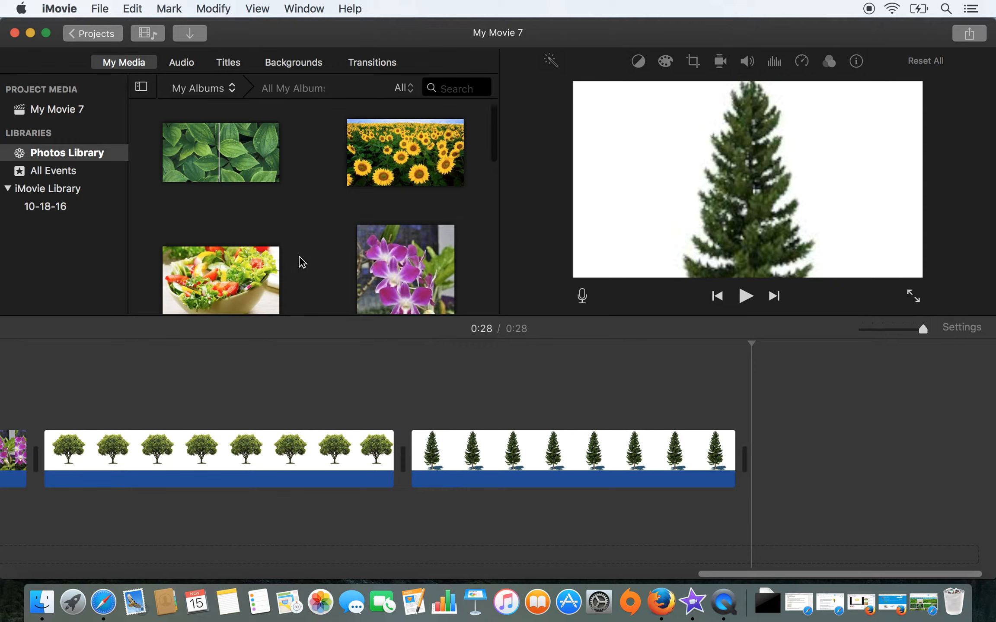
scroll(305, 263, "down", 5)
scroll(302, 258, "down", 1)
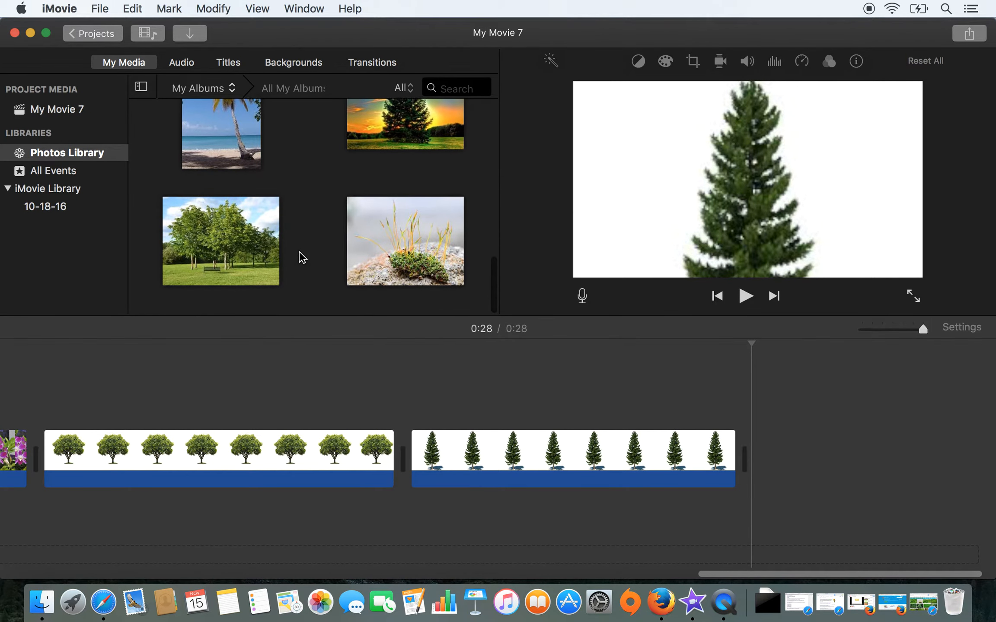
left_click_drag(393, 243, 755, 446)
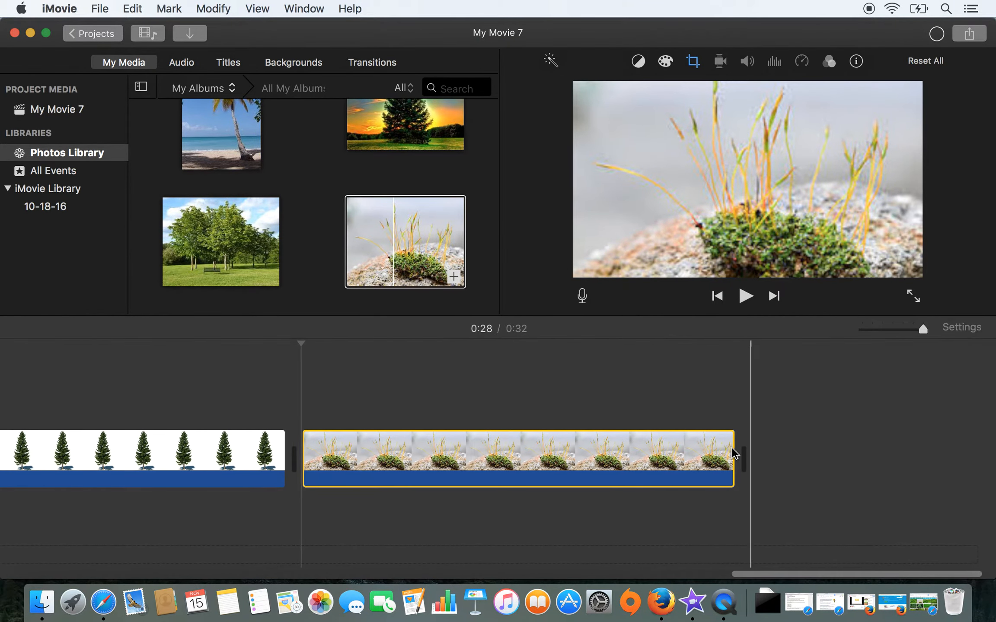
Insert the beach palm tree photo between the pine tree clip and the moss clip on the timeline.
left_click(410, 213)
scroll(225, 216, "up", 5)
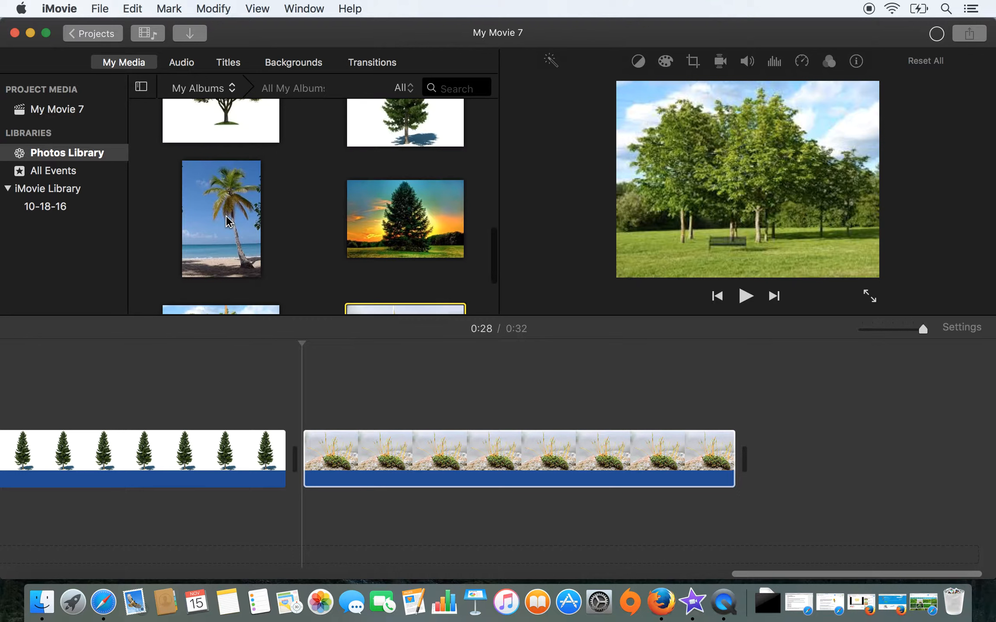
scroll(226, 216, "down", 2)
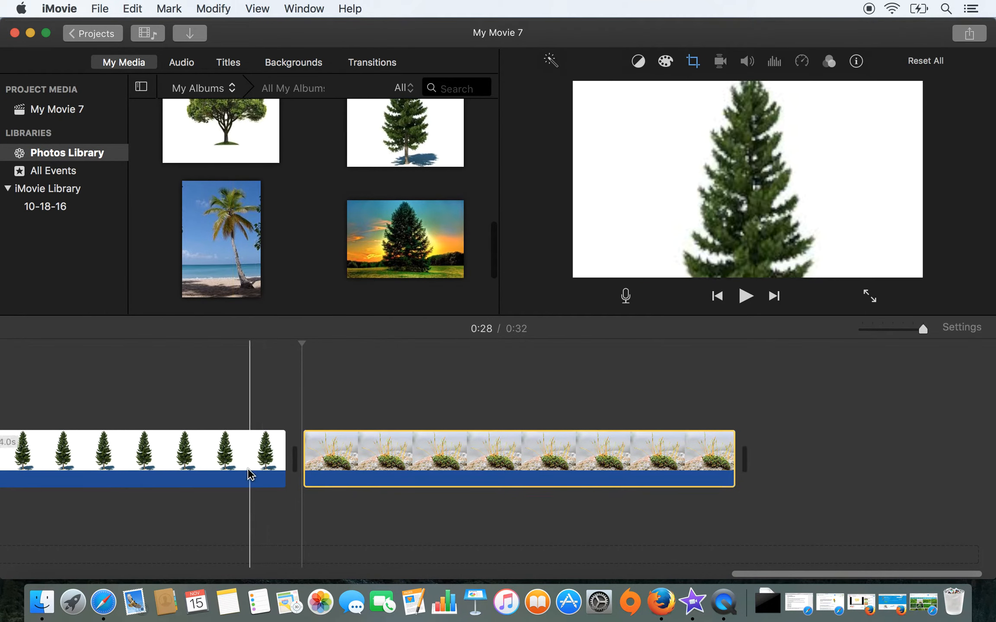
scroll(247, 465, "left", 2)
left_click_drag(242, 225, 334, 484)
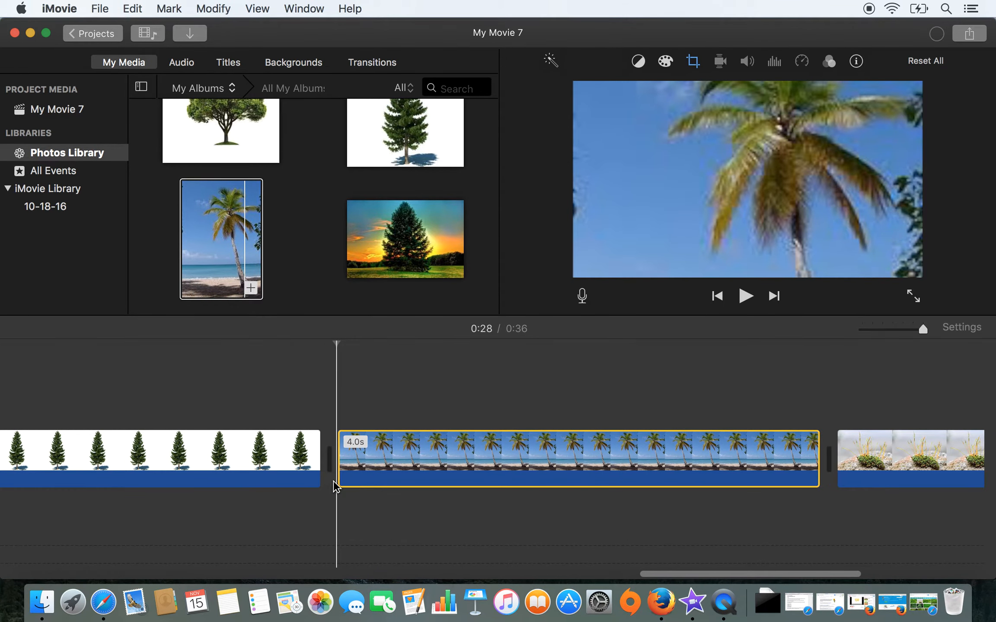
Review the last timeline clips and look through the whole plants album for further photos to use.
scroll(270, 229, "up", 2)
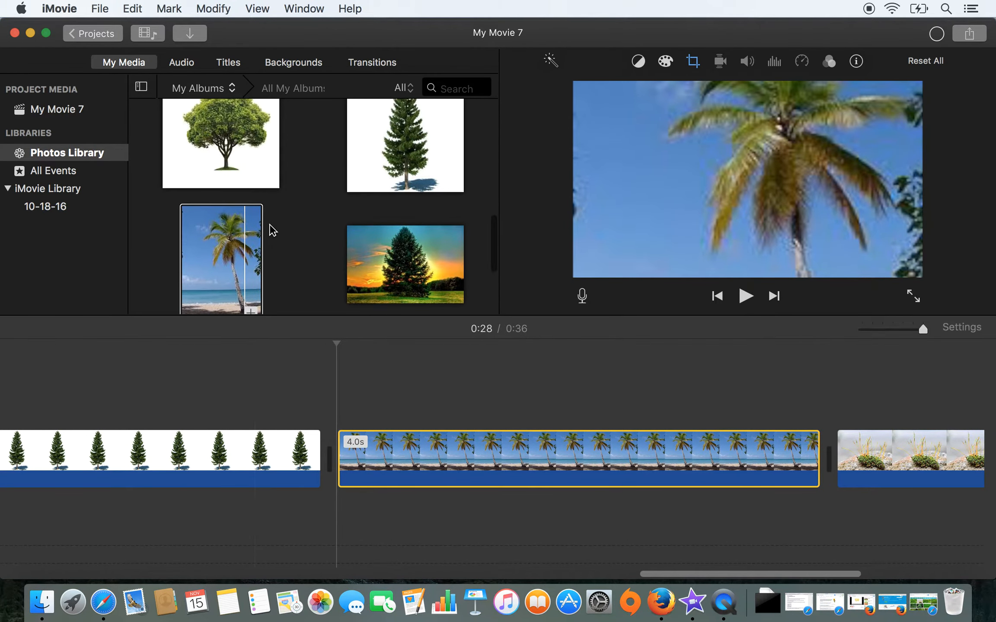
scroll(272, 230, "up", 2)
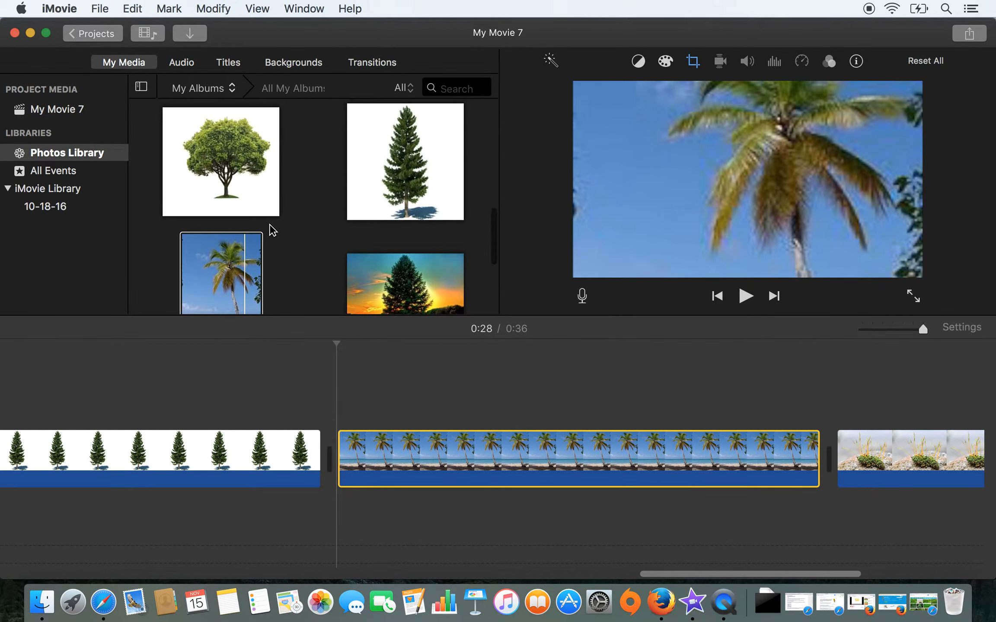
scroll(270, 229, "down", 3)
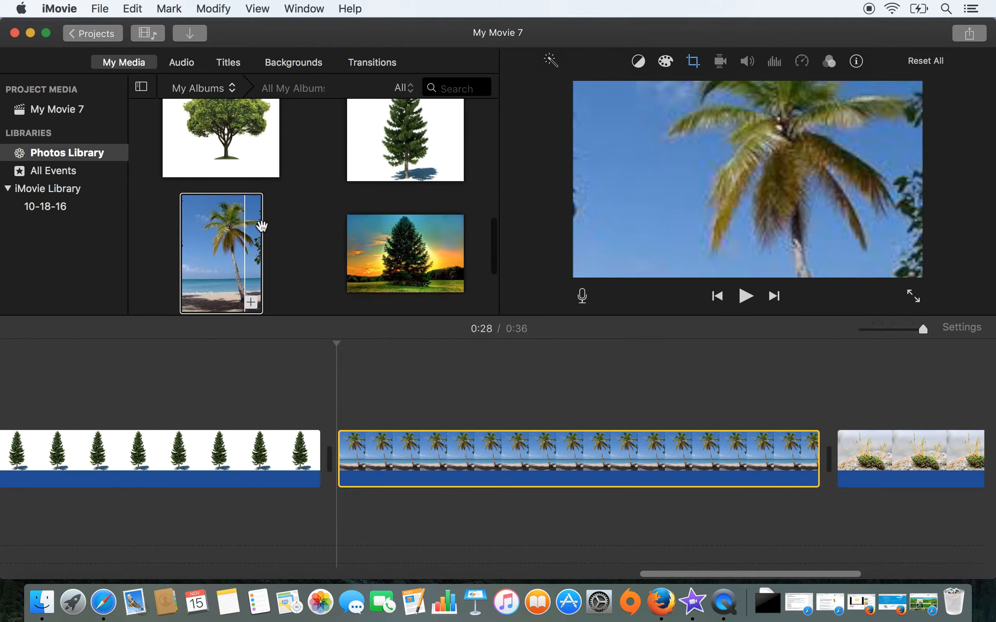
left_click(258, 248)
scroll(260, 250, "down", 2)
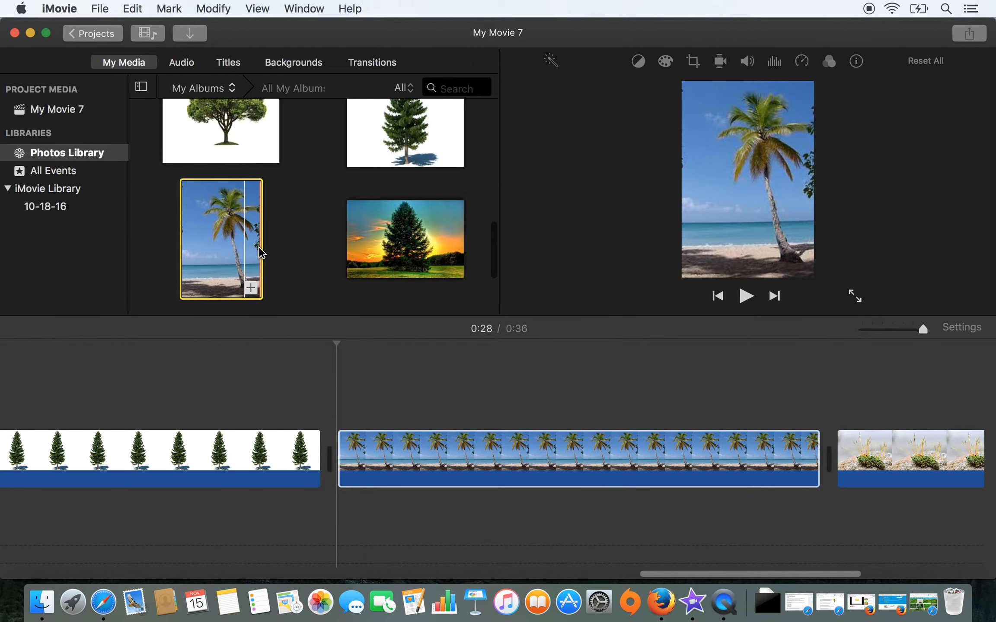
left_click(463, 481)
scroll(519, 512, "right", 10)
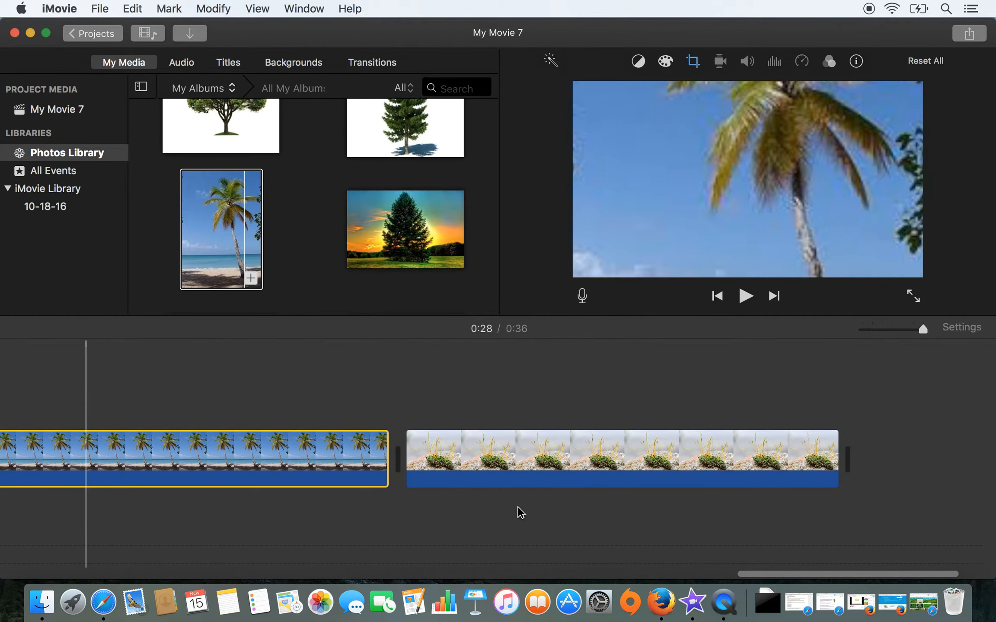
scroll(521, 512, "right", 3)
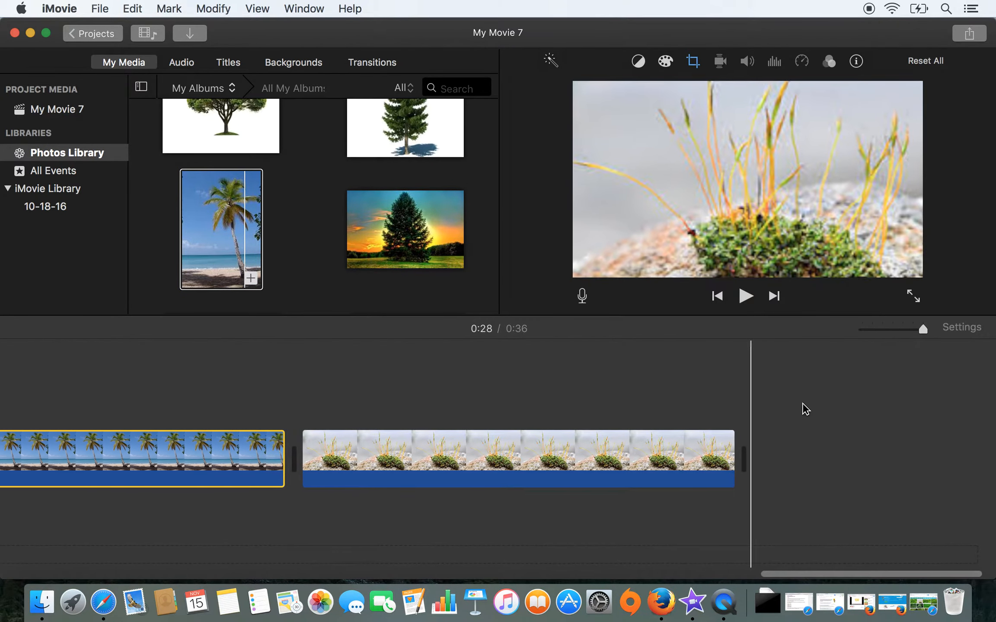
scroll(268, 191, "down", 5)
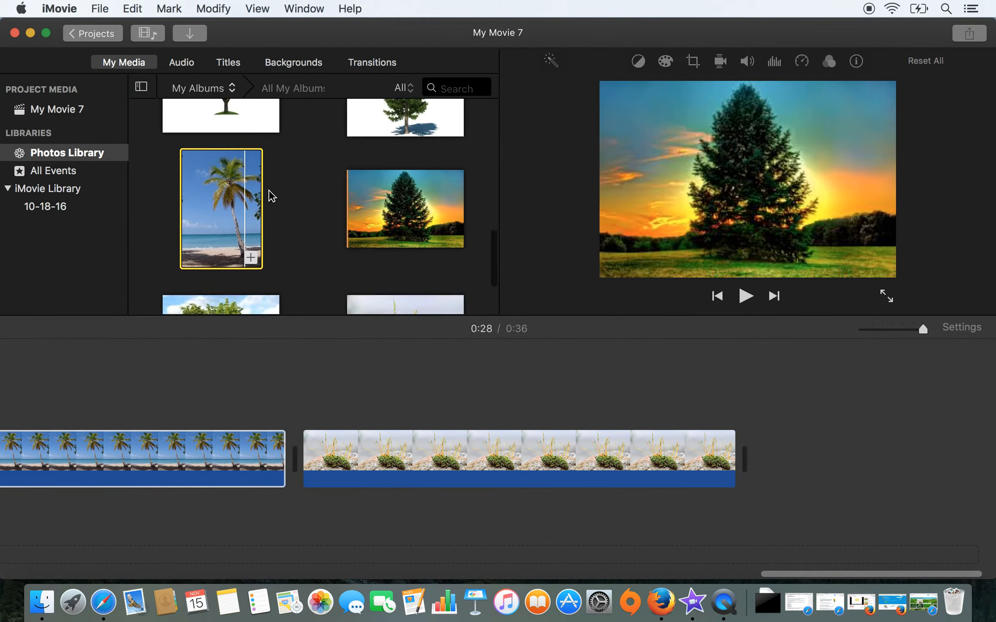
scroll(268, 190, "up", 2)
scroll(269, 195, "up", 10)
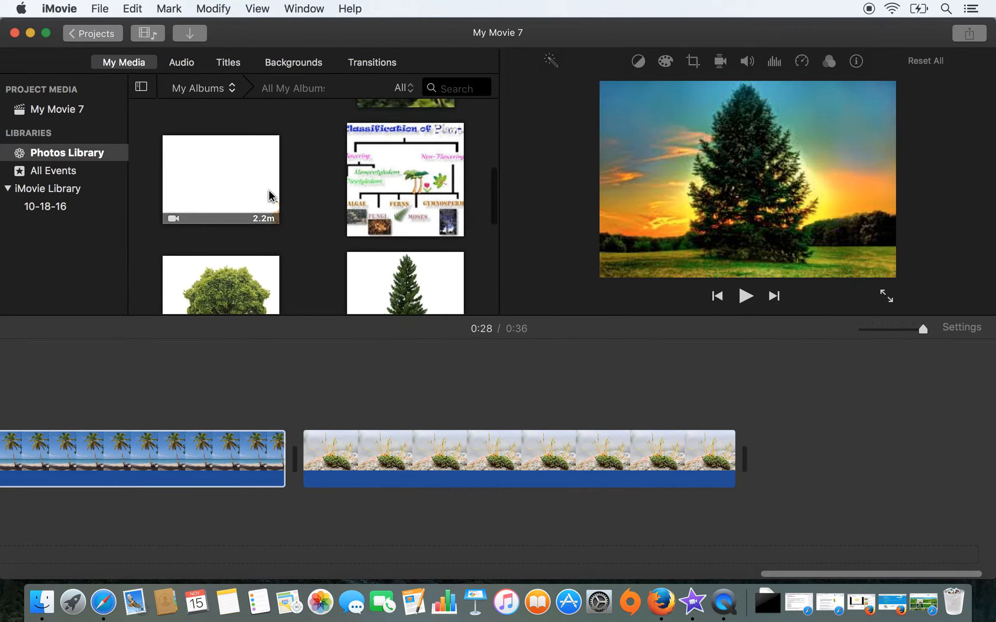
scroll(269, 196, "up", 3)
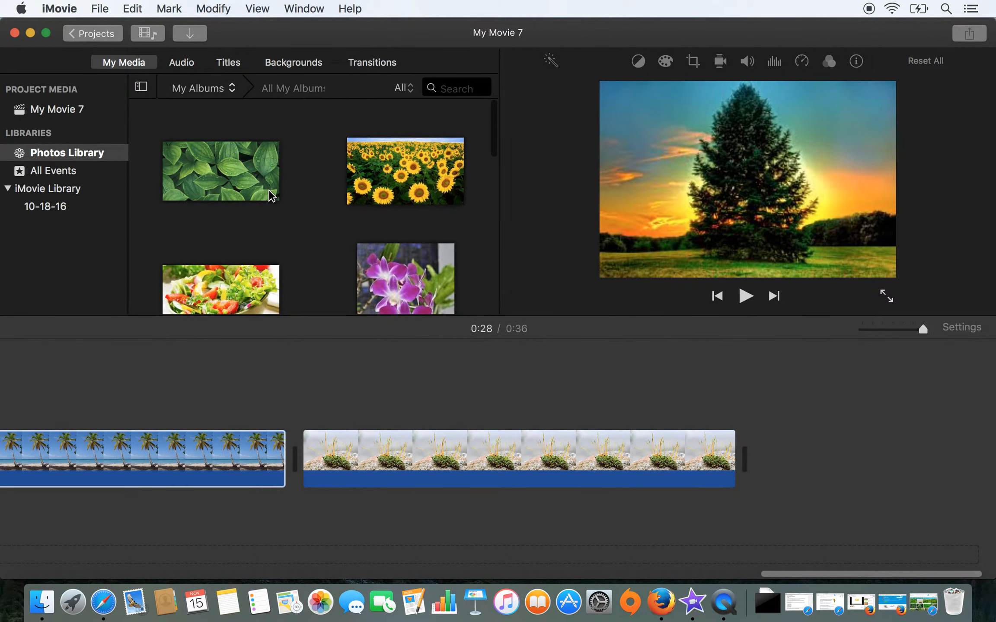
scroll(270, 196, "down", 5)
scroll(271, 196, "down", 5)
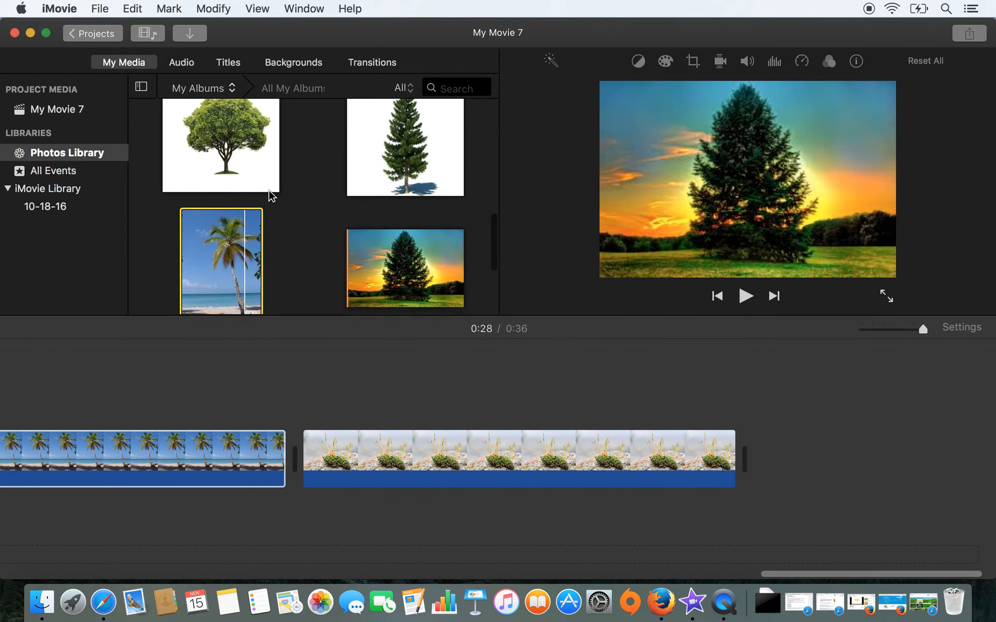
scroll(271, 196, "down", 2)
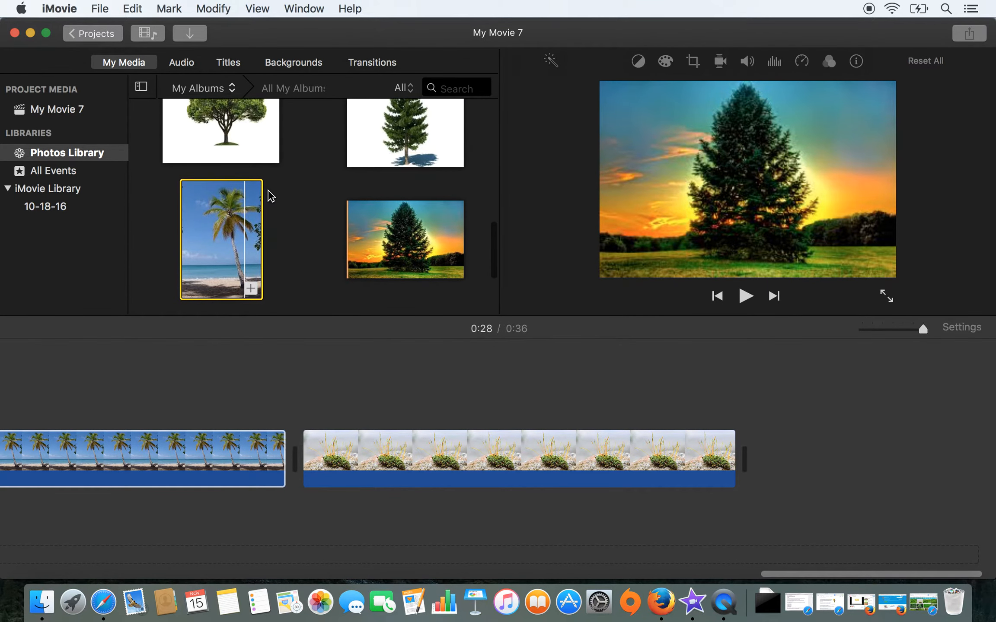
Add the iTunes track A New Generation beneath the clips and move it to the start of the timeline.
left_click(196, 68)
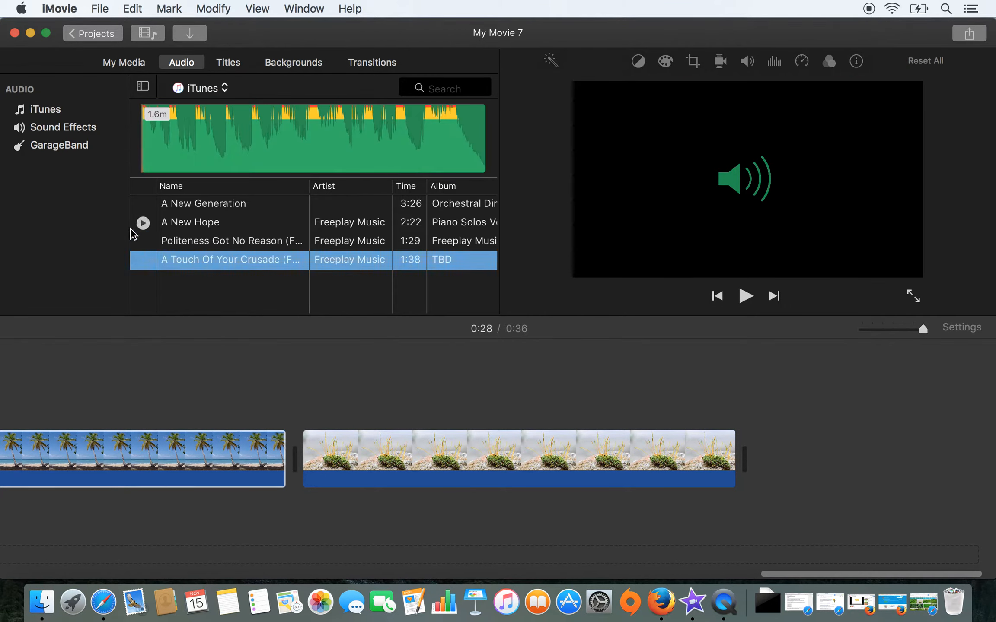
left_click(190, 209)
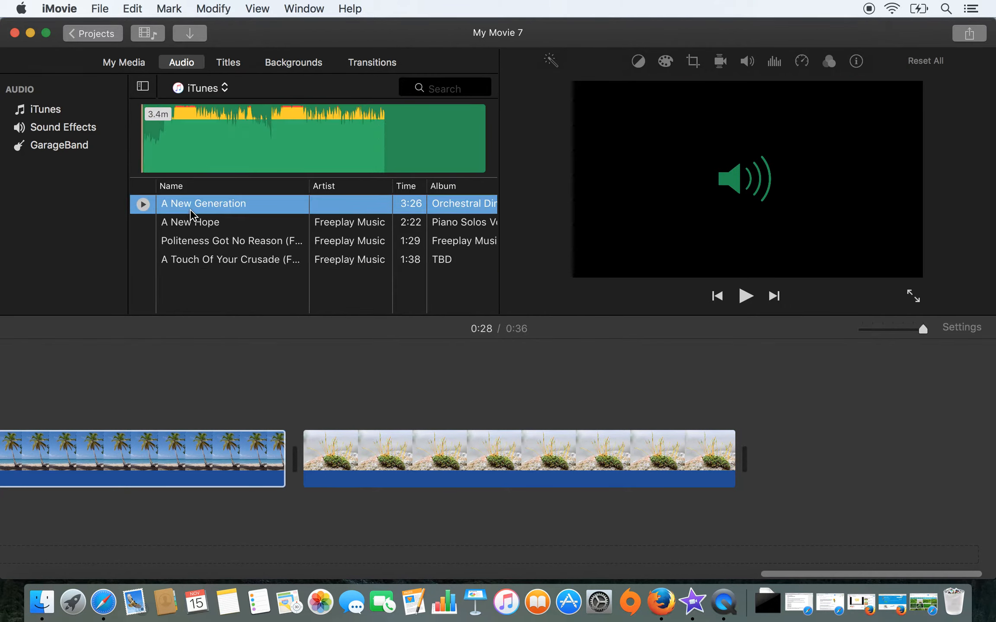
left_click_drag(70, 581, 59, 536)
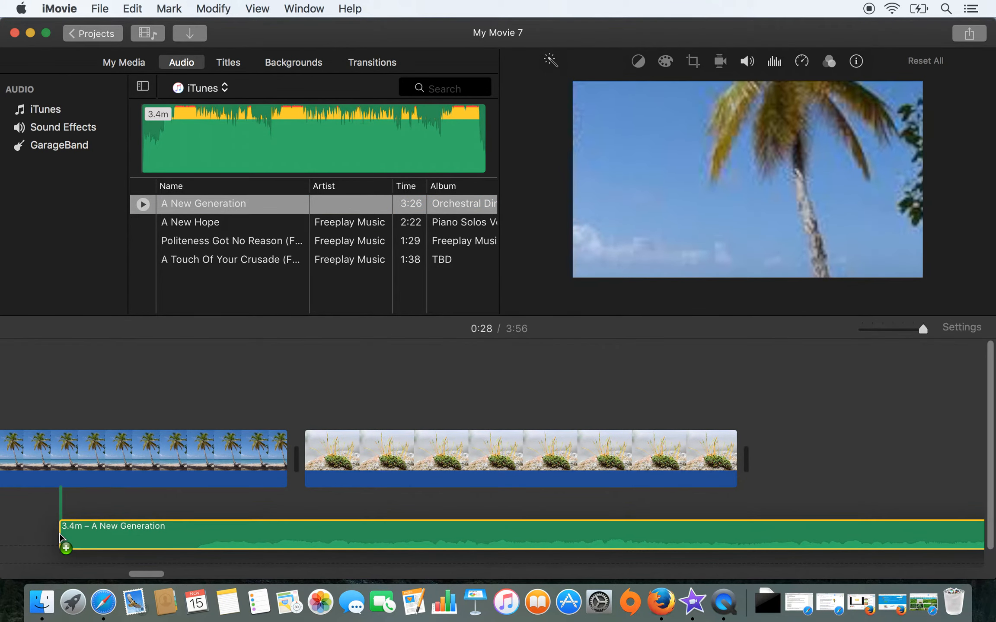
left_click_drag(60, 533, 59, 534)
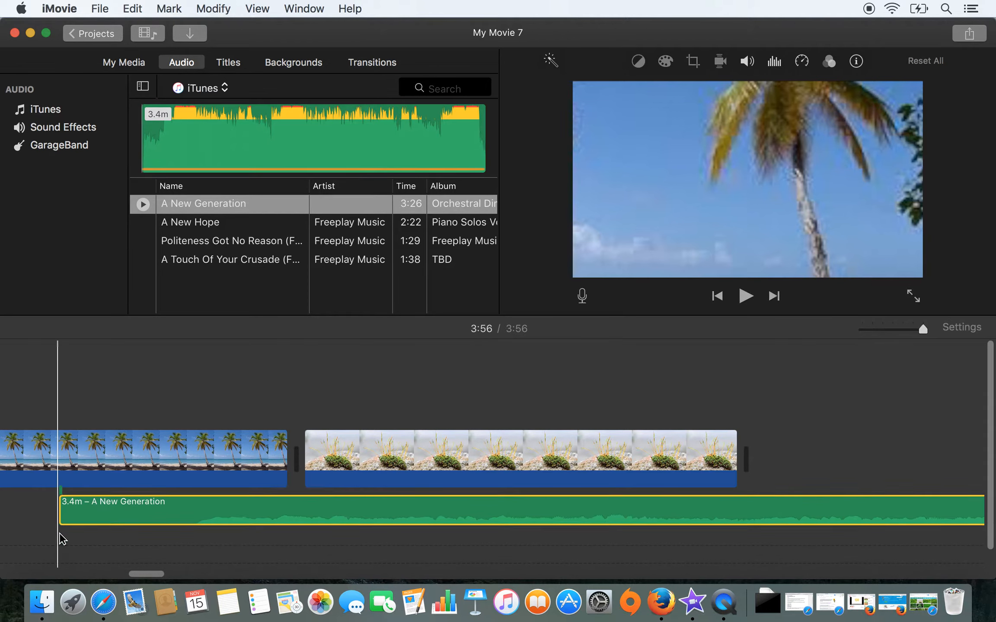
scroll(25, 519, "left", 8)
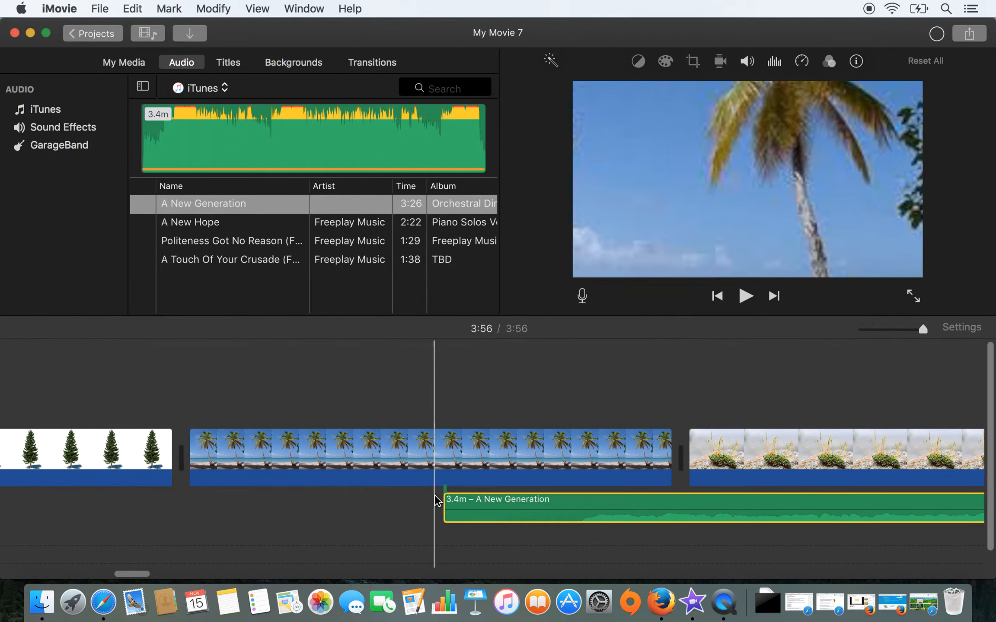
left_click_drag(500, 518, 1, 536)
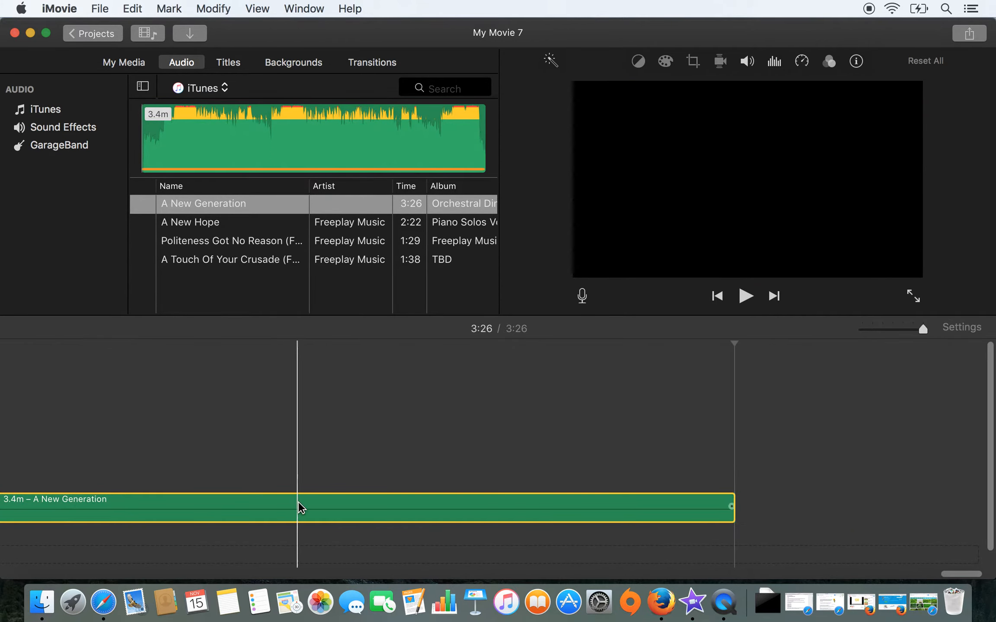
Insert the Black background before the salad clip at the timeline start and move the A New Generation track to begin beneath it.
scroll(298, 502, "left", 10)
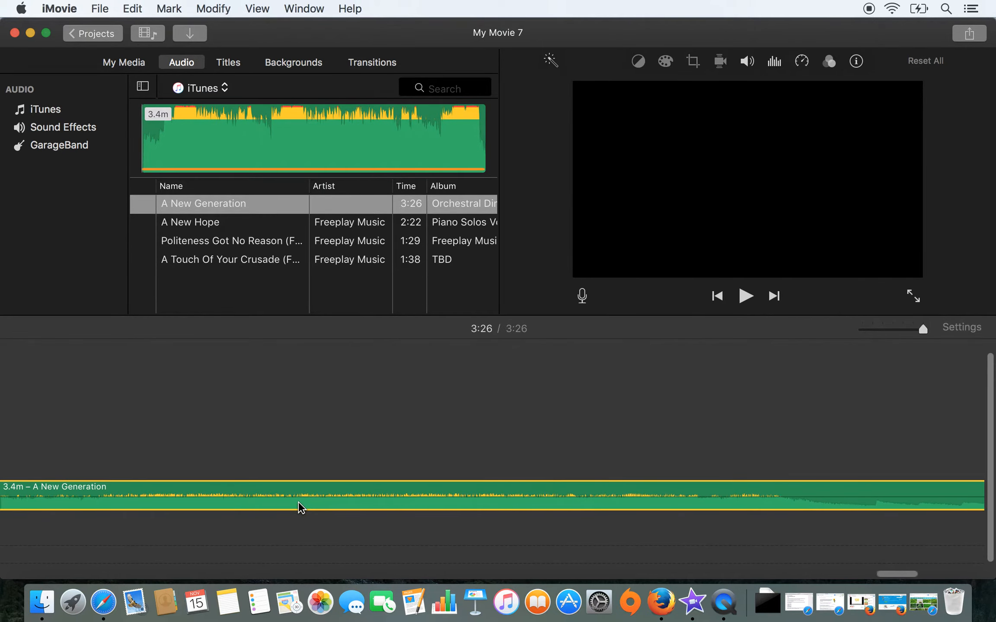
scroll(301, 507, "left", 10)
scroll(301, 506, "left", 10)
scroll(301, 507, "left", 15)
scroll(302, 507, "left", 20)
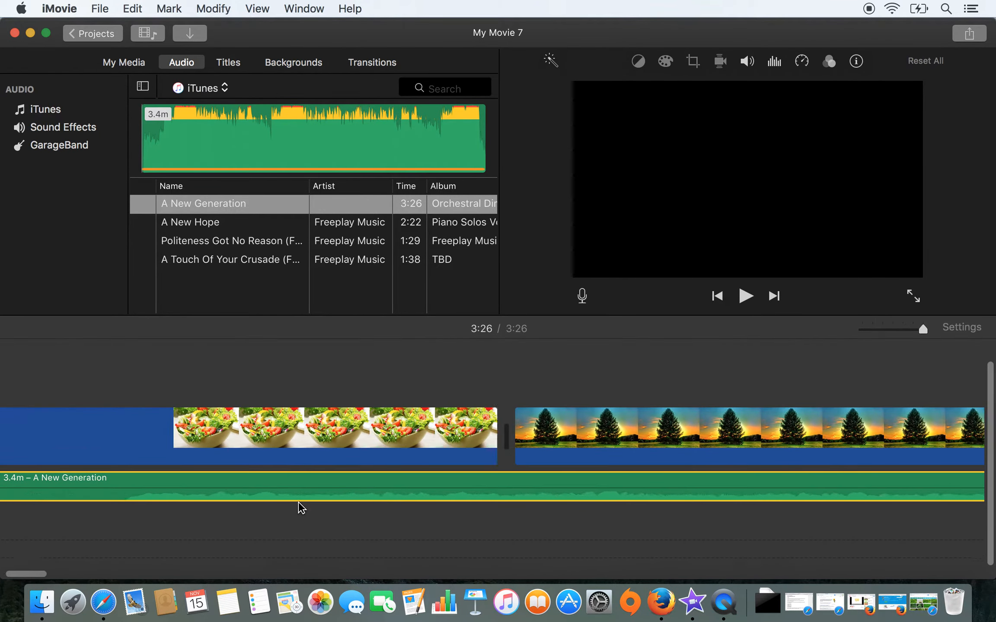
scroll(301, 506, "left", 5)
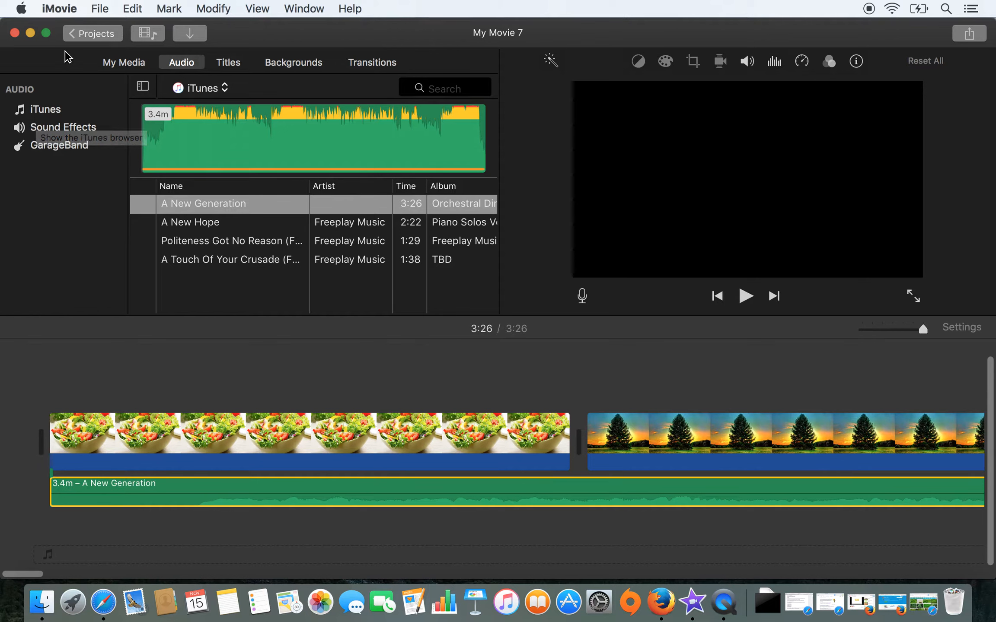
left_click(223, 69)
scroll(179, 151, "down", 2)
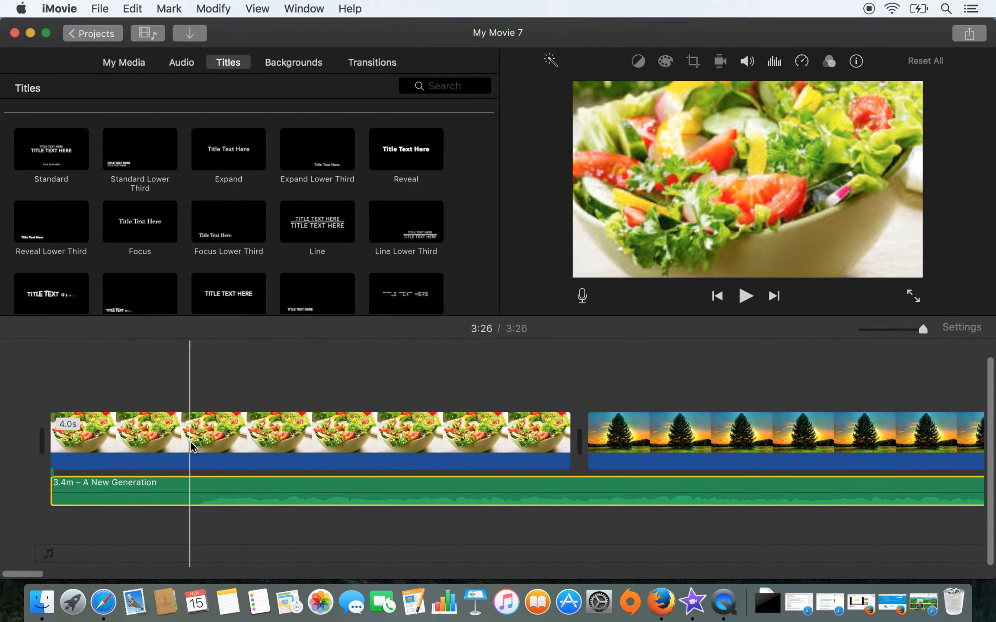
left_click(287, 69)
scroll(208, 200, "down", 10)
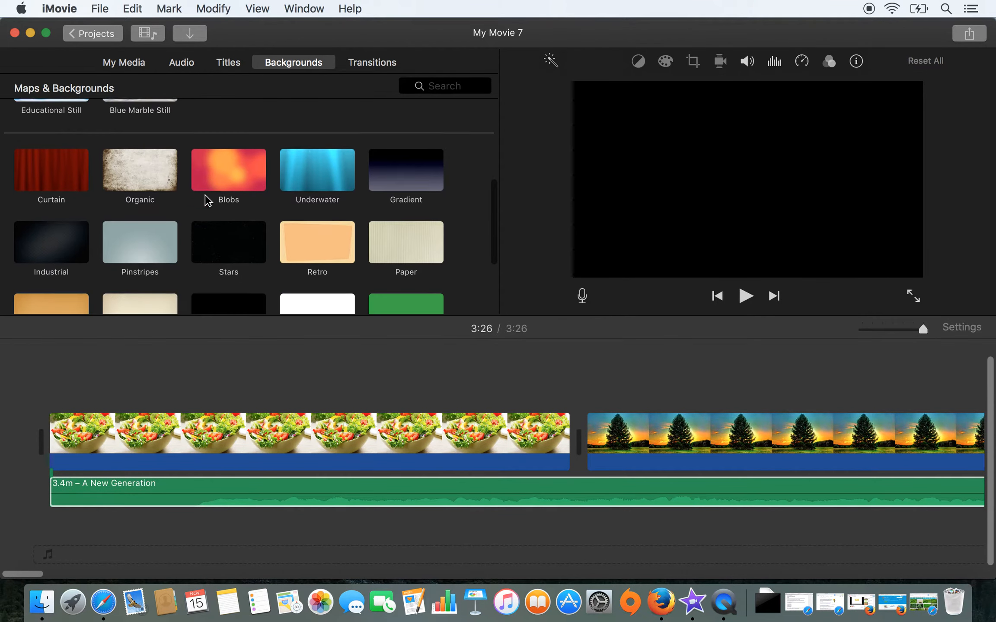
scroll(221, 238, "down", 2)
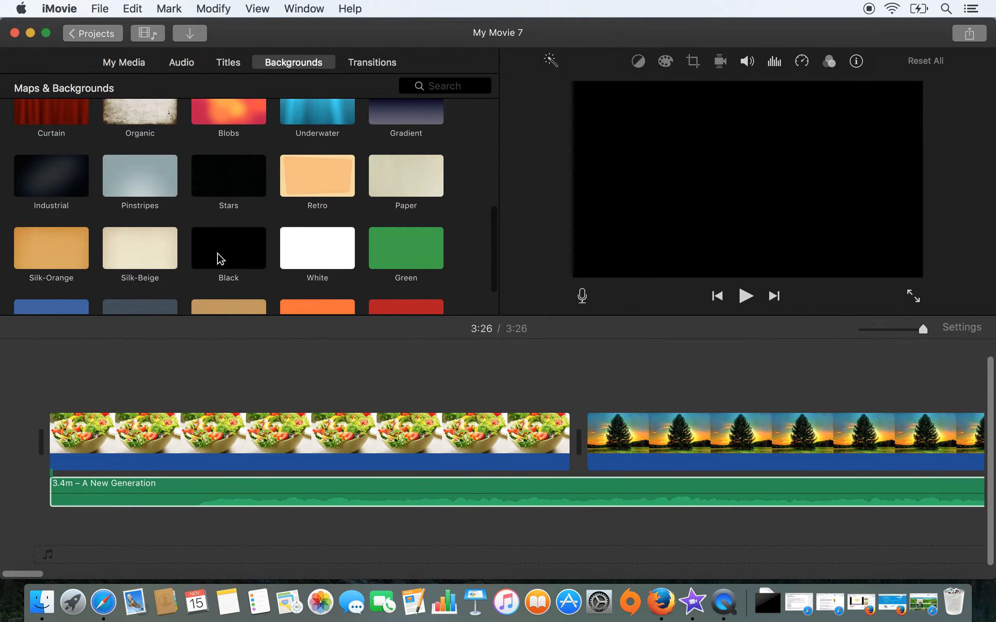
left_click_drag(108, 324, 28, 442)
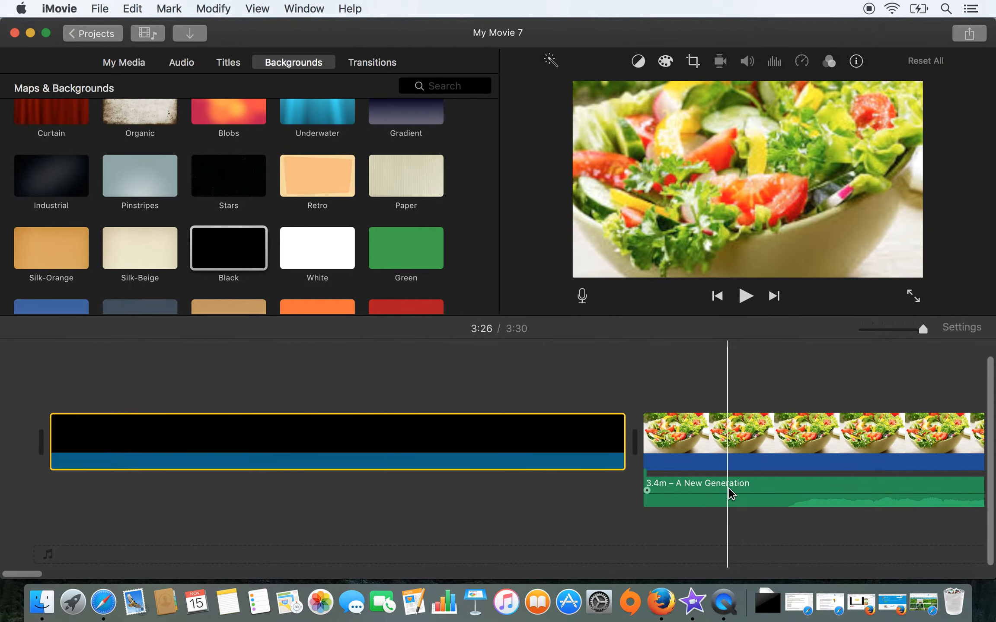
left_click_drag(732, 491, 182, 490)
left_click_drag(137, 496, 118, 501)
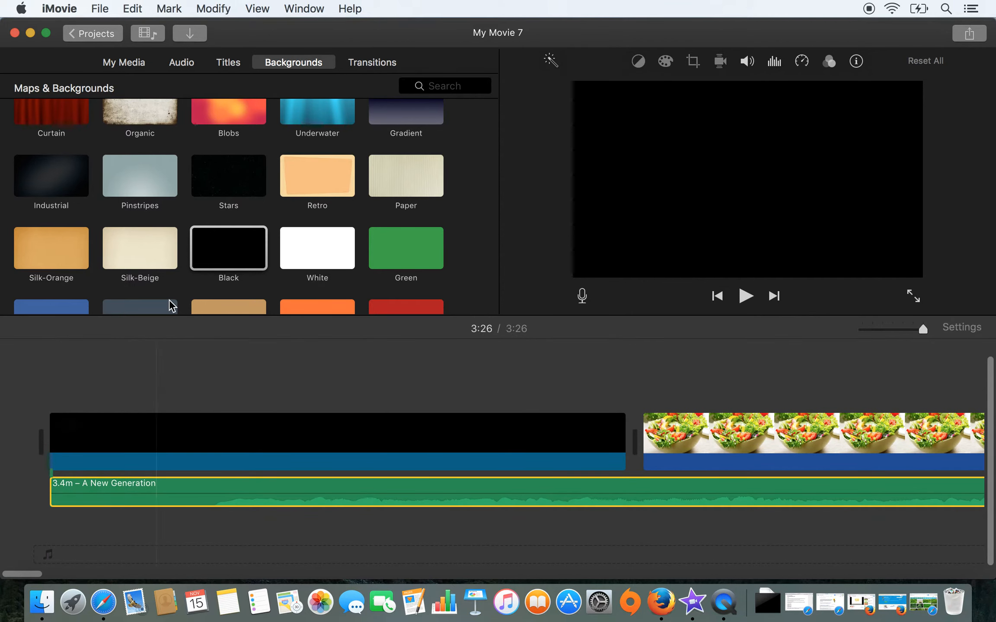
Add a Standard title over the opening black clip and set its upper line to MR. B'S SCIENCE CLASS.
left_click(184, 63)
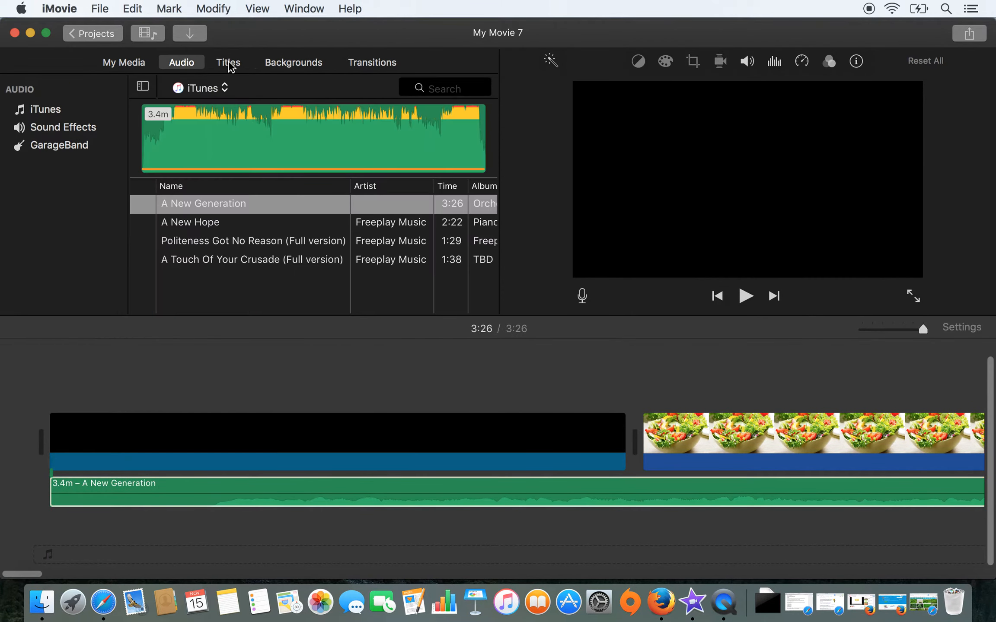
left_click(227, 65)
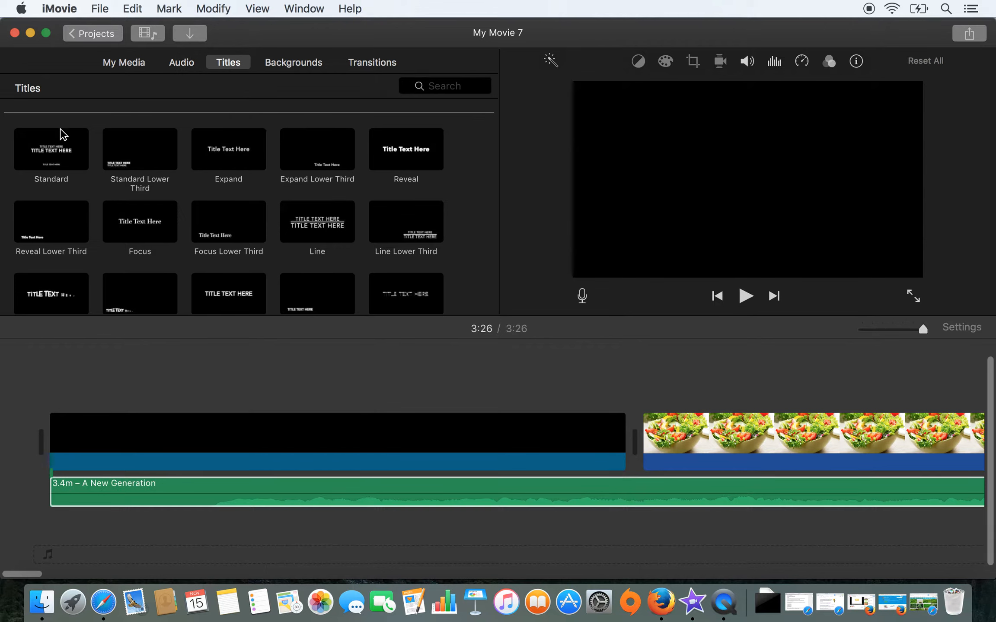
left_click_drag(43, 151, 344, 450)
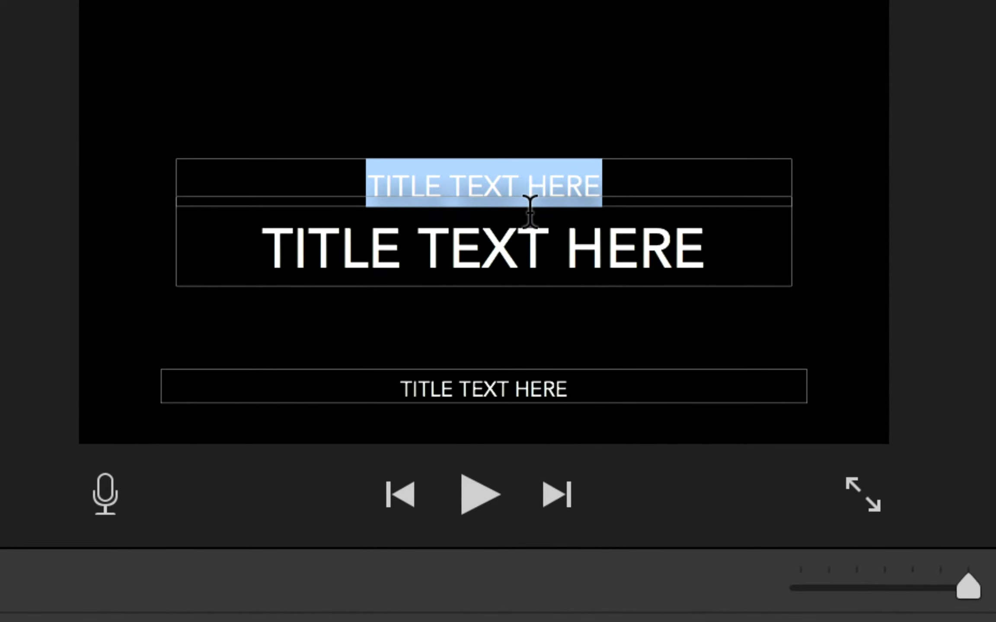
type("MR. B'S")
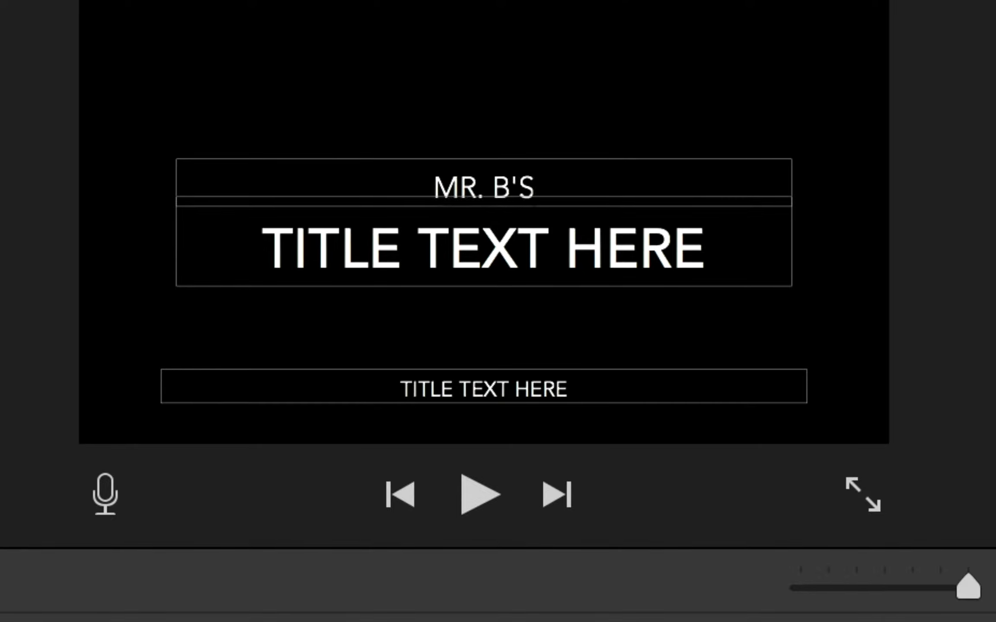
type(" SCIENCE CLASS")
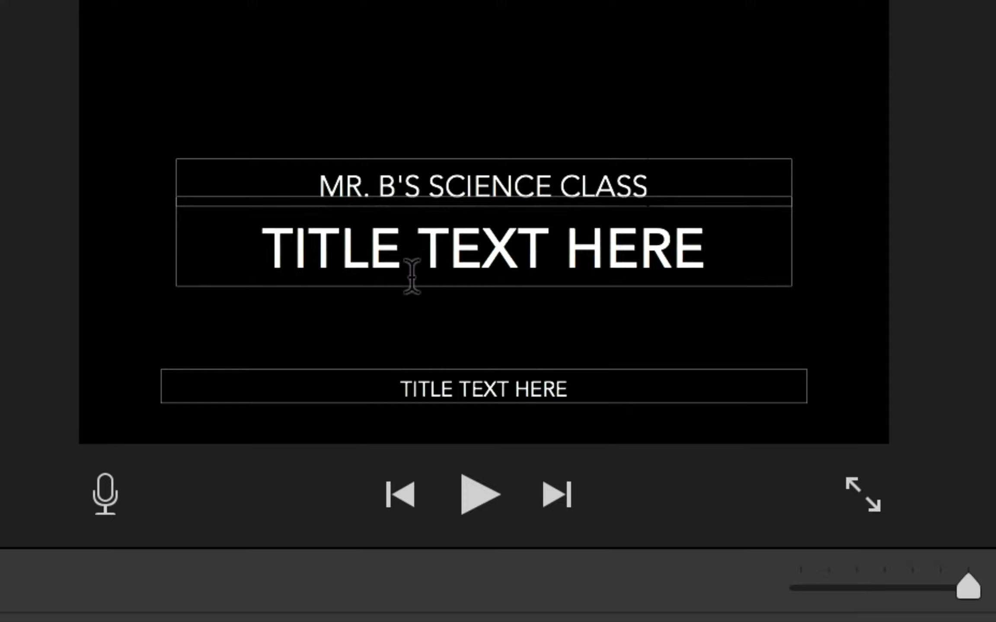
Set the opening title's main line to PLANTS and clear the placeholder text from its lowest line.
left_click(440, 255)
type("PL")
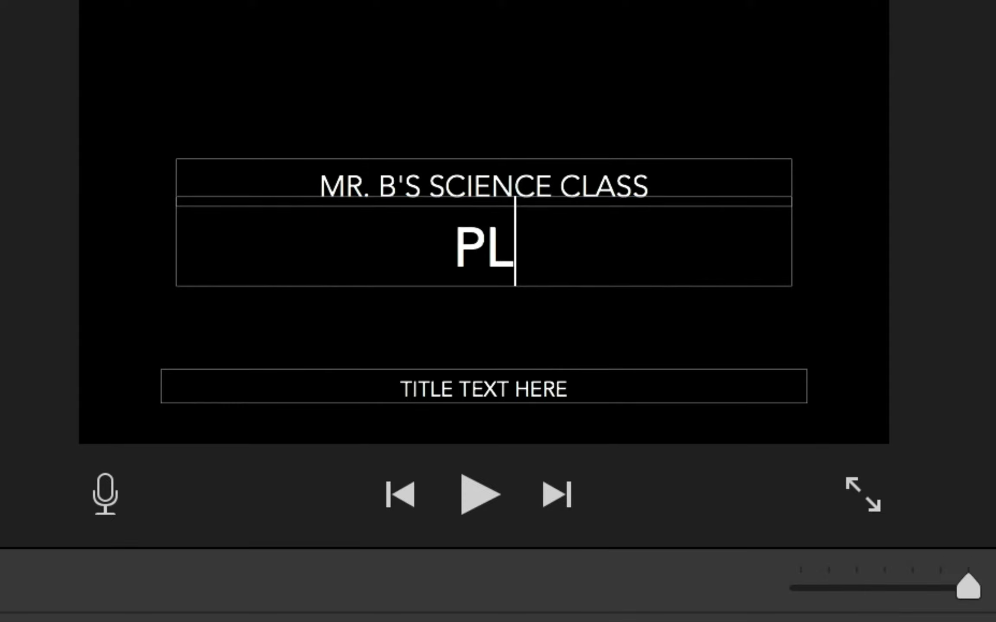
type("ANTS")
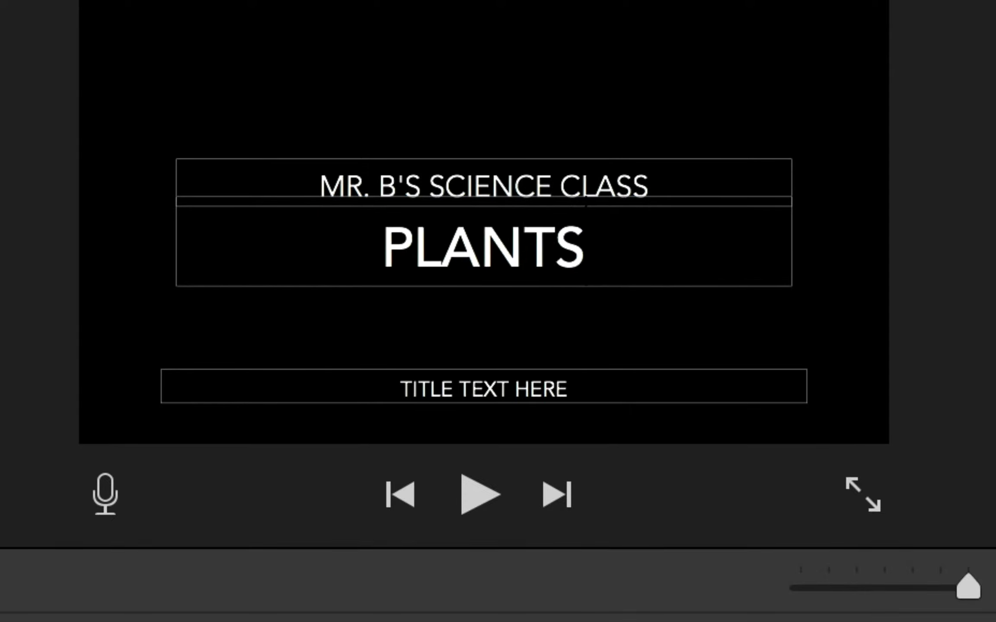
left_click(469, 387)
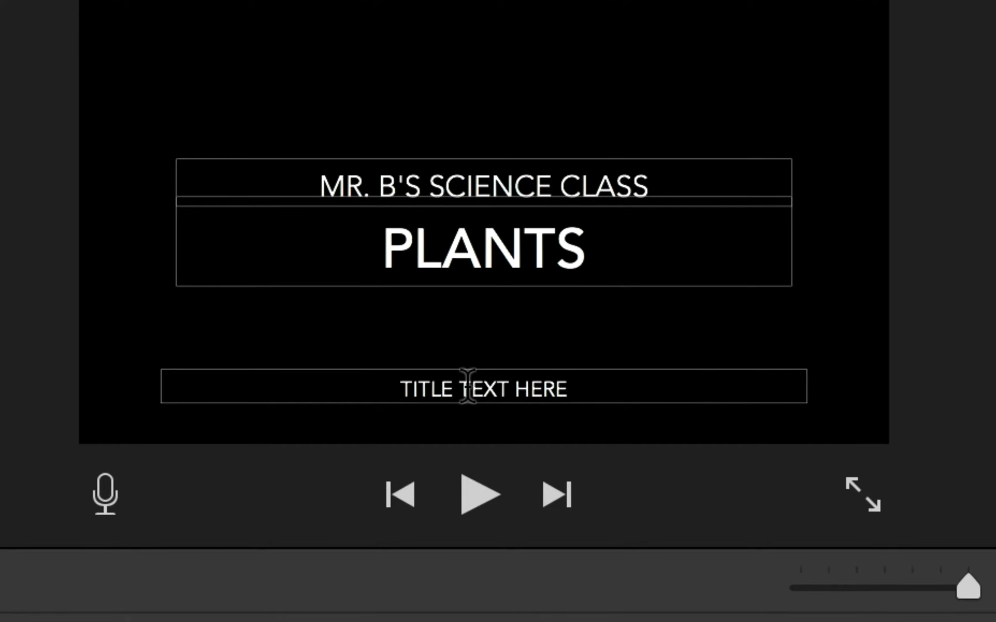
key("BackSpace")
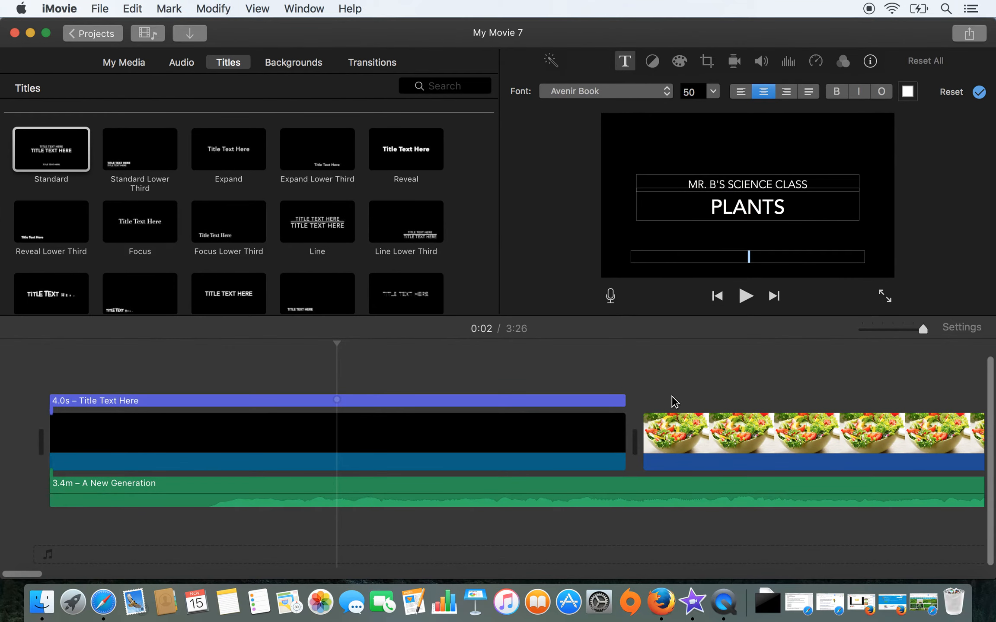
Add another Black background after the moss clip at the end of the photo sequence.
scroll(655, 436, "right", 15)
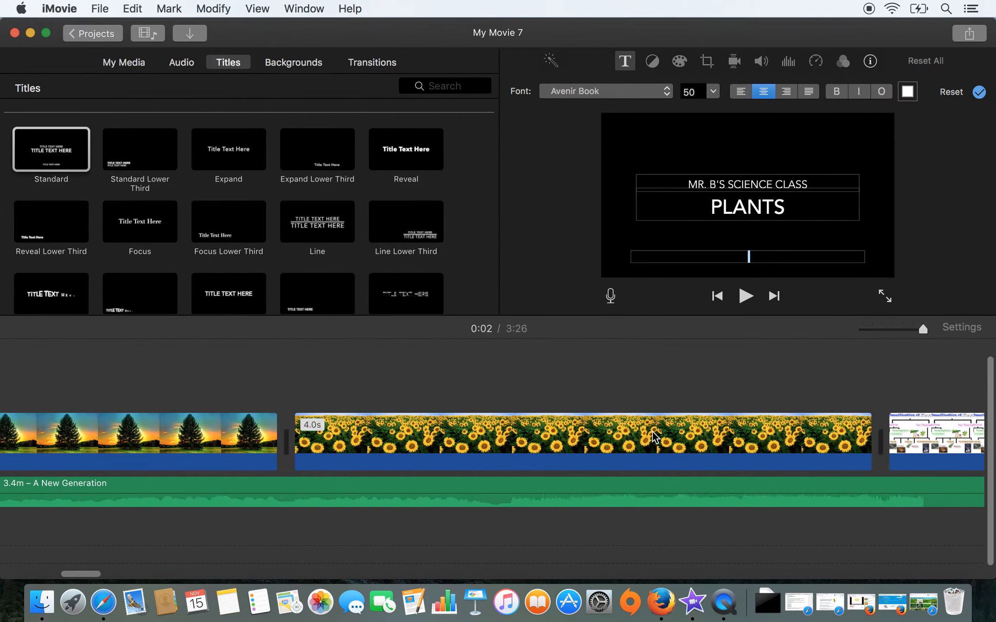
scroll(653, 436, "right", 10)
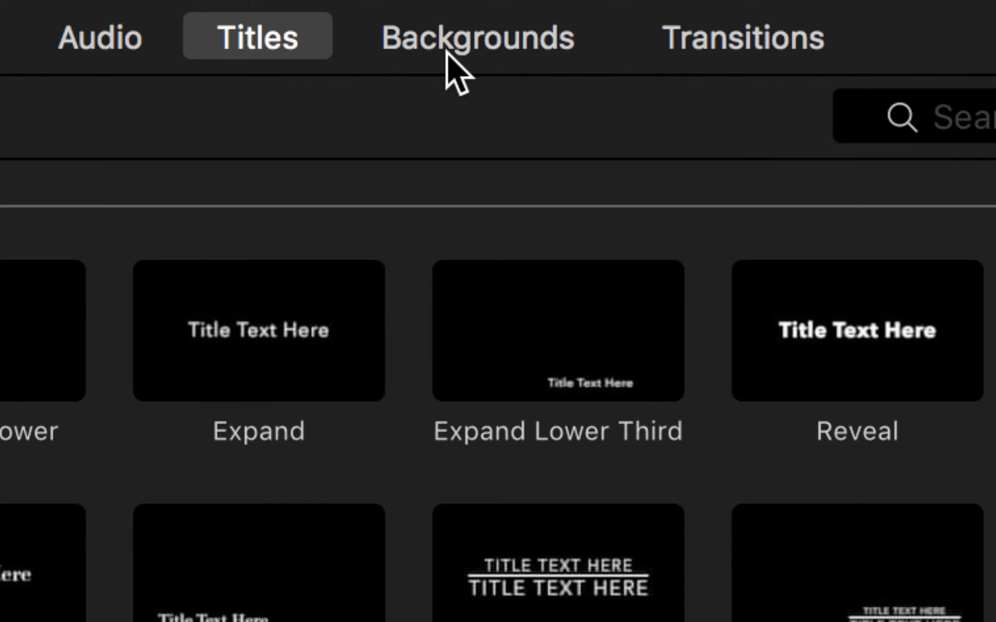
left_click(285, 67)
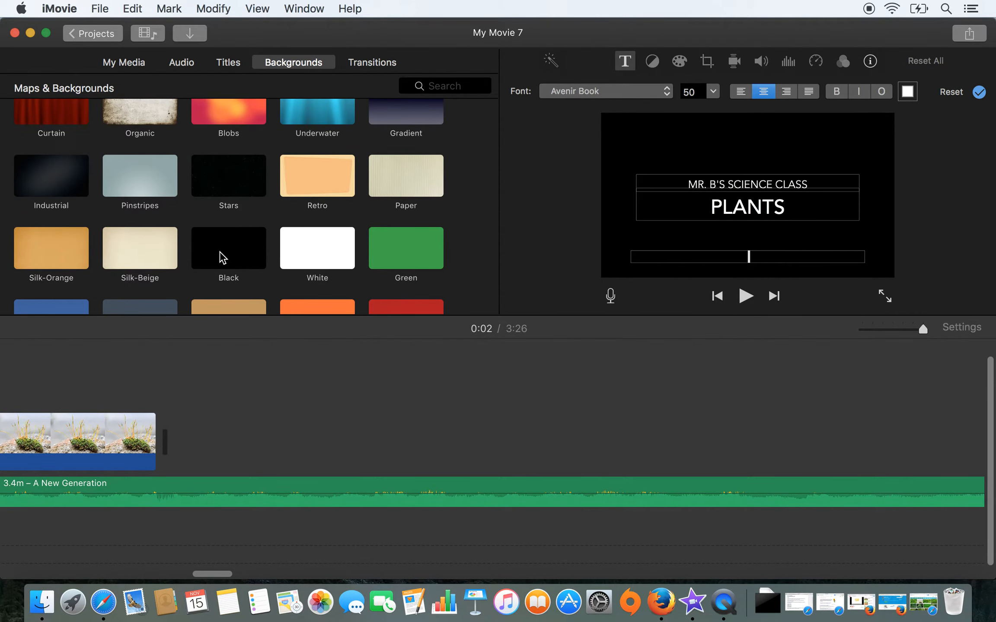
left_click_drag(239, 261, 240, 450)
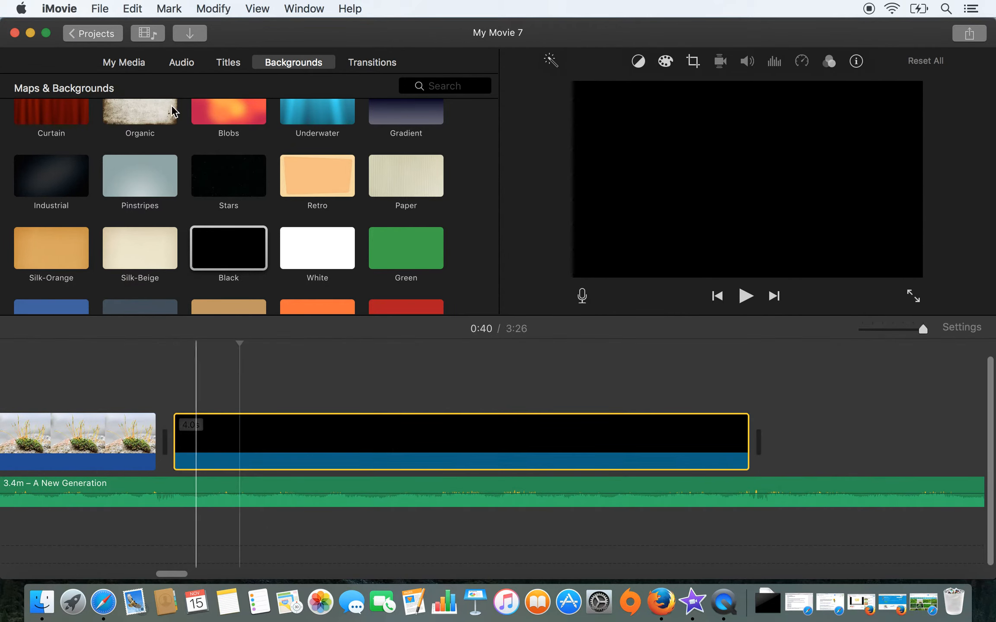
Place a Scrolling Credits title over the closing black clip.
left_click(216, 69)
scroll(140, 189, "down", 5)
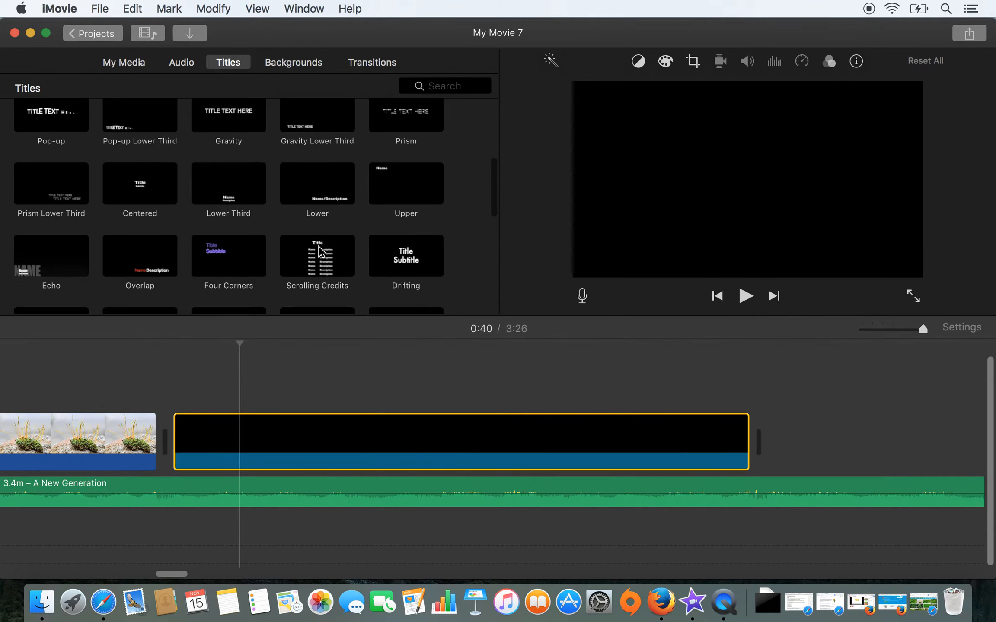
left_click_drag(320, 251, 346, 433)
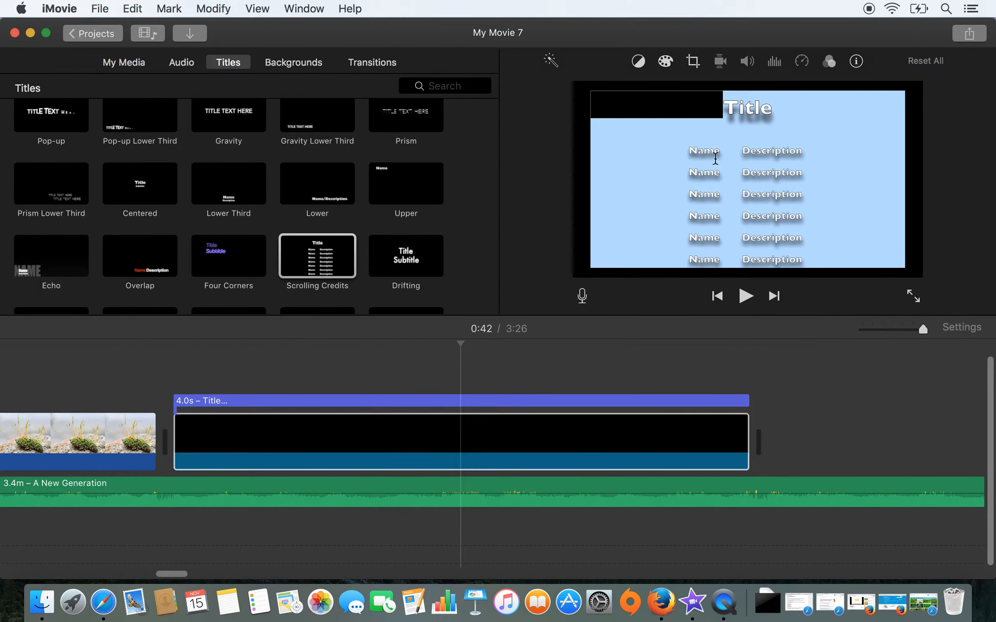
Replace all the placeholder text of the scrolling credits with "Paste your URL's in here".
left_click(773, 122)
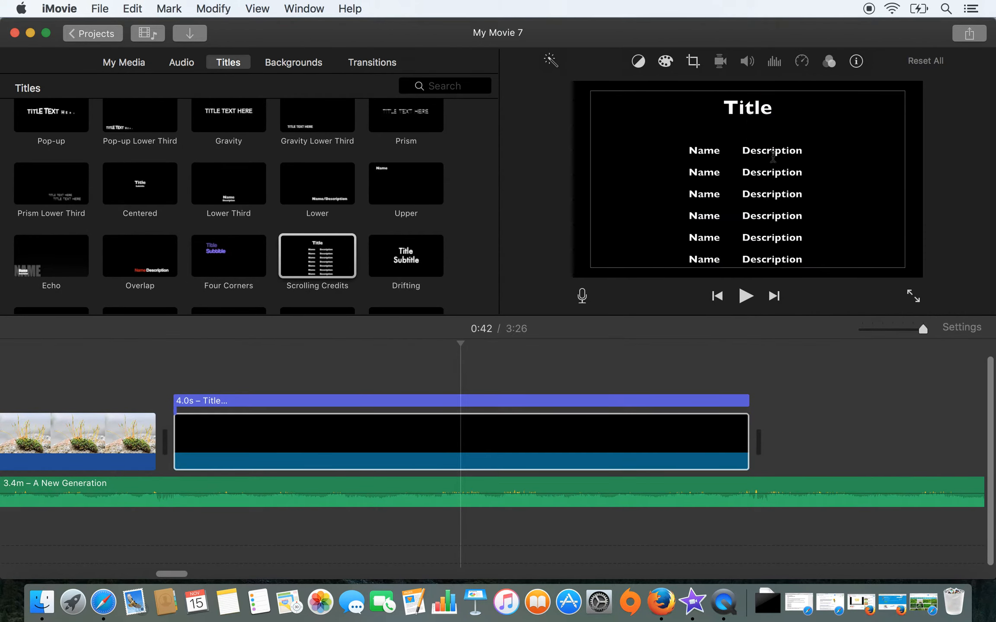
key("super+a")
key("BackSpace")
type("Paste your URL's in the")
key("BackSpace")
key("BackSpace")
key("BackSpace")
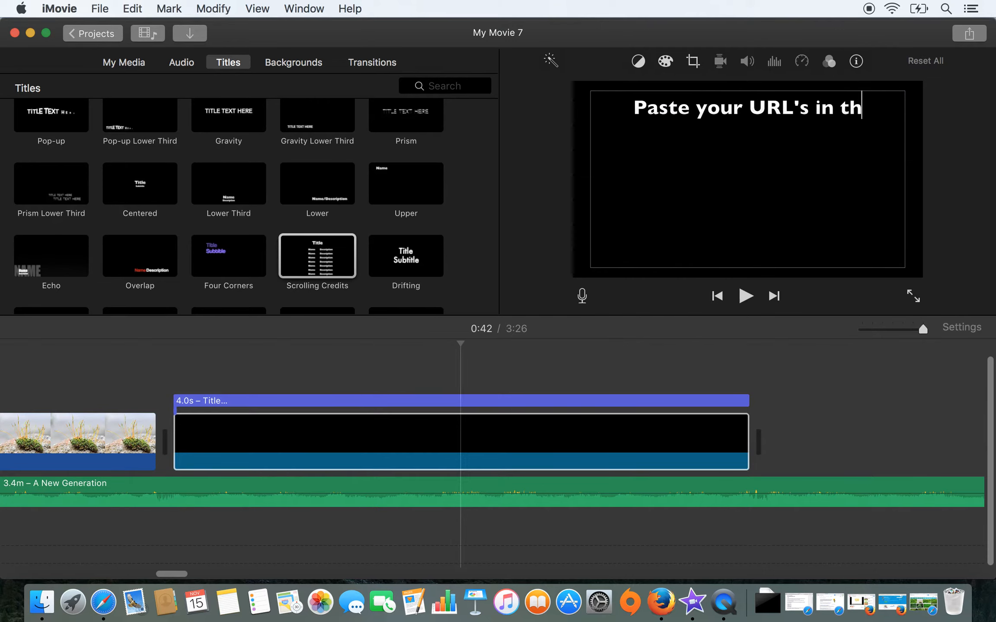
type("here")
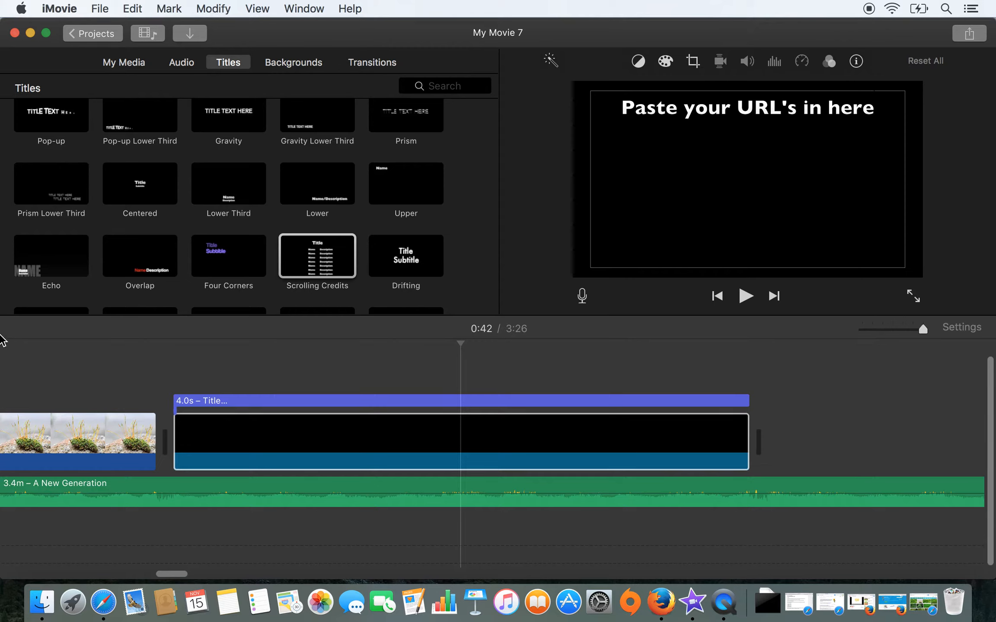
Look over the clip order in the timeline from the closing credits back to the opening title.
scroll(159, 237, "down", 3)
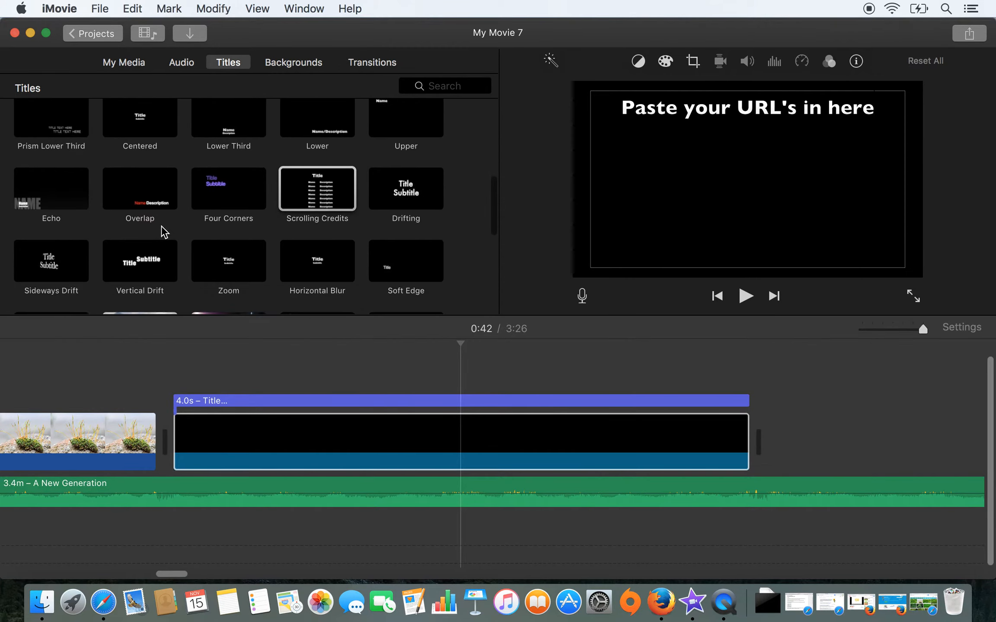
scroll(201, 461, "left", 10)
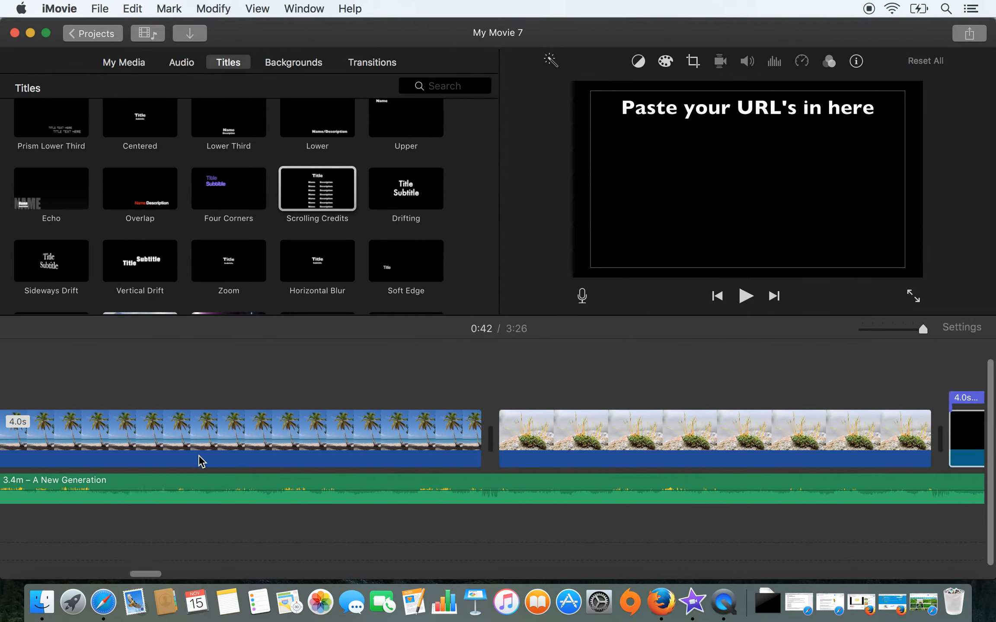
scroll(201, 460, "left", 10)
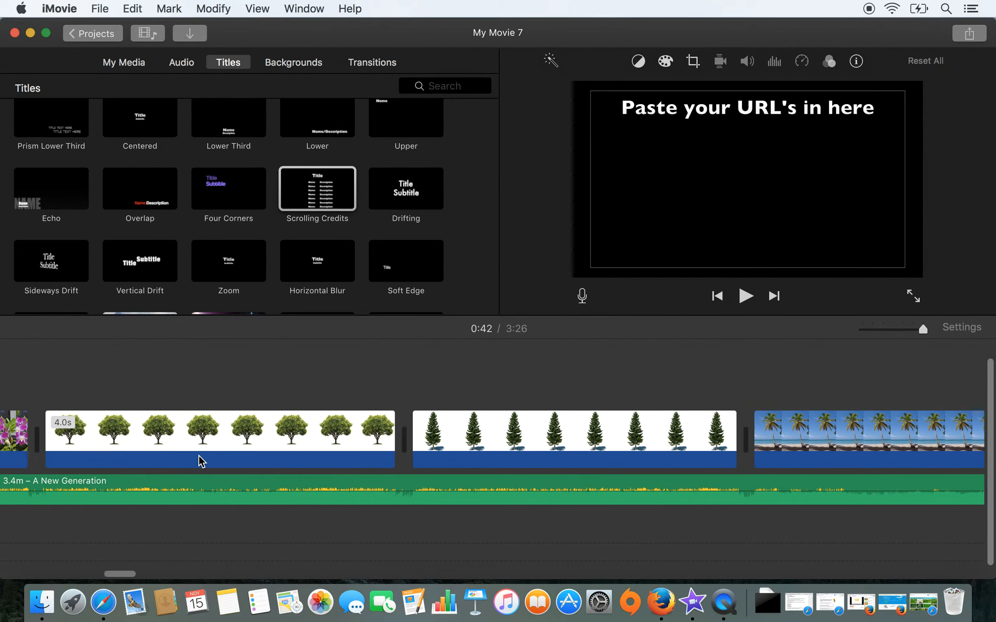
scroll(201, 460, "left", 10)
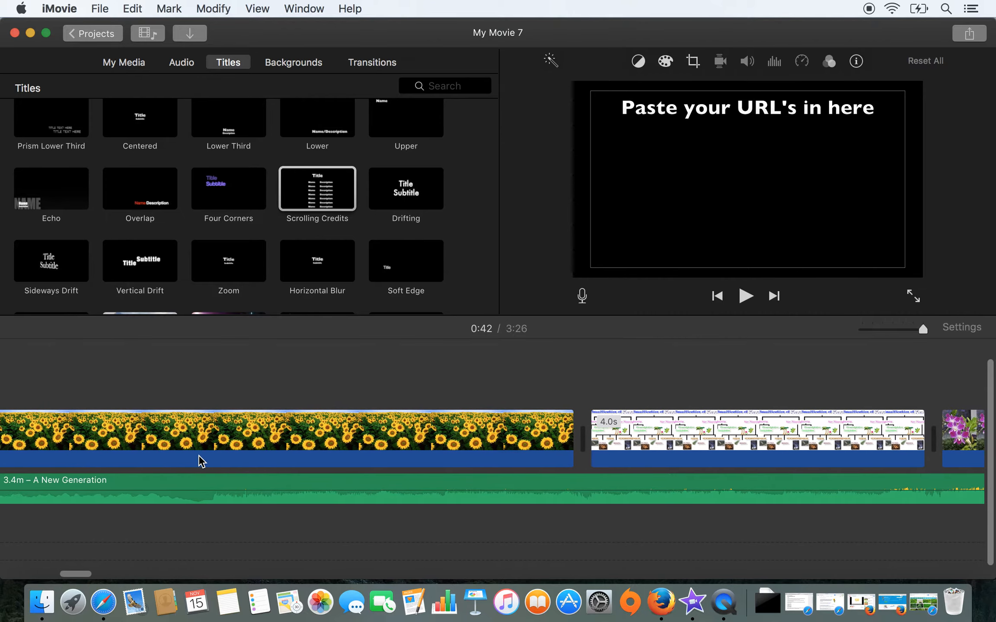
scroll(201, 460, "left", 10)
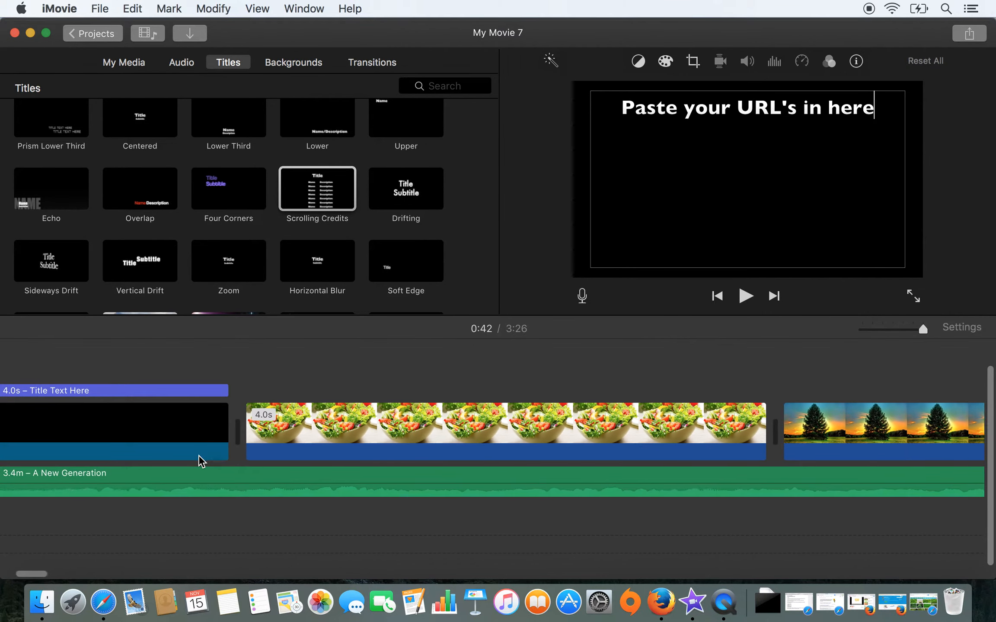
scroll(201, 460, "right", 10)
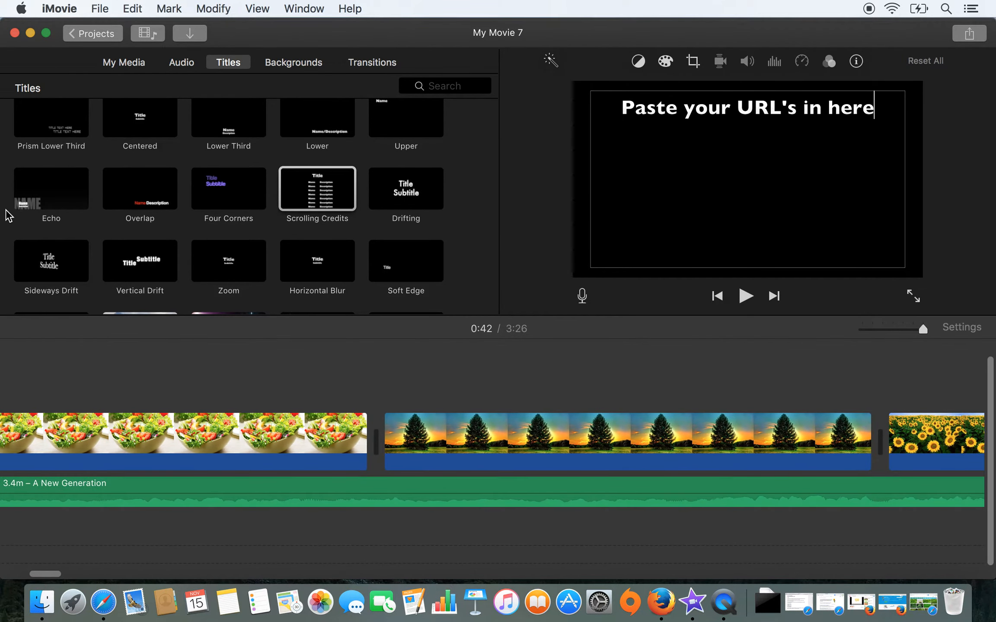
Insert the 2.2-minute plant video from the Photos Library between the sunflower photo and the plant classification chart.
left_click(102, 64)
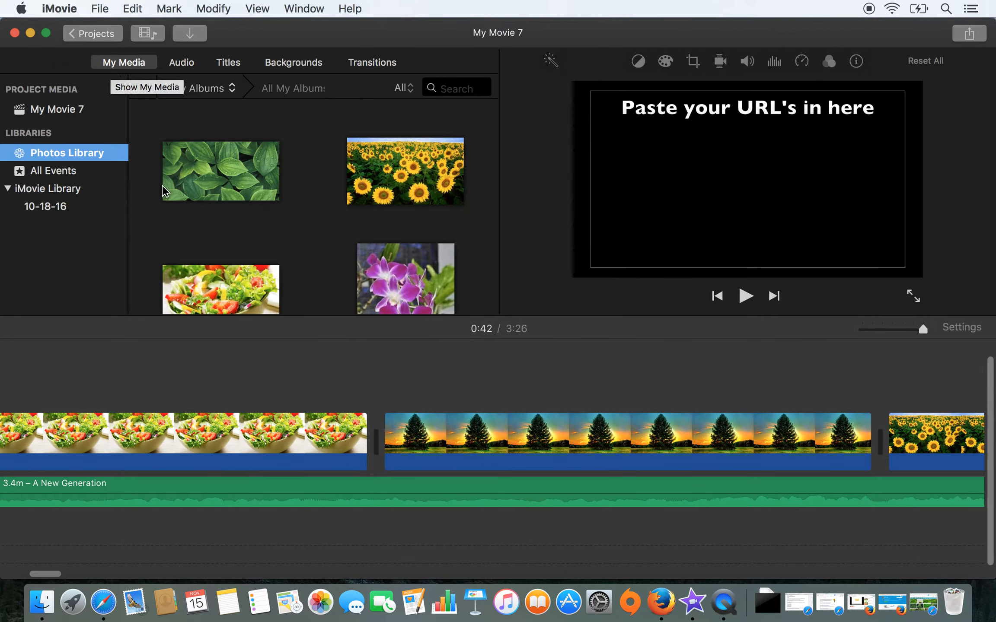
left_click(162, 186)
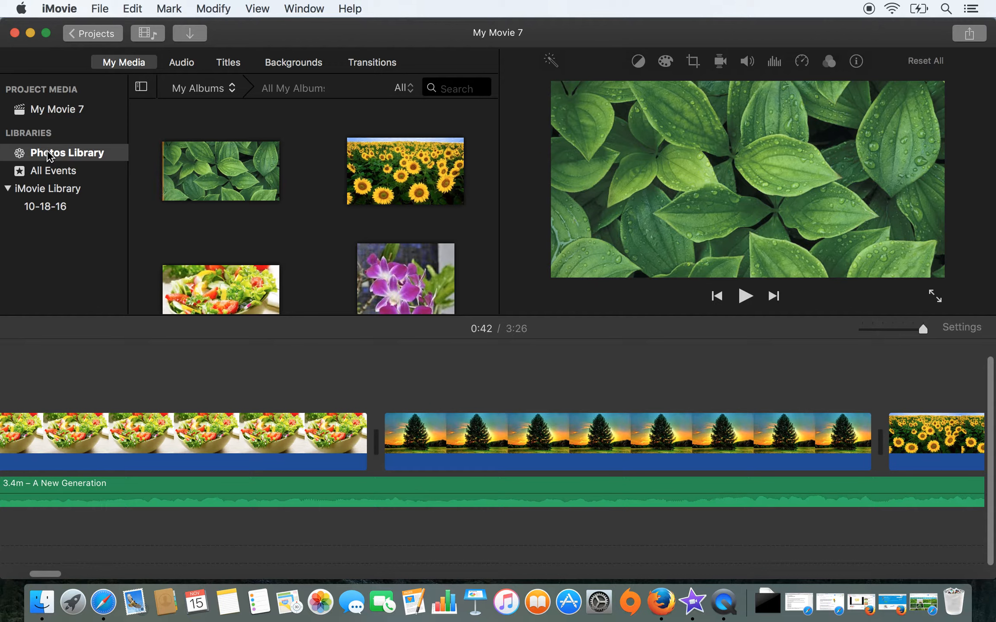
scroll(234, 211, "down", 15)
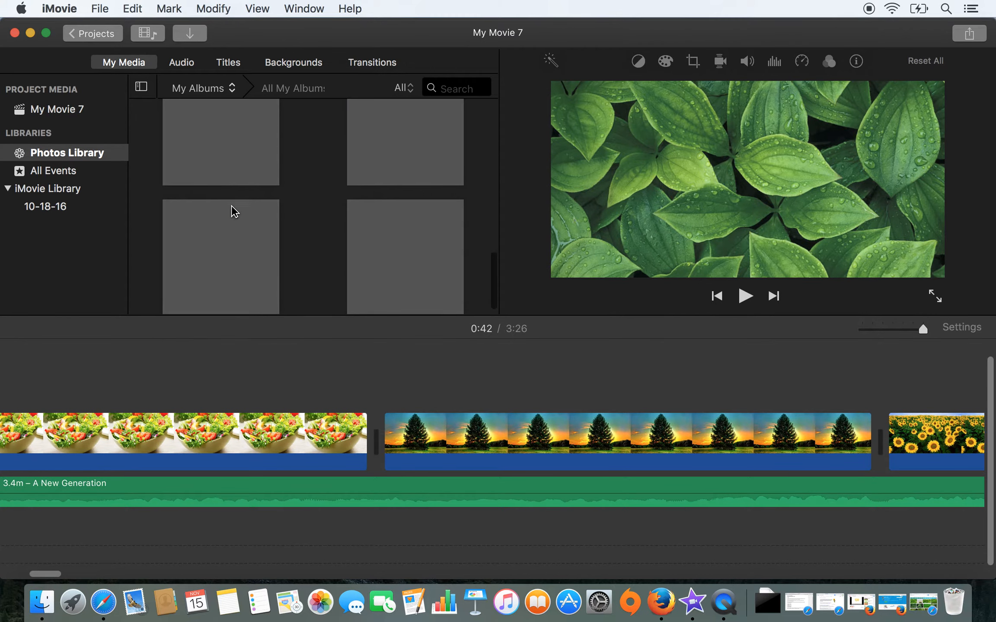
scroll(233, 211, "up", 5)
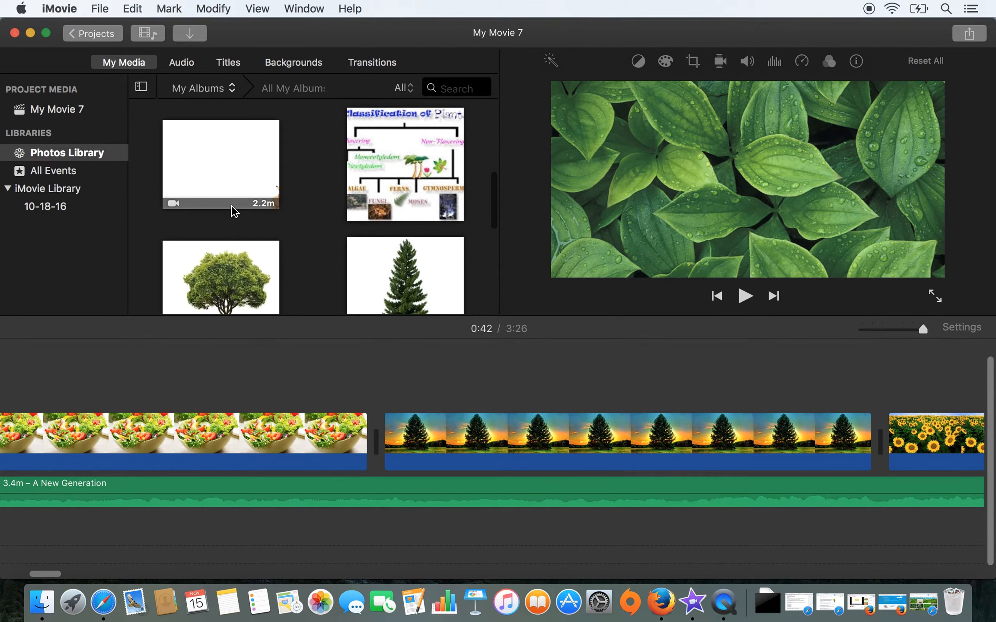
left_click(224, 155)
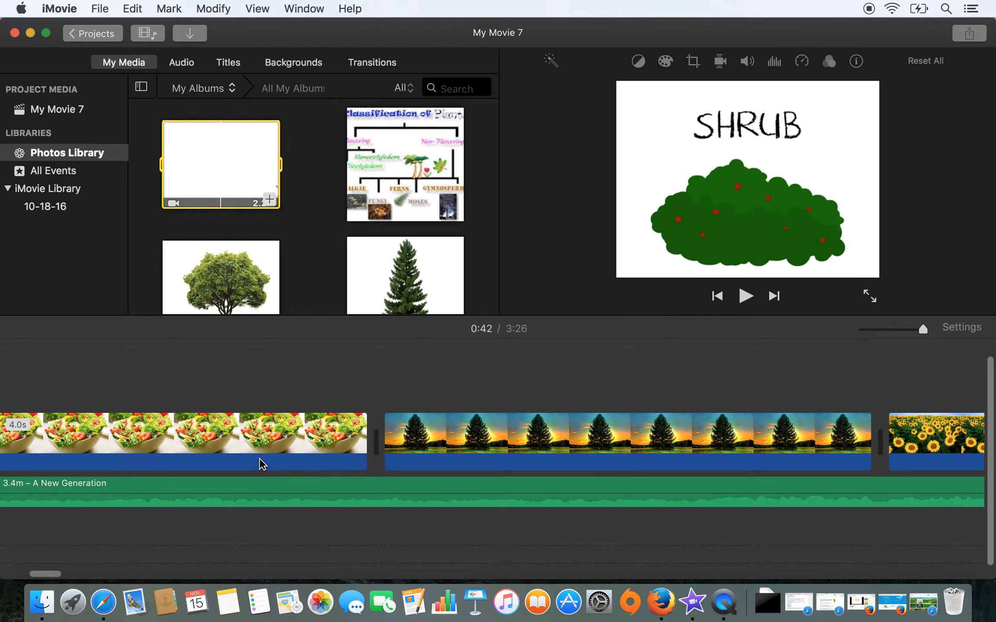
scroll(262, 460, "right", 10)
scroll(262, 464, "right", 10)
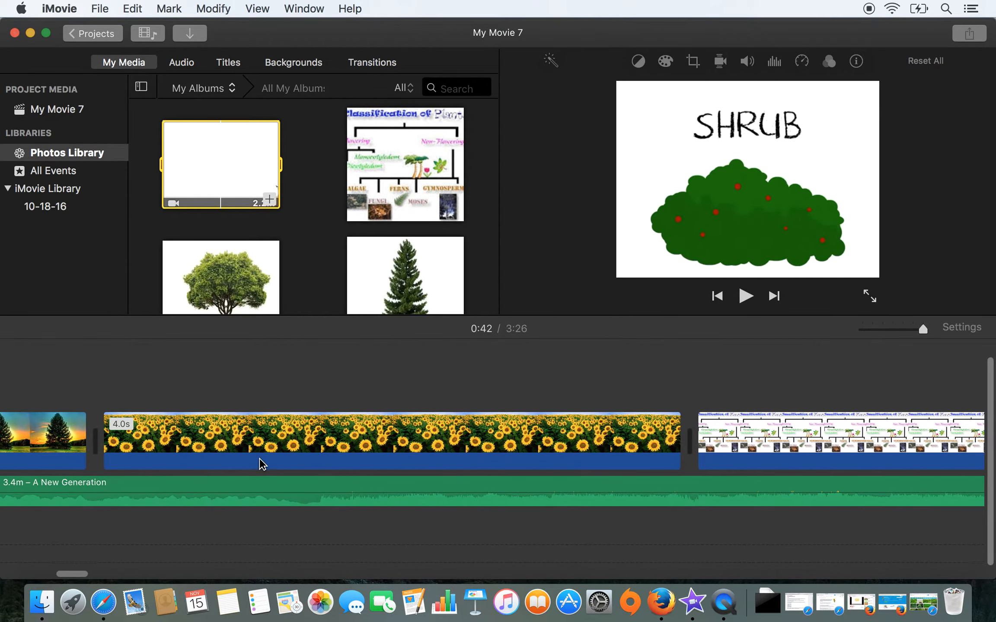
scroll(263, 465, "right", 5)
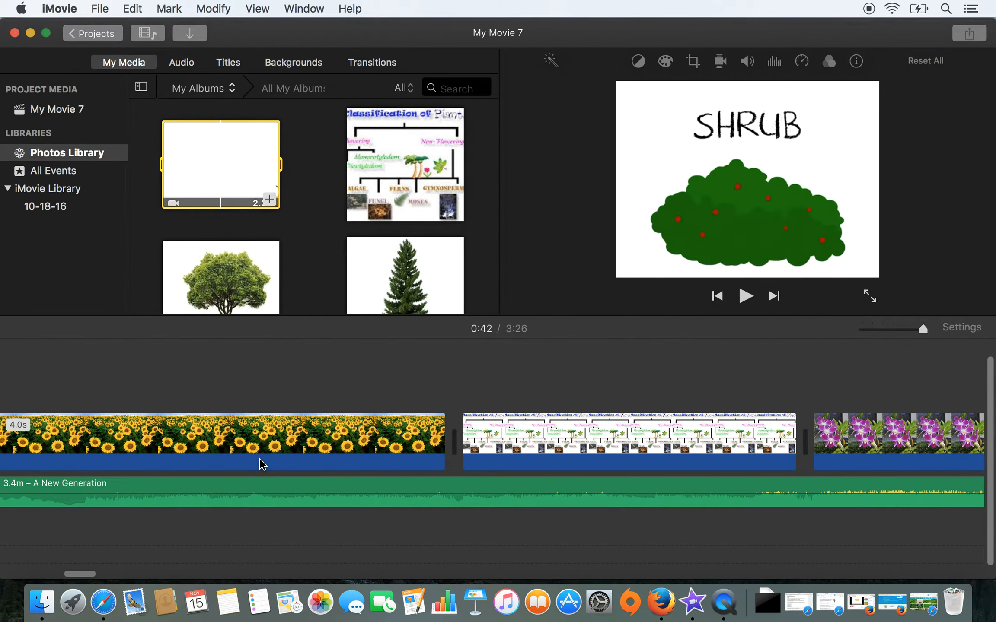
scroll(357, 430, "right", 5)
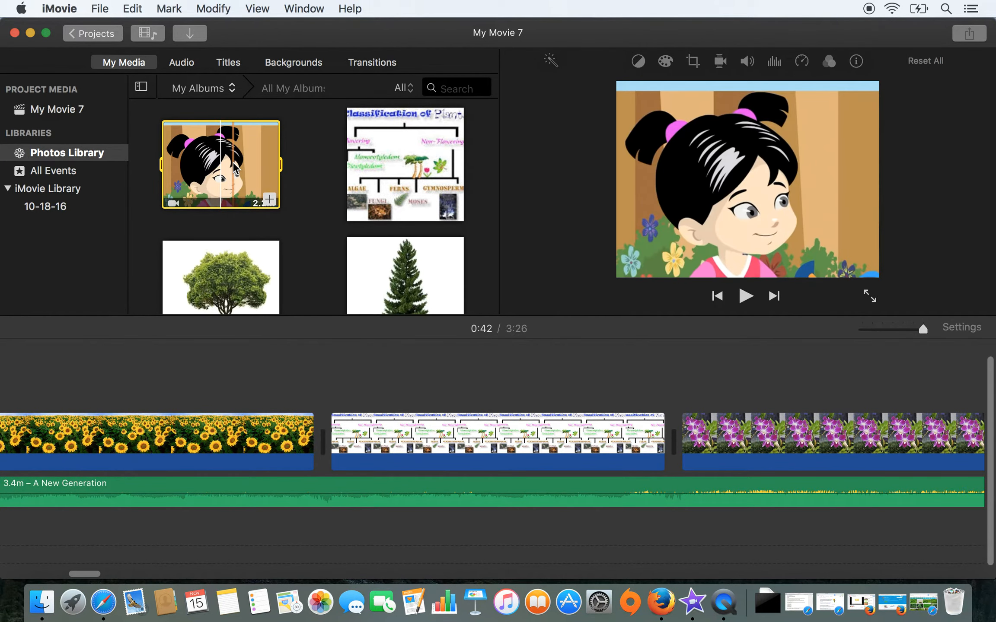
mouse_move(232, 162)
left_mouse_down()
mouse_move(258, 315)
mouse_move(326, 456)
left_mouse_up()
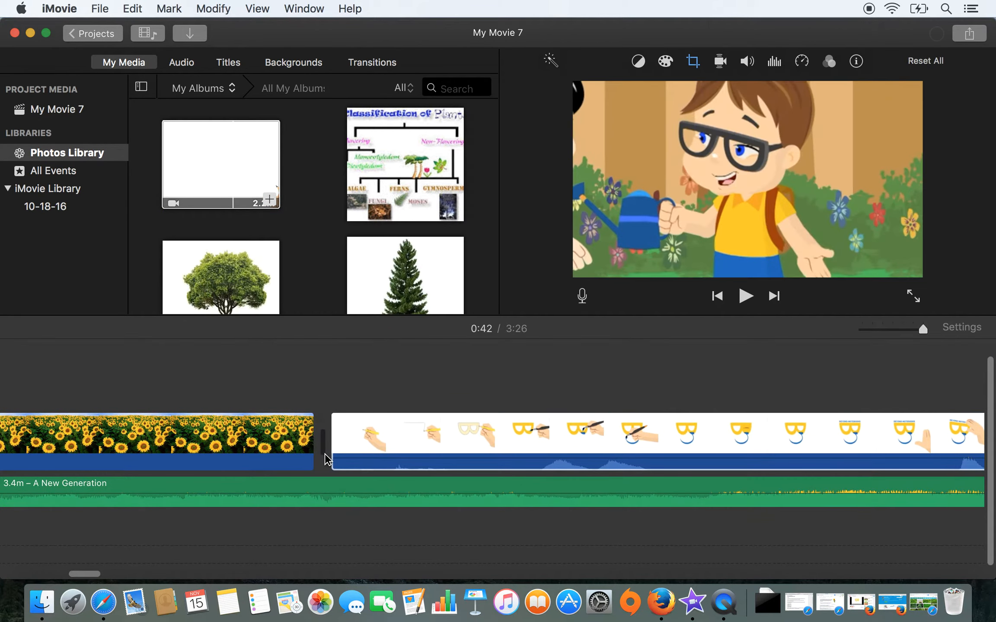
Play the inserted video from near its start to check its sound against the background music, and stop in the garden scene.
scroll(339, 449, "right", 5)
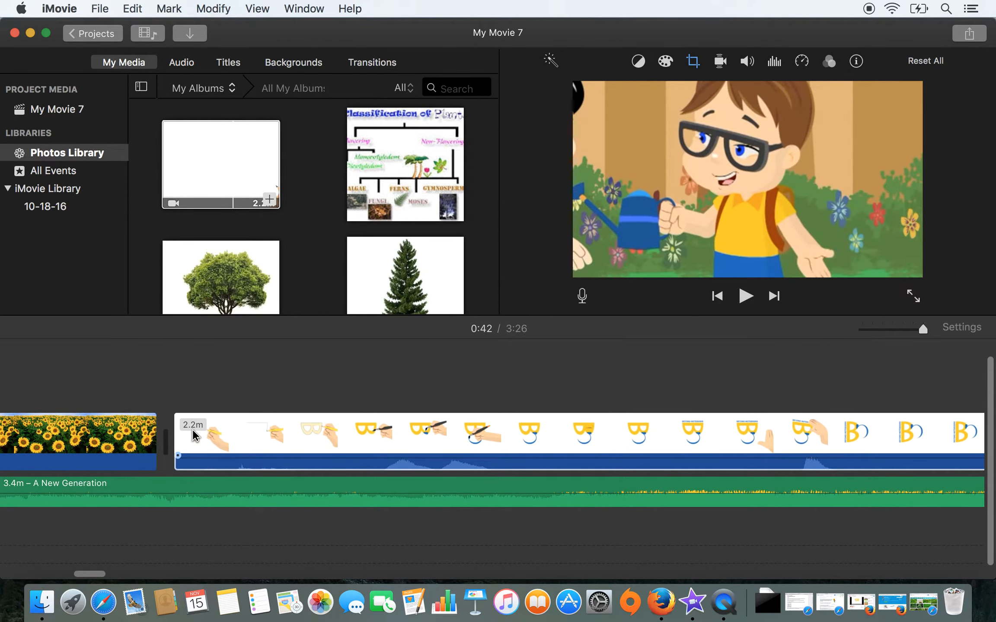
left_click(255, 448)
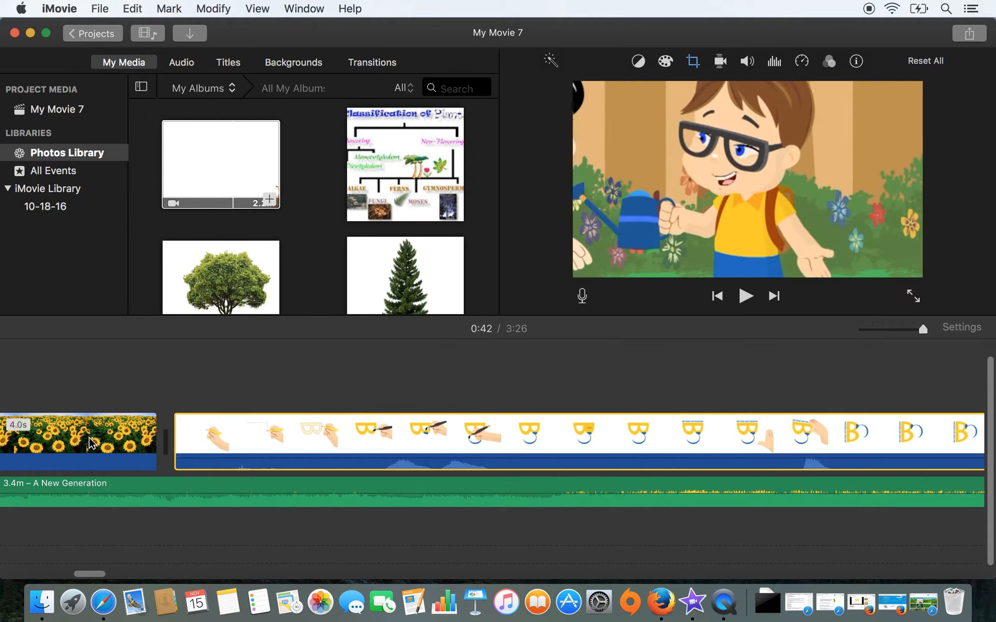
left_click(104, 380)
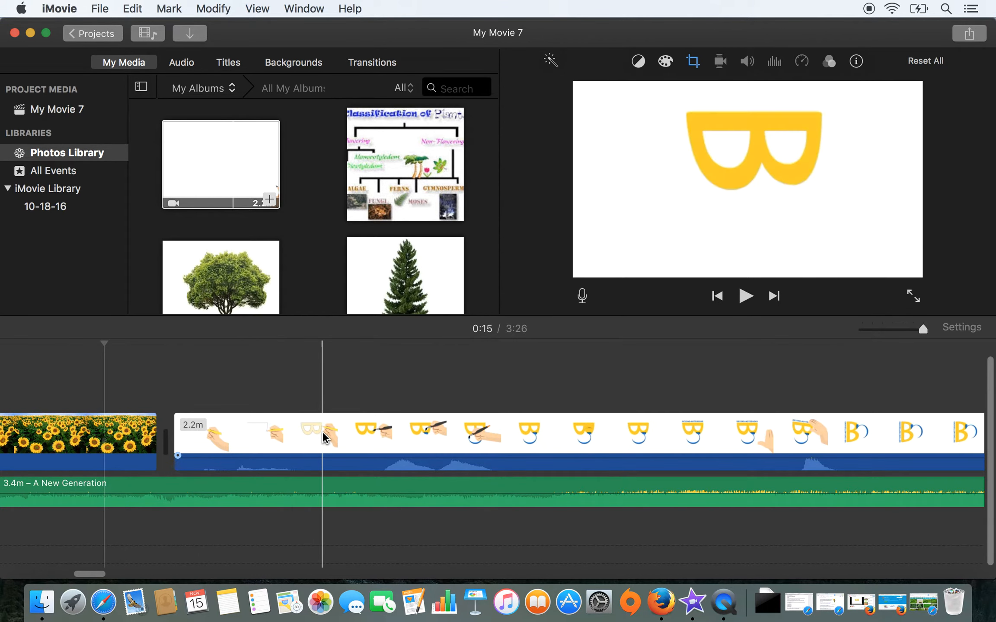
key("space")
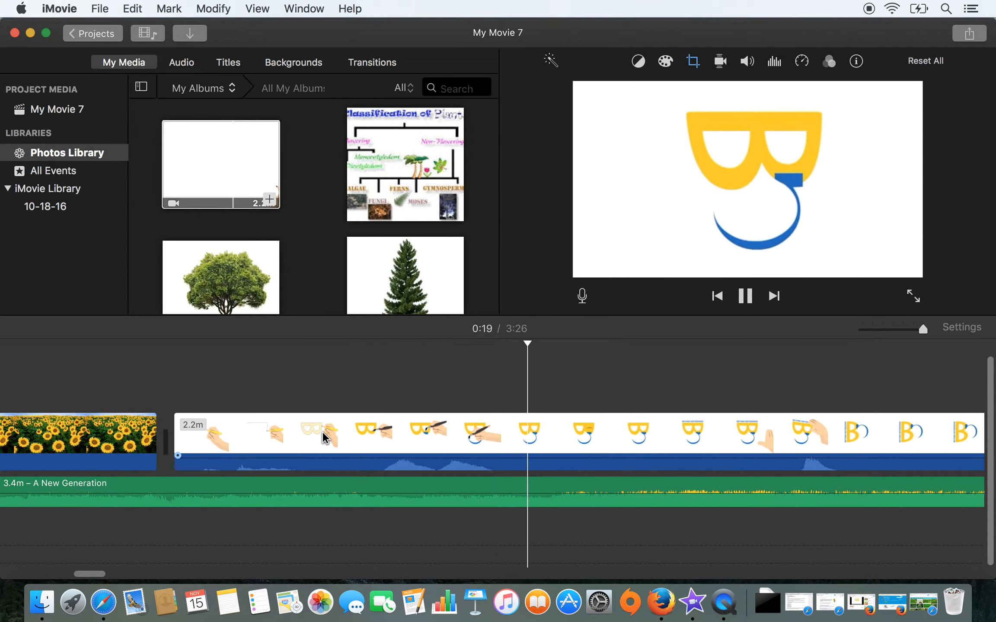
scroll(383, 455, "right", 10)
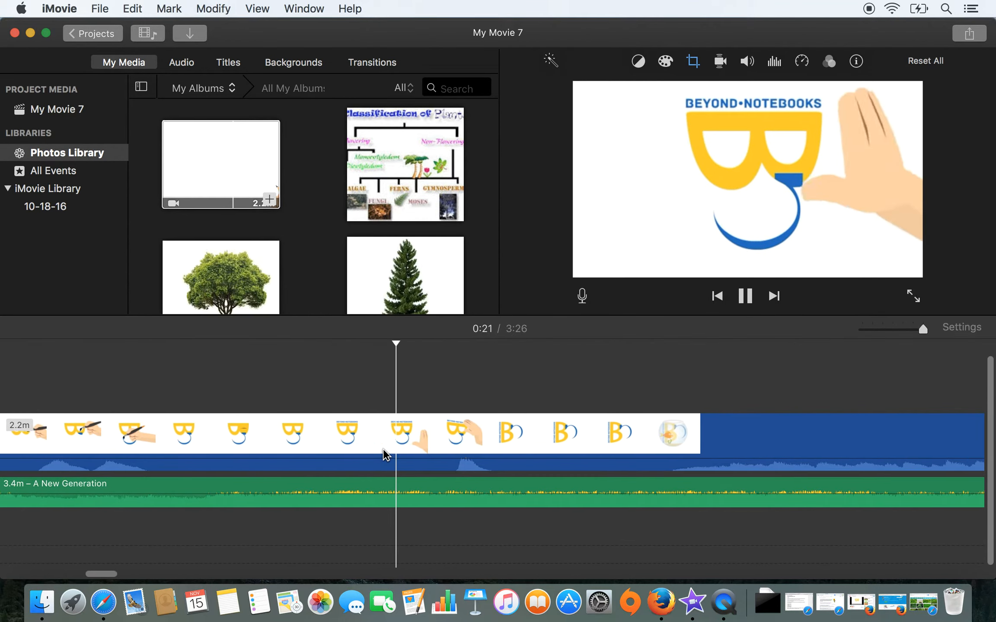
scroll(386, 456, "right", 5)
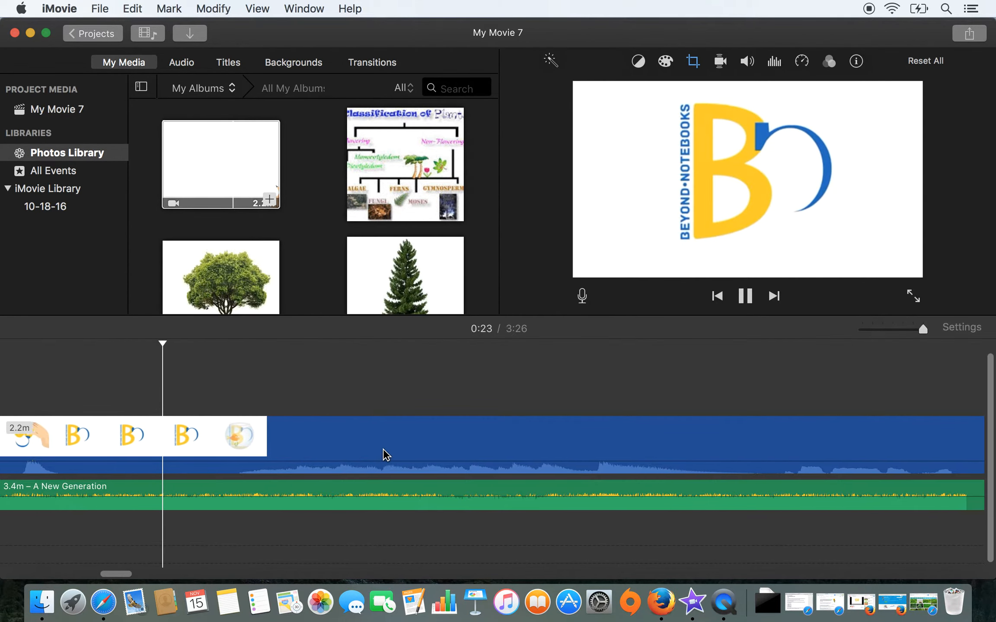
scroll(386, 455, "right", 3)
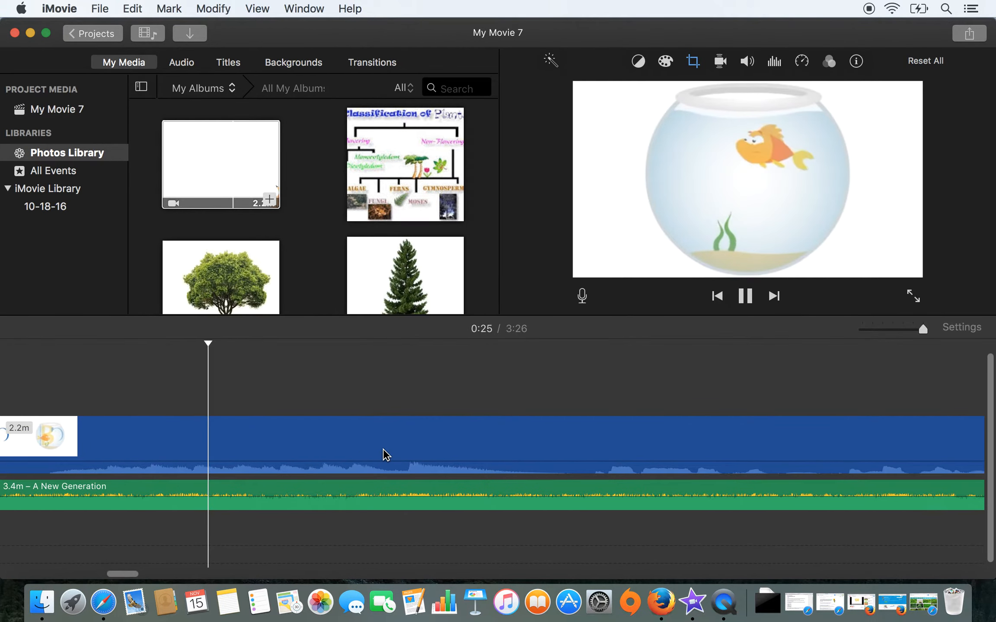
scroll(383, 455, "right", 5)
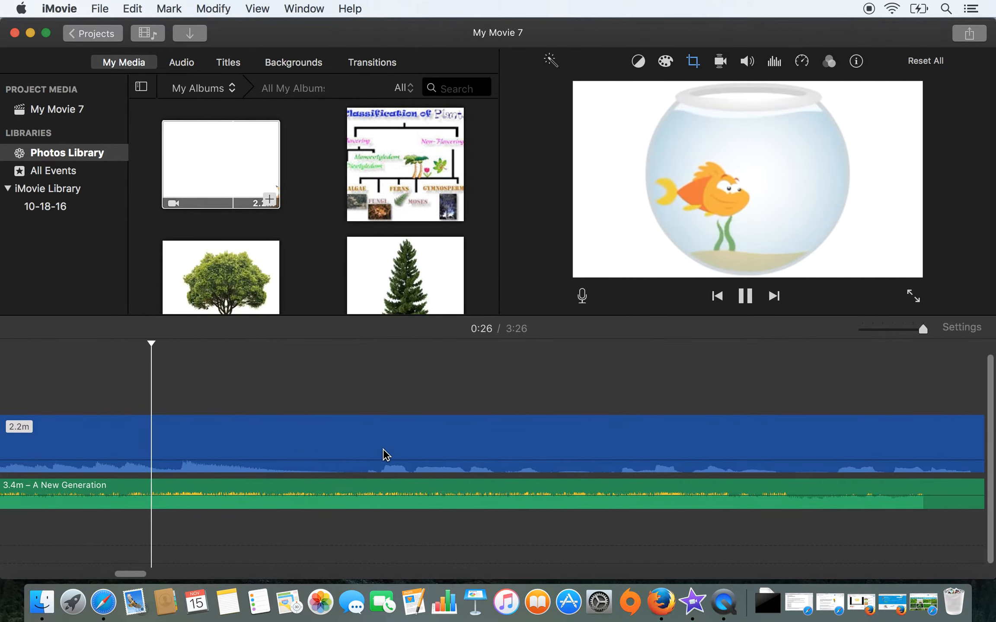
scroll(346, 434, "right", 7)
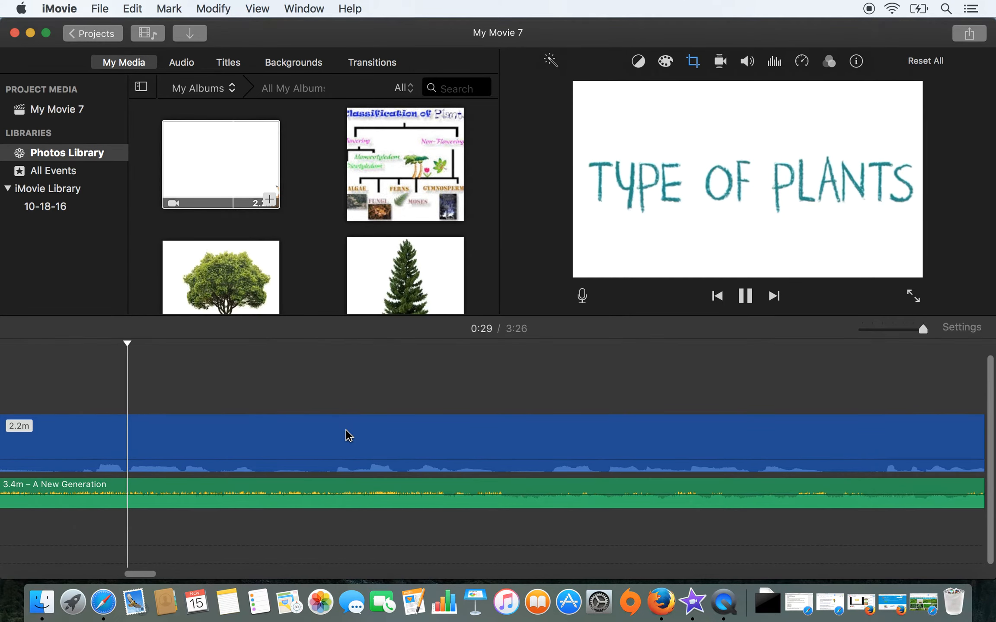
scroll(346, 435, "right", 3)
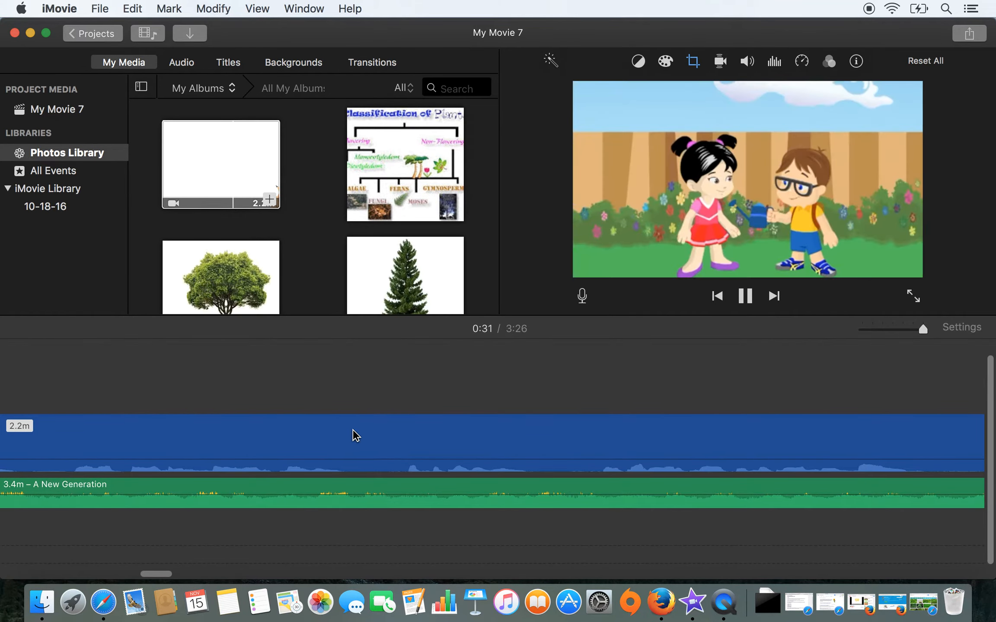
scroll(371, 431, "left", 1)
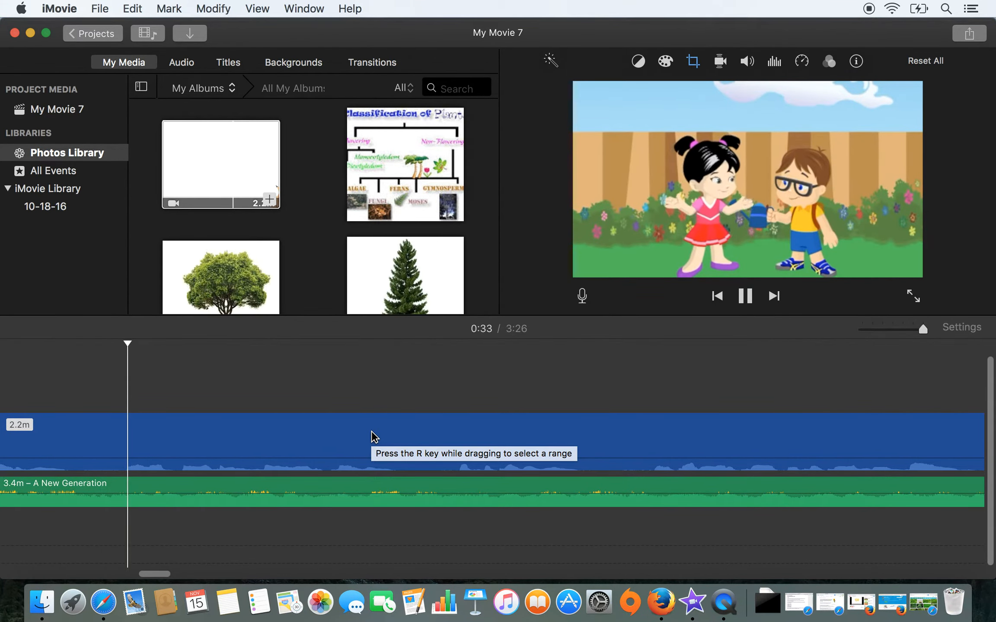
key("space")
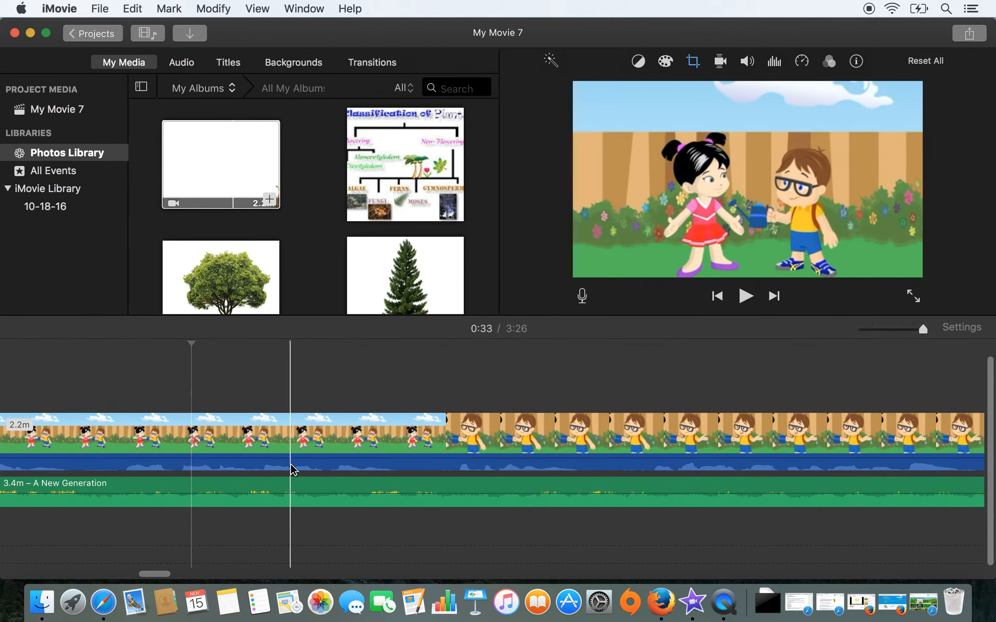
Turn on lowering the volume of other clips for the inserted video and set the ducking amount to its maximum.
left_click(292, 443)
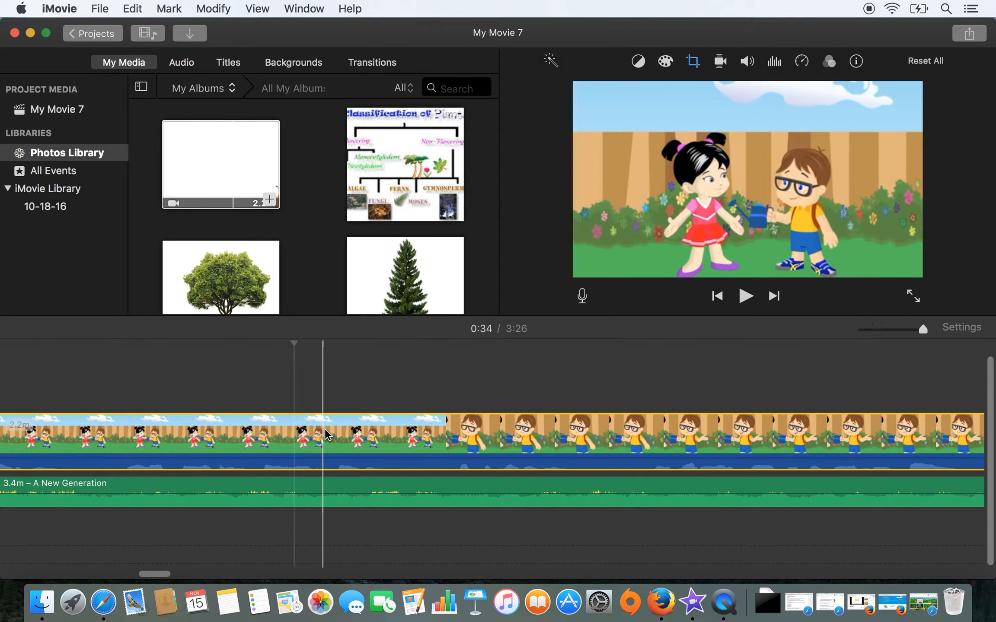
right_click(294, 450)
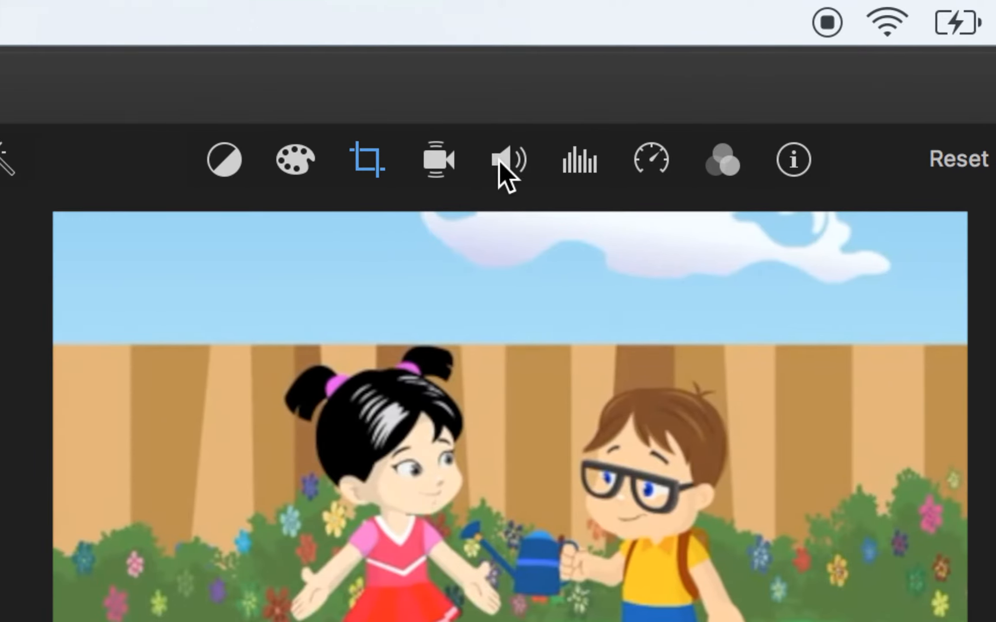
left_click(508, 164)
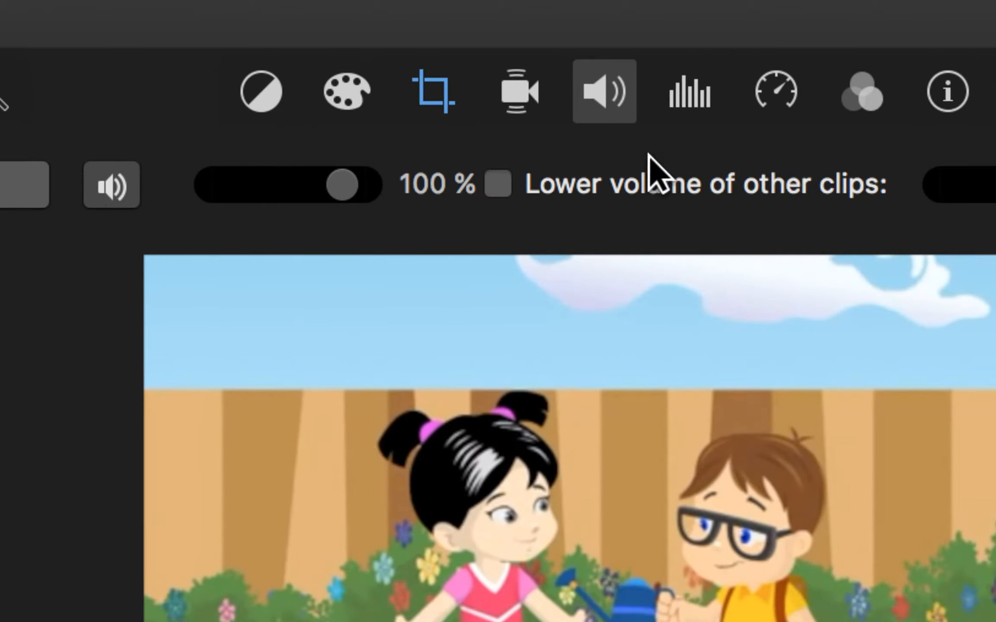
left_click(554, 183)
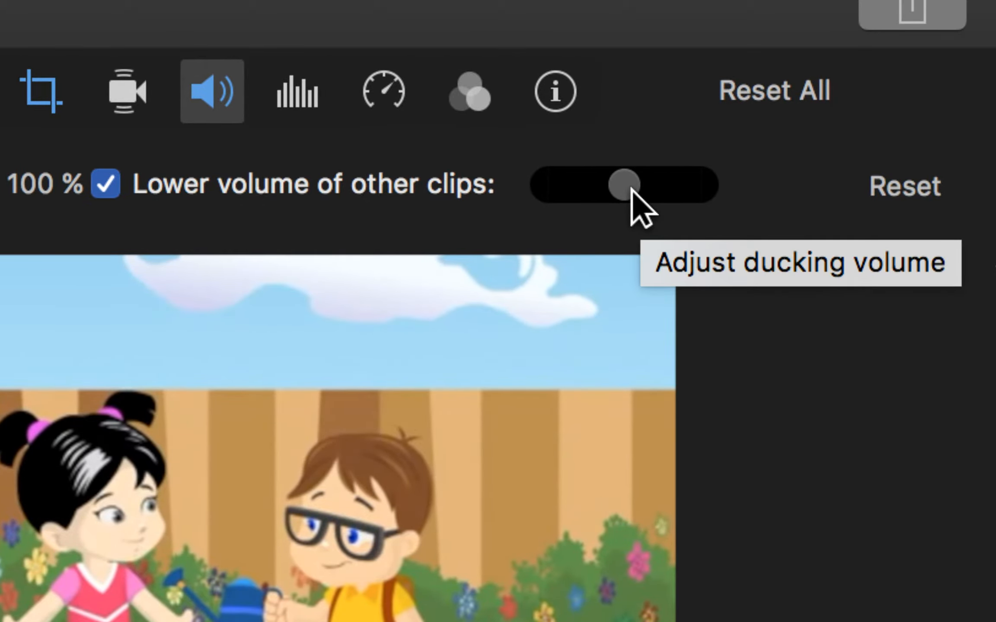
left_click_drag(630, 188, 744, 198)
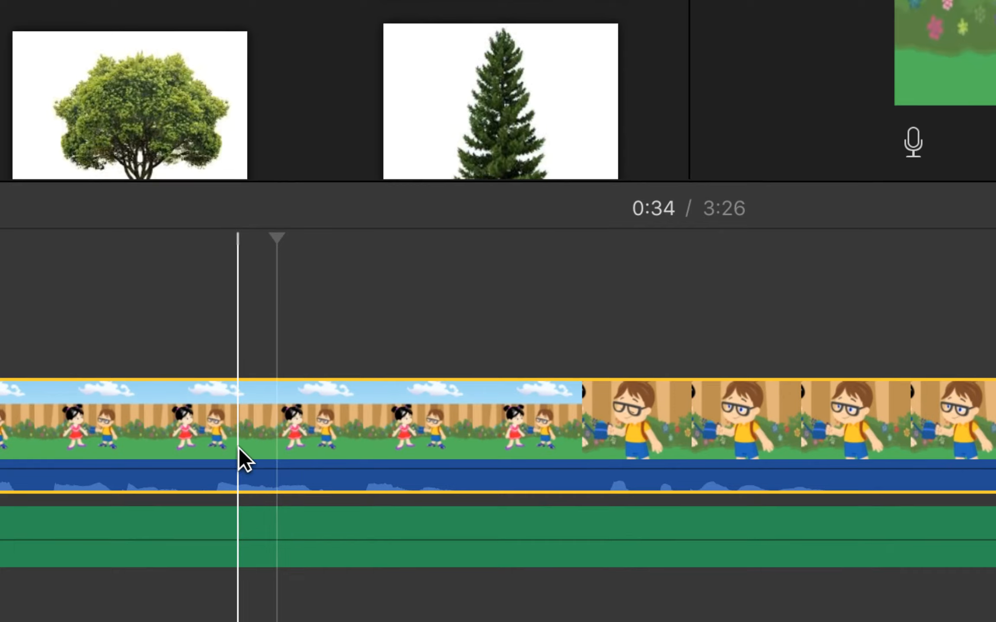
Play the video at a raised system volume and reduce its ducking amount to somewhat below the maximum.
key("space")
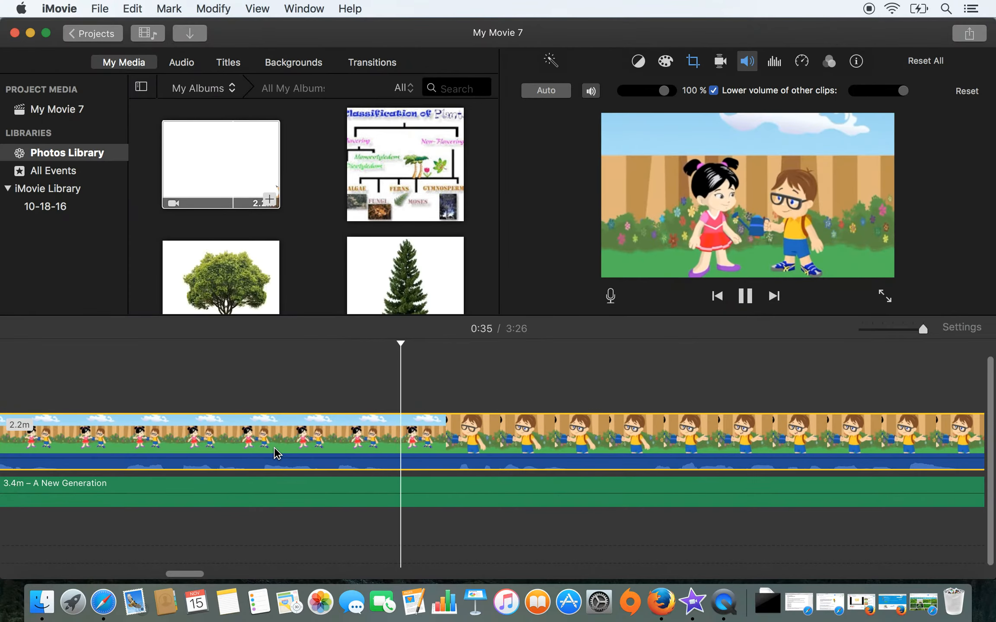
key("XF86AudioRaiseVolume")
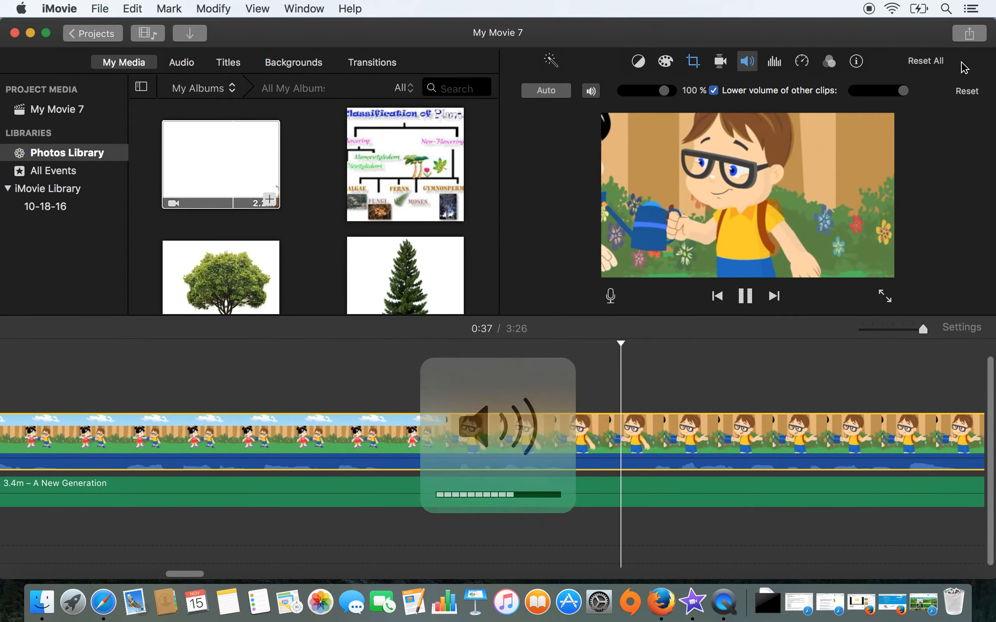
left_click_drag(910, 89, 873, 92)
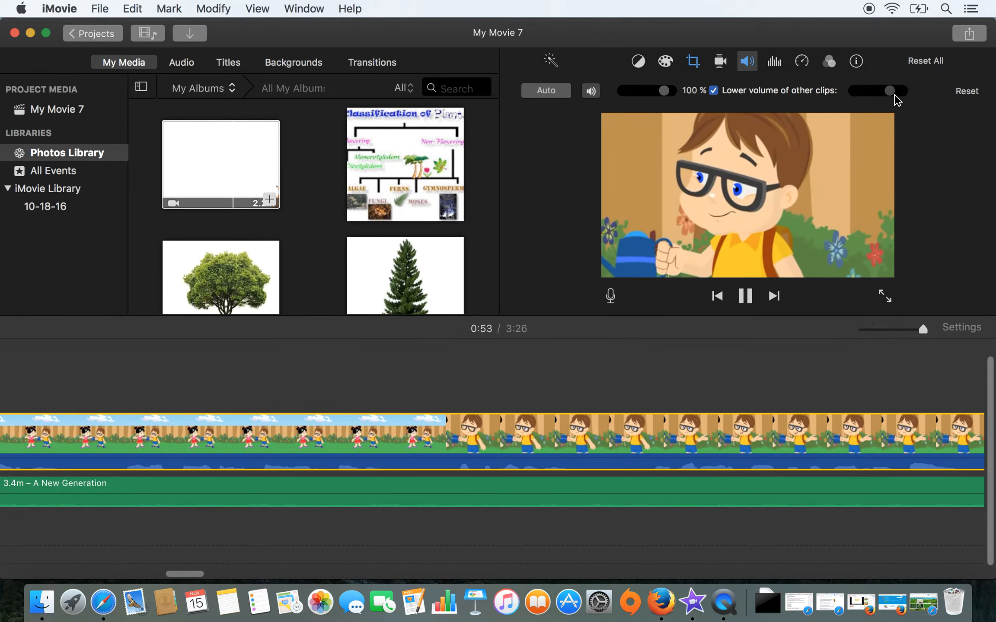
Raise the inserted video's ducking amount slightly, let it play through the TREE section, and stop at about 1:12.
left_click_drag(894, 95, 897, 95)
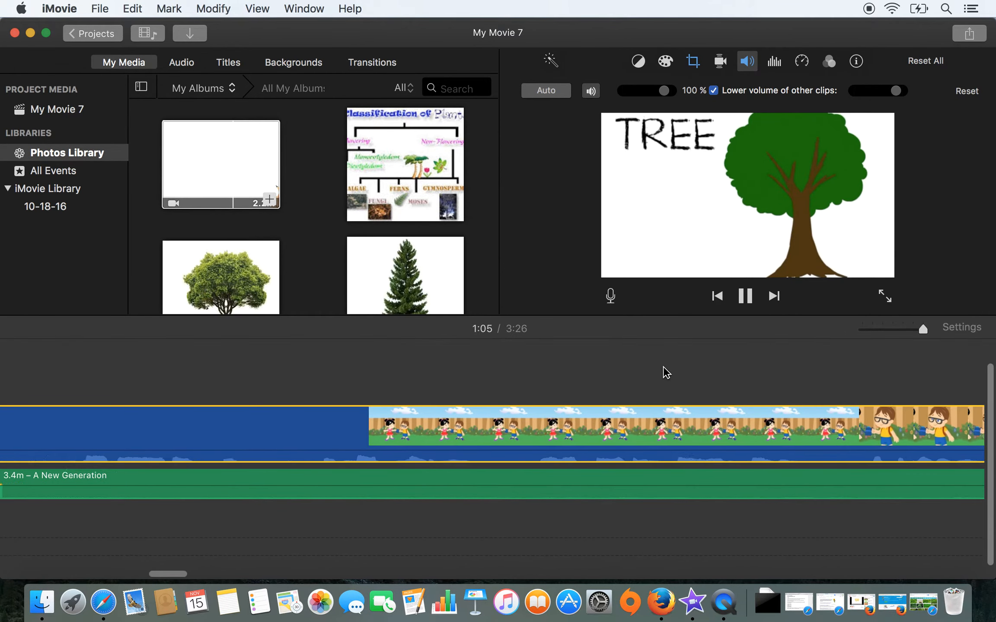
scroll(664, 373, "left", 5)
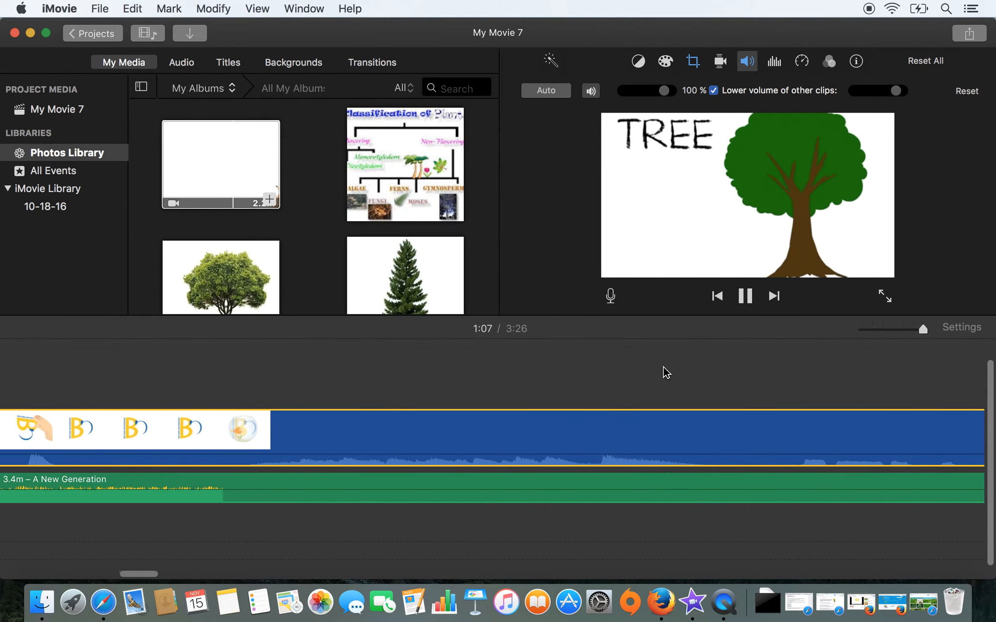
scroll(376, 411, "left", 8)
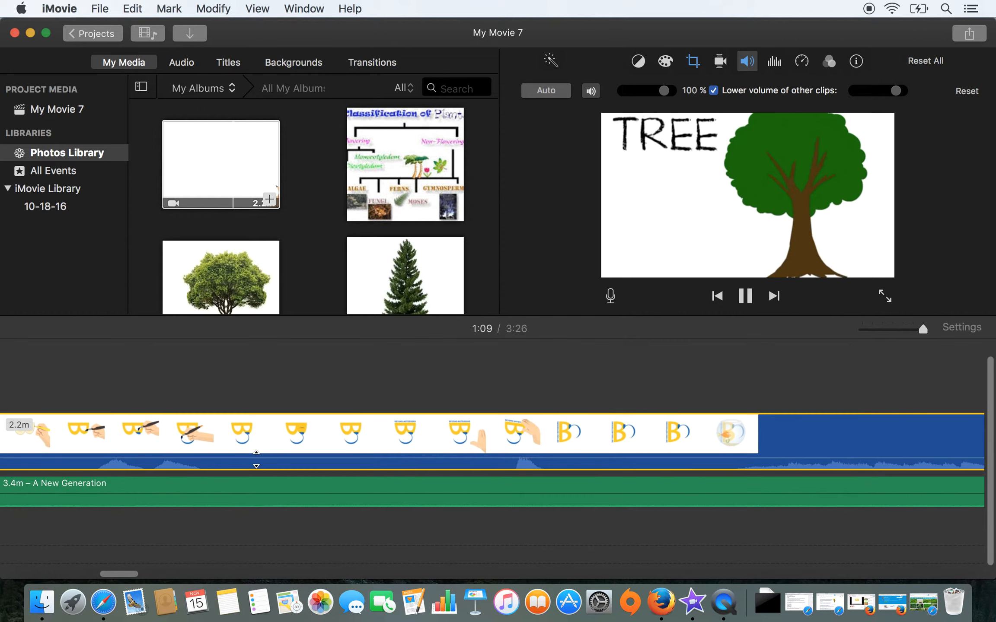
scroll(256, 460, "left", 5)
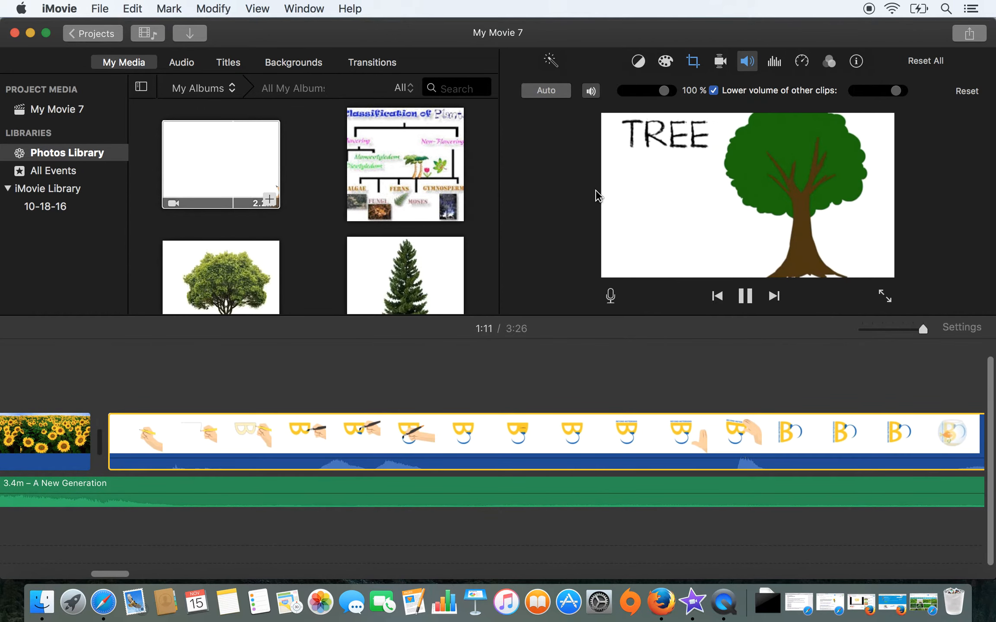
key("space")
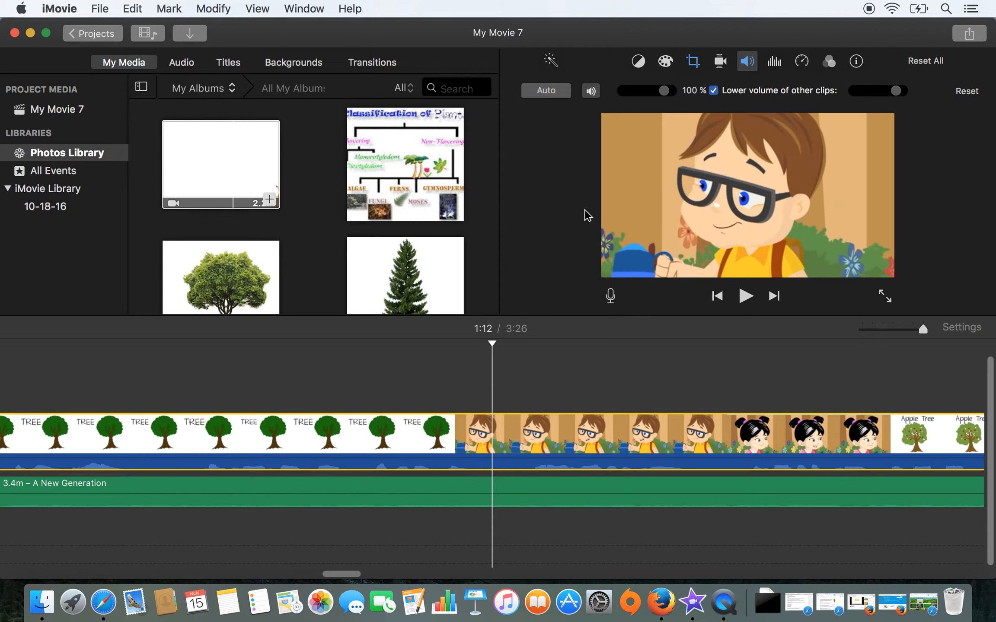
Split the inserted video at 0:28, where the fishbowl intro has given way to the TYPE OF PLANTS title card.
scroll(302, 452, "left", 2)
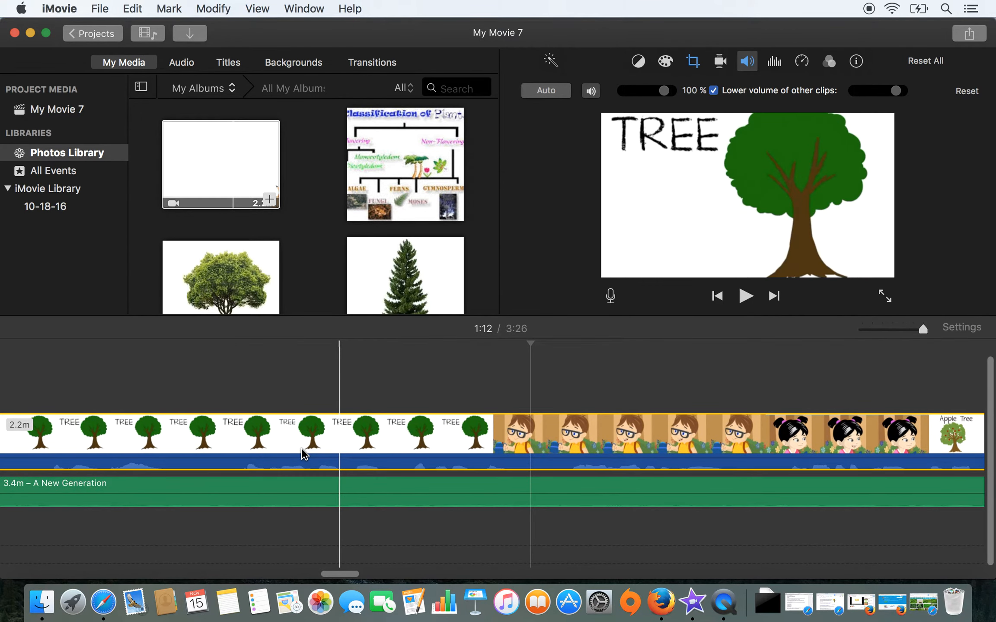
scroll(515, 469, "right", 8)
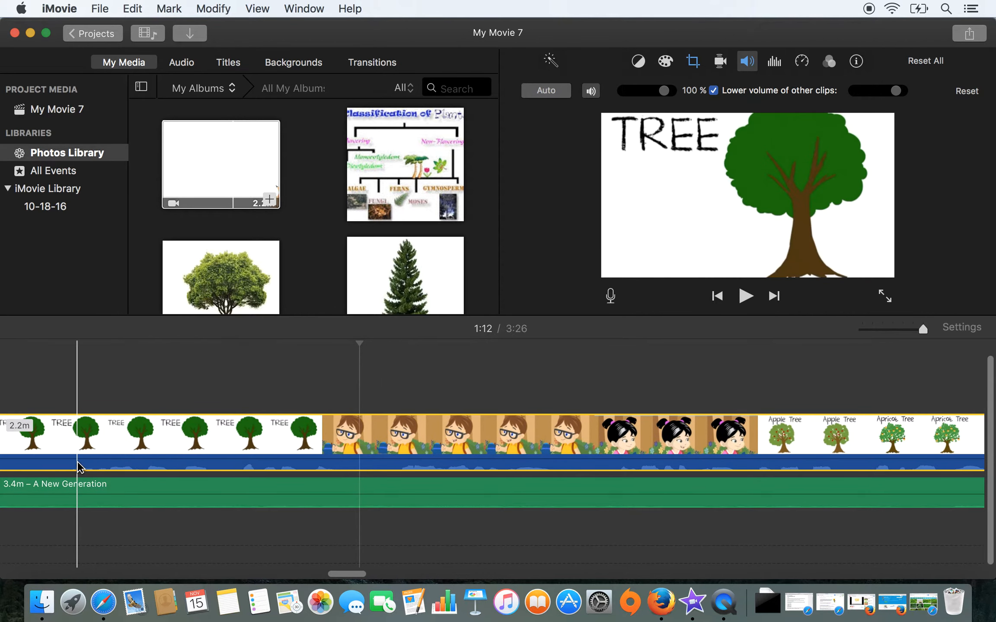
scroll(78, 469, "left", 20)
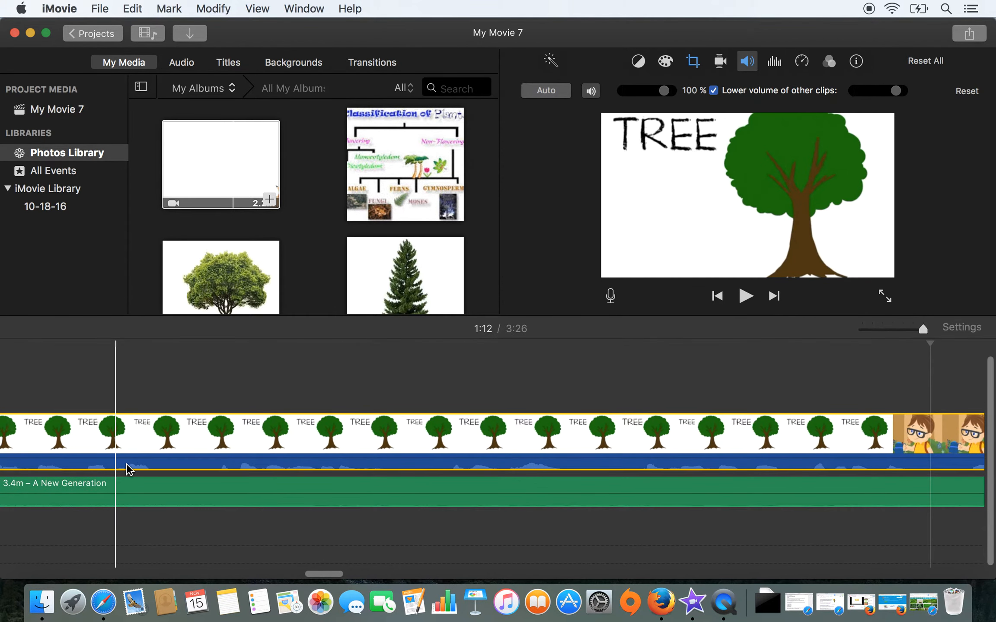
scroll(118, 469, "left", 15)
scroll(138, 470, "left", 5)
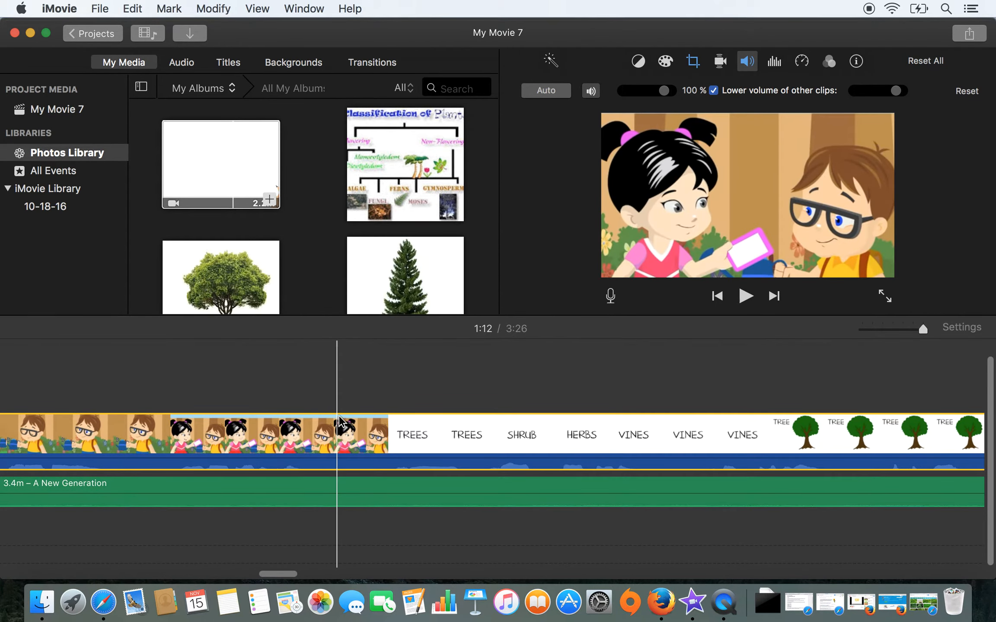
scroll(178, 453, "left", 10)
scroll(178, 453, "left", 10)
scroll(178, 453, "left", 3)
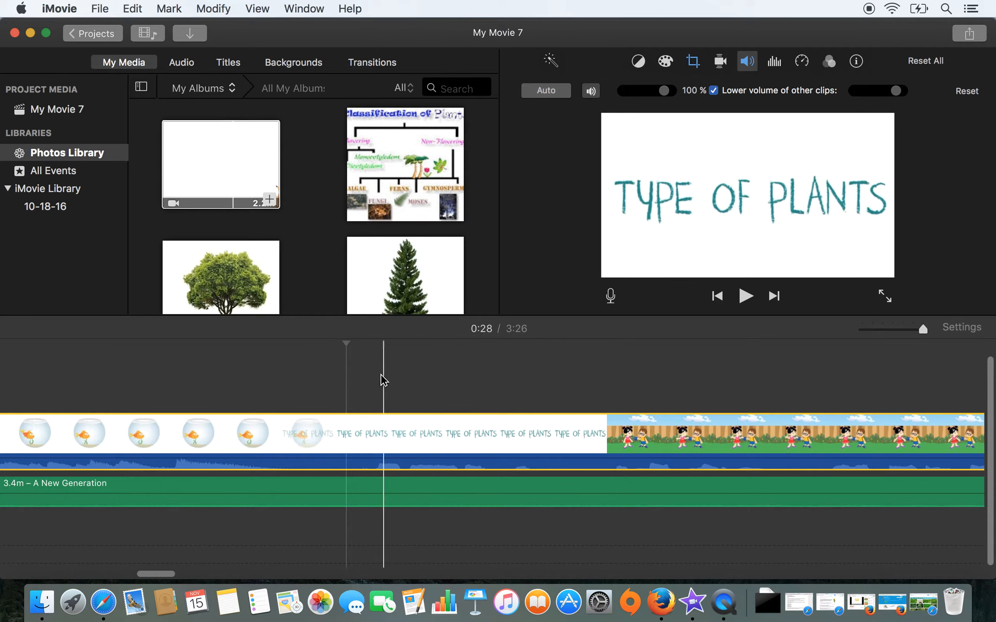
right_click(353, 431)
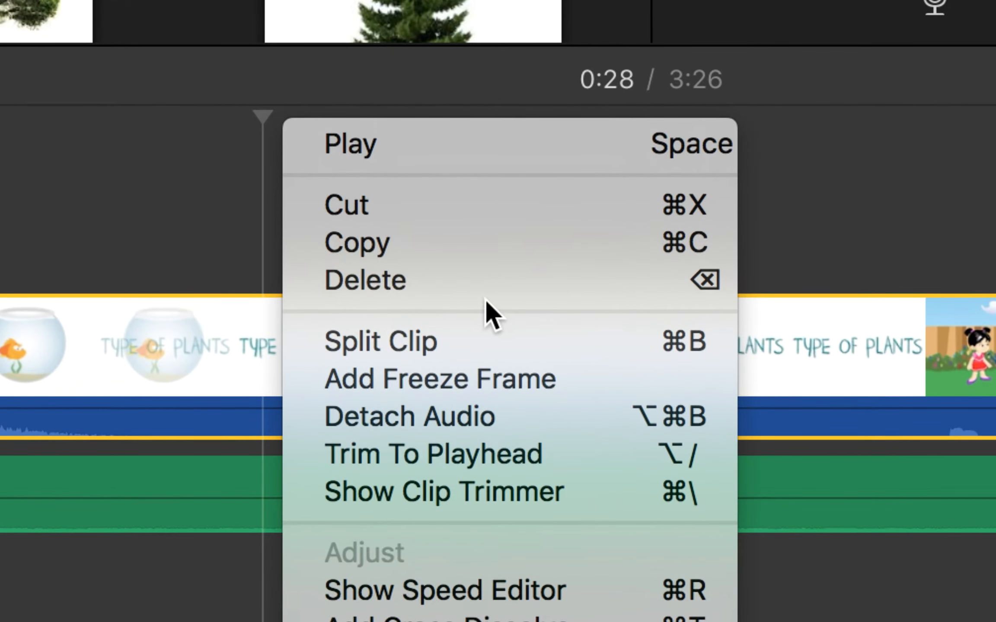
left_click(484, 323)
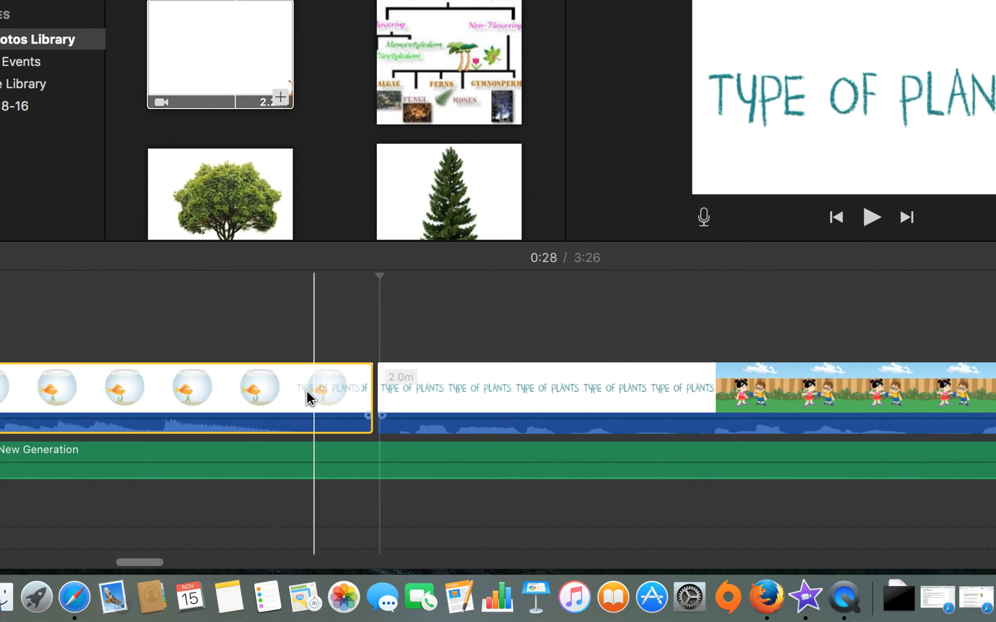
Delete the 12.7-second fishbowl intro piece before the TYPE OF PLANTS card and play the new join after the sunflower photo.
left_click(240, 384)
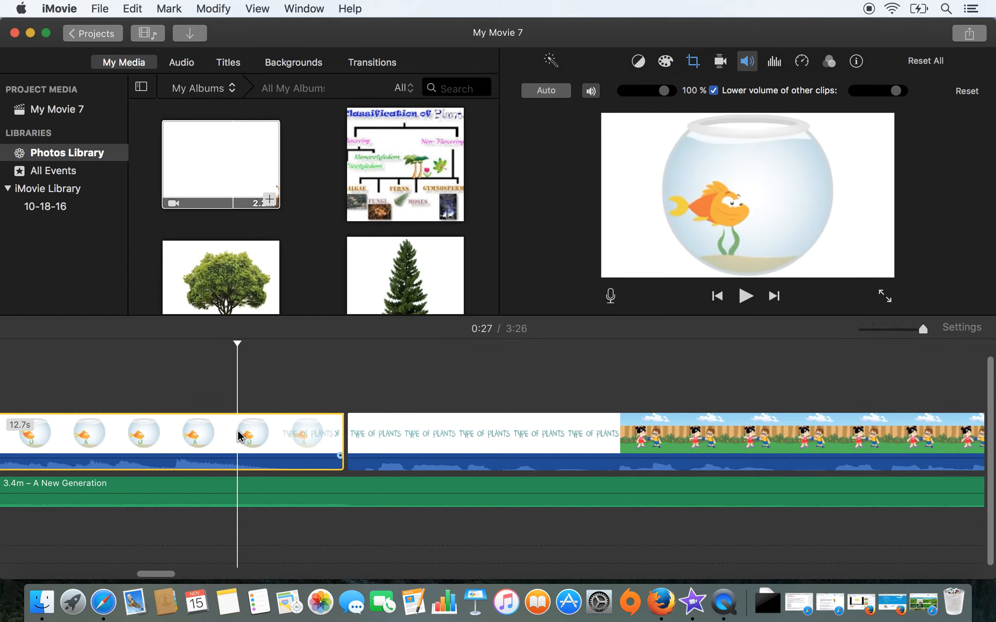
key("Delete")
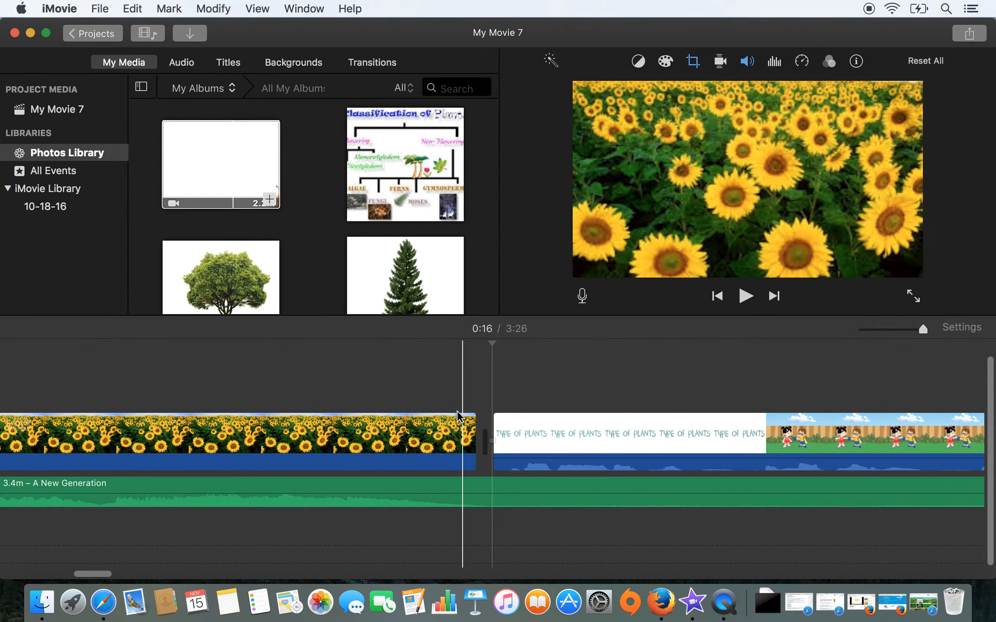
key("space")
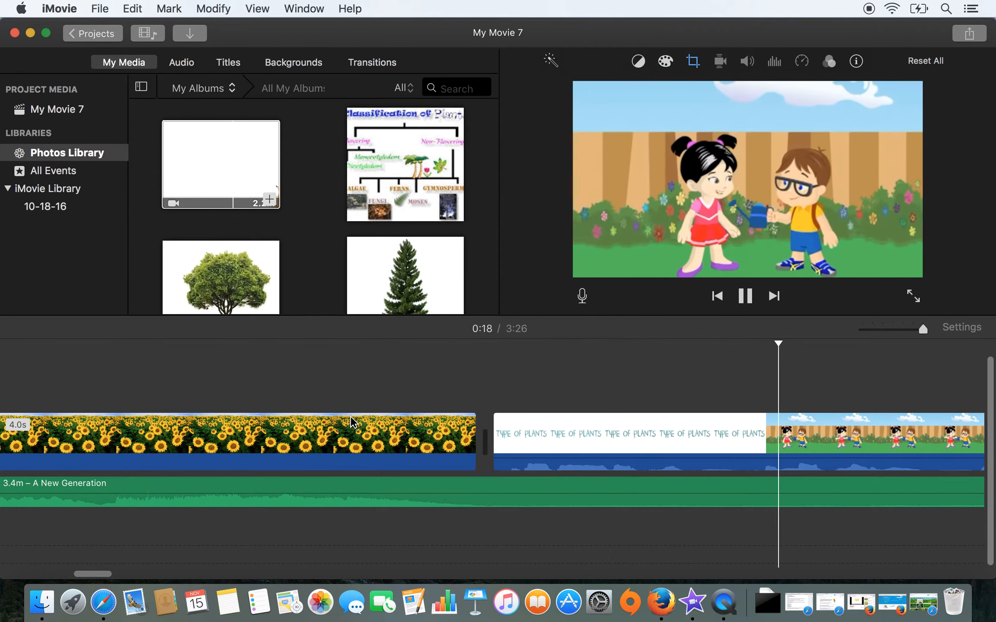
left_click(327, 446)
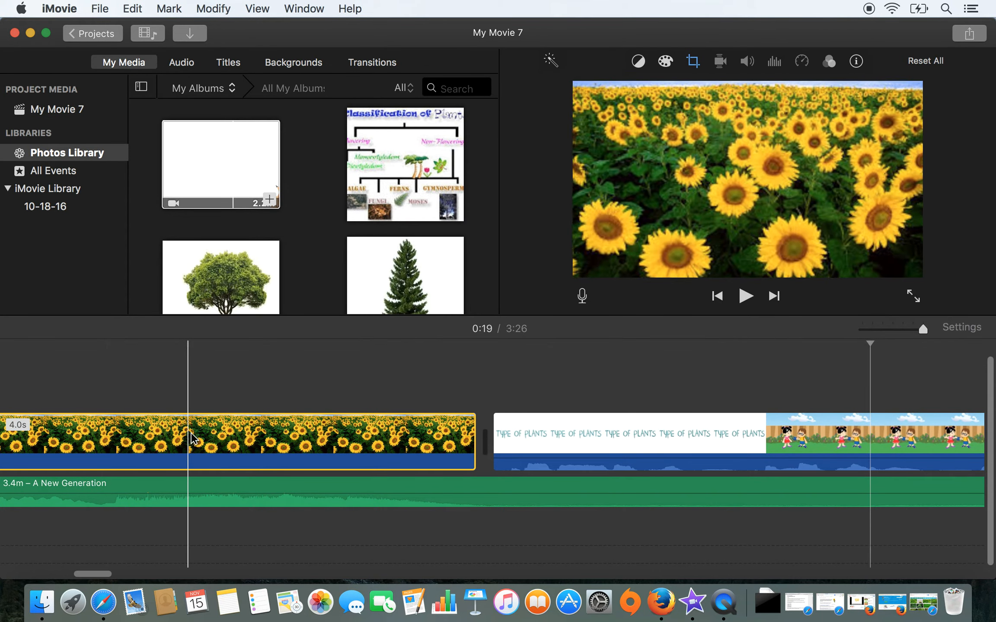
Skim the remaining inserted video from the garden scene through the tree, shrub, herb and vine sections towards its end.
scroll(284, 432, "right", 10)
scroll(308, 428, "right", 10)
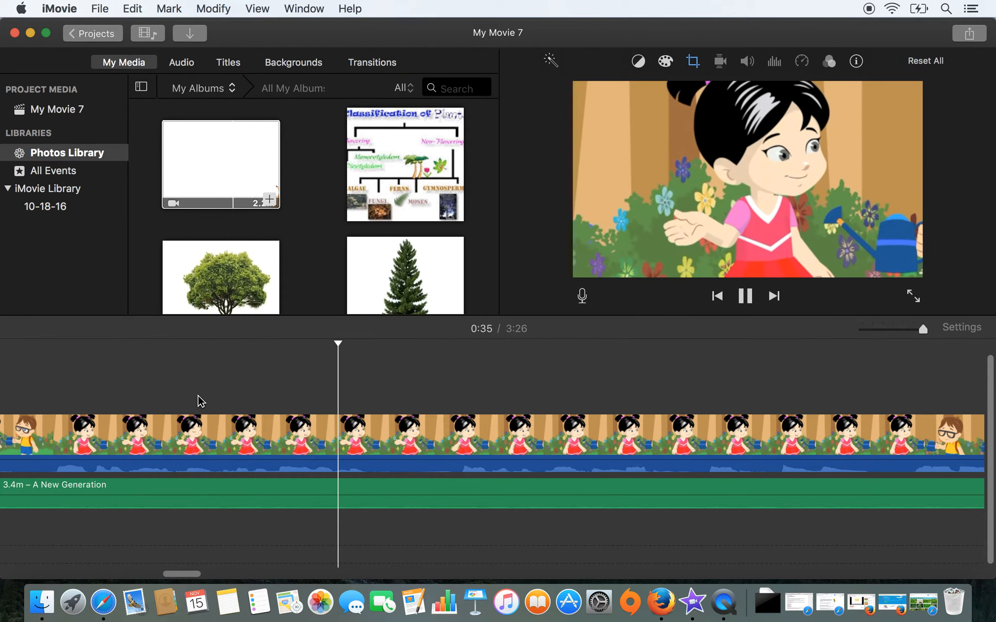
scroll(200, 401, "right", 8)
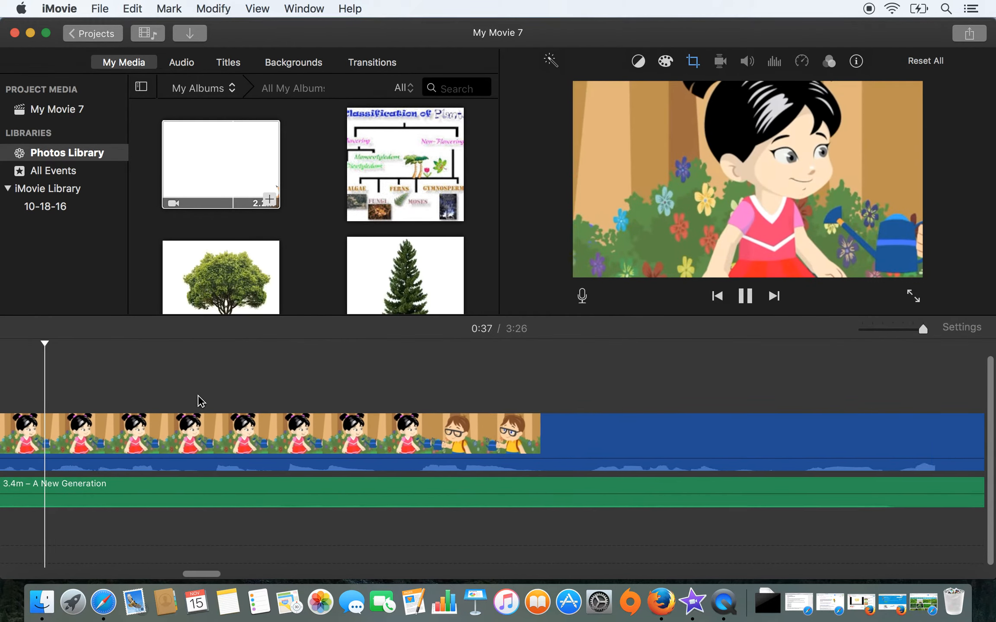
key("space")
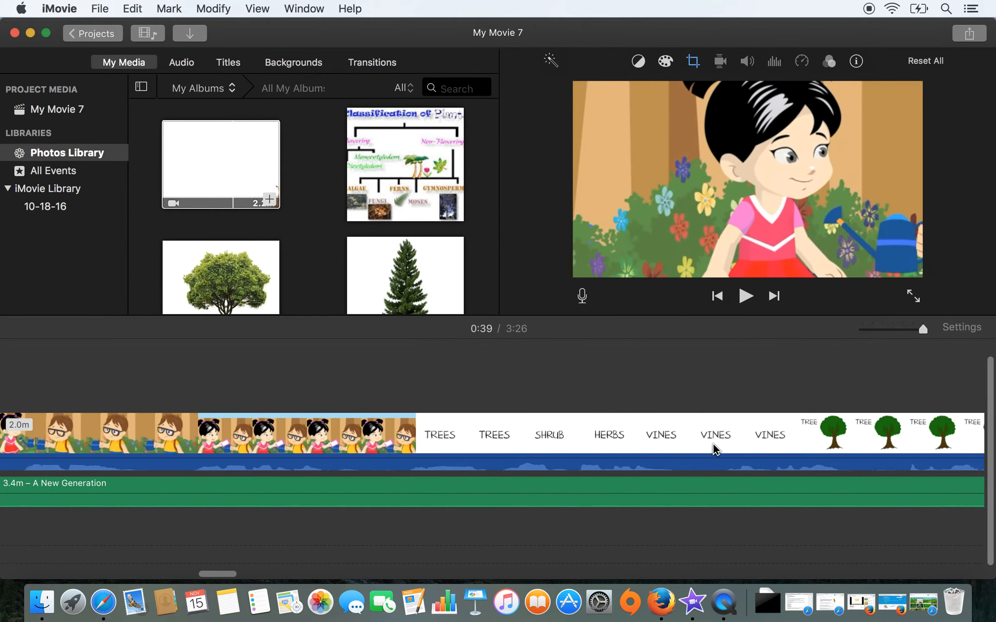
scroll(777, 450, "right", 15)
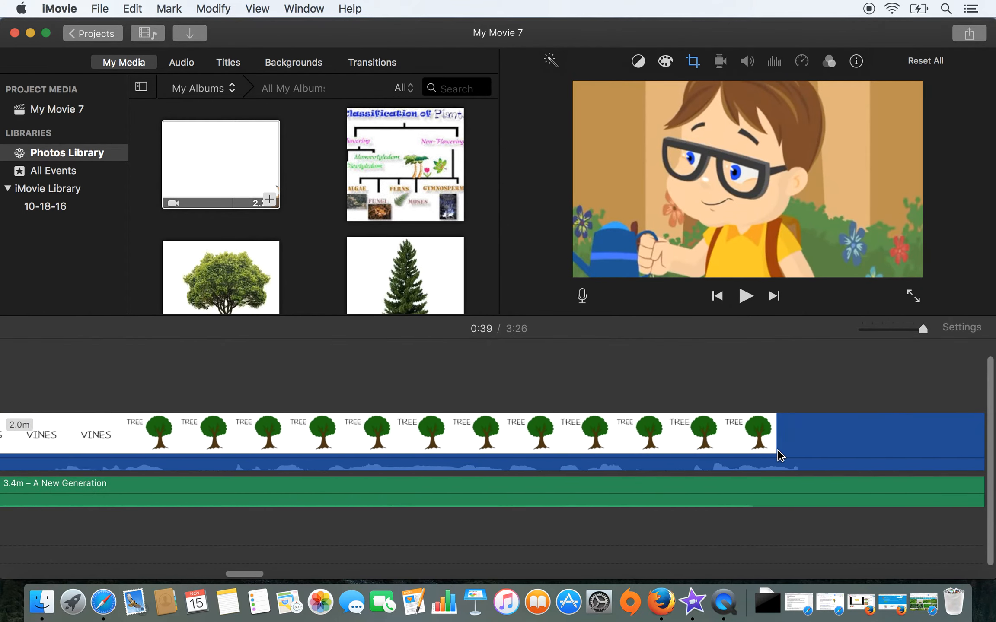
scroll(781, 456, "right", 18)
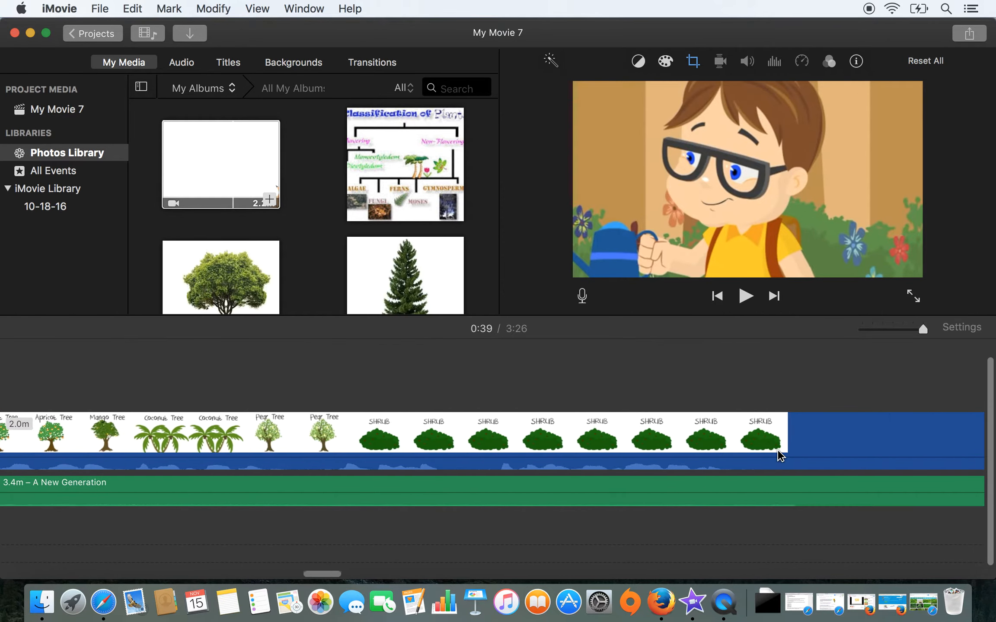
scroll(781, 456, "right", 10)
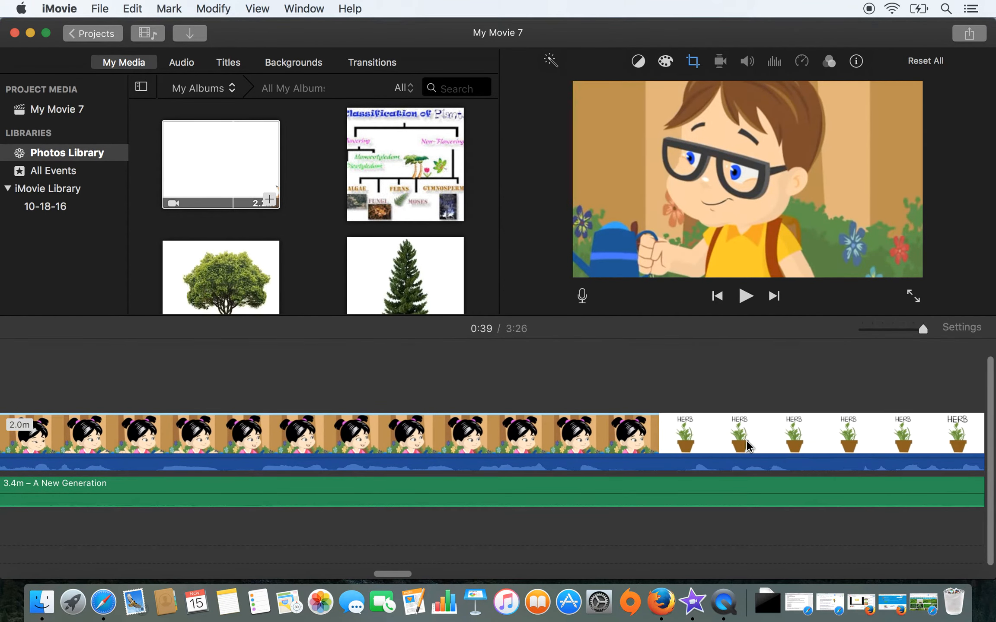
scroll(702, 437, "right", 10)
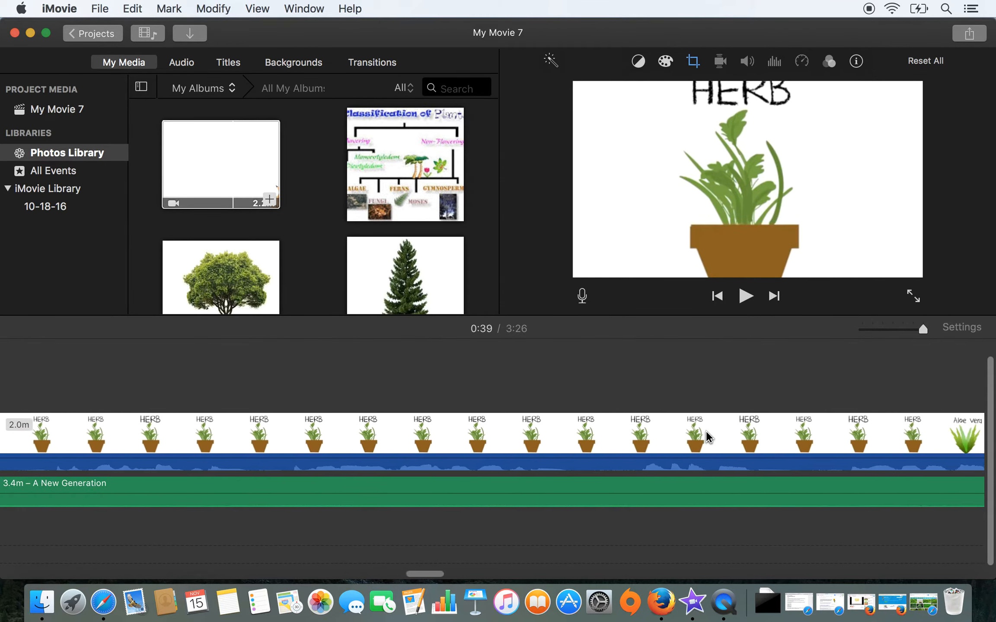
scroll(706, 432, "right", 10)
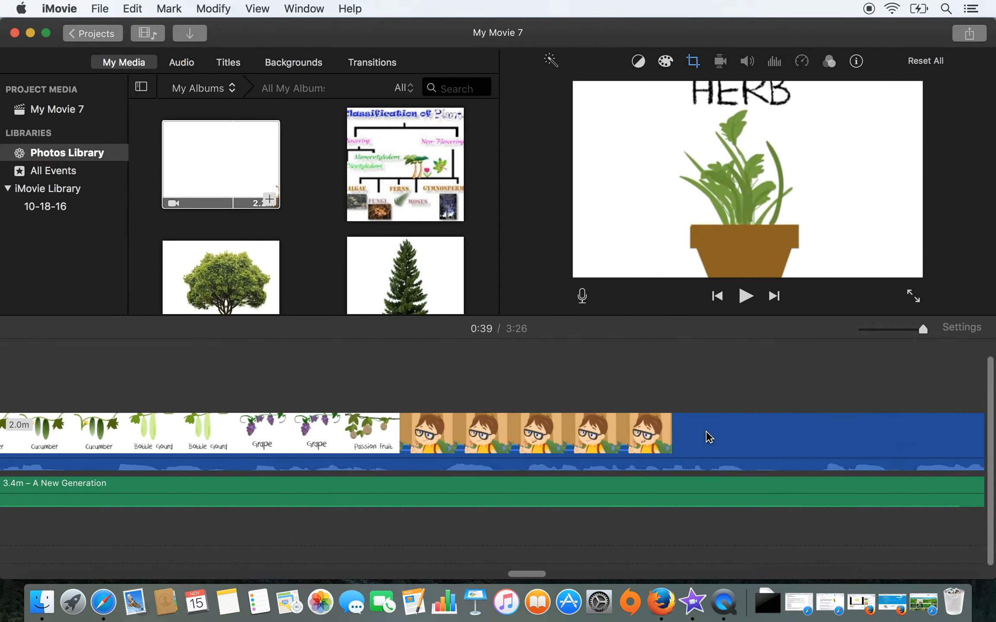
Play the closing garden scene of the inserted video to find where it changes to the fishbowl outro.
key("space")
key("space")
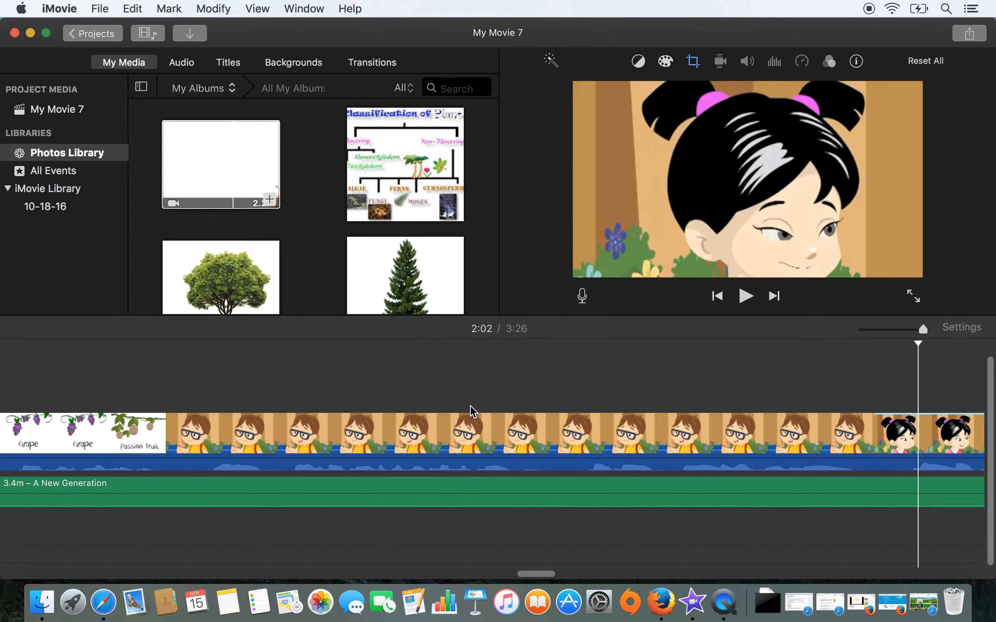
key("space")
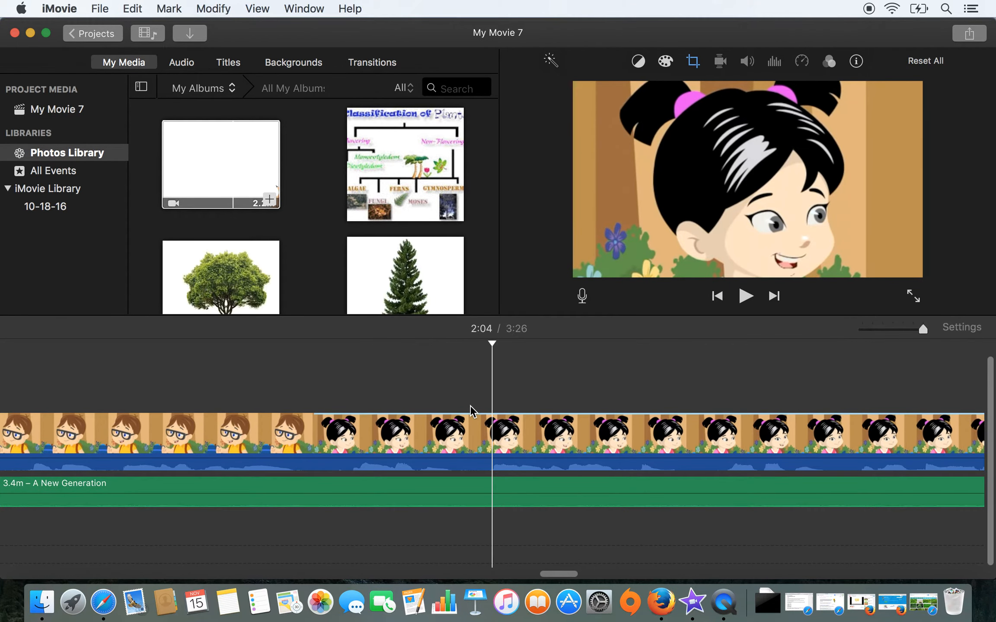
scroll(470, 405, "right", 3)
key("space")
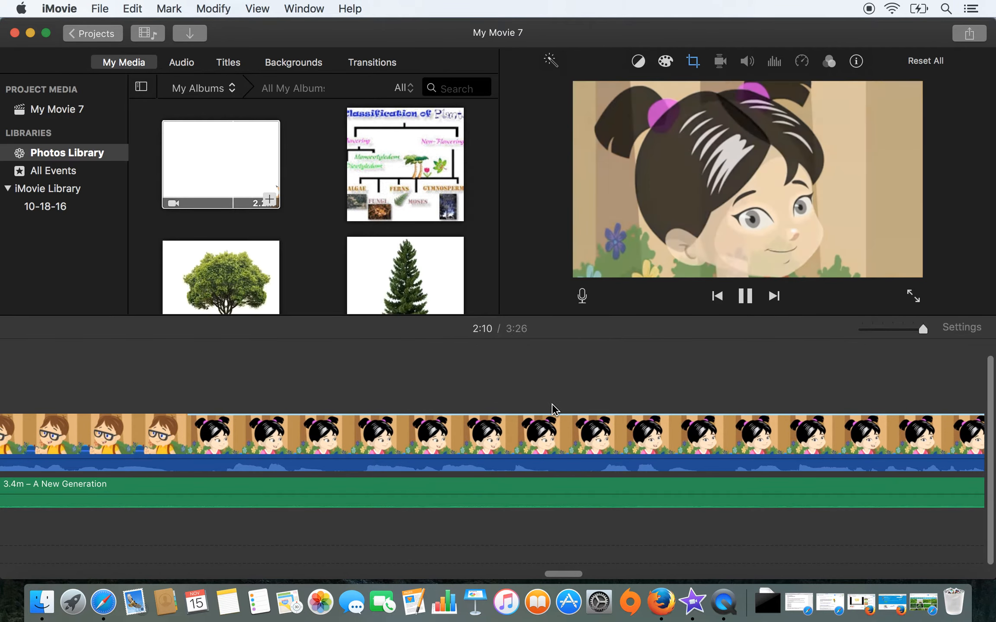
key("space")
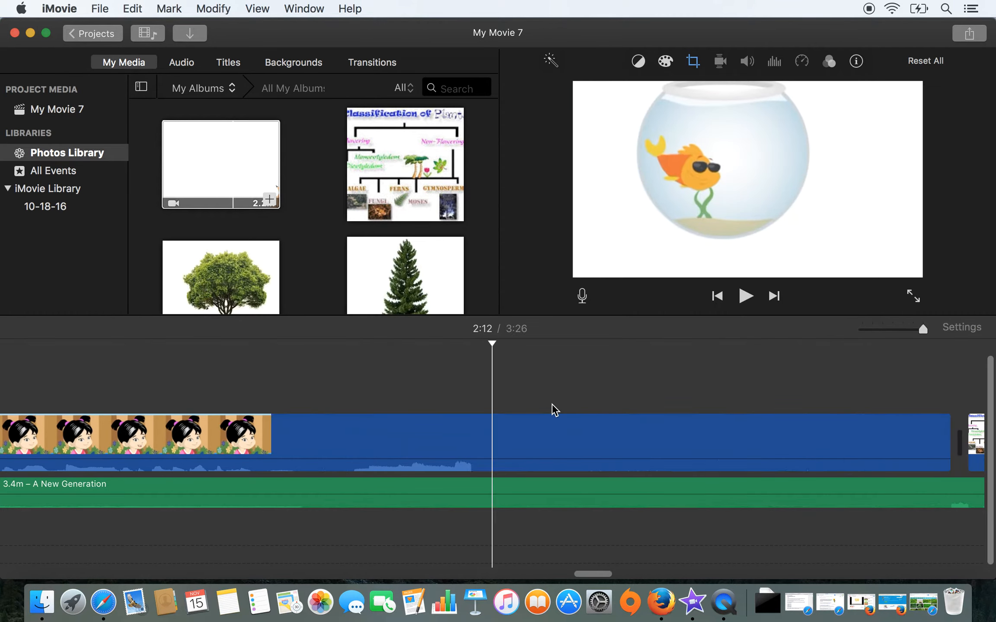
key("space")
scroll(146, 453, "left", 5)
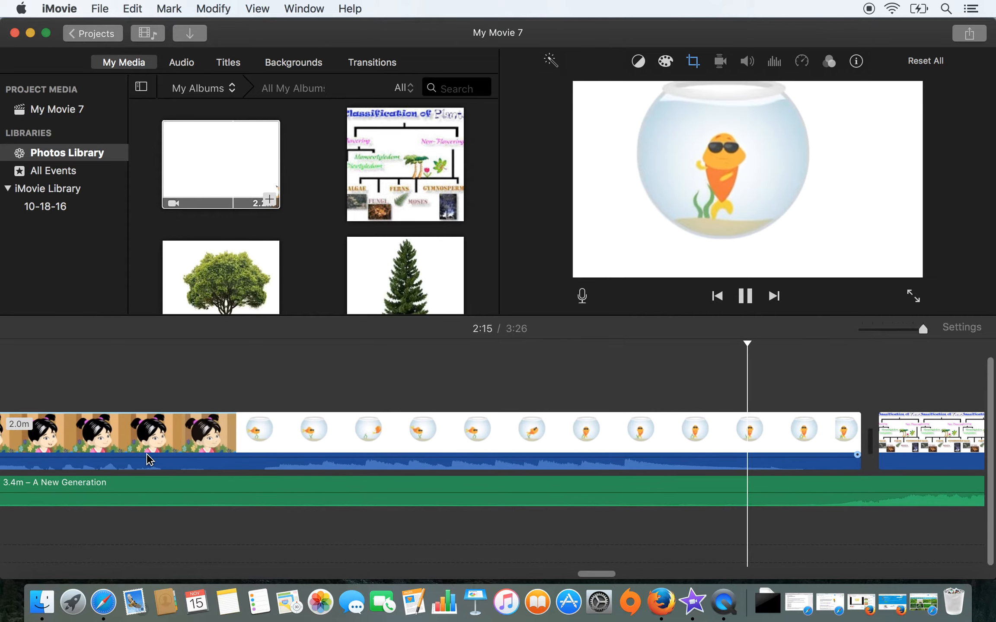
Split the inserted video at 2:10, on the white frame between the girl's last shot and the fishbowl outro.
left_click(139, 425)
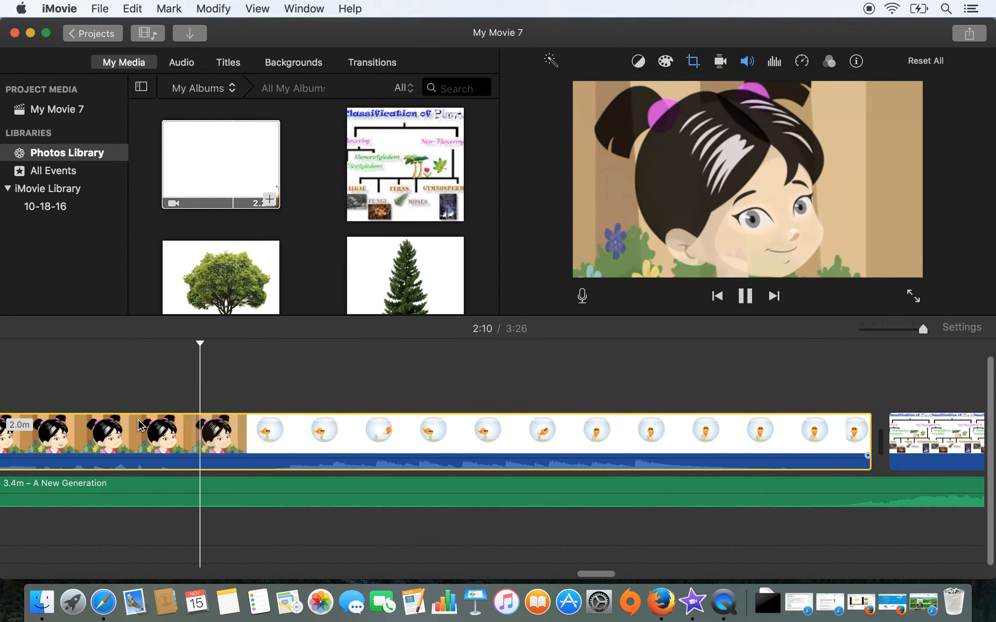
key("space")
key("space")
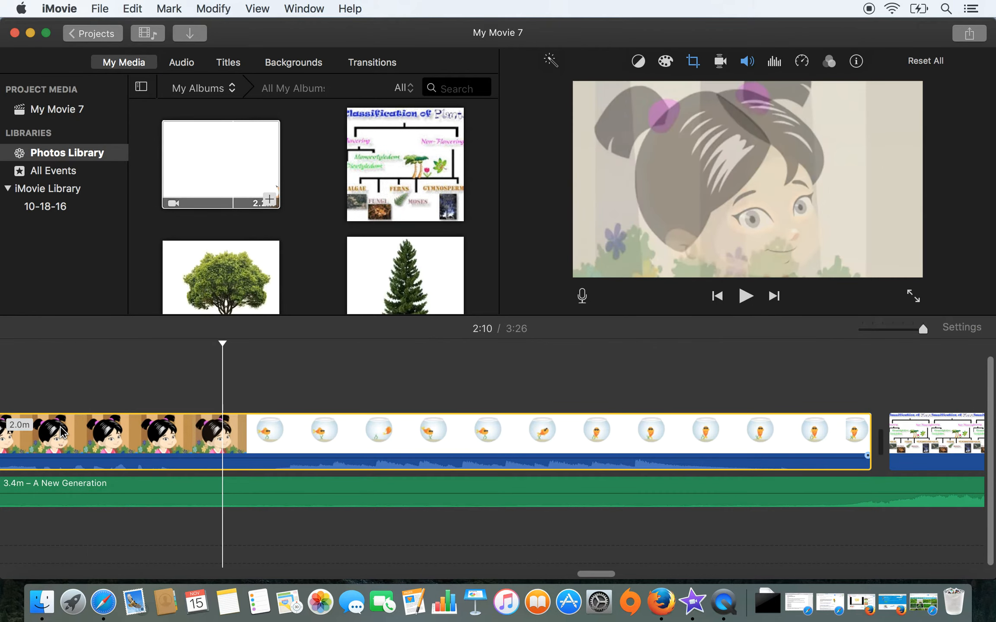
key("space")
key("space")
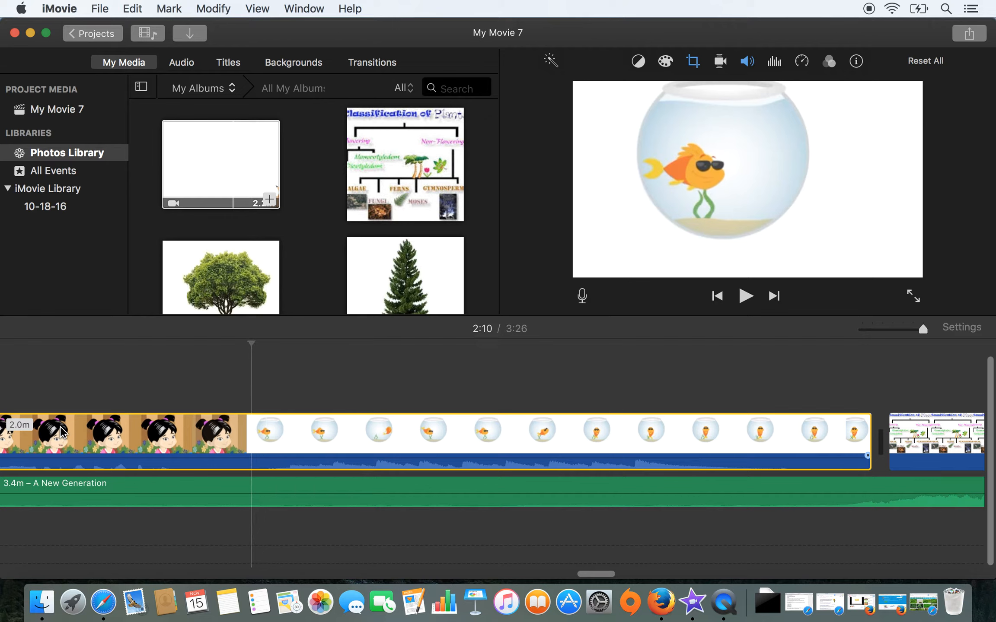
key("Left")
key("Left")
key("Left")
key("Left")
key("Right")
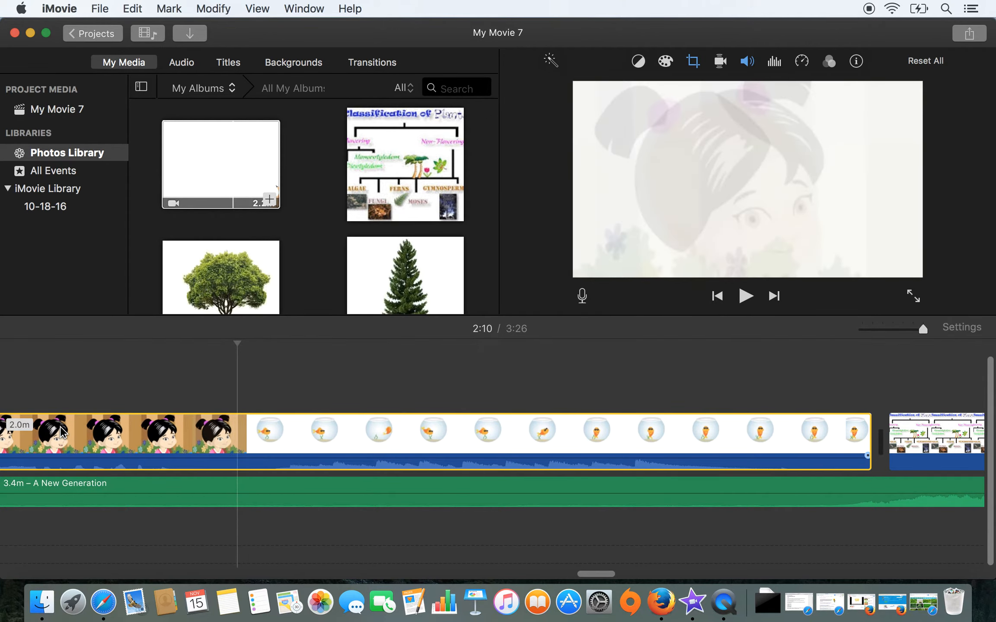
key("Right")
key("Right")
key("Left")
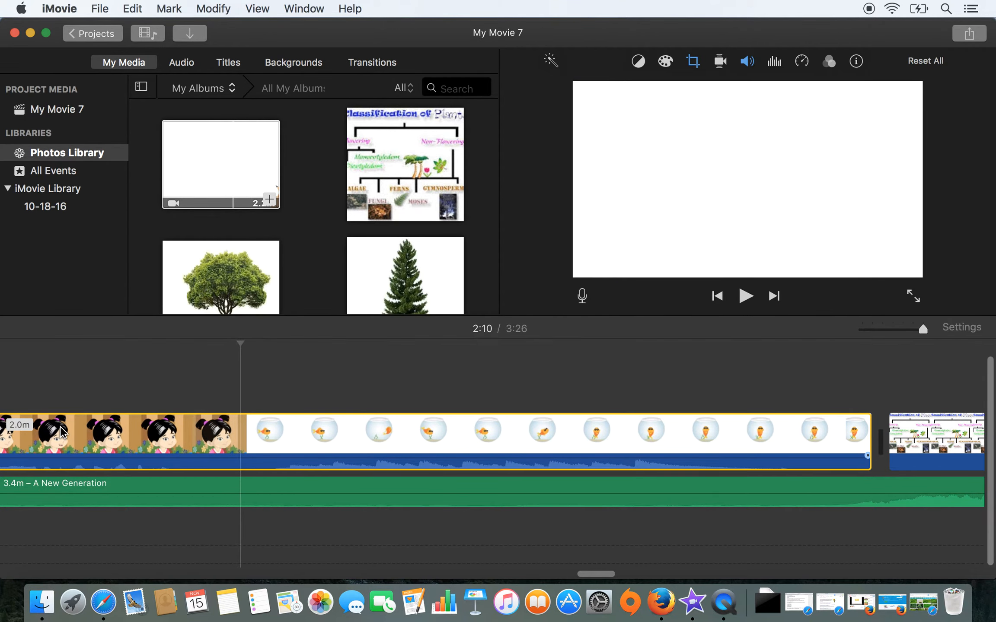
key("Left")
key("Right")
key("Right")
key("Left")
key("super+b")
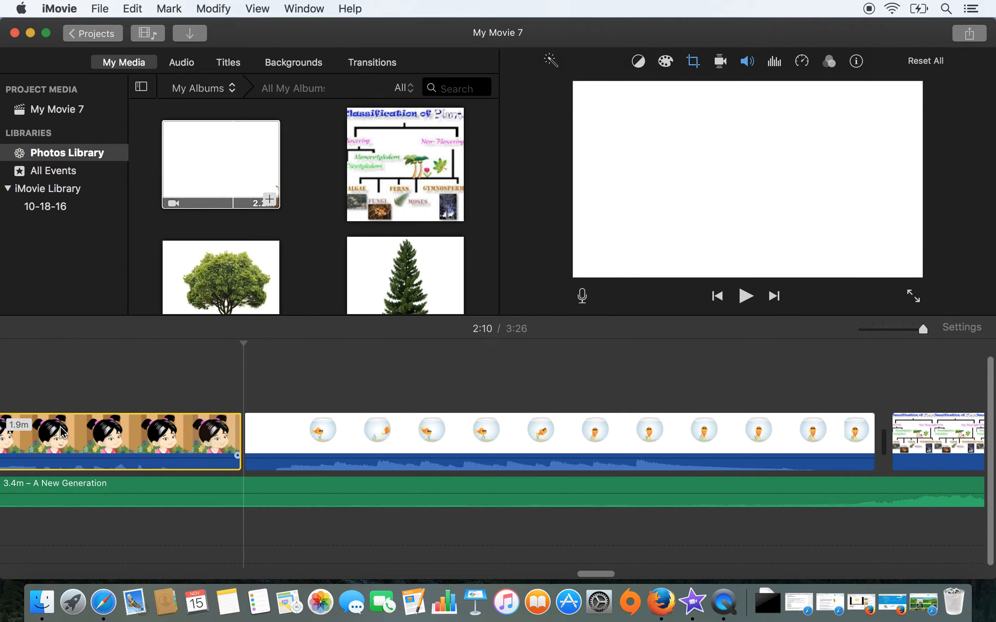
Delete the fishbowl outro piece between the girl's last shot and the Classification of Plants image, and review the new join.
left_click(428, 444)
left_click(409, 428)
key("Delete")
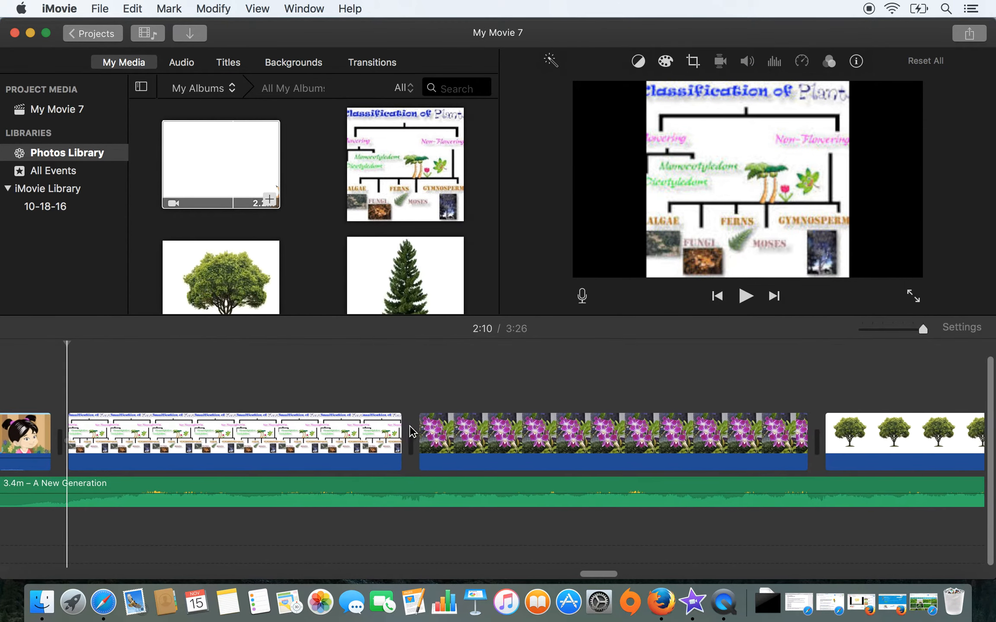
scroll(410, 427, "left", 2)
scroll(410, 428, "right", 3)
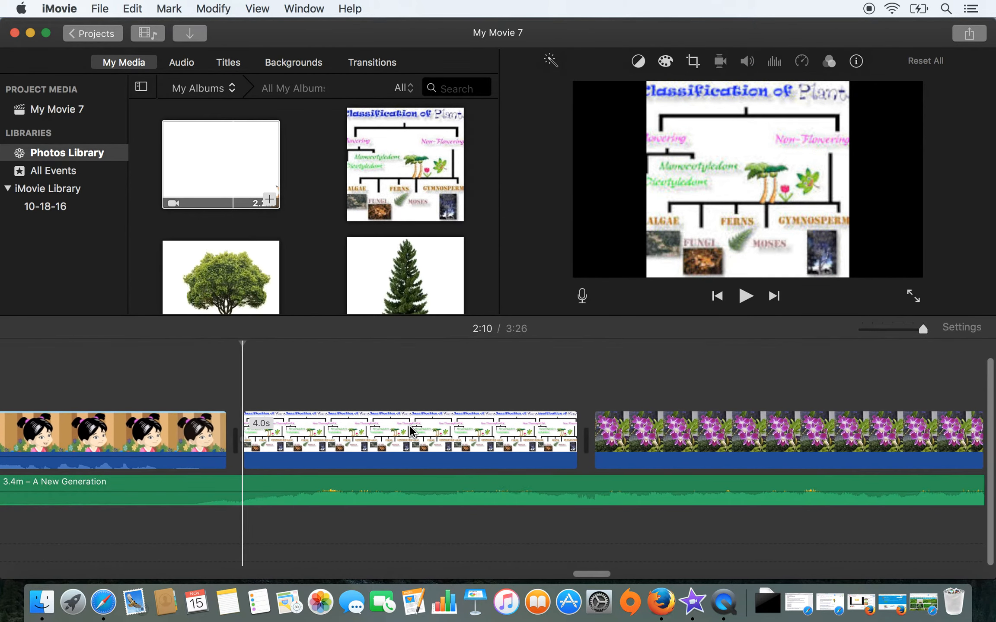
left_click(411, 430)
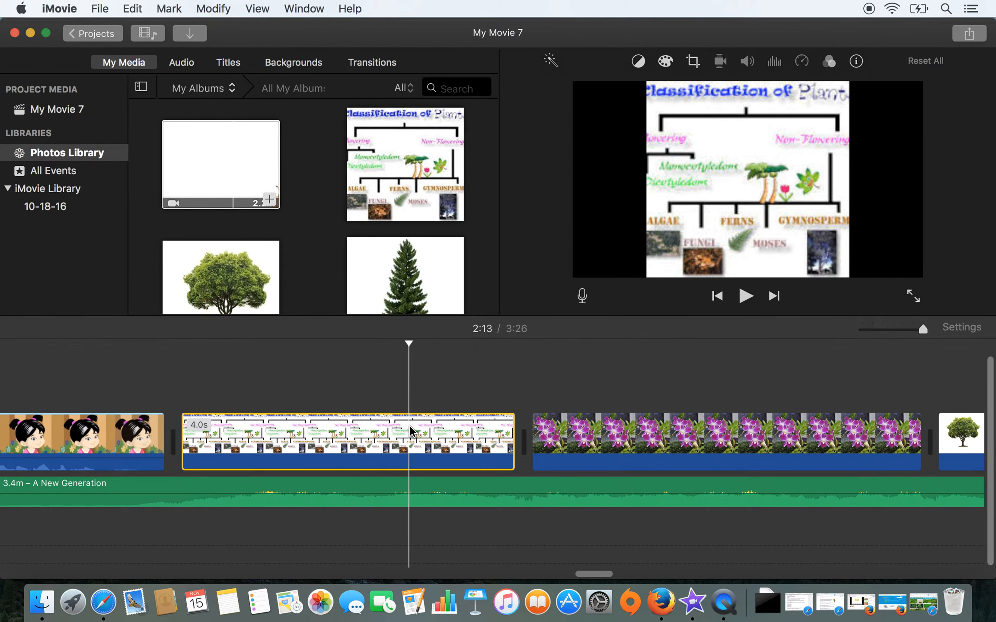
scroll(445, 441, "left", 3)
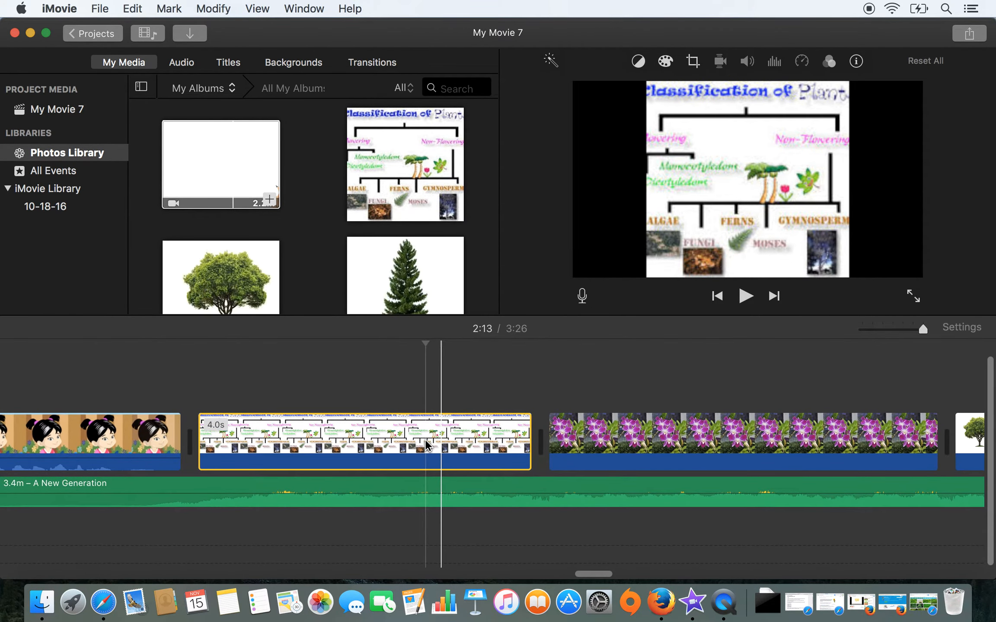
scroll(426, 445, "left", 3)
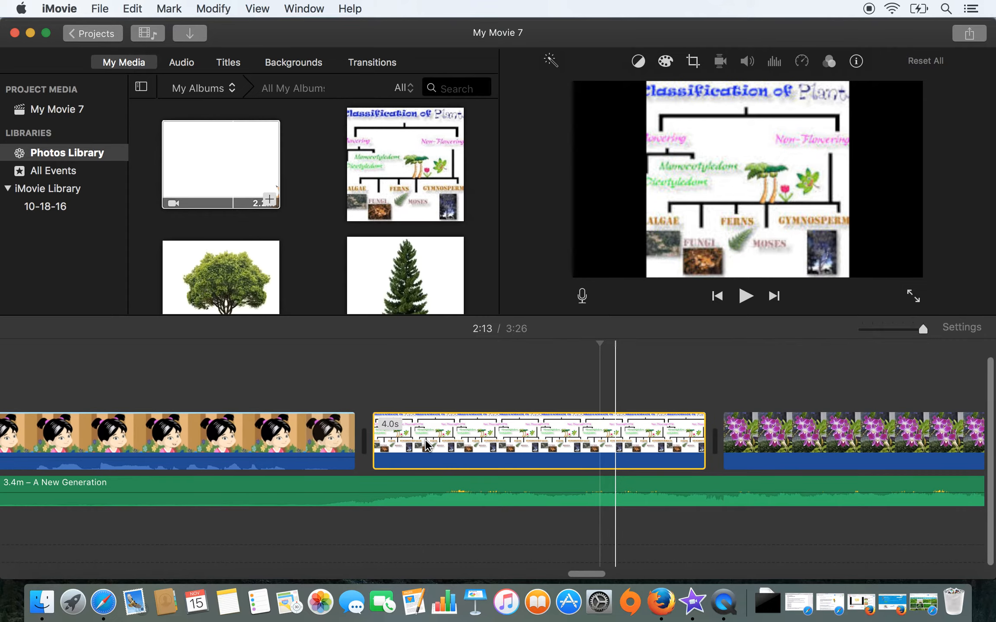
Place the playhead at 0:04, where the salad photo begins after the opening title, and open the voiceover recorder.
scroll(421, 444, "right", 15)
scroll(421, 444, "left", 15)
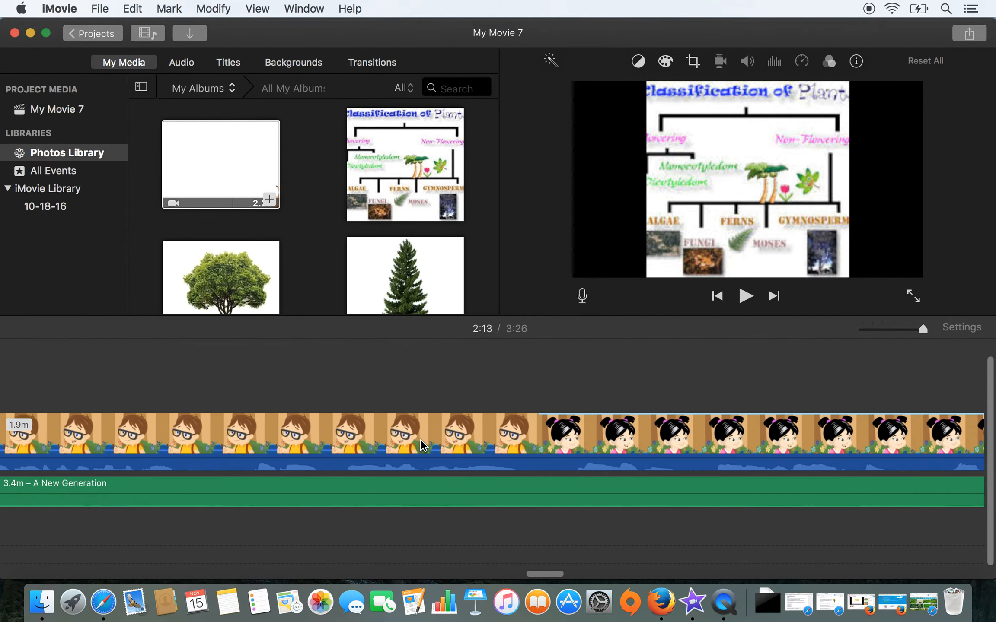
scroll(421, 446, "left", 10)
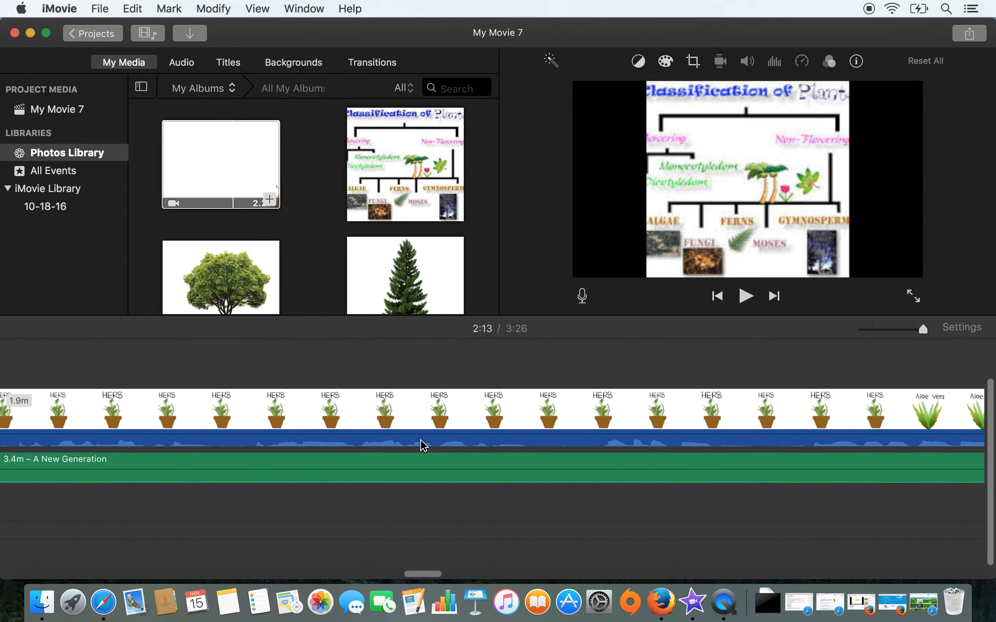
scroll(421, 446, "left", 15)
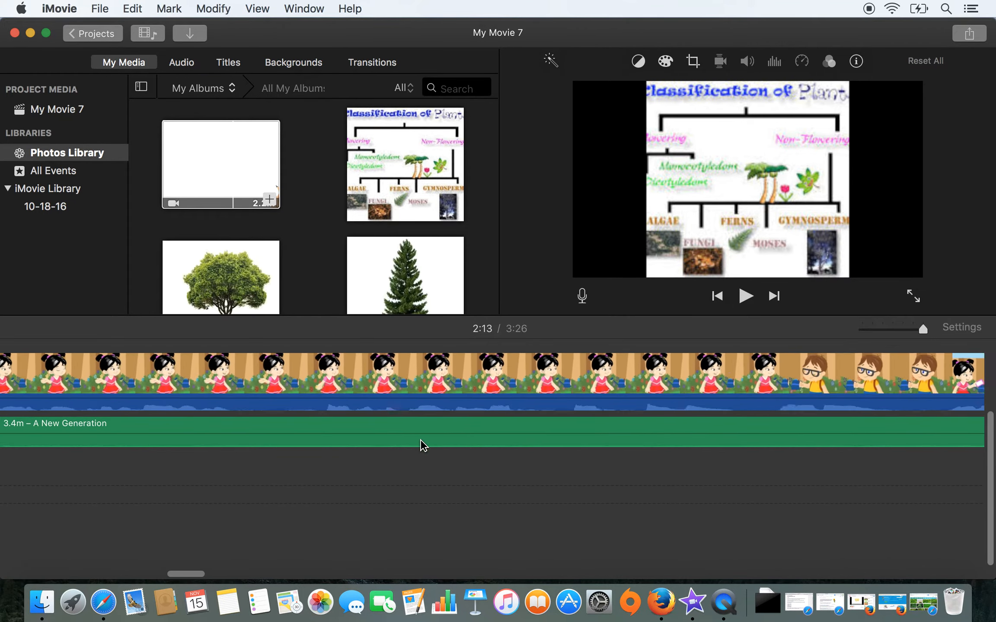
scroll(418, 486, "up", 2)
scroll(418, 486, "right", 10)
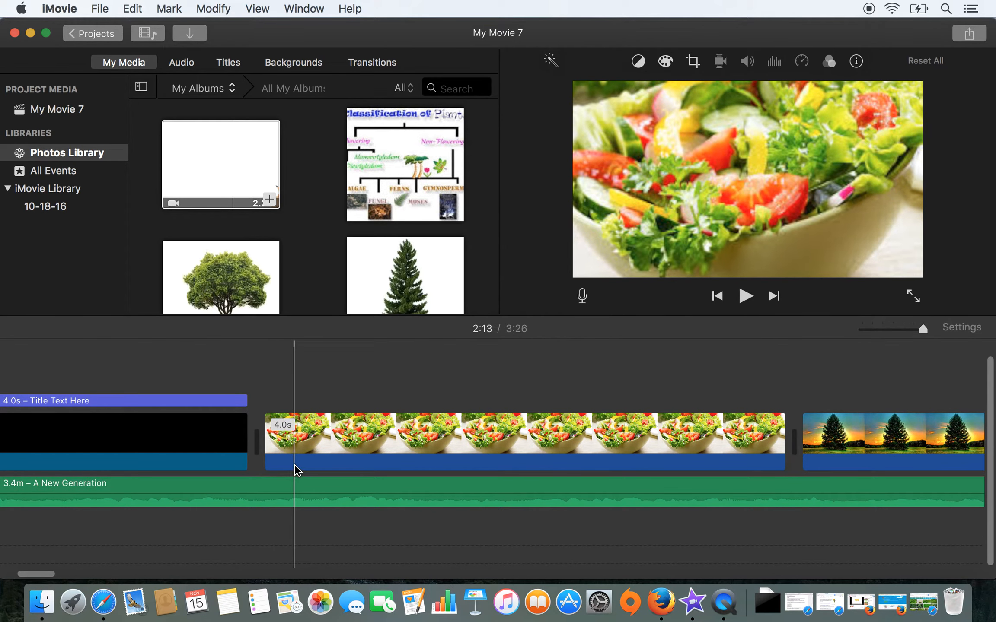
scroll(270, 467, "right", 5)
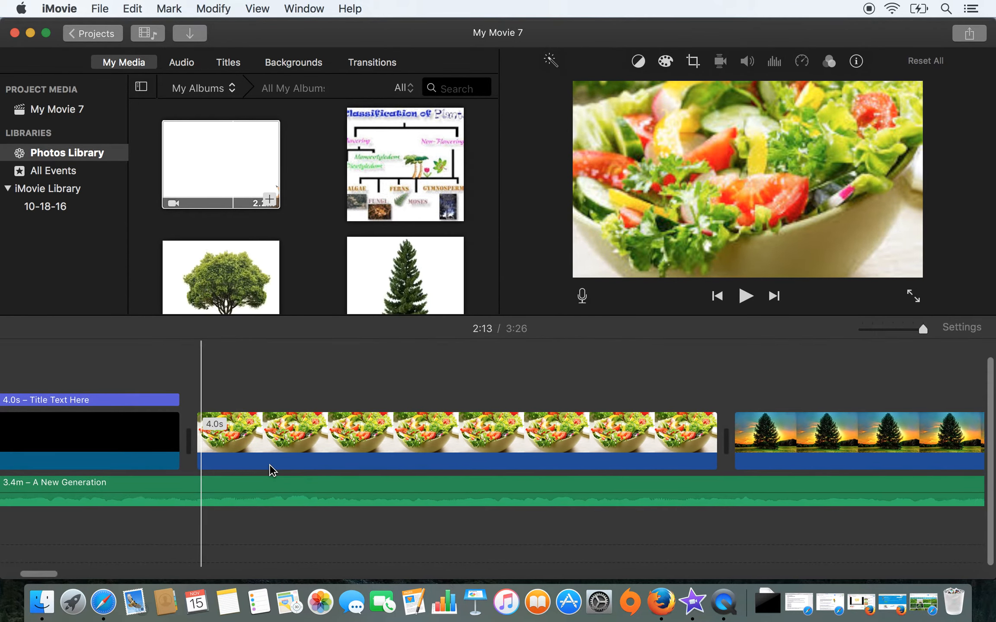
scroll(271, 467, "left", 2)
scroll(270, 468, "right", 10)
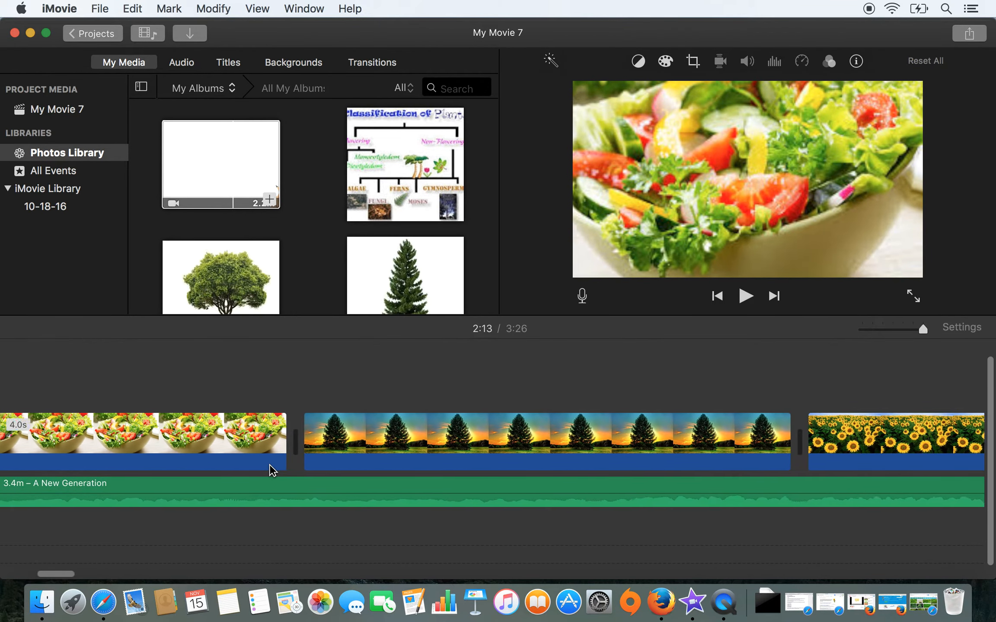
scroll(270, 469, "left", 10)
scroll(270, 468, "left", 2)
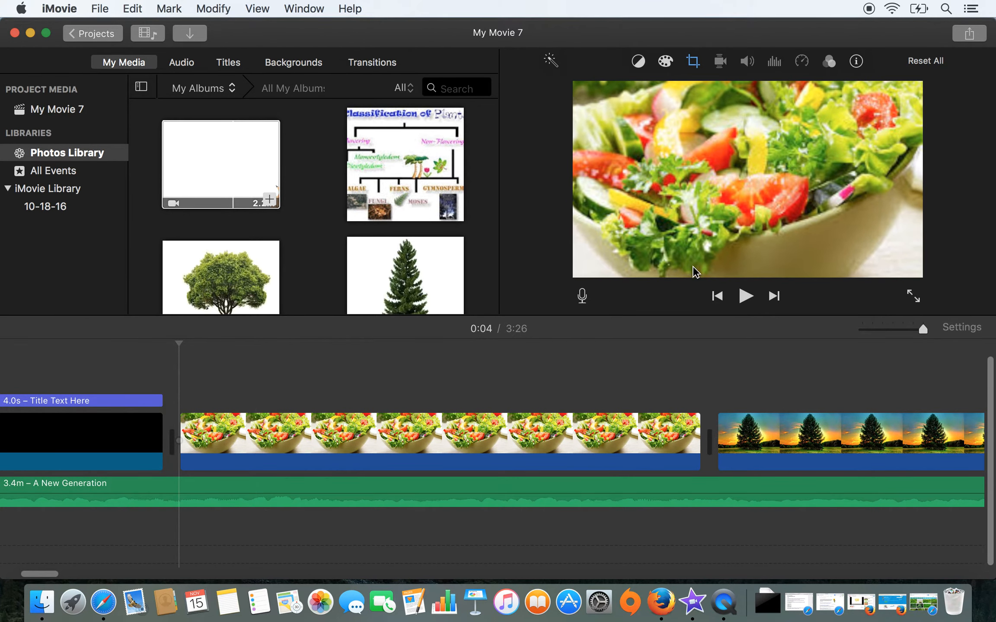
left_click(582, 296)
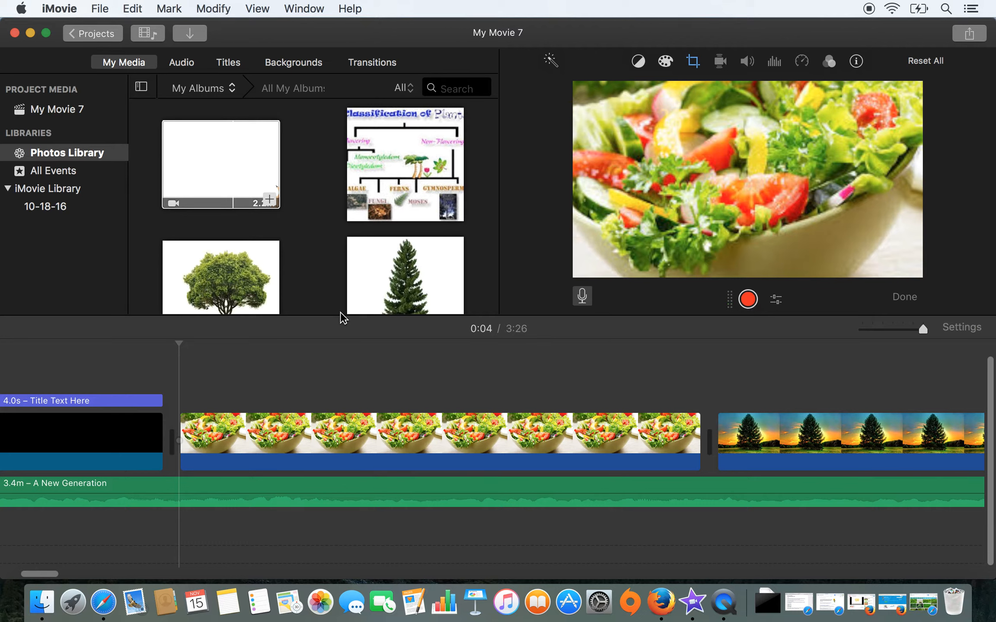
Insert the sunset tree photo from the photo library between the opening title and the salad photo.
scroll(337, 249, "down", 5)
scroll(338, 249, "up", 1)
left_click(396, 165)
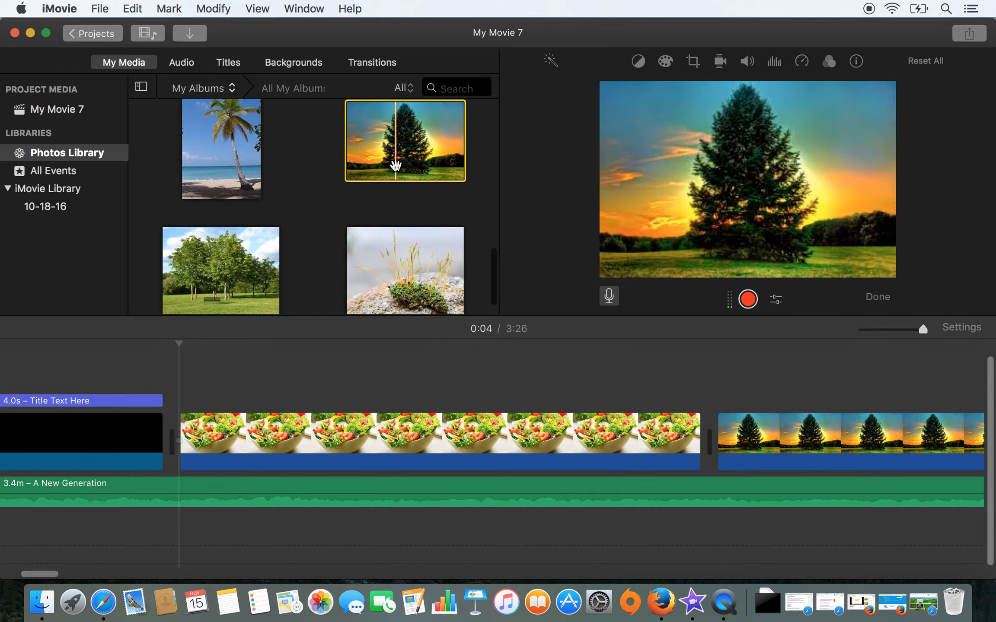
left_click_drag(398, 156, 174, 430)
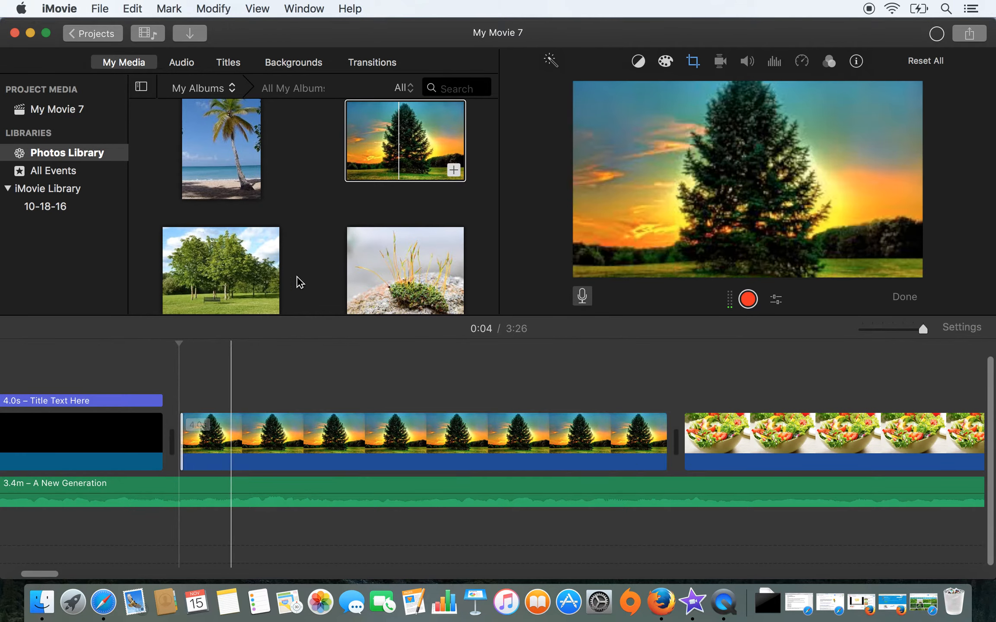
Record a voiceover of about 18.7 s starting at 0:04 on the sunset tree photo and ending over the inserted video's opening.
left_click(748, 299)
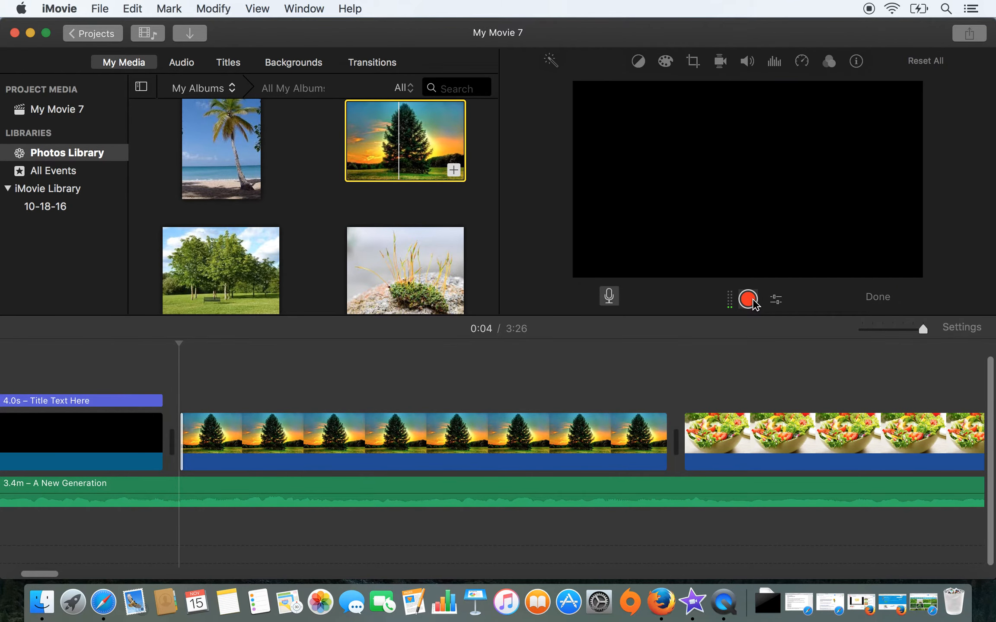
left_click(748, 299)
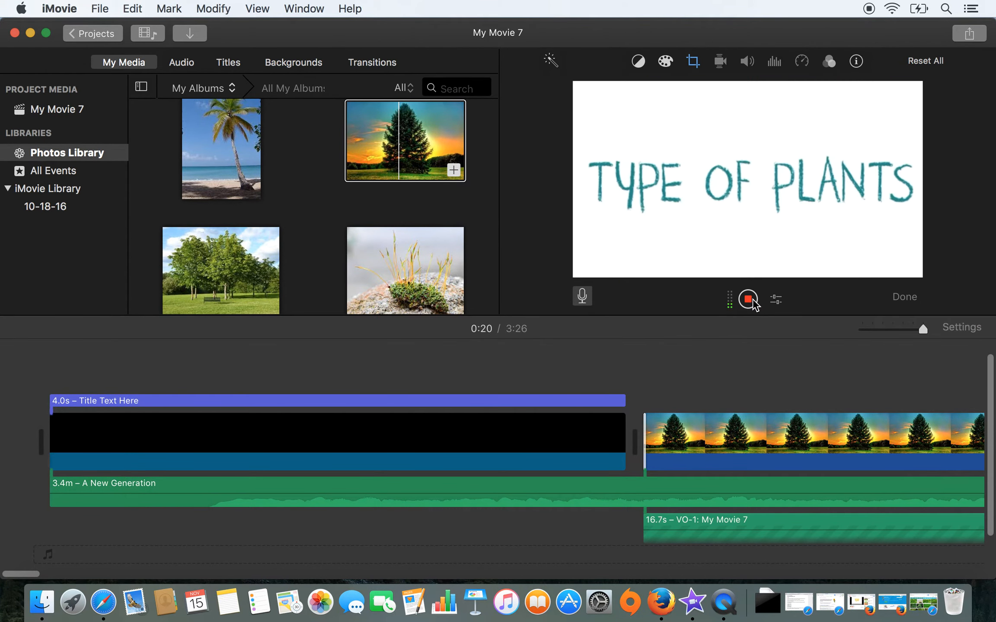
left_click(748, 299)
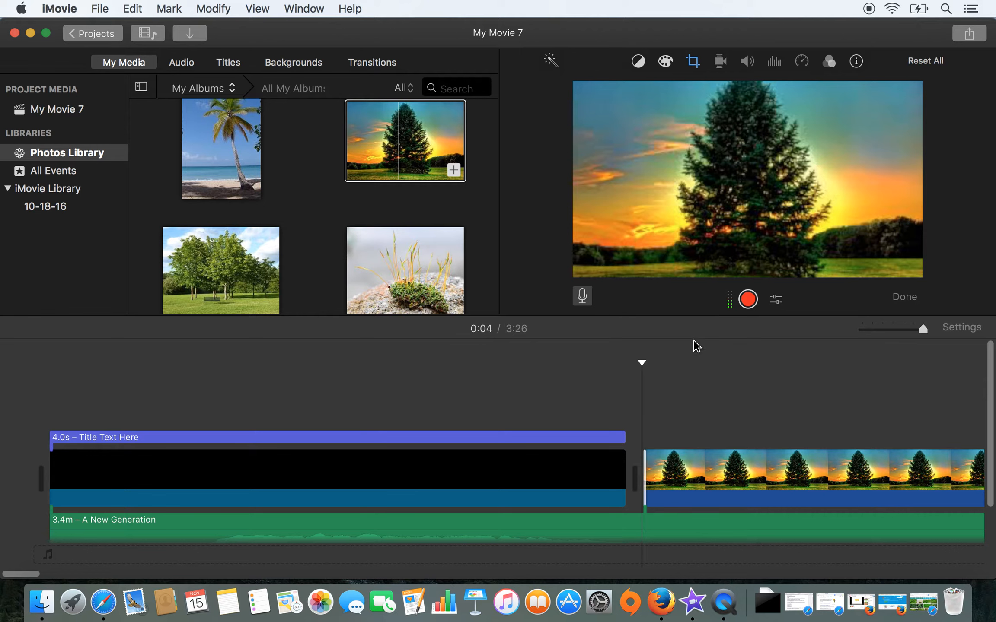
Lengthen the sunflower photo past 6.2 s until it ends together with the voiceover clip.
scroll(663, 407, "right", 10)
scroll(666, 409, "right", 10)
scroll(666, 408, "down", 2)
scroll(666, 408, "right", 10)
scroll(665, 409, "down", 1)
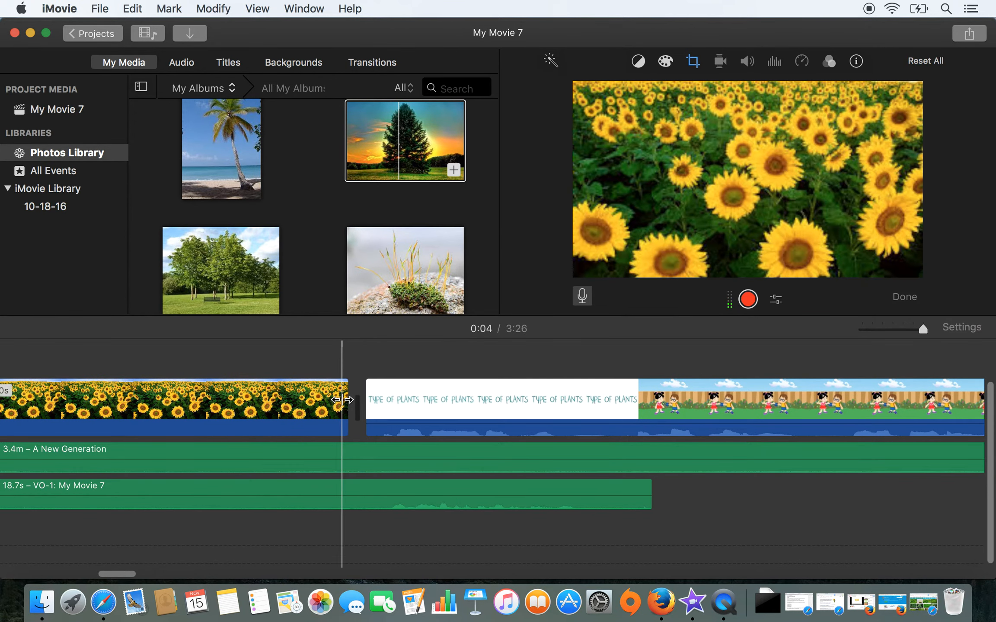
left_click_drag(341, 400, 665, 386)
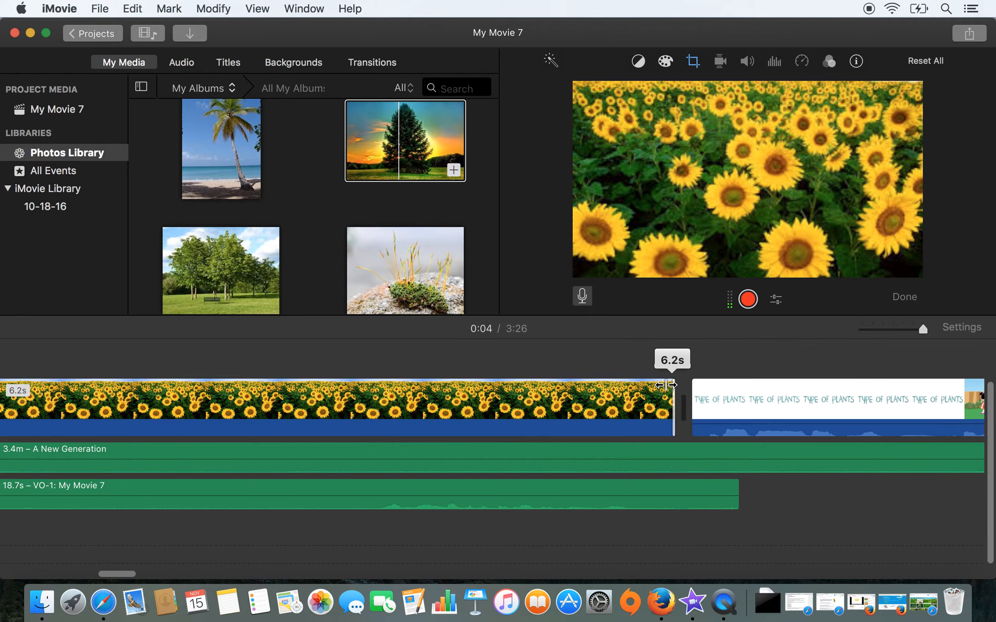
left_click_drag(666, 385, 736, 402)
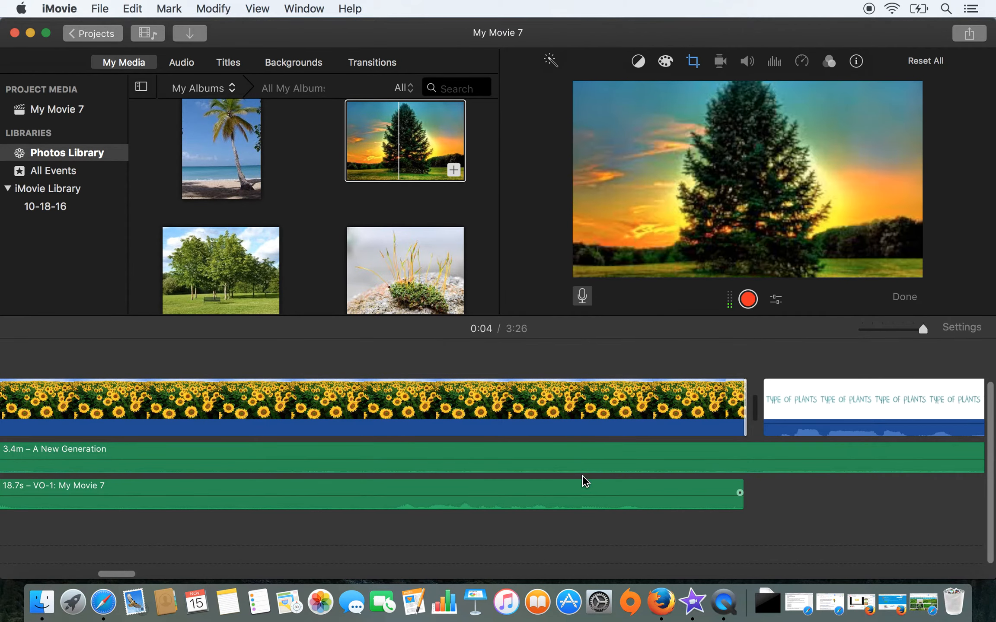
Play the voiceover under the sunflower photo up to the TYPE OF PLANTS card with the system volume raised.
left_click(584, 511)
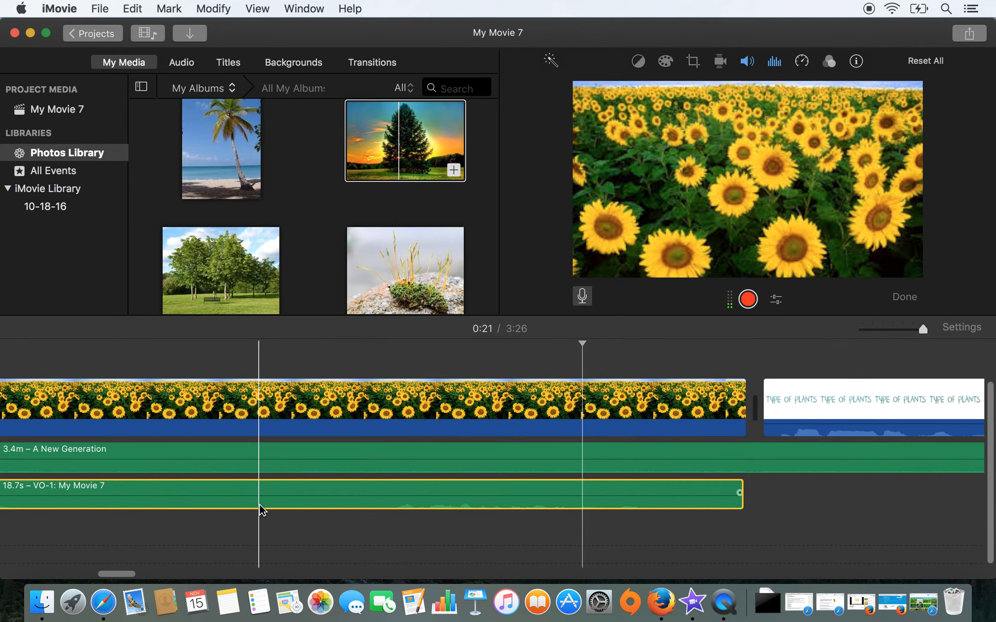
key("space")
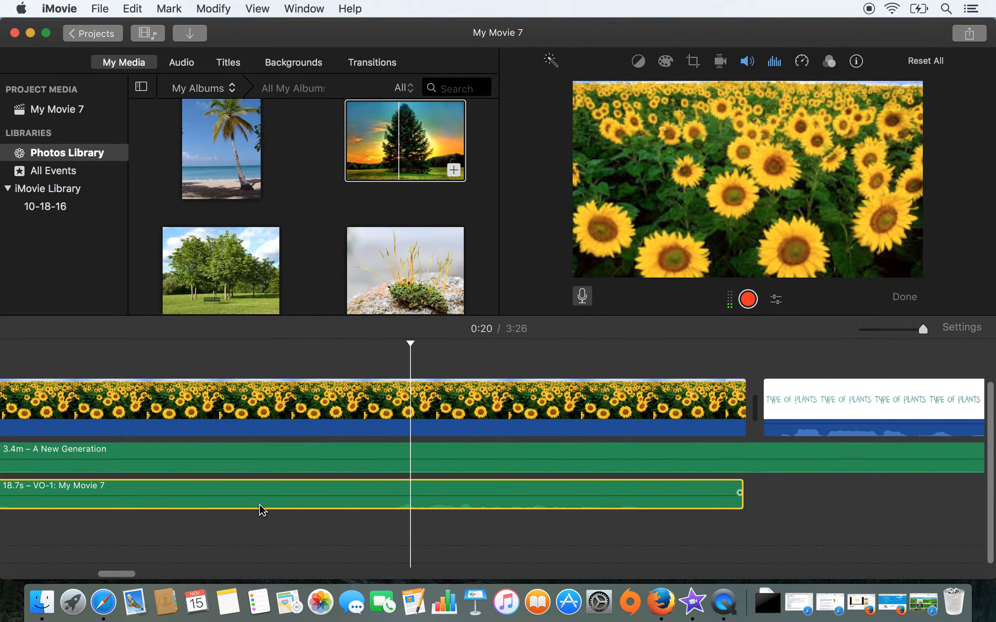
key("F12")
key("F12")
key("F12")
key("F12")
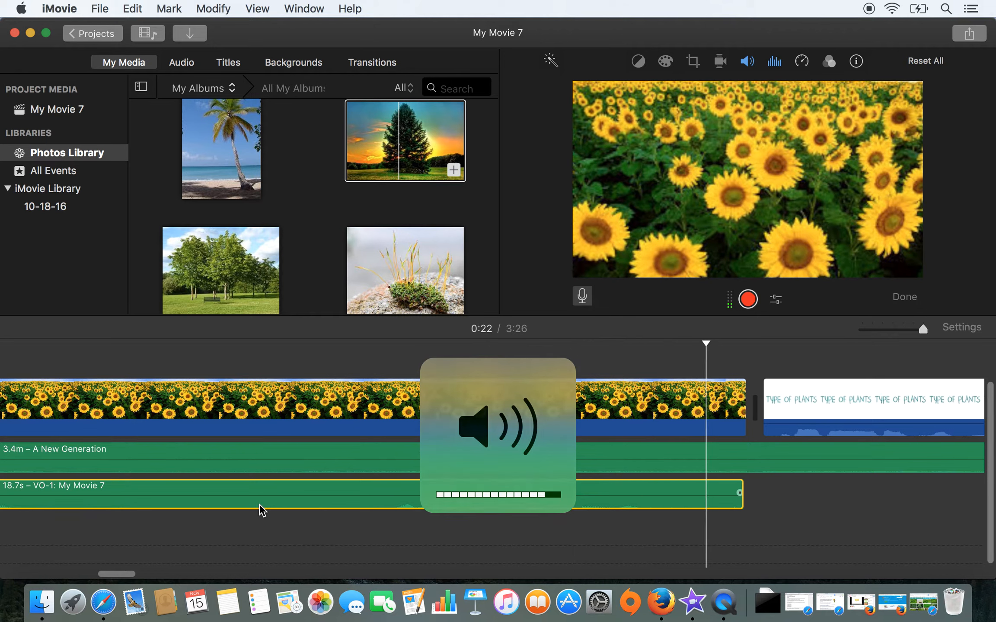
left_click(140, 476)
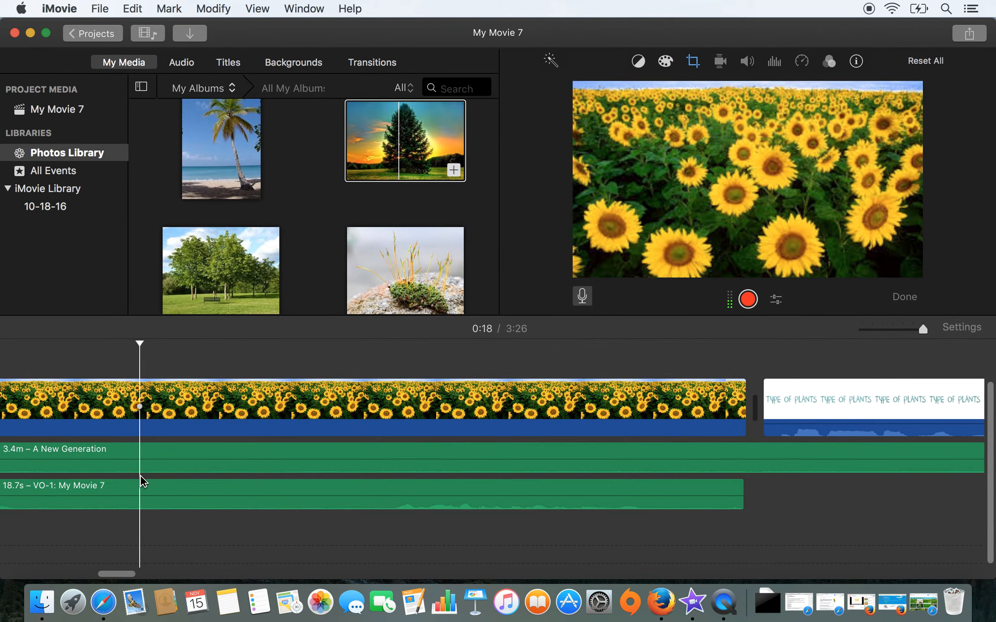
key("F12")
key("F12")
key("space")
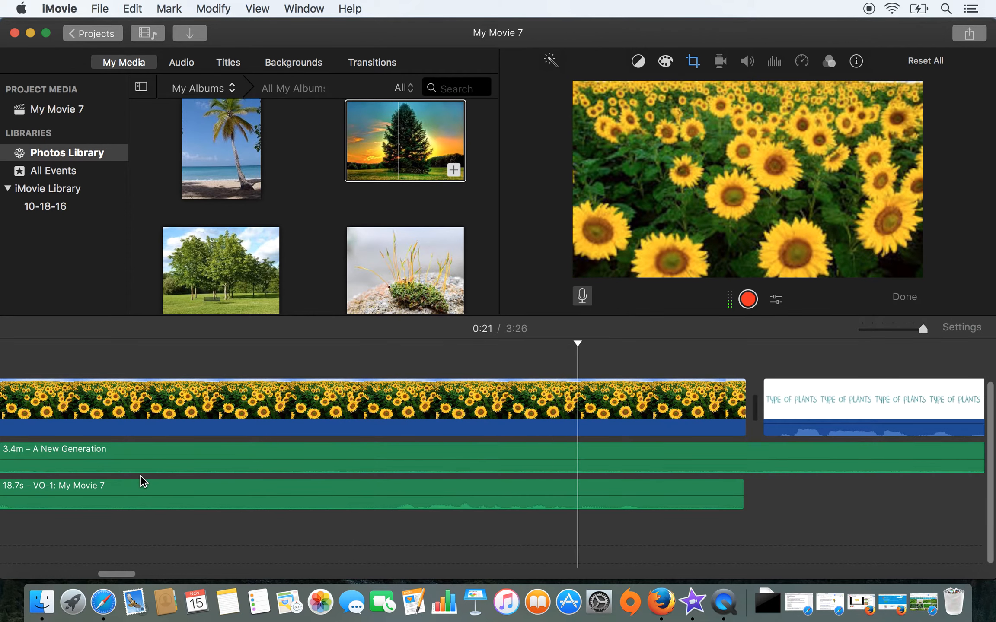
key("space")
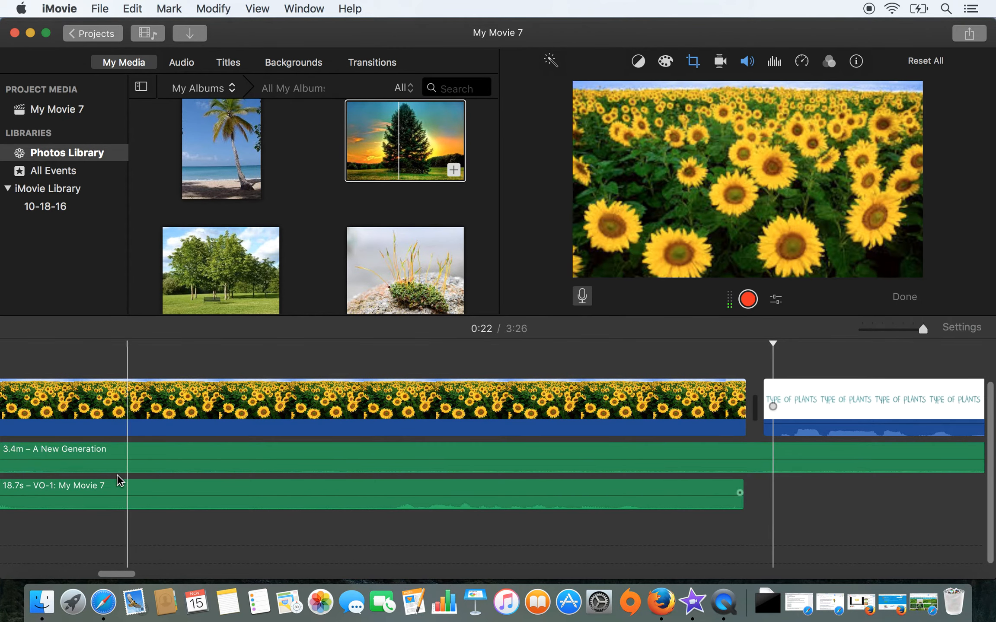
Open the voiceover clip's volume settings and adjust the ducking level for other clips to about the slider's middle.
scroll(155, 482, "left", 5)
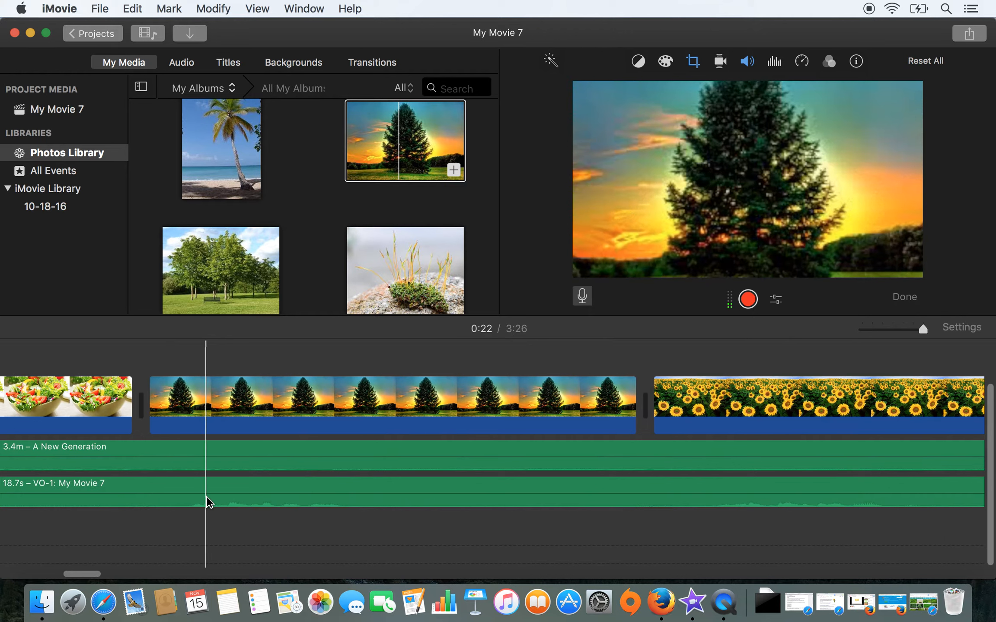
left_click(208, 503)
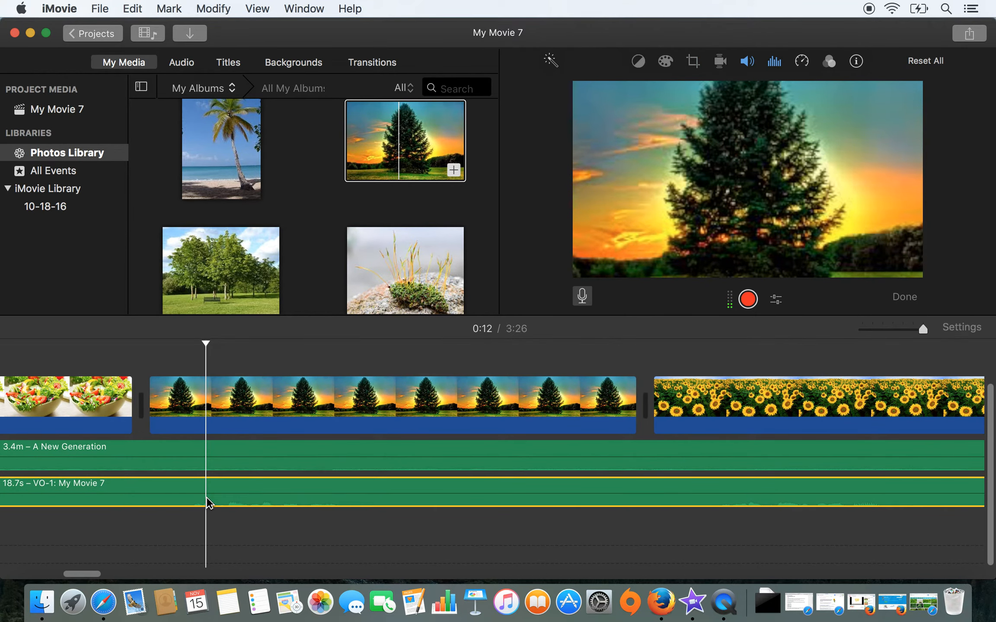
left_click(748, 62)
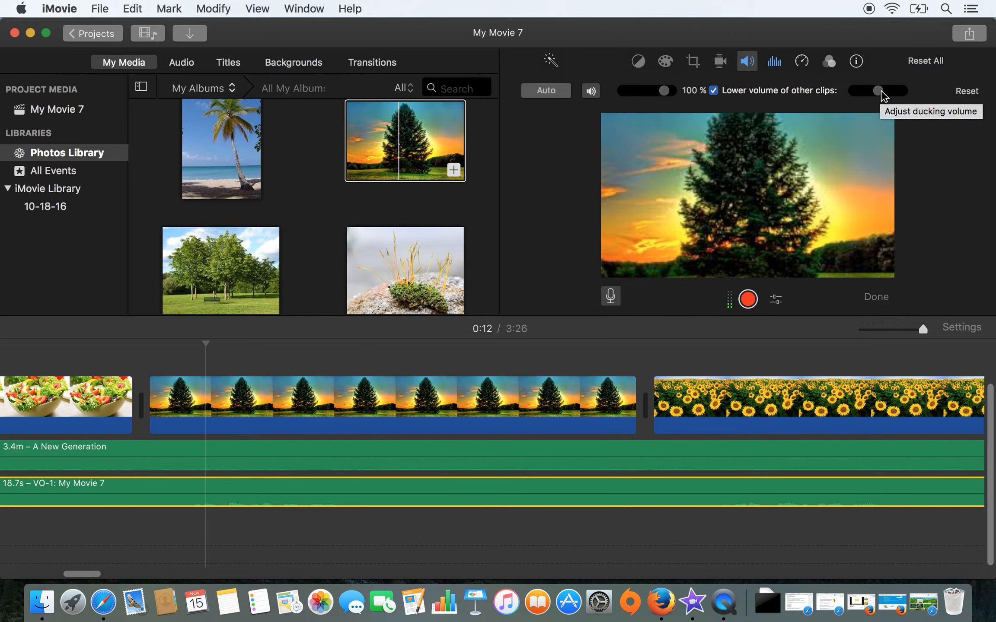
left_click_drag(877, 92, 877, 91)
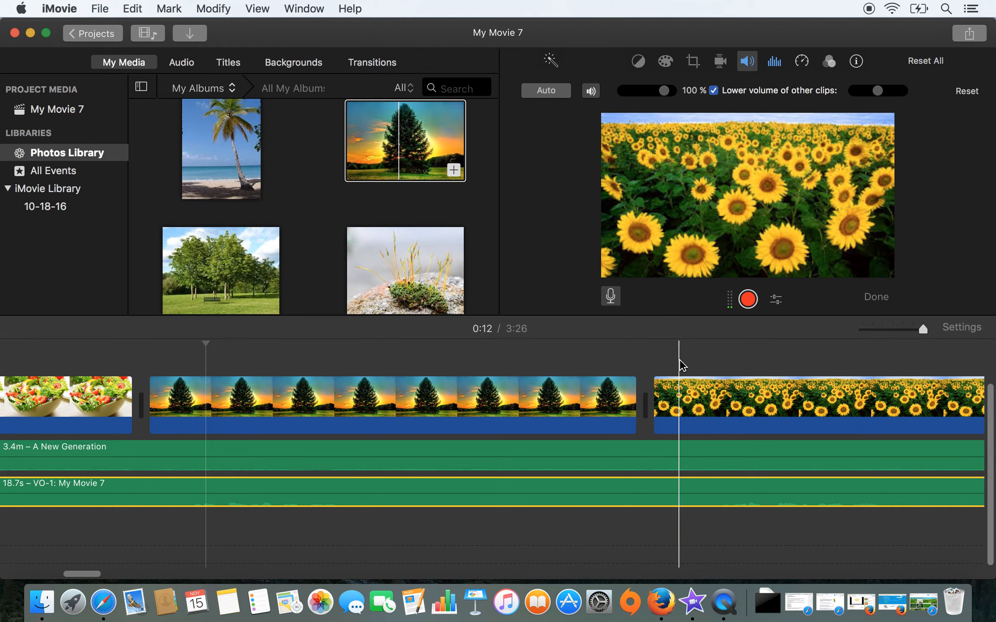
Play from the end of the voiceover into the inserted video's garden scene to check the sound transition.
scroll(645, 433, "right", 15)
scroll(645, 434, "right", 15)
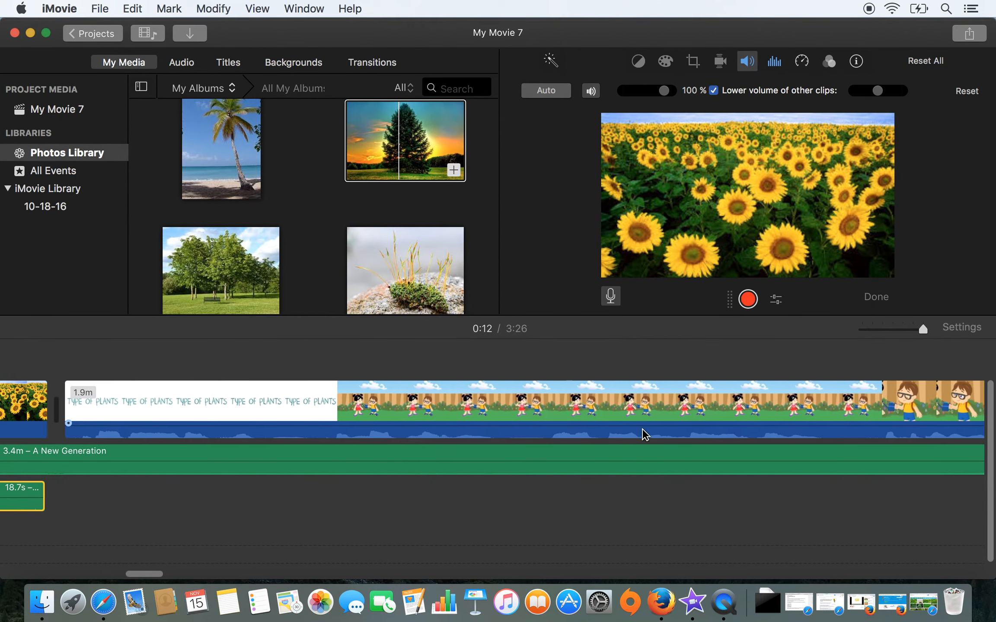
scroll(644, 433, "left", 10)
scroll(645, 434, "left", 10)
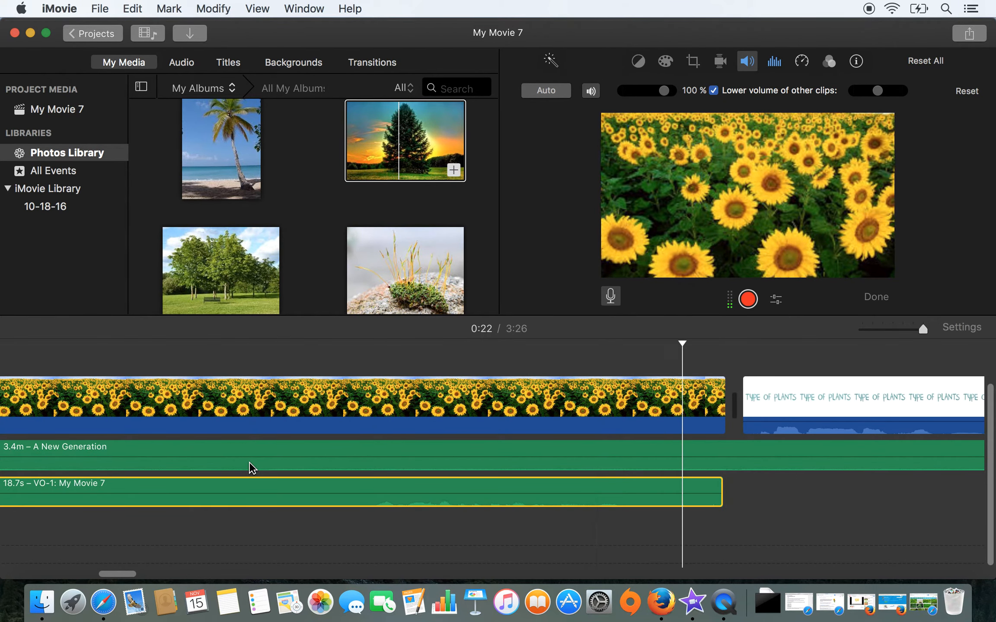
scroll(246, 466, "right", 15)
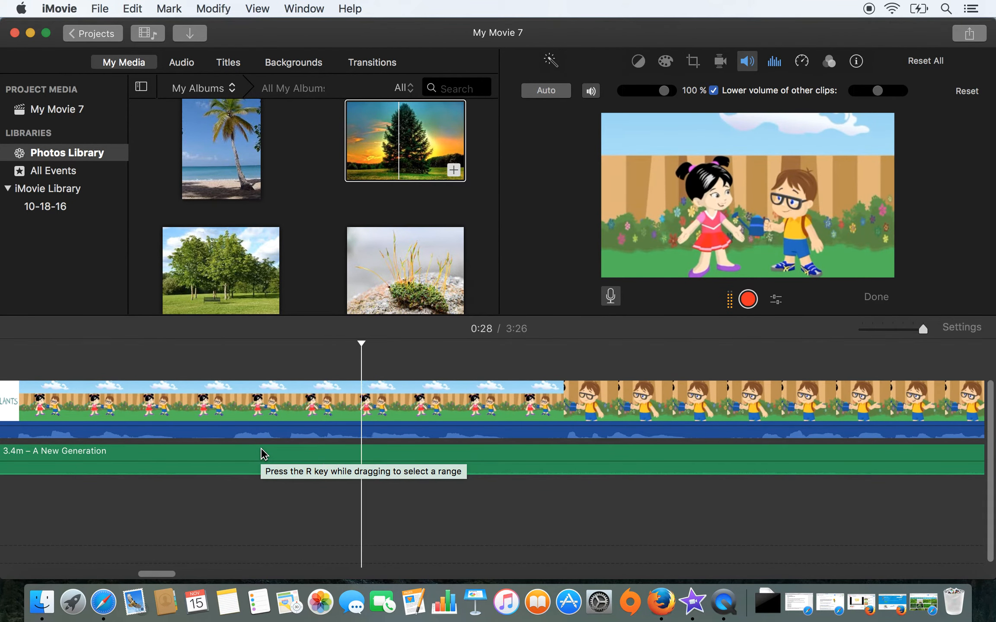
scroll(264, 455, "right", 10)
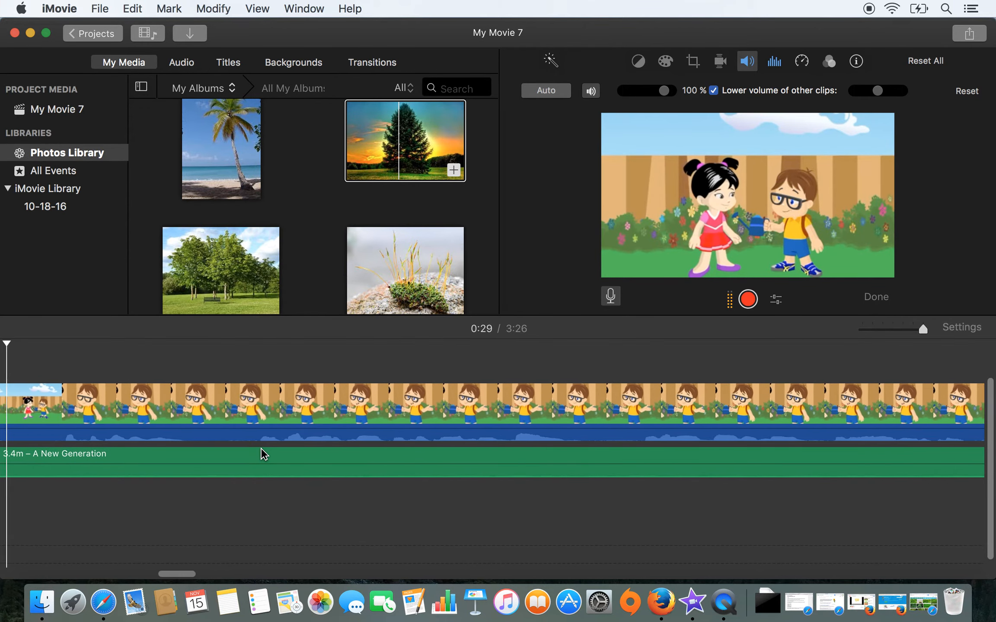
Lengthen the Classification of Plants chart that follows the inserted video to 18.6 s.
scroll(264, 454, "right", 10)
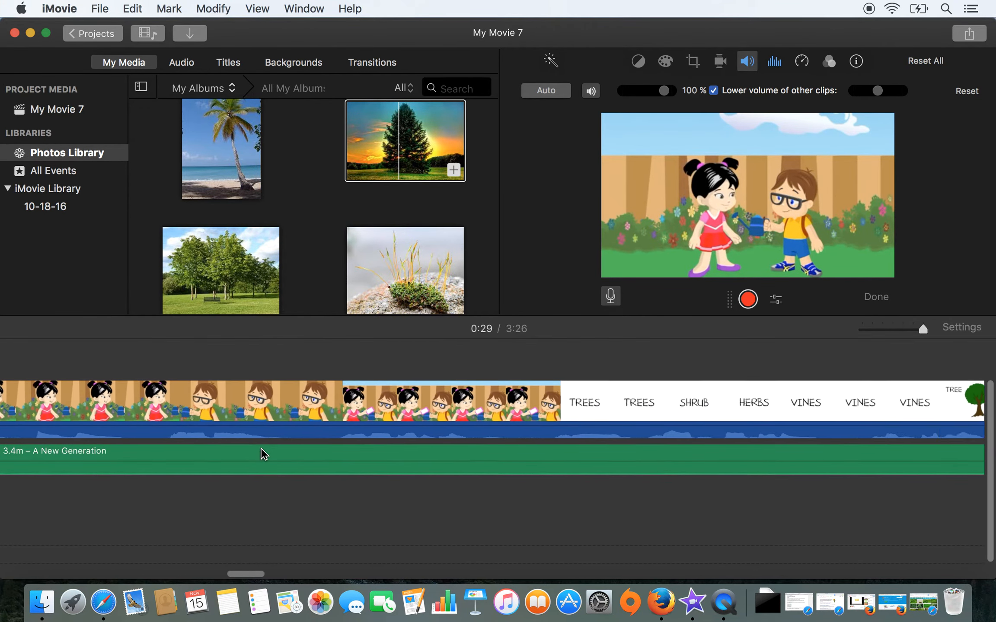
scroll(263, 455, "right", 10)
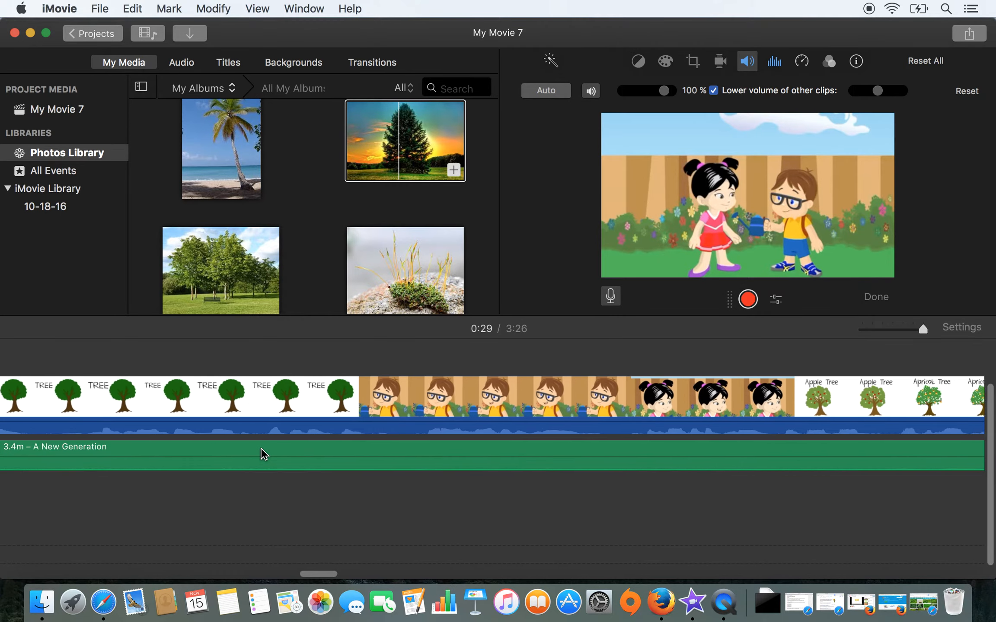
scroll(264, 454, "right", 12)
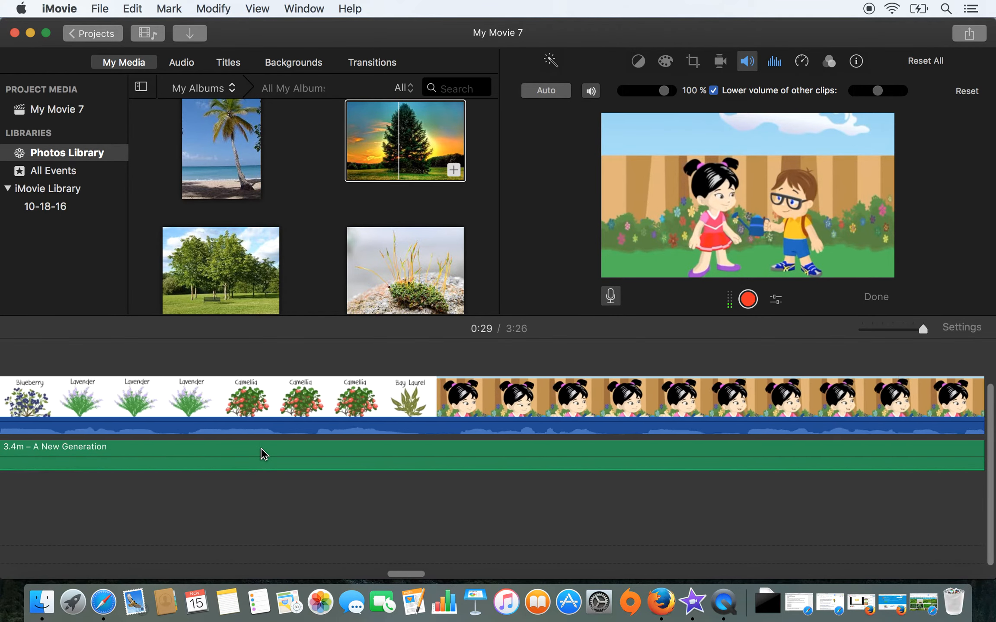
scroll(264, 454, "right", 12)
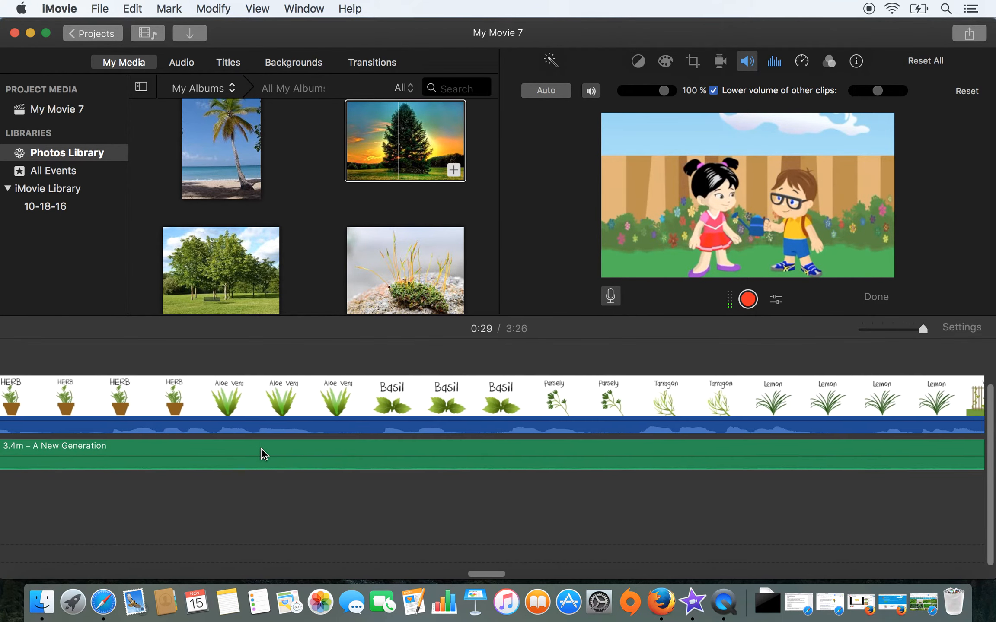
scroll(263, 455, "right", 4)
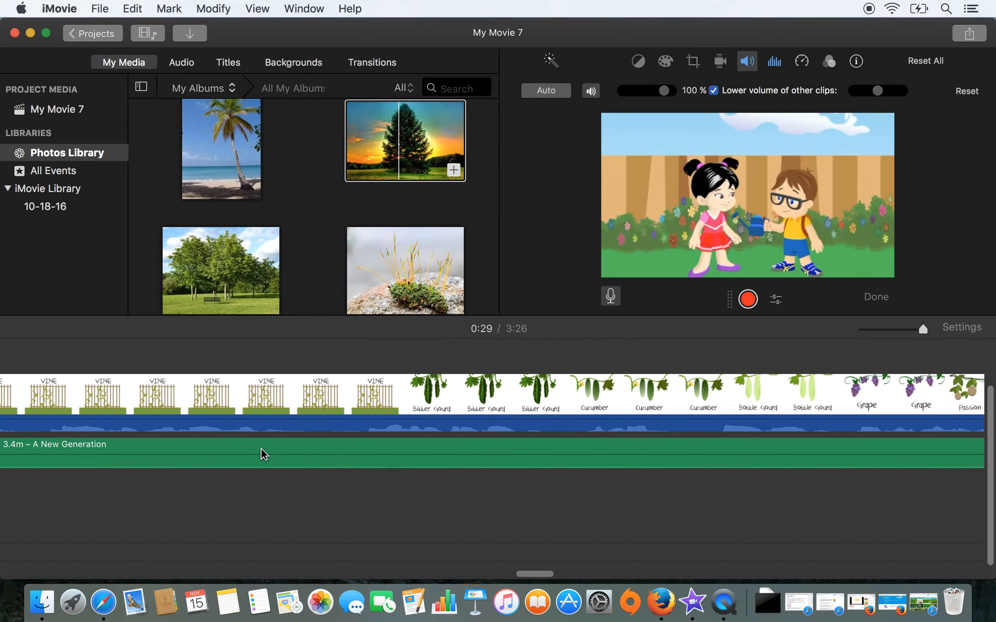
scroll(264, 454, "left", 3)
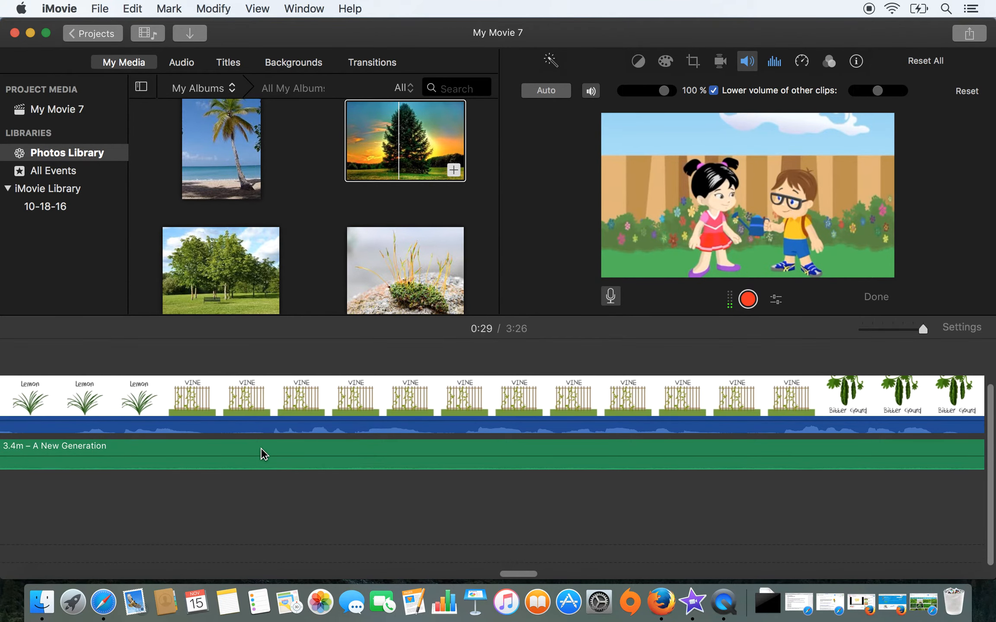
scroll(265, 454, "right", 8)
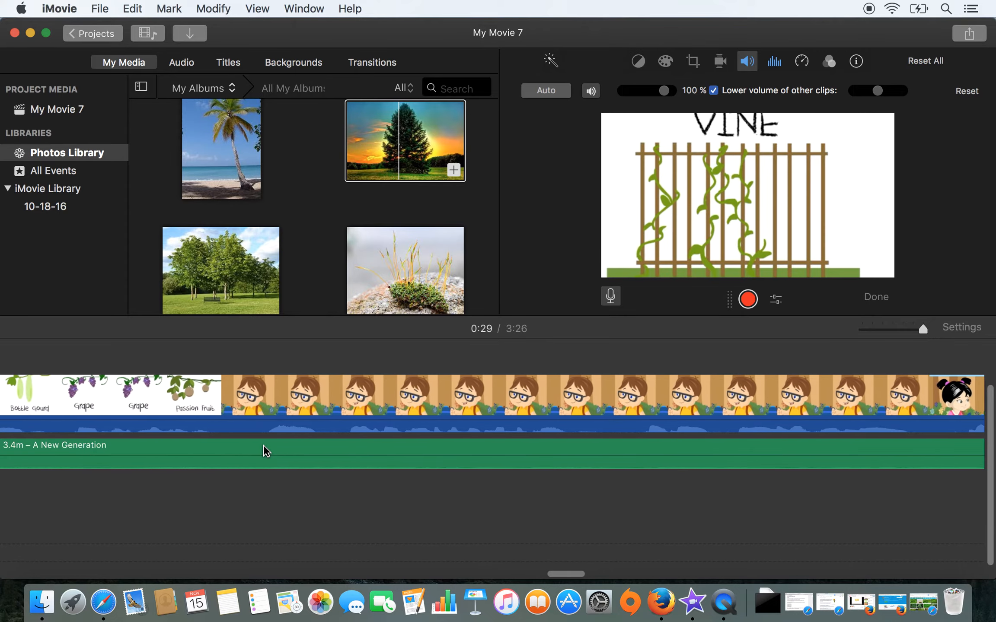
scroll(264, 452, "right", 10)
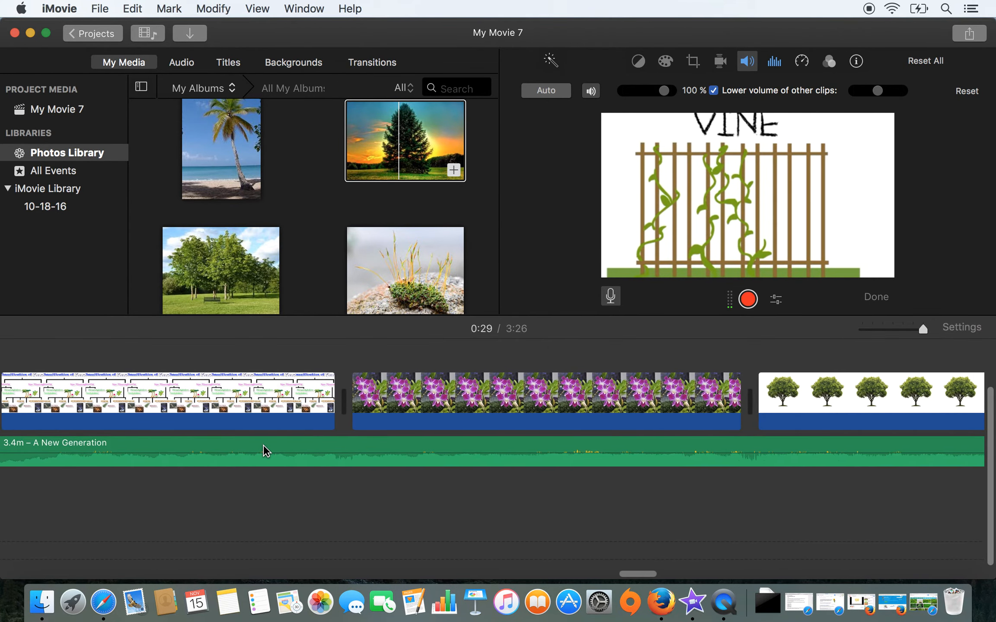
scroll(265, 452, "left", 7)
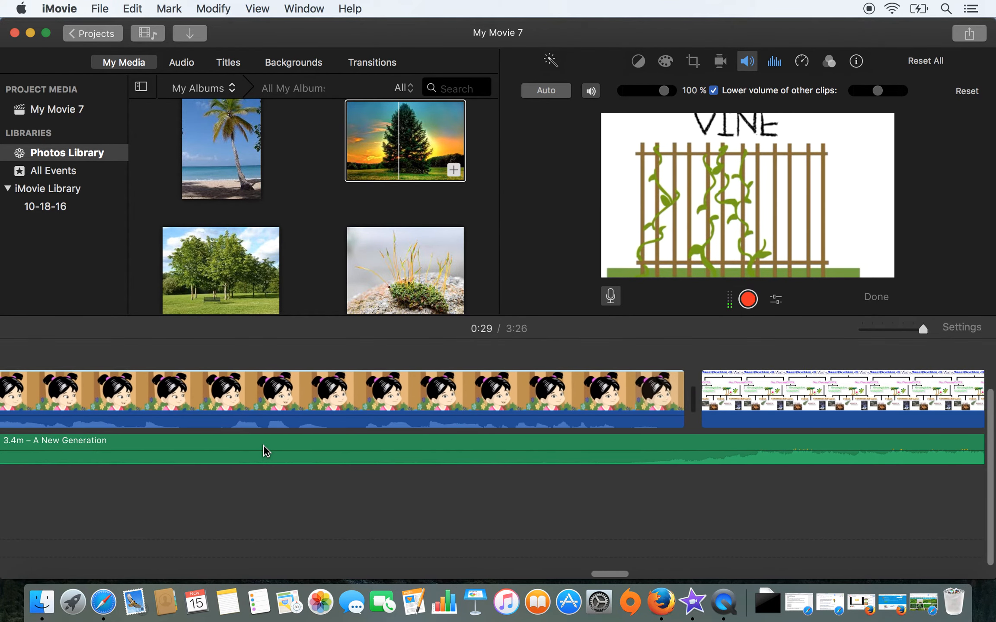
scroll(263, 446, "right", 5)
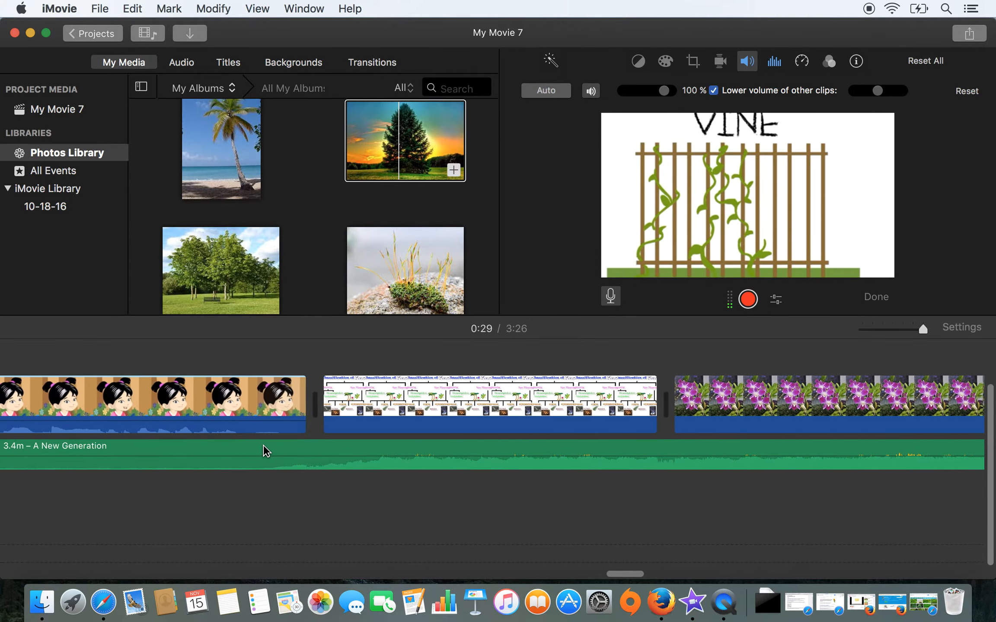
left_click(401, 389)
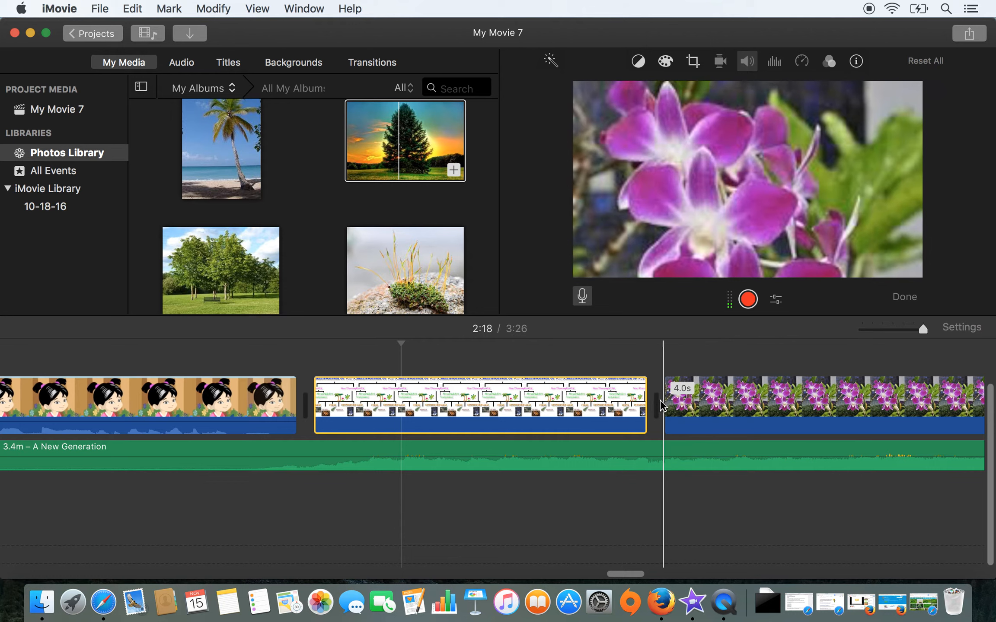
left_click_drag(644, 401, 925, 391)
left_click_drag(993, 413, 739, 395)
scroll(737, 390, "left", 15)
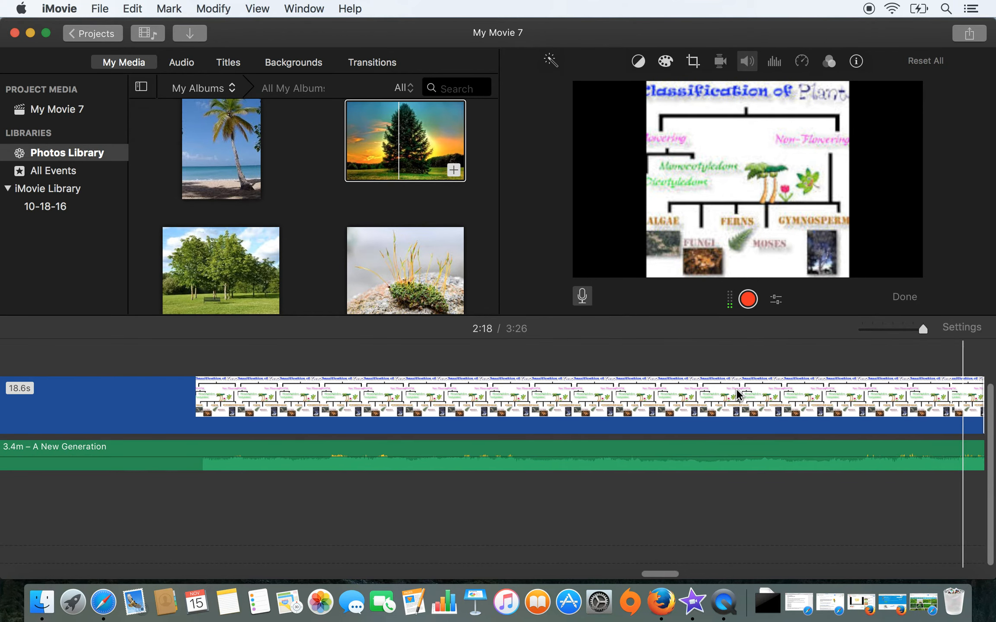
scroll(736, 388, "right", 5)
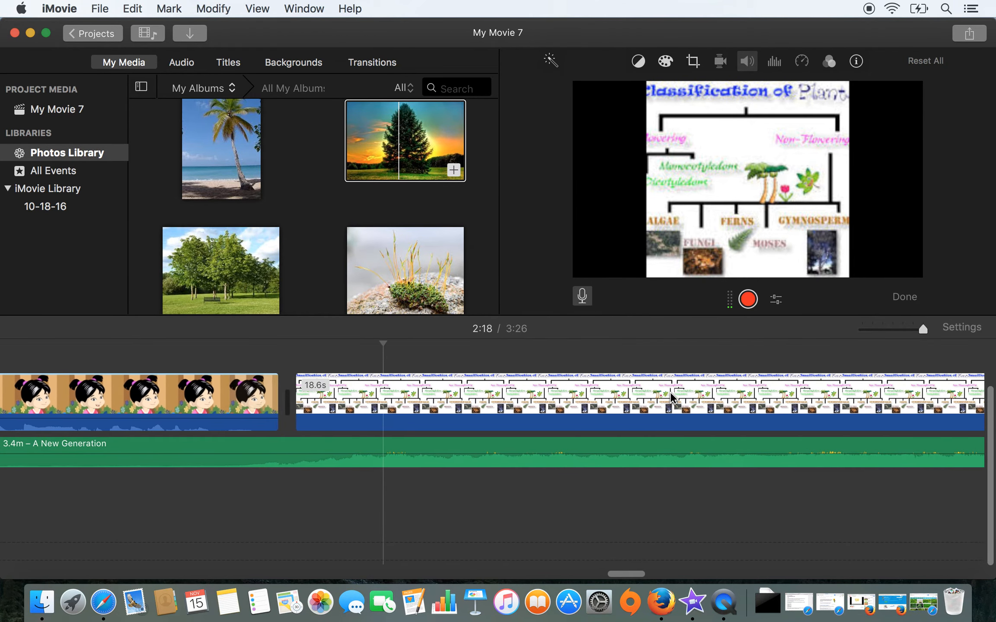
Record a voiceover of about 17.5 s starting at the beginning of the Classification of Plants chart.
left_click(288, 437)
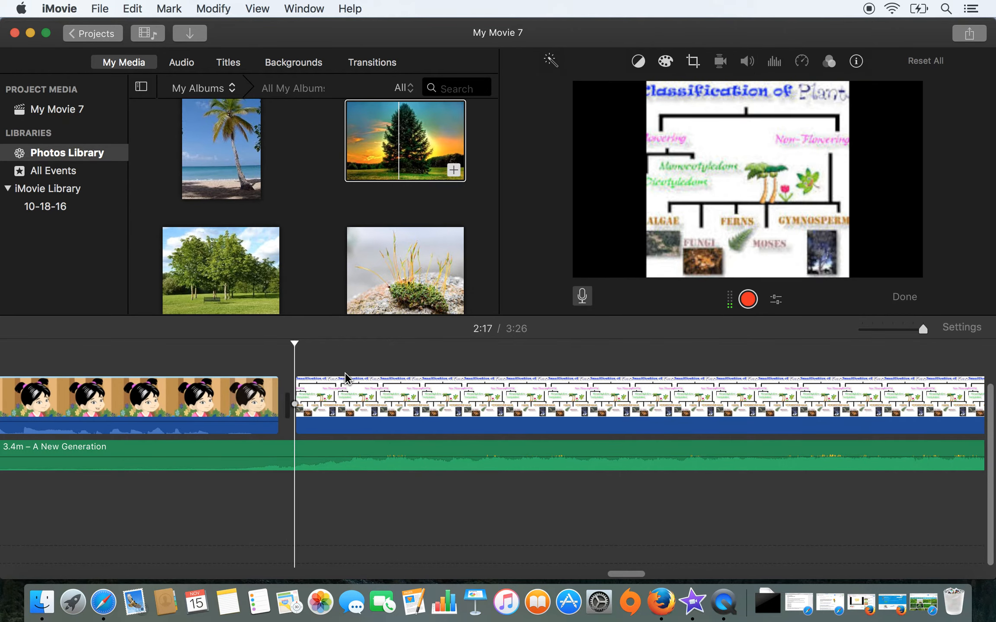
left_click(747, 299)
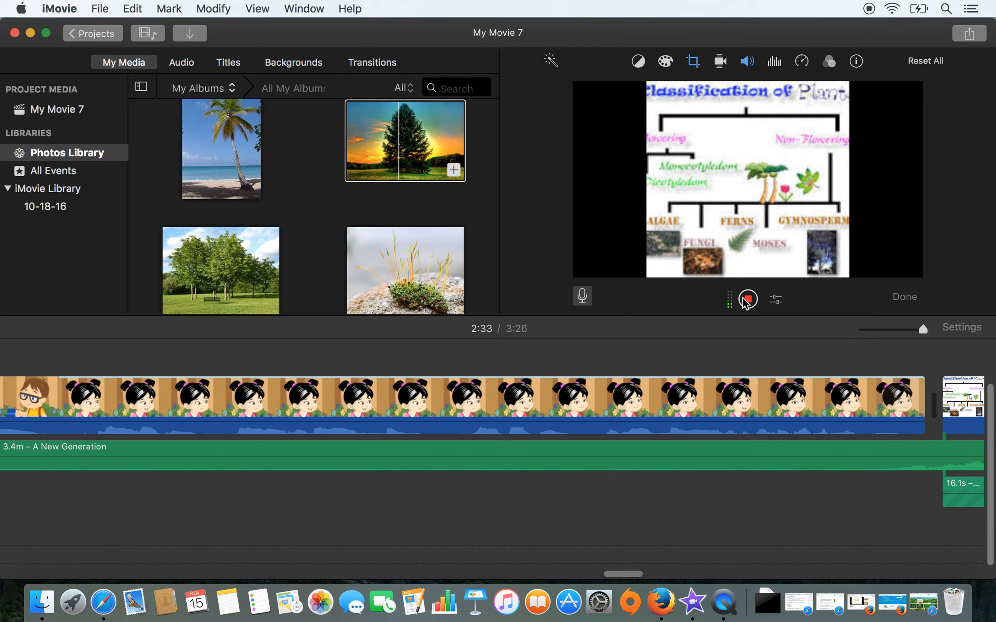
left_click(746, 299)
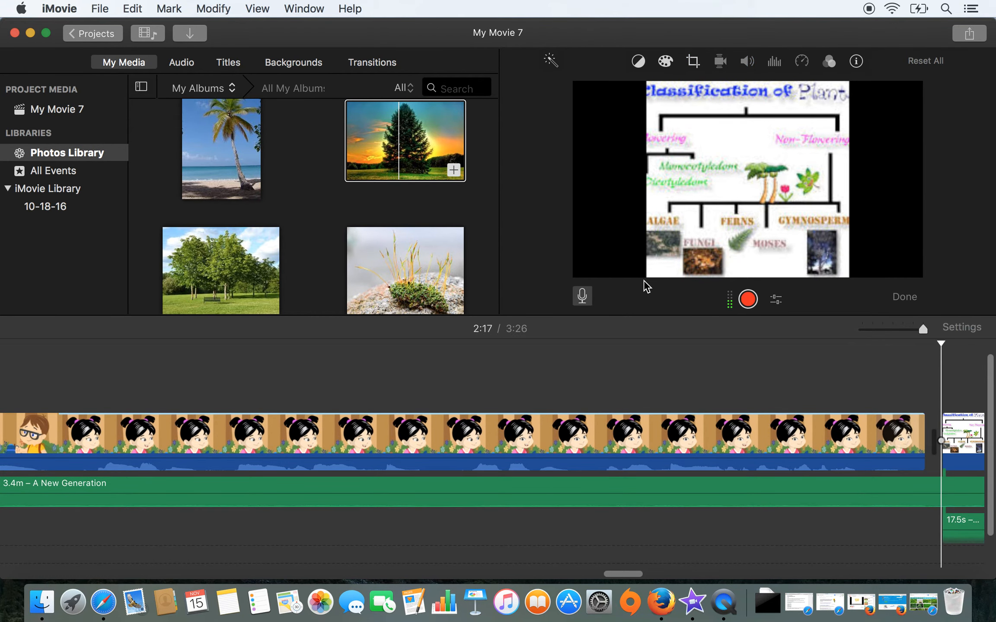
Play the new voiceover from the start of the chart into the tree photo, lowering the system volume.
scroll(609, 458, "right", 15)
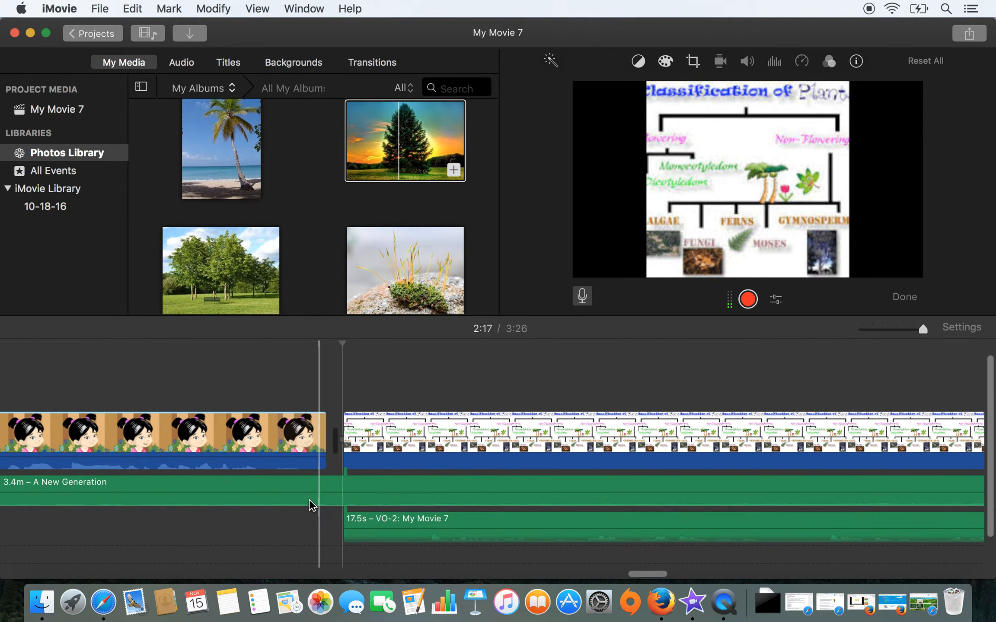
key("space")
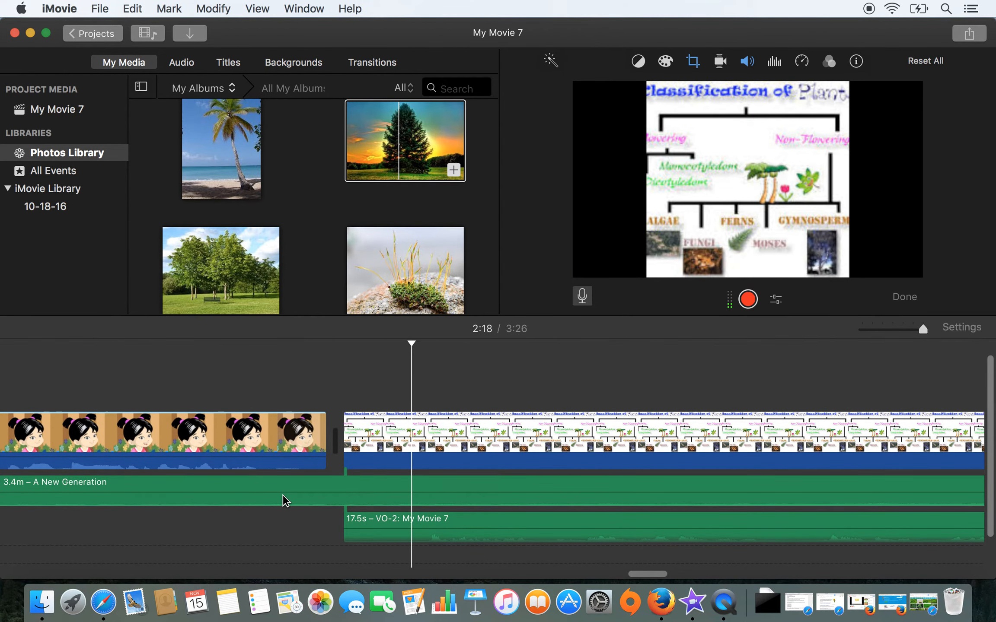
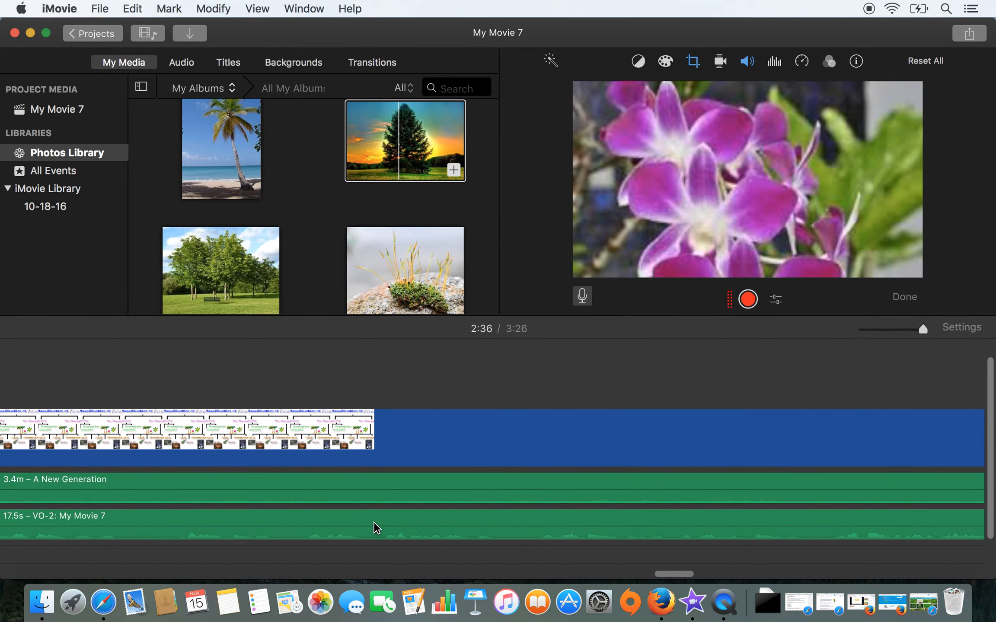
key("F11")
key("F11")
key("F11")
key("F11")
key("F11")
key("F11")
key("F11")
key("F11")
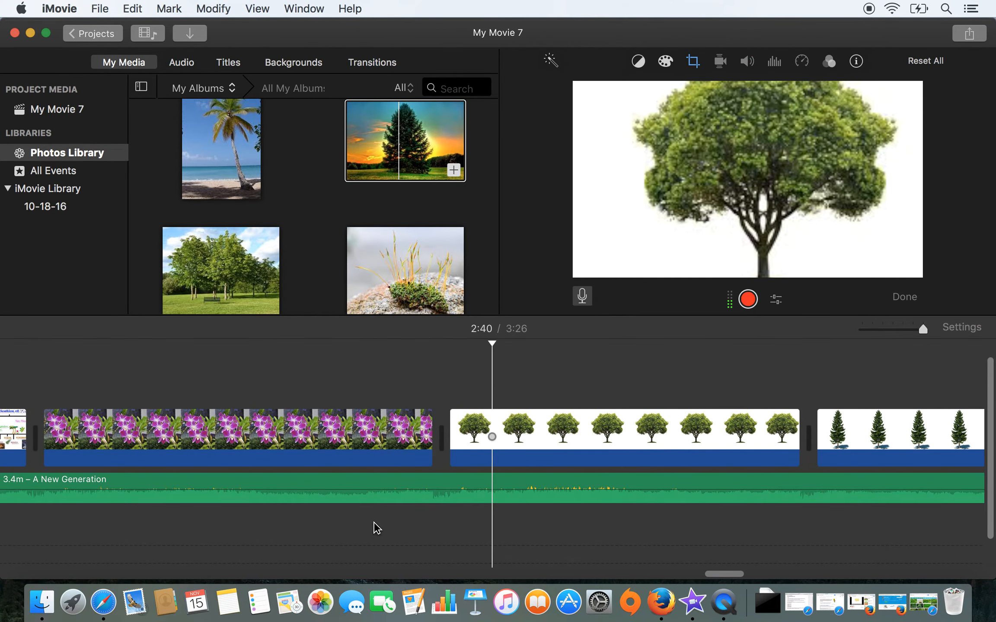
Open the volume settings of the voiceover clip under the Classification of Plants chart.
scroll(333, 528, "left", 15)
left_click(285, 506)
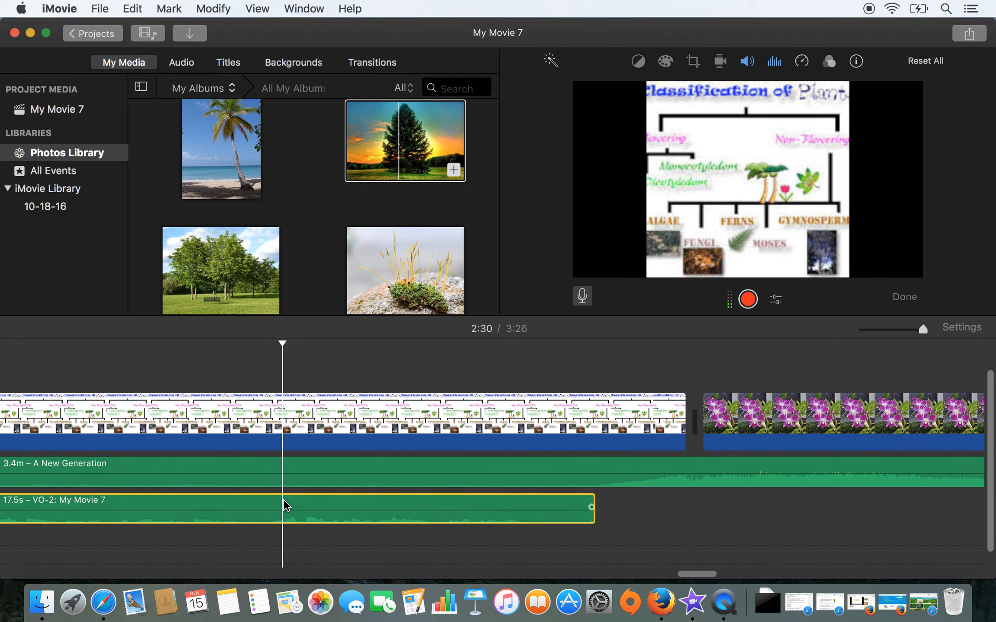
left_click(747, 63)
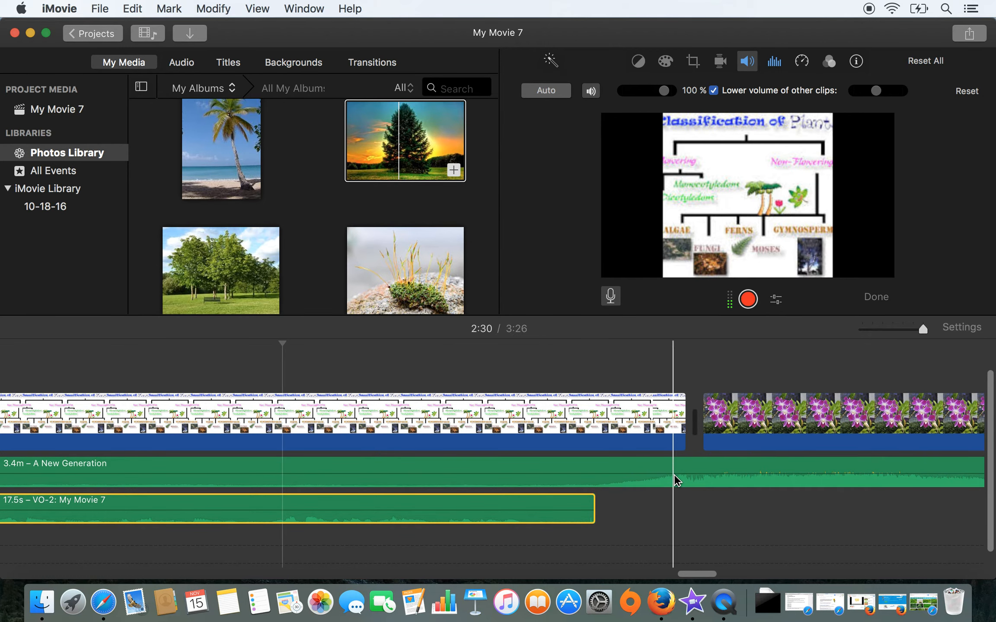
Set the background music's volume to 79% and play from the chart's voiceover into the palm tree photo.
left_click(674, 474)
mouse_move(674, 474)
left_mouse_down()
mouse_move(669, 486)
mouse_move(671, 474)
left_mouse_up()
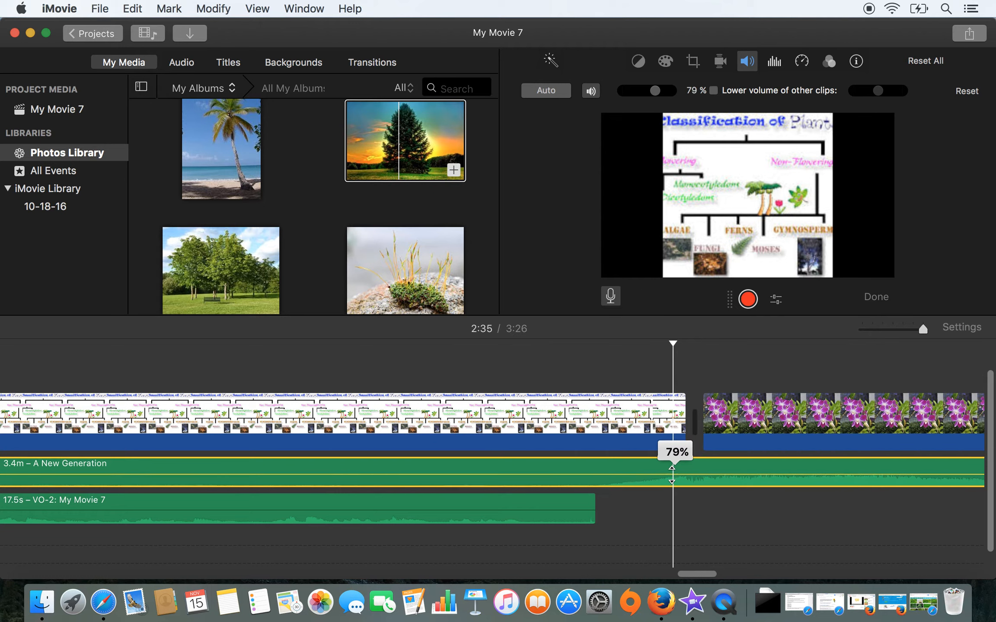
left_click(168, 486)
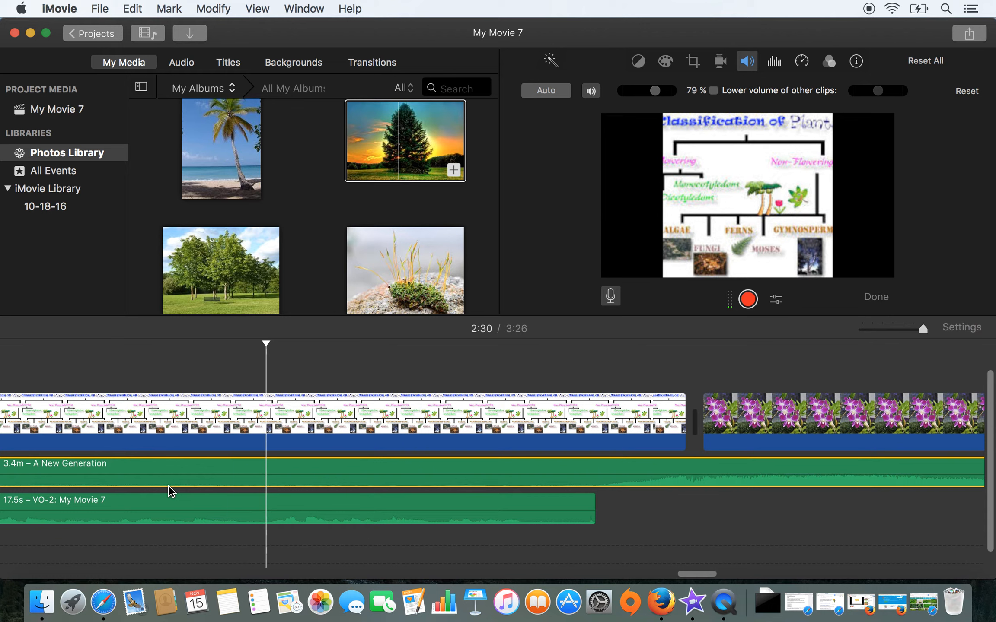
key("F12")
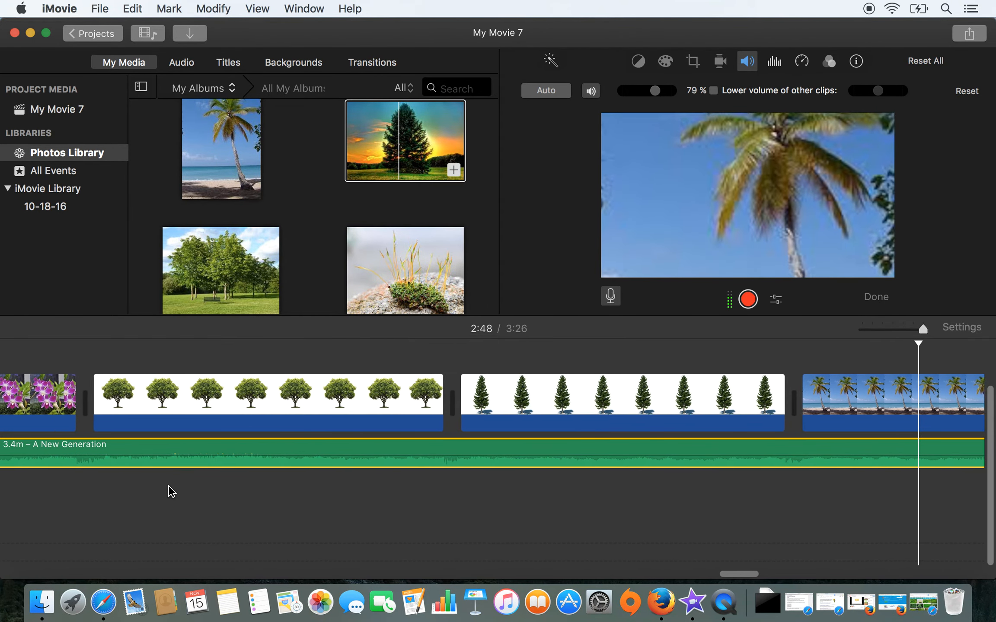
Look over the remaining photos and preview the scrolling credits clip at the end of the project.
scroll(172, 491, "right", 10)
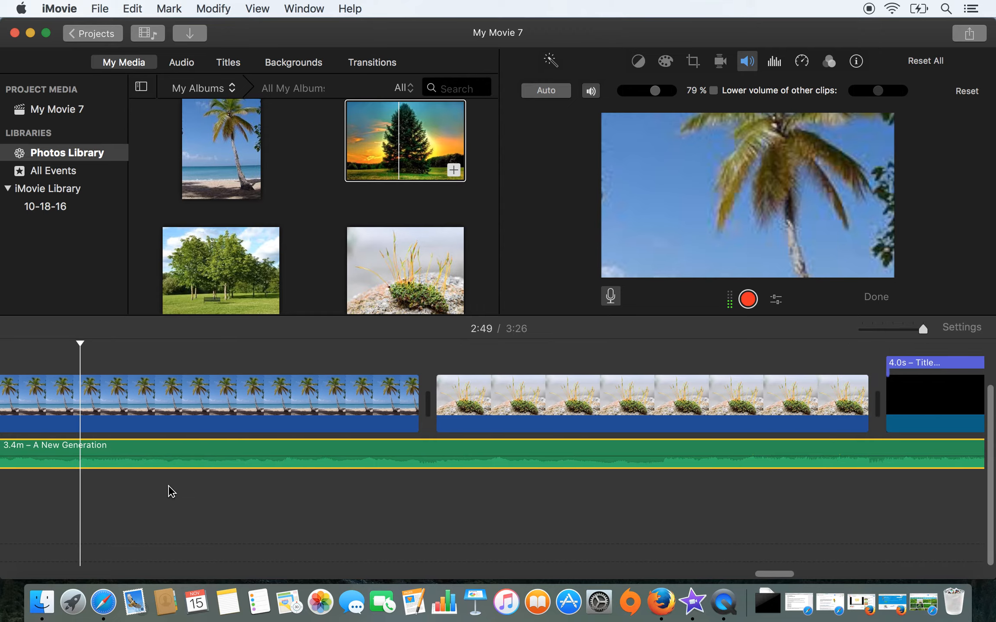
scroll(172, 492, "right", 5)
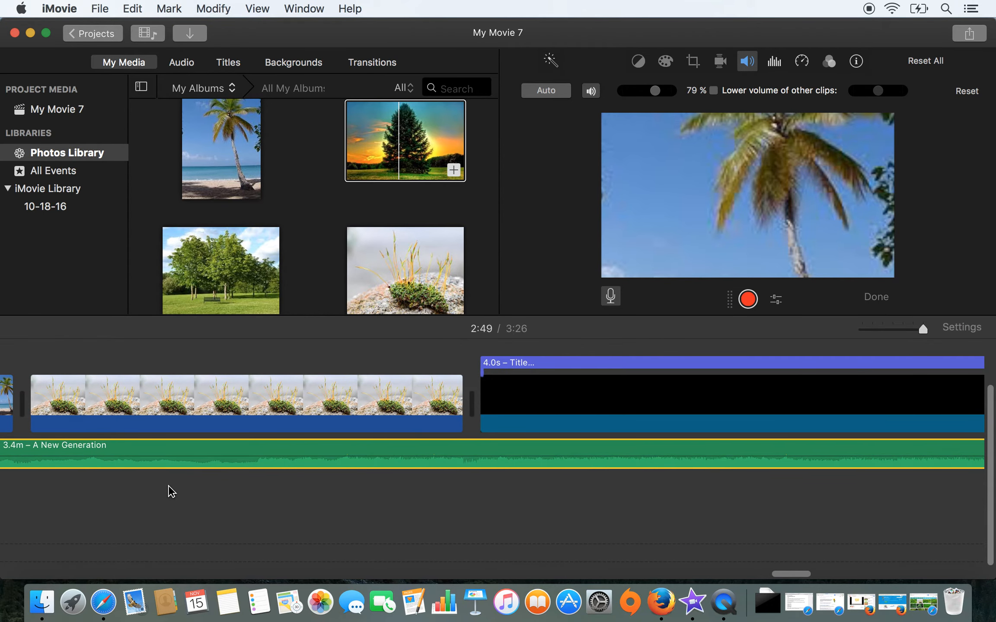
scroll(171, 492, "right", 4)
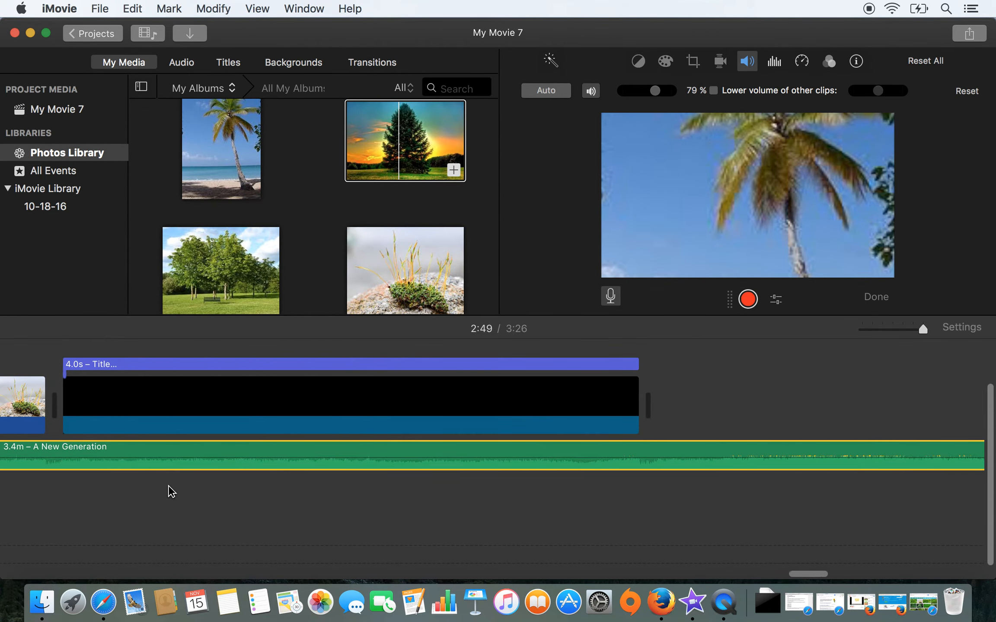
left_click(228, 399)
Add Circle Open transitions between the opening title and the sunset tree photo, and between that photo and the salad photo.
scroll(226, 395, "left", 15)
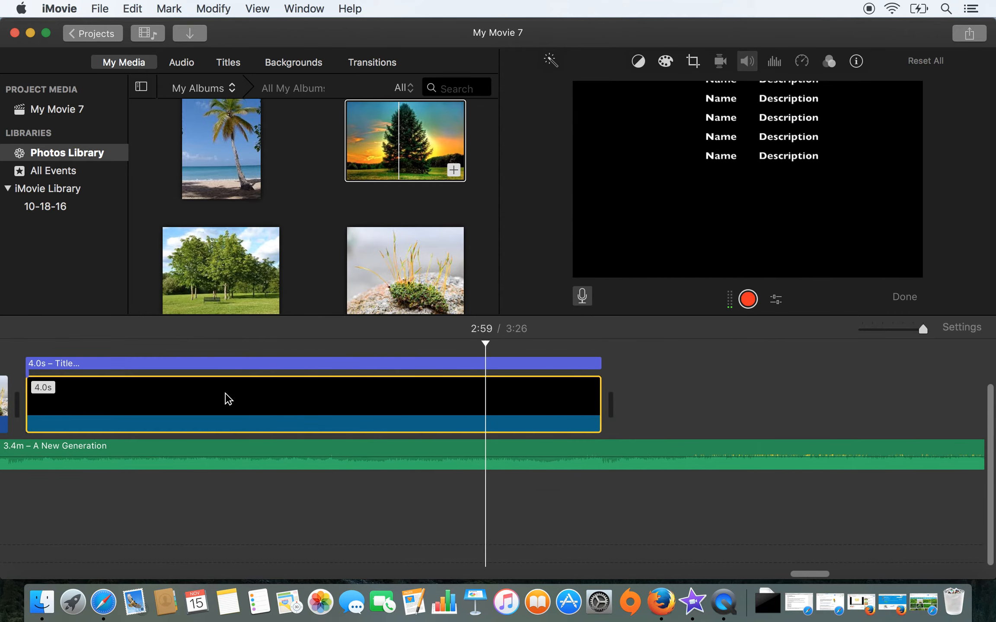
scroll(226, 397, "left", 20)
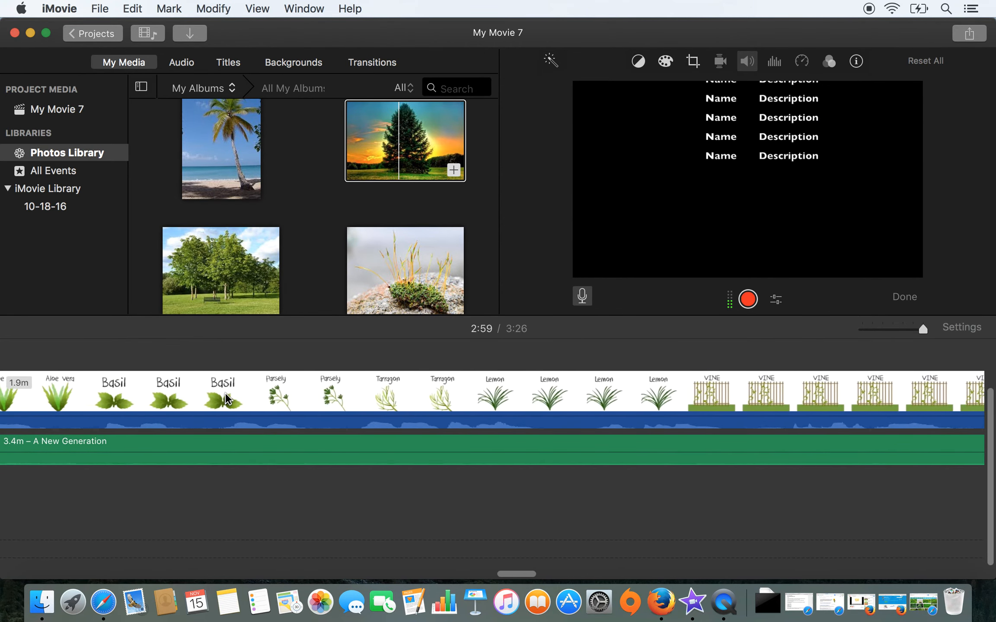
scroll(227, 398, "left", 20)
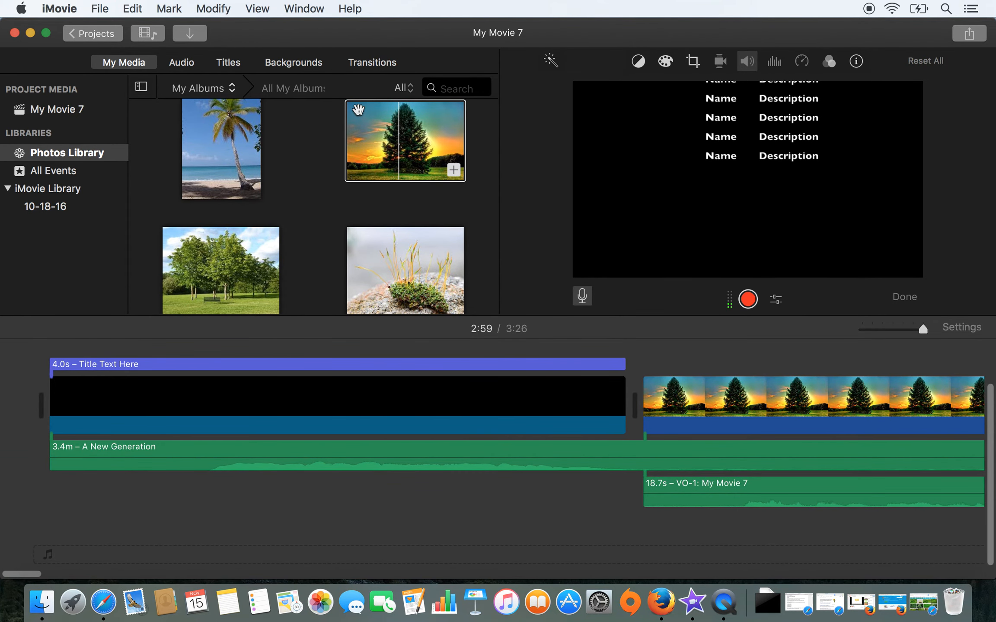
left_click(368, 64)
scroll(318, 166, "down", 2)
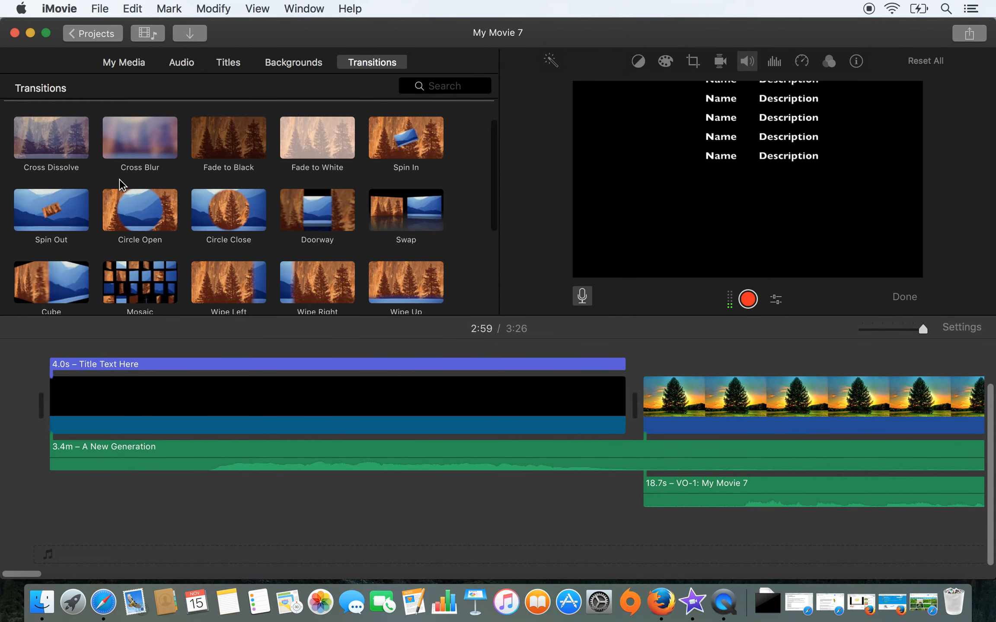
scroll(371, 451, "right", 4)
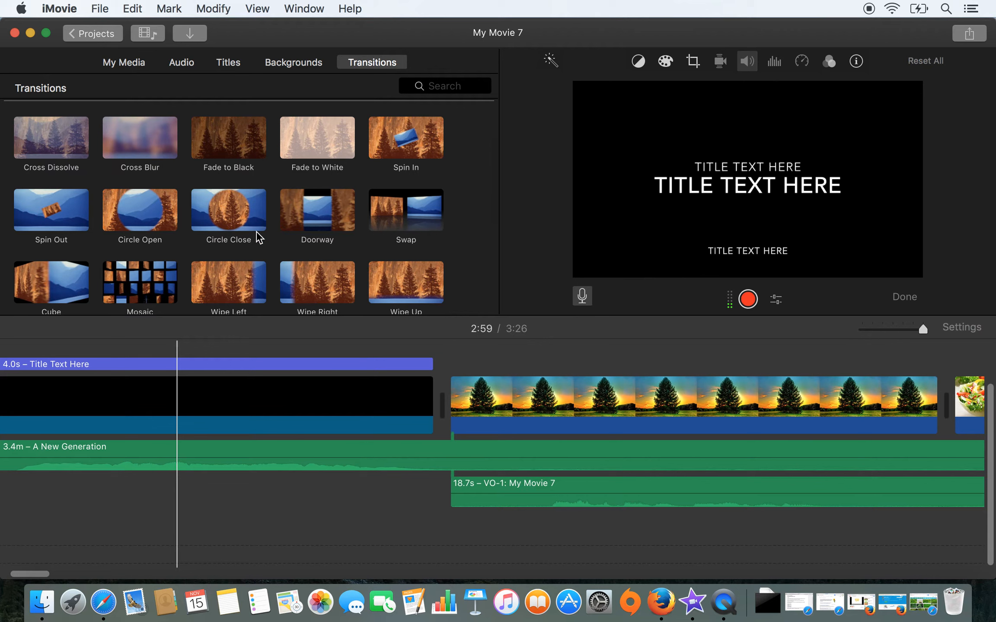
left_click(146, 215)
left_click_drag(146, 214, 380, 417)
scroll(381, 417, "right", 6)
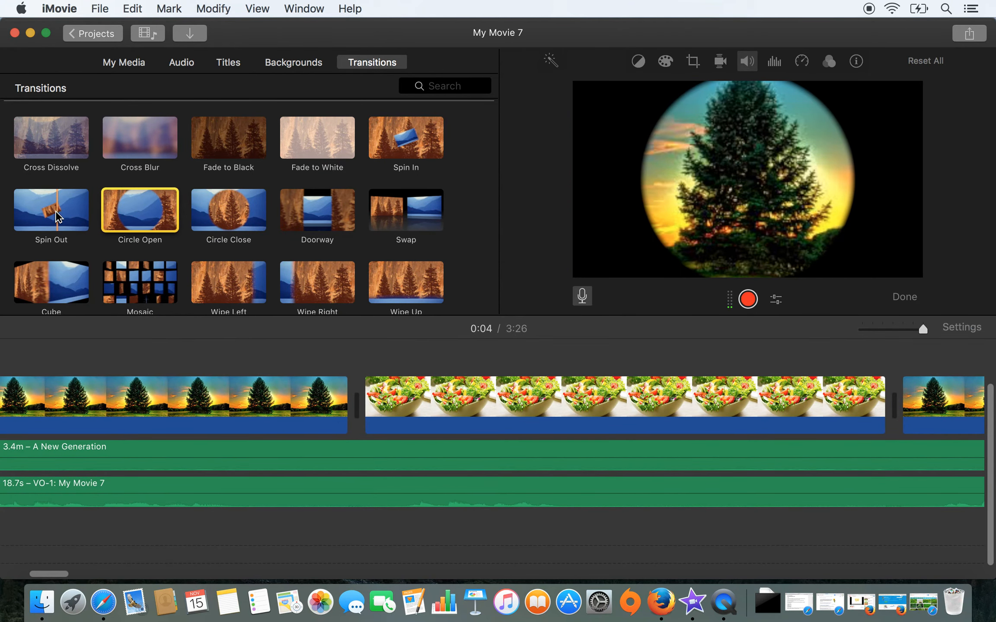
left_click_drag(164, 229, 304, 407)
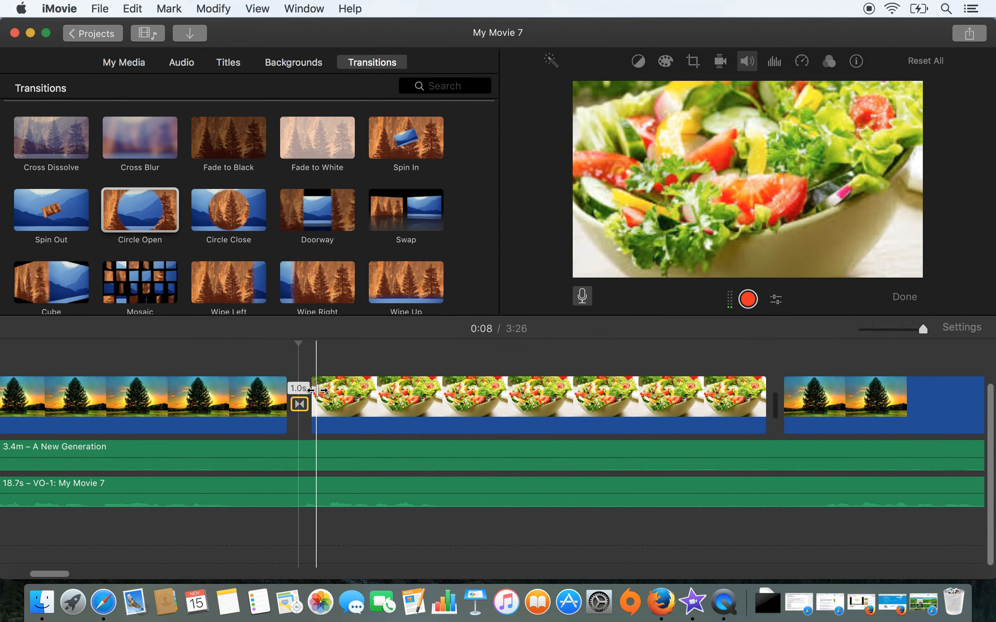
Add a Swap transition between the salad and sunset tree photos, and a Wipe Right transition between that tree and the sunflower photo.
scroll(317, 394, "right", 5)
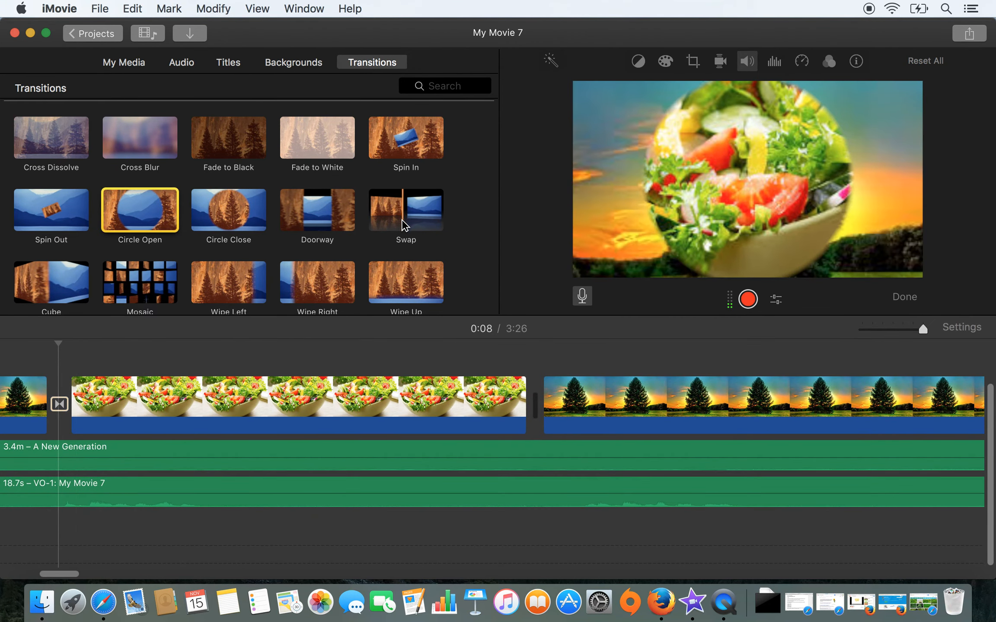
left_click_drag(405, 216, 474, 404)
scroll(473, 404, "right", 10)
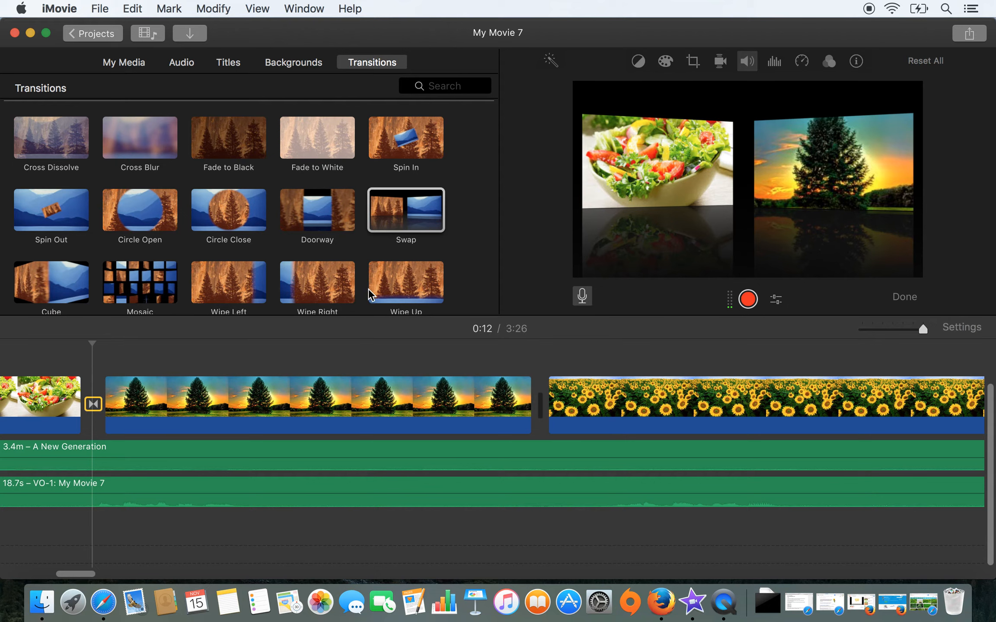
left_click_drag(301, 295, 490, 410)
Add a Fade to Black transition between the sunflower photo and the Type of Plants video.
scroll(490, 411, "right", 15)
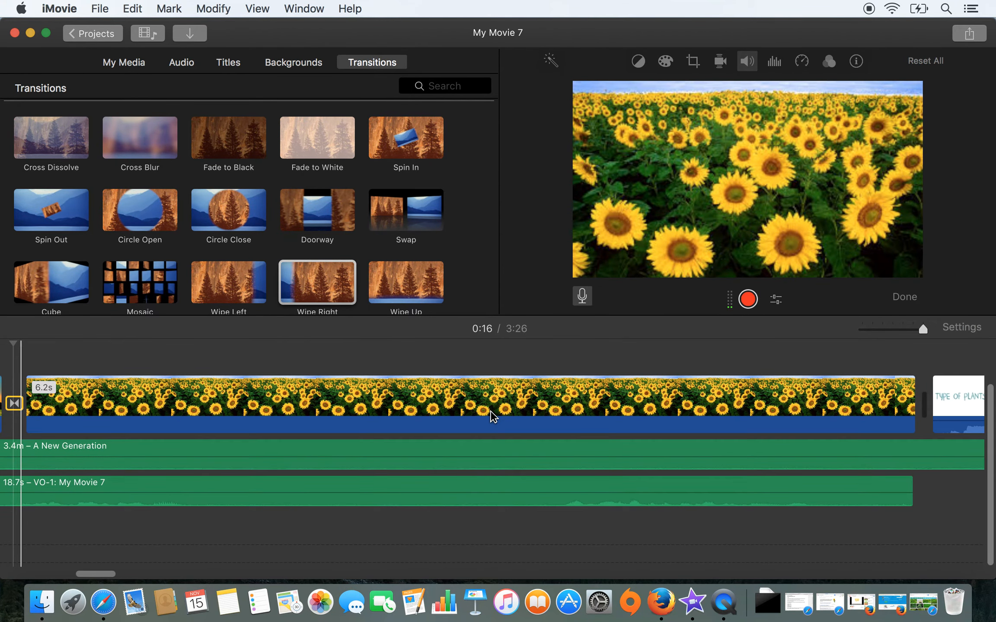
scroll(493, 415, "right", 10)
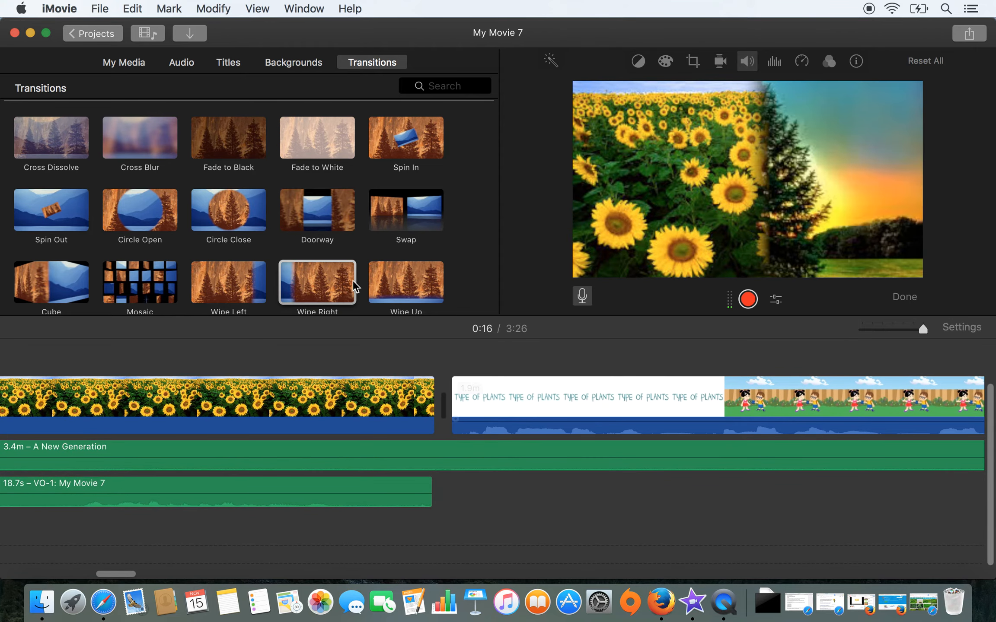
left_click(292, 211)
left_click_drag(211, 152, 367, 412)
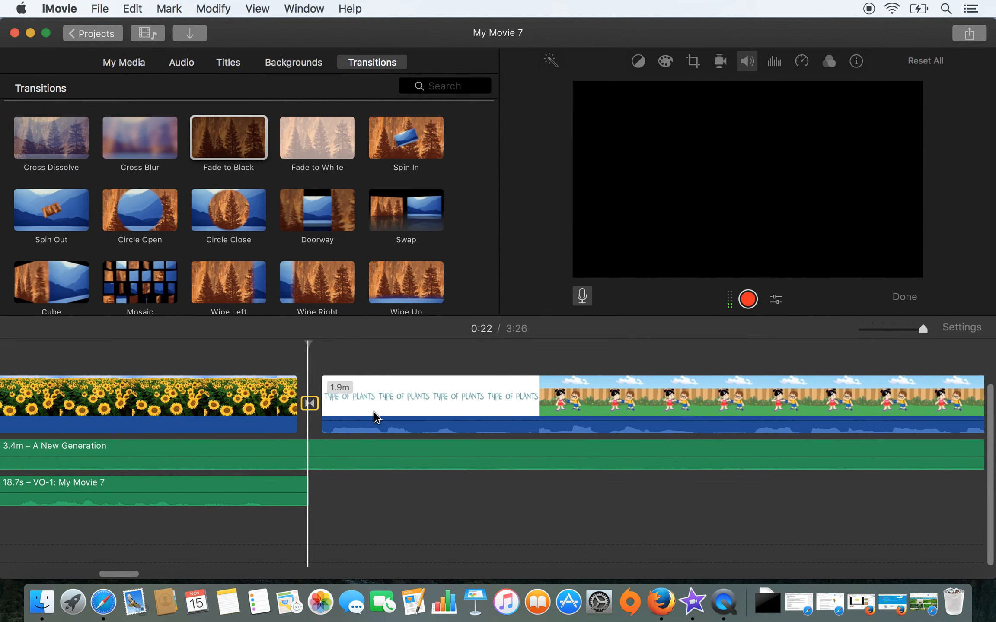
Look along the timeline from the sunflower photo through the plants video and classification chart to the orchid photo.
scroll(311, 398, "right", 3)
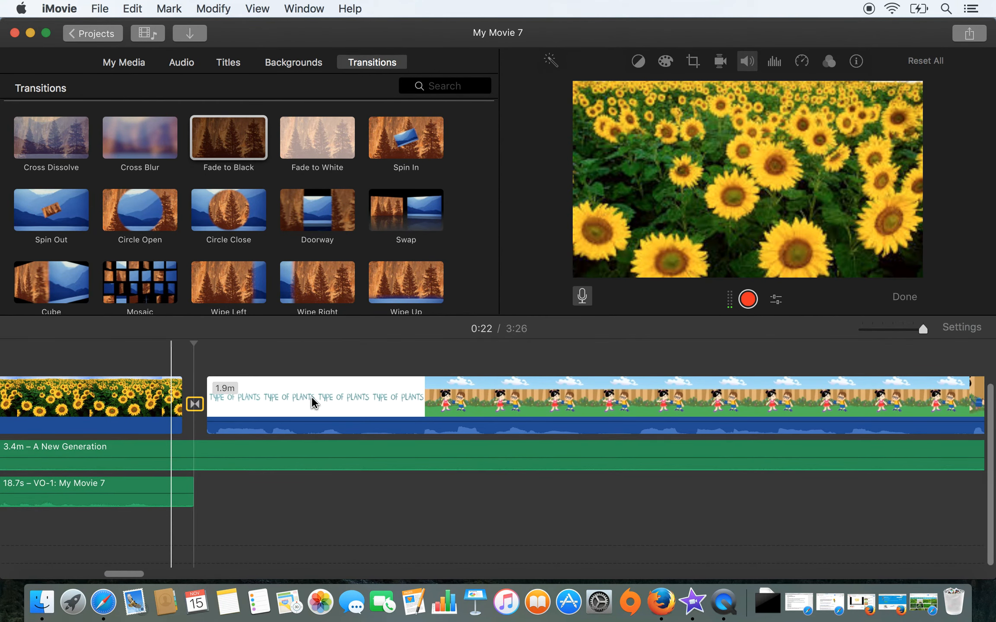
scroll(311, 398, "left", 6)
scroll(222, 382, "left", 10)
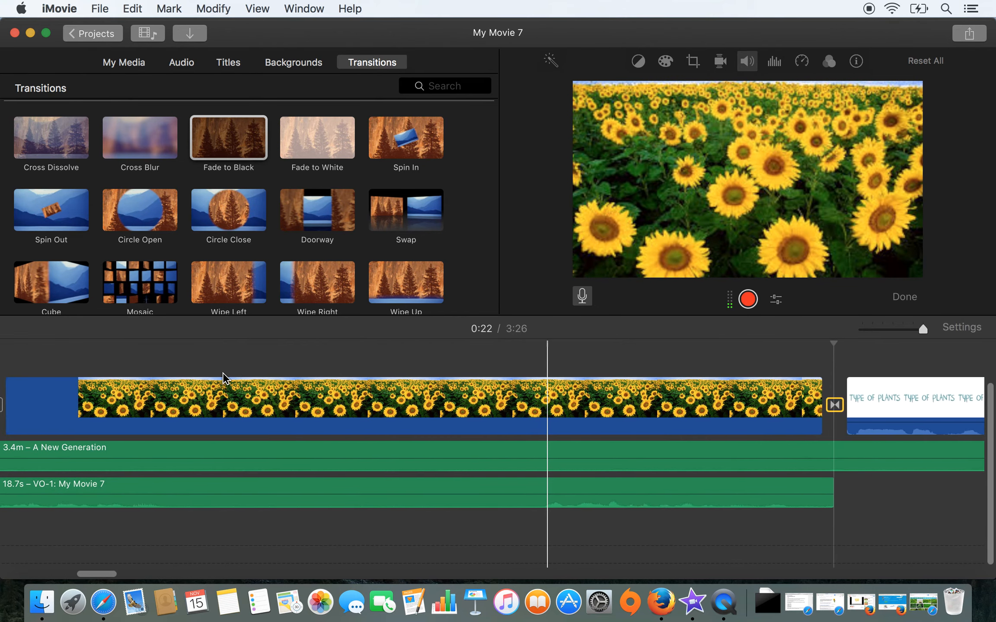
scroll(222, 379, "right", 10)
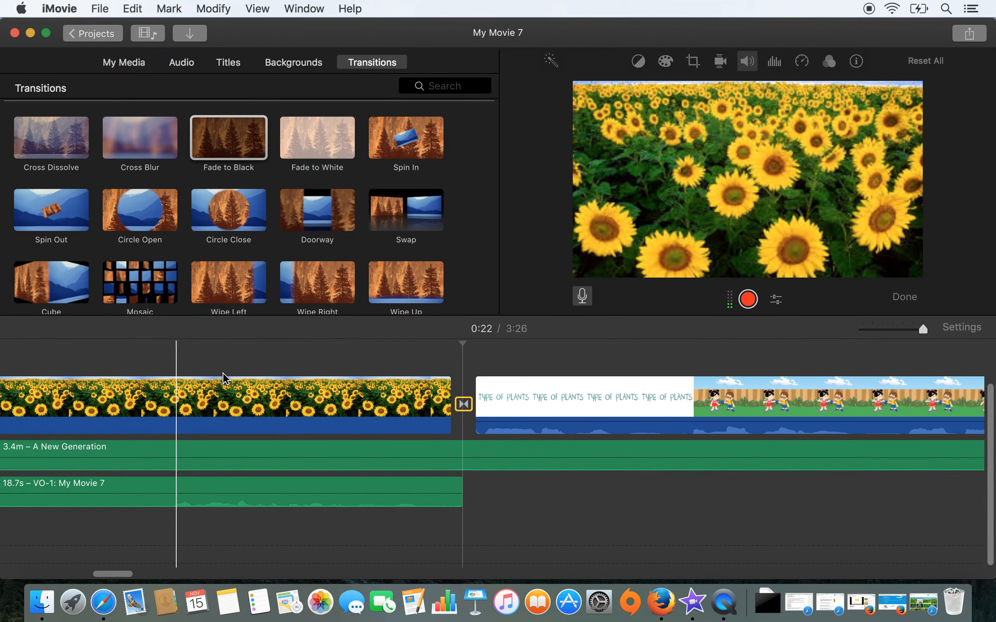
scroll(223, 377, "right", 10)
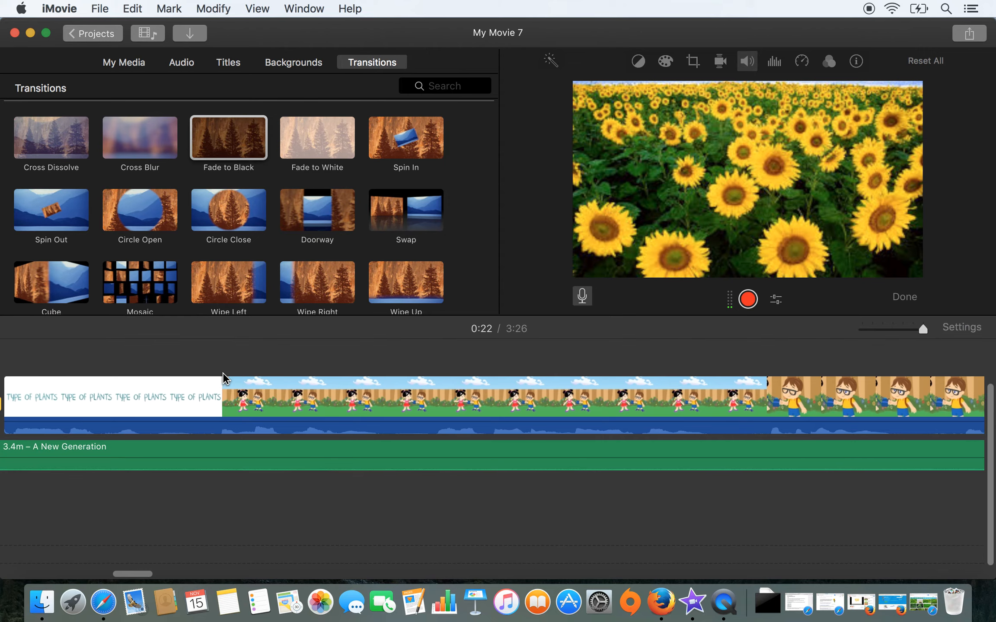
scroll(223, 377, "right", 15)
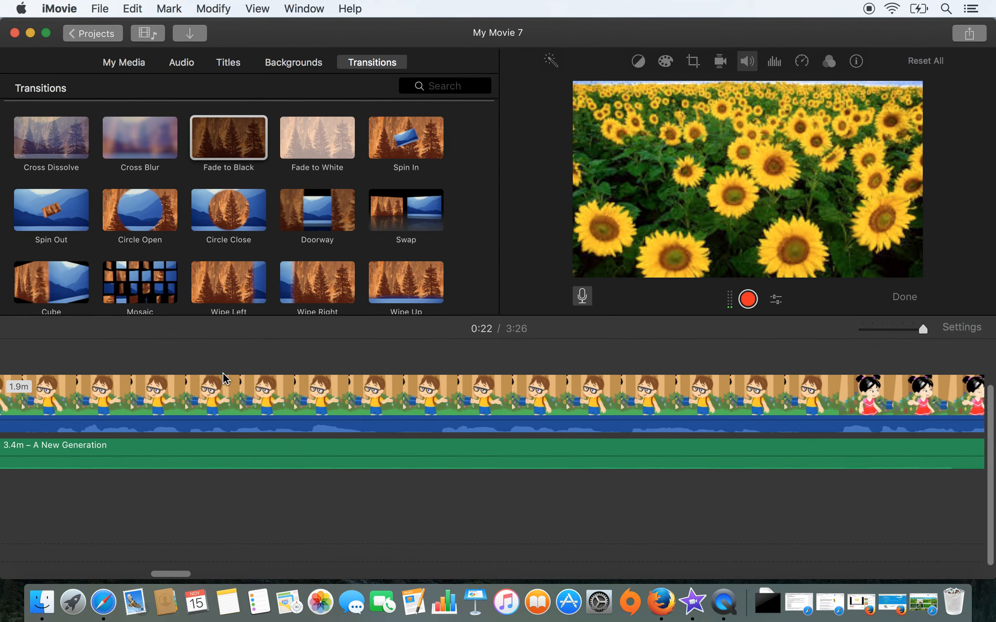
scroll(222, 373, "right", 15)
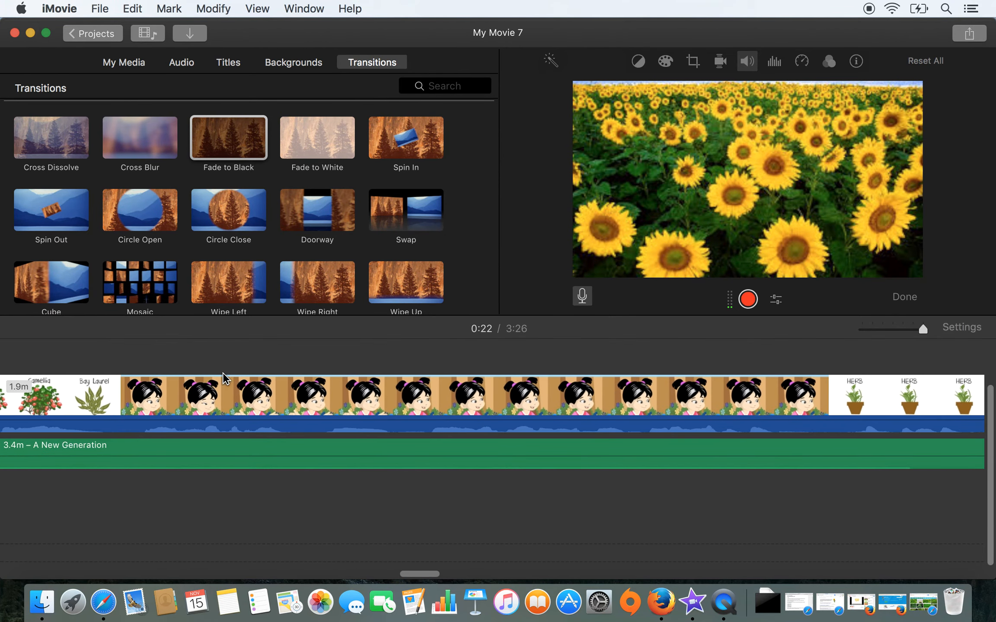
scroll(225, 379, "right", 15)
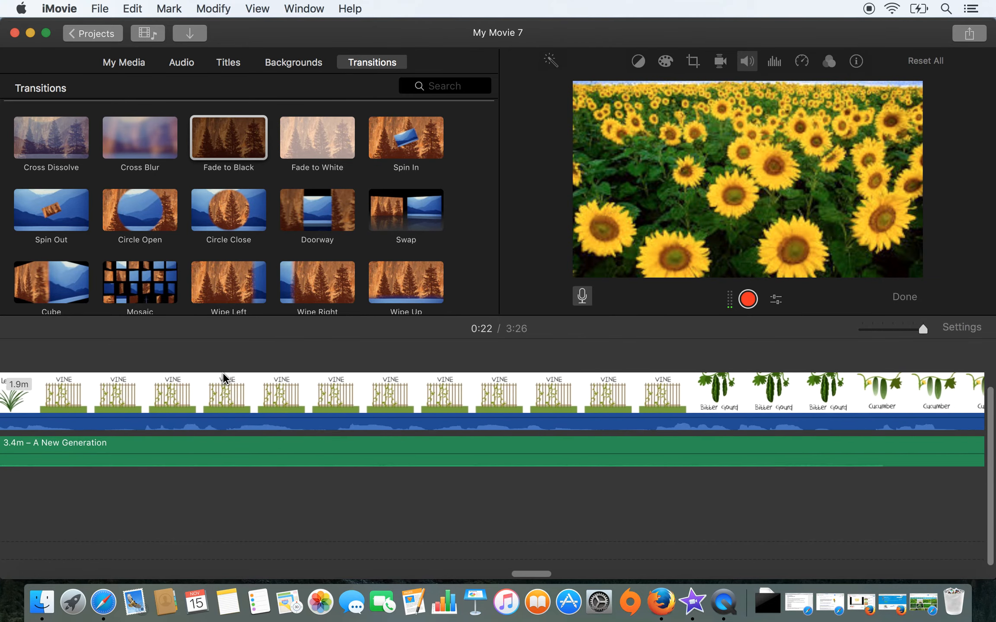
scroll(222, 373, "right", 15)
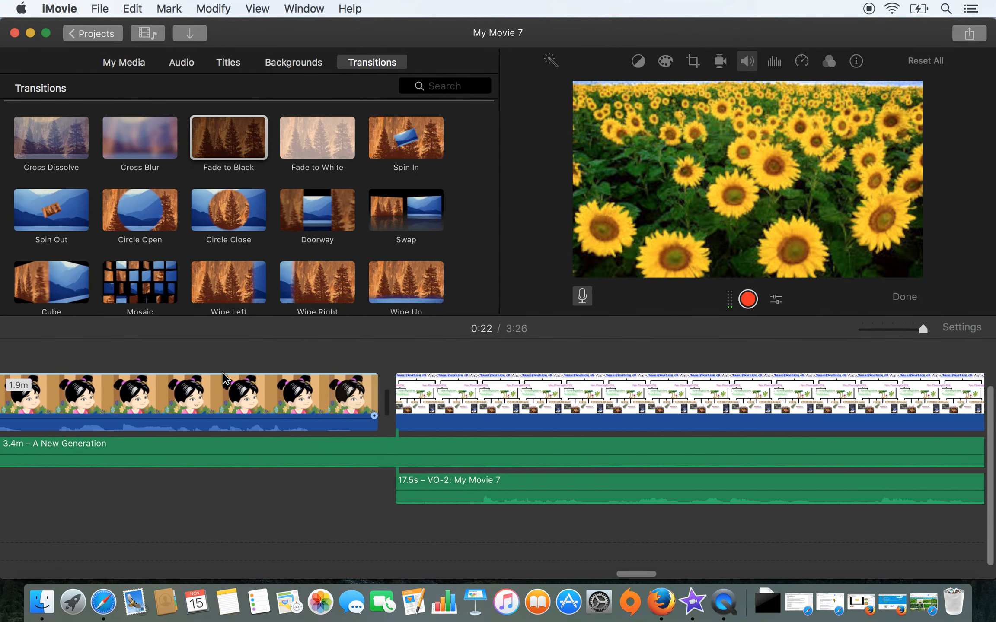
scroll(223, 373, "right", 15)
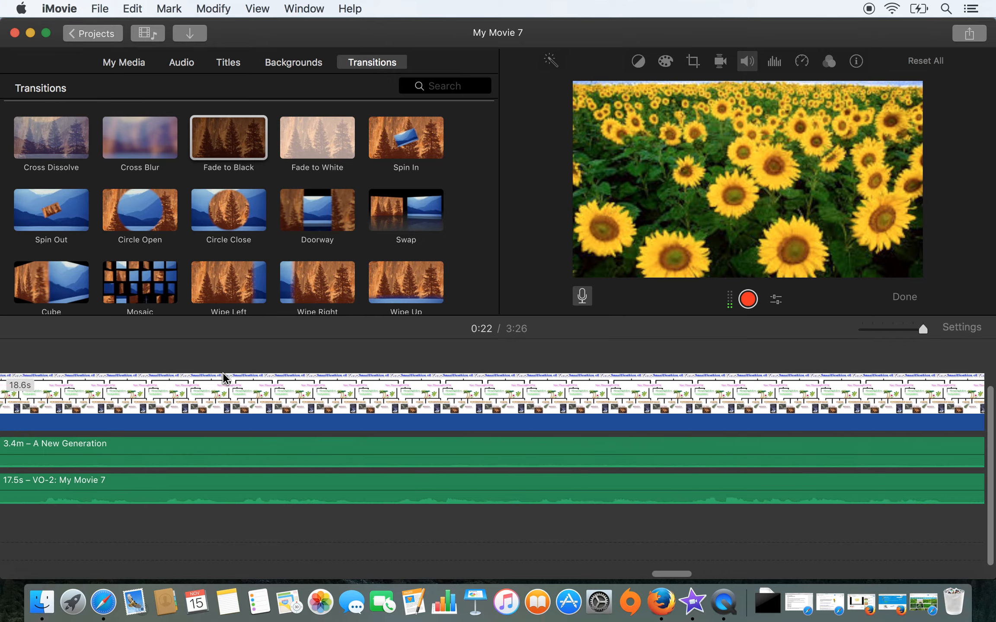
scroll(224, 377, "right", 5)
scroll(223, 377, "left", 20)
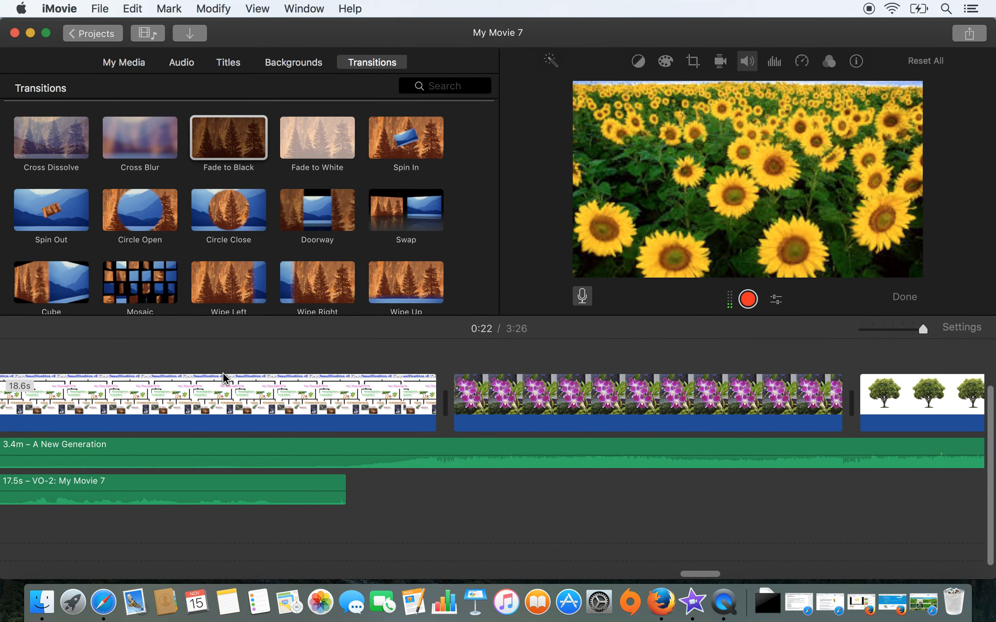
scroll(222, 373, "right", 10)
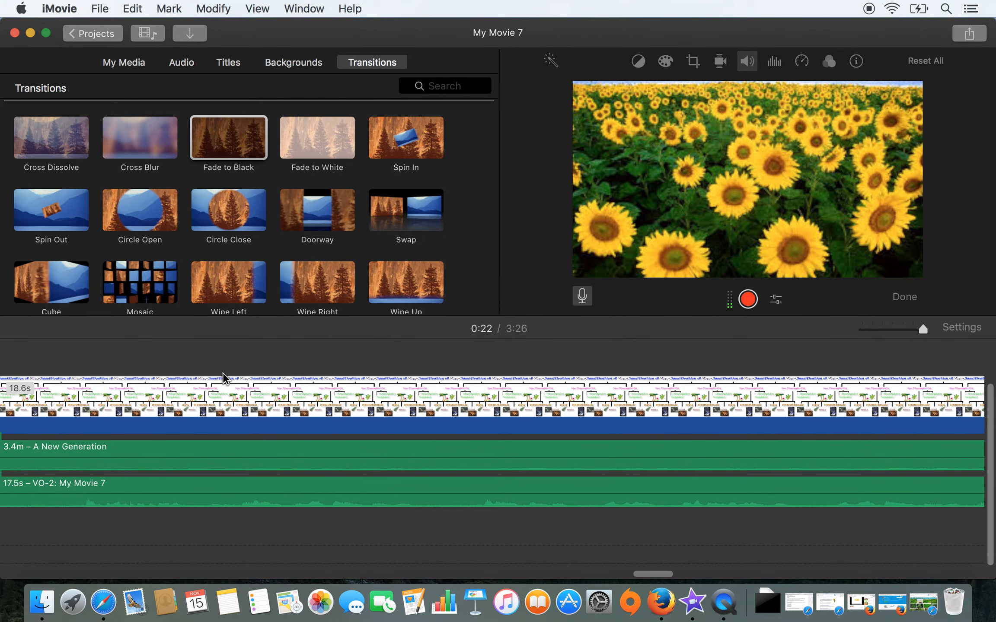
scroll(223, 377, "right", 10)
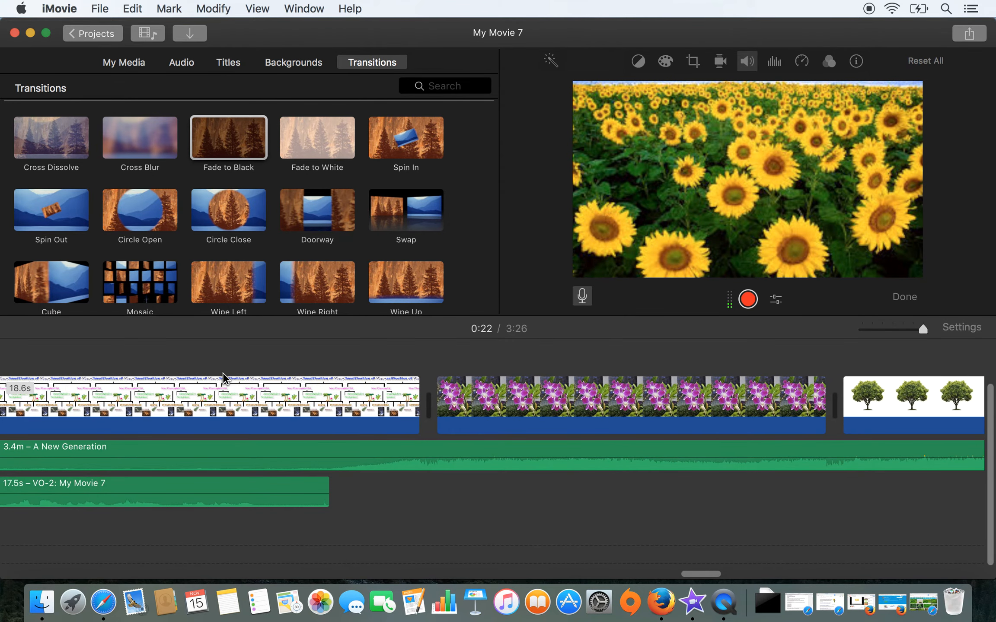
Add Circle Close transitions between the classification chart and the orchid photo, and between the orchid and leafy tree photos.
scroll(223, 377, "right", 6)
scroll(223, 377, "left", 1)
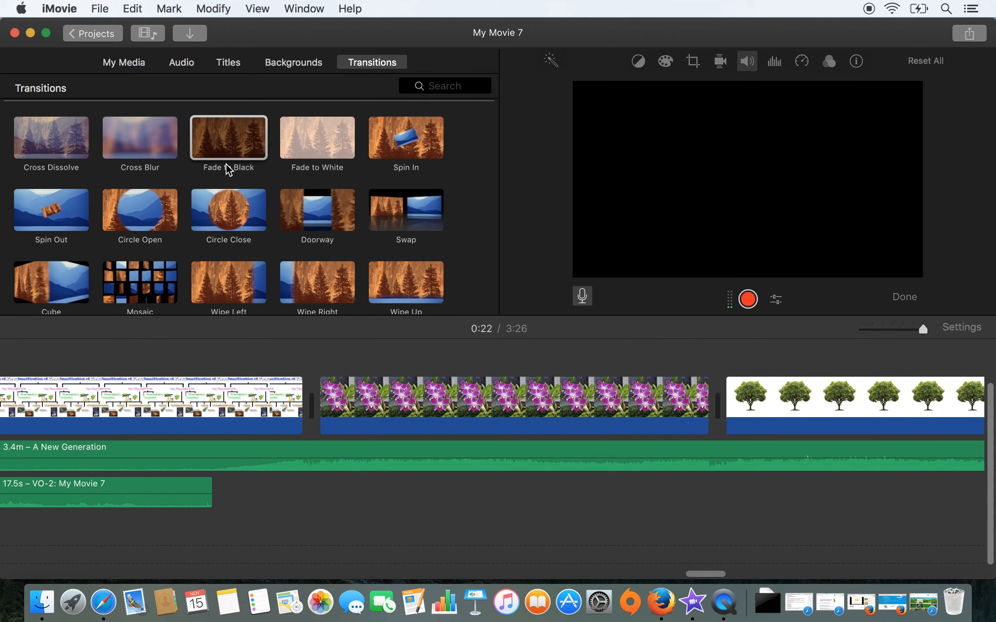
left_click_drag(213, 224, 310, 413)
scroll(298, 422, "right", 5)
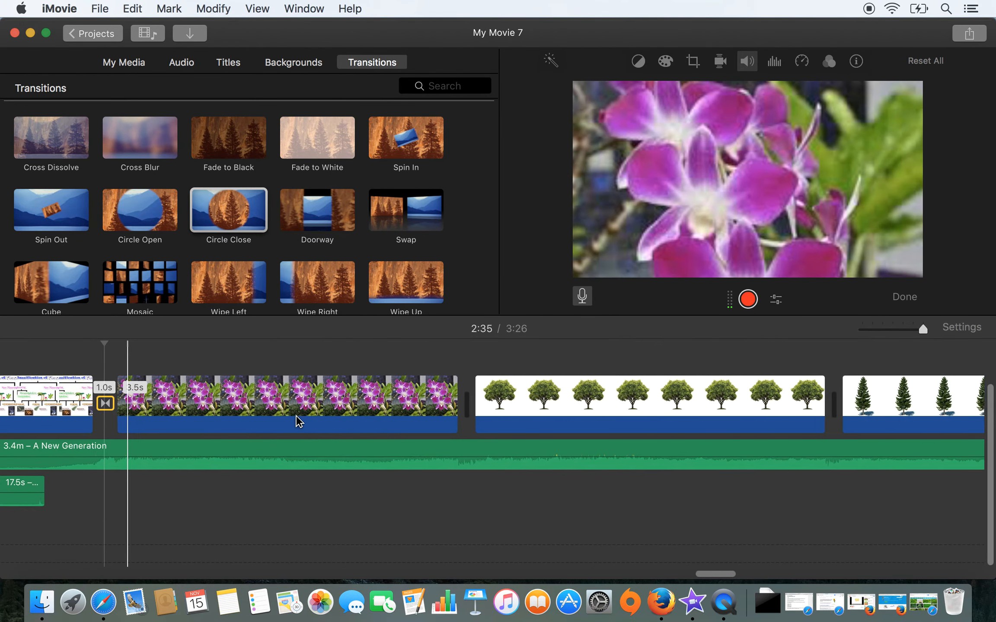
left_click_drag(244, 212, 400, 409)
Add a Doorway transition between the leafy tree and pine tree photos, and a Mosaic transition between the pine tree and palm tree photos.
scroll(398, 421, "right", 5)
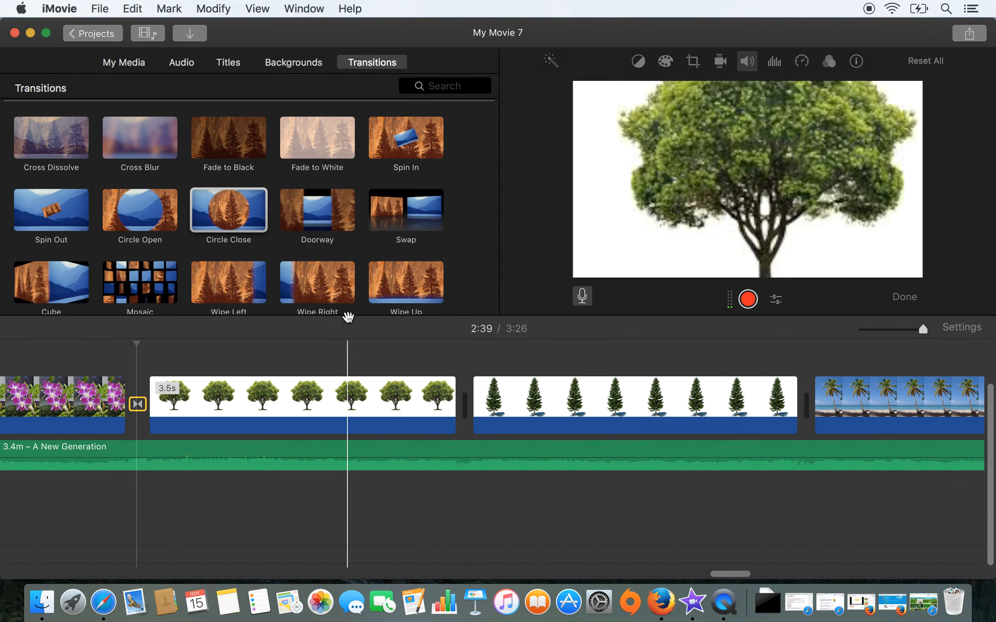
mouse_move(317, 210)
left_mouse_down()
mouse_move(450, 428)
mouse_move(415, 414)
mouse_move(423, 405)
left_mouse_up()
scroll(340, 215, "down", 3)
scroll(340, 215, "down", 2)
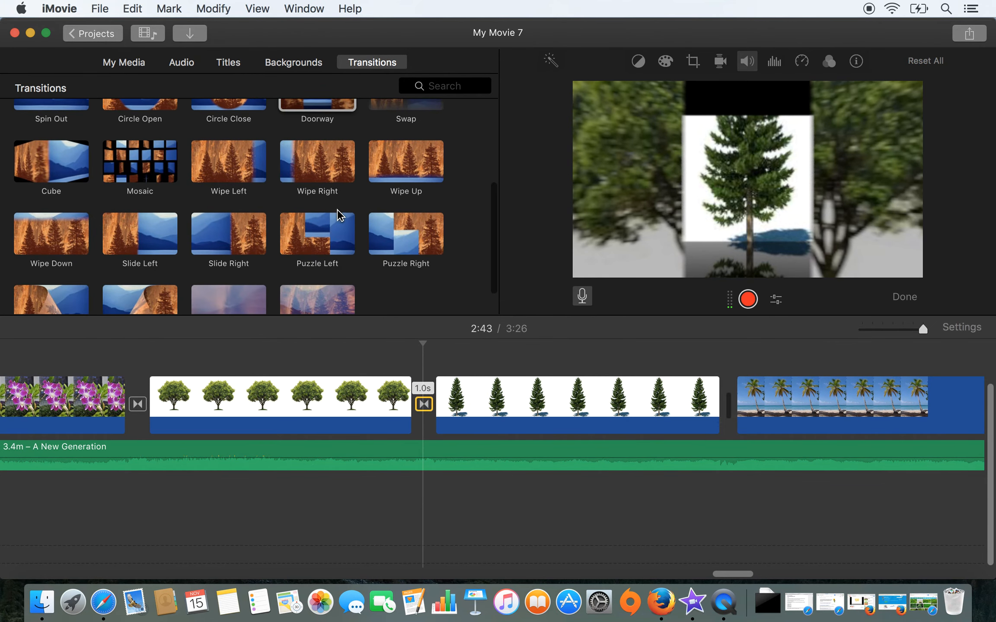
scroll(308, 417, "right", 5)
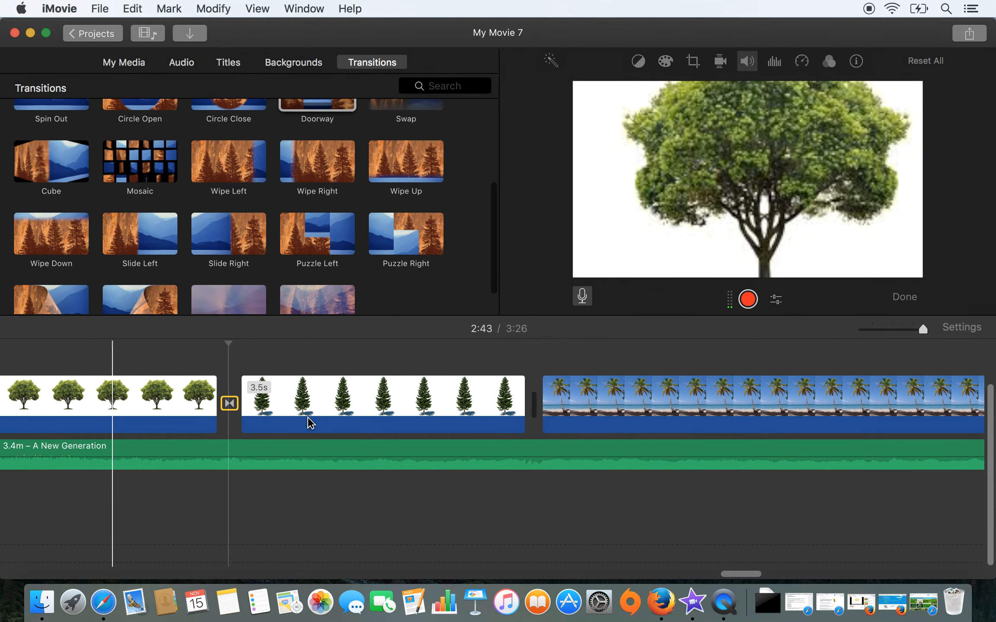
left_click_drag(151, 173, 485, 403)
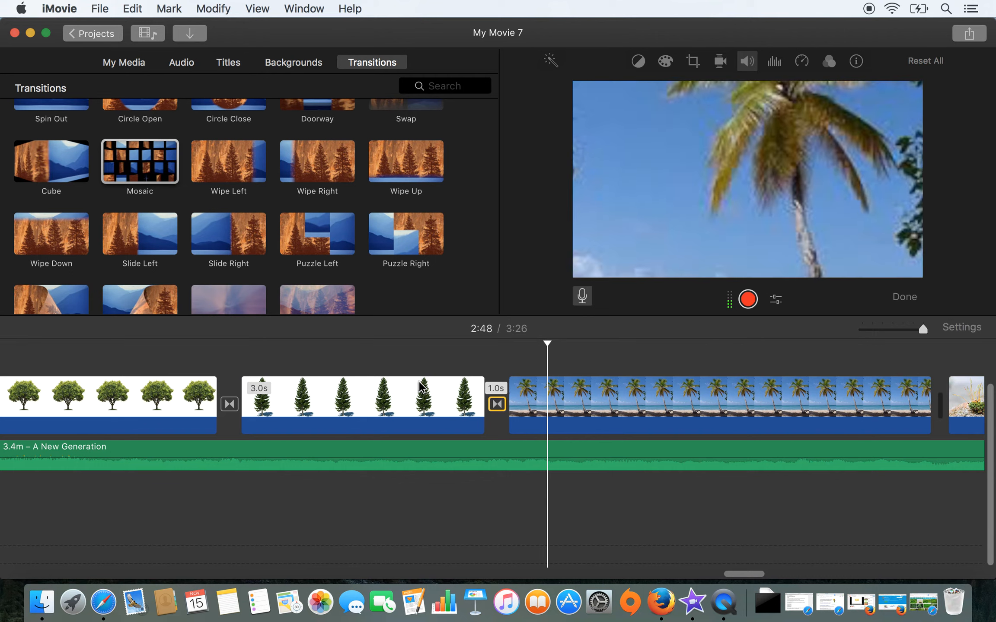
key("space")
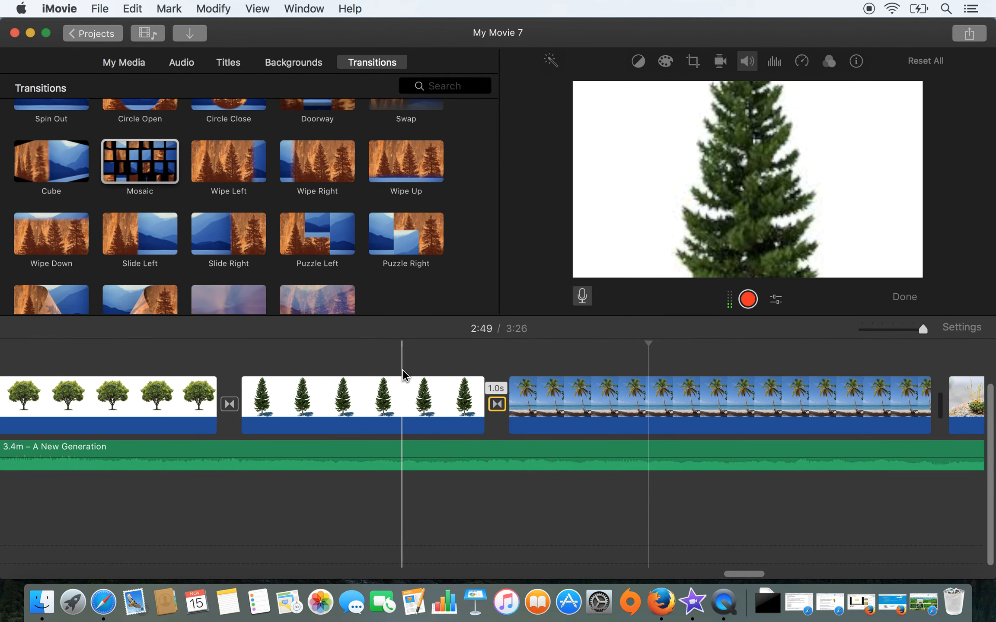
Add a Mosaic transition between the palm tree and moss photos, and a Puzzle Right transition between the moss photo and the scrolling credits.
scroll(402, 375, "right", 8)
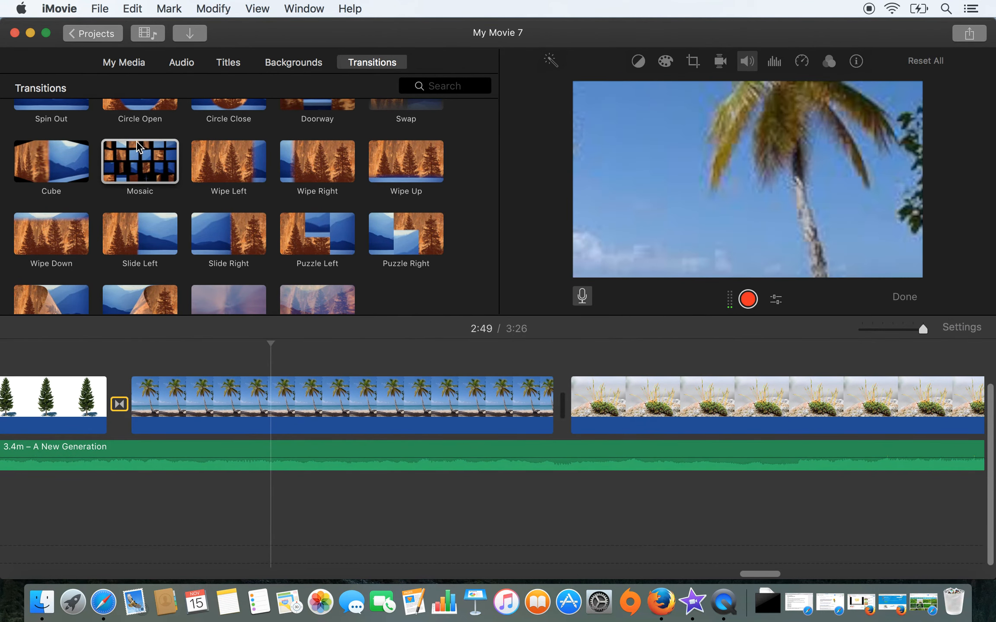
left_click_drag(172, 205, 483, 395)
scroll(483, 395, "right", 6)
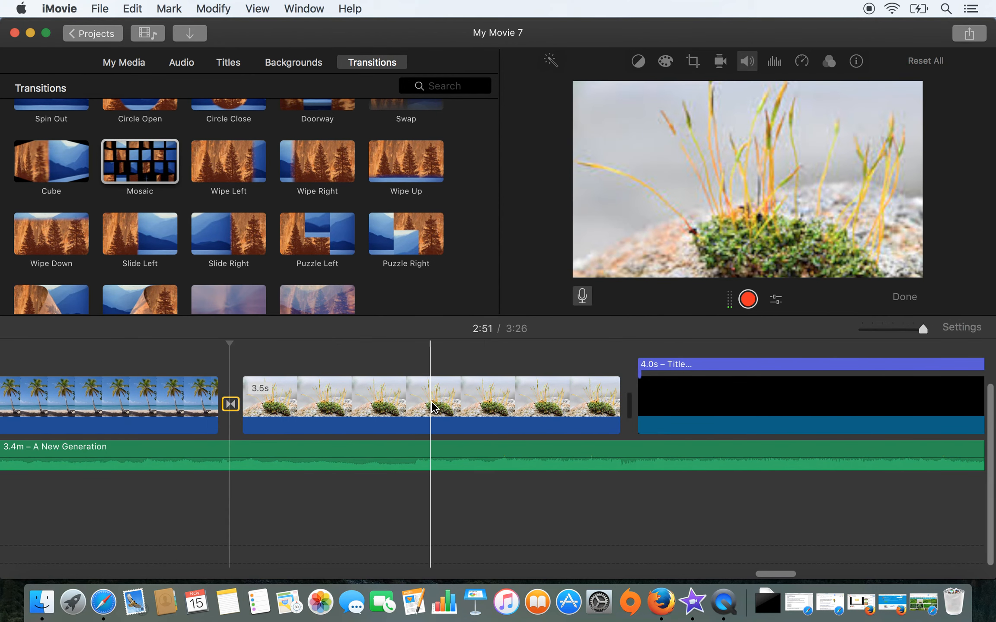
left_click_drag(402, 252, 470, 412)
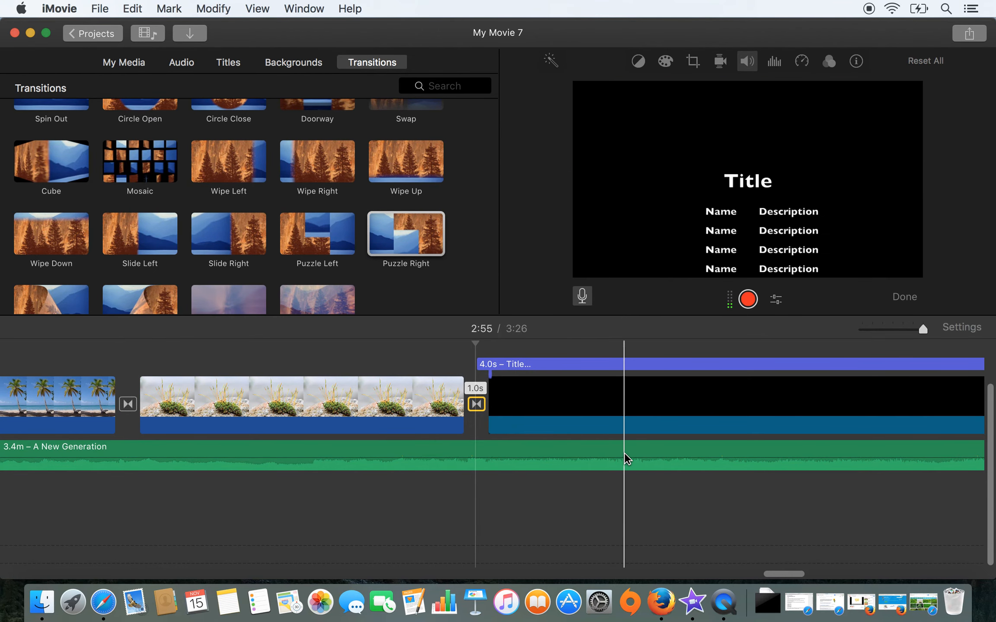
Split the background music near the end of the scrolling credits and delete the leftover part that runs past them.
scroll(624, 453, "right", 5)
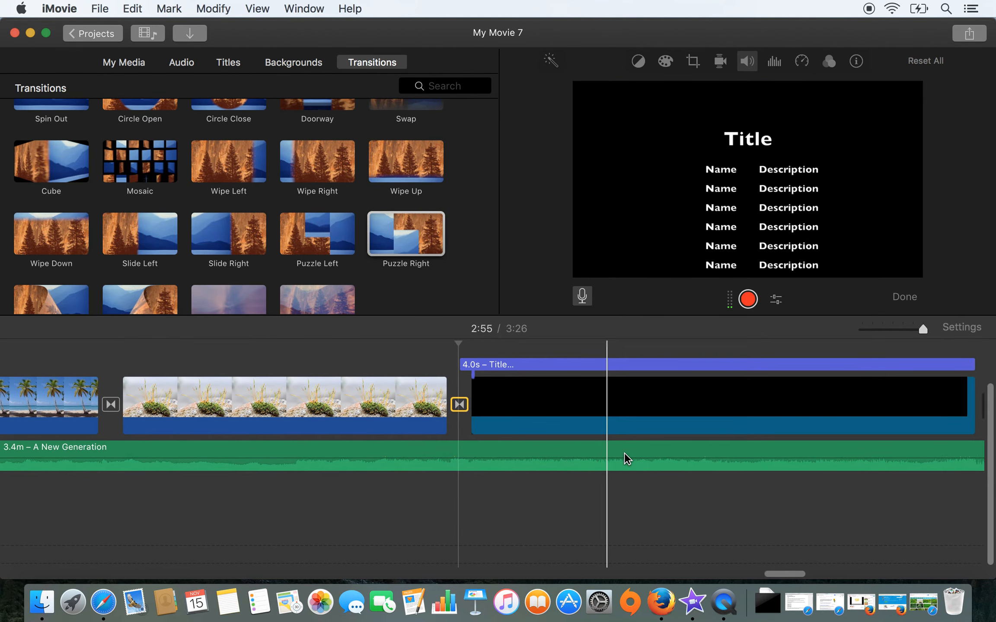
scroll(627, 459, "right", 4)
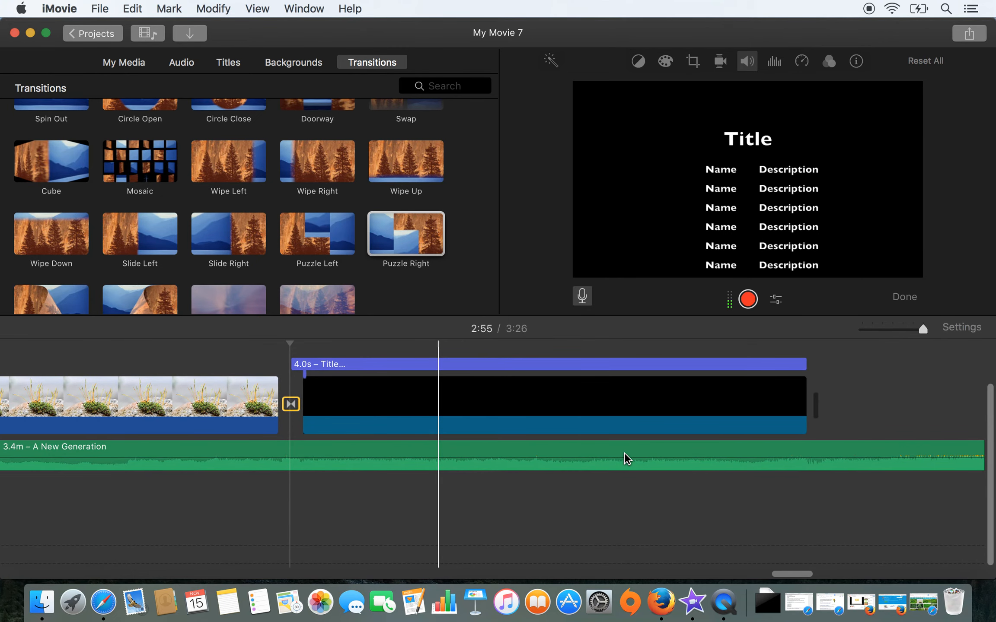
scroll(625, 455, "right", 5)
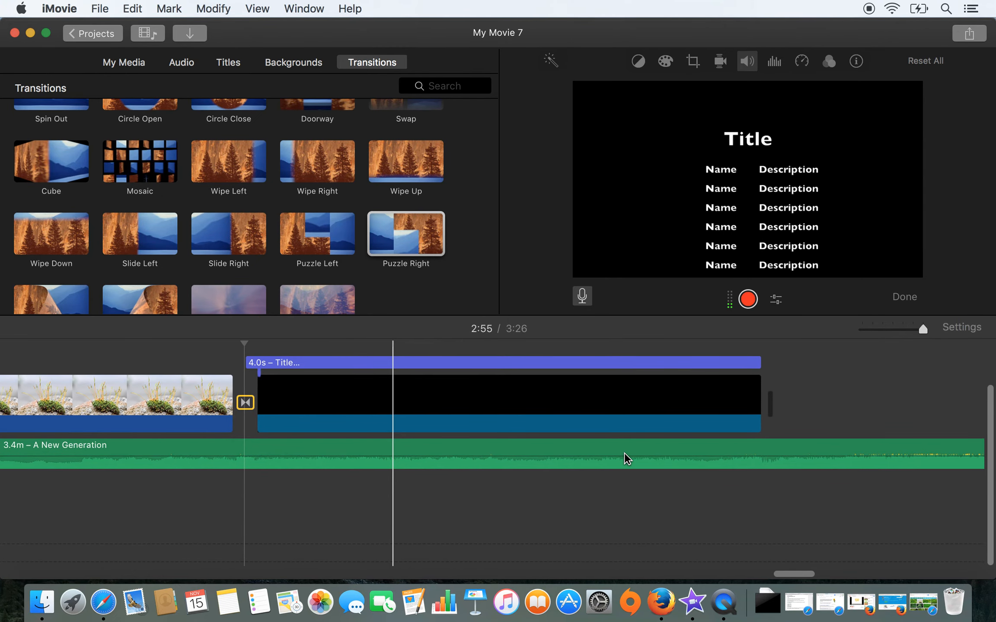
scroll(624, 453, "right", 3)
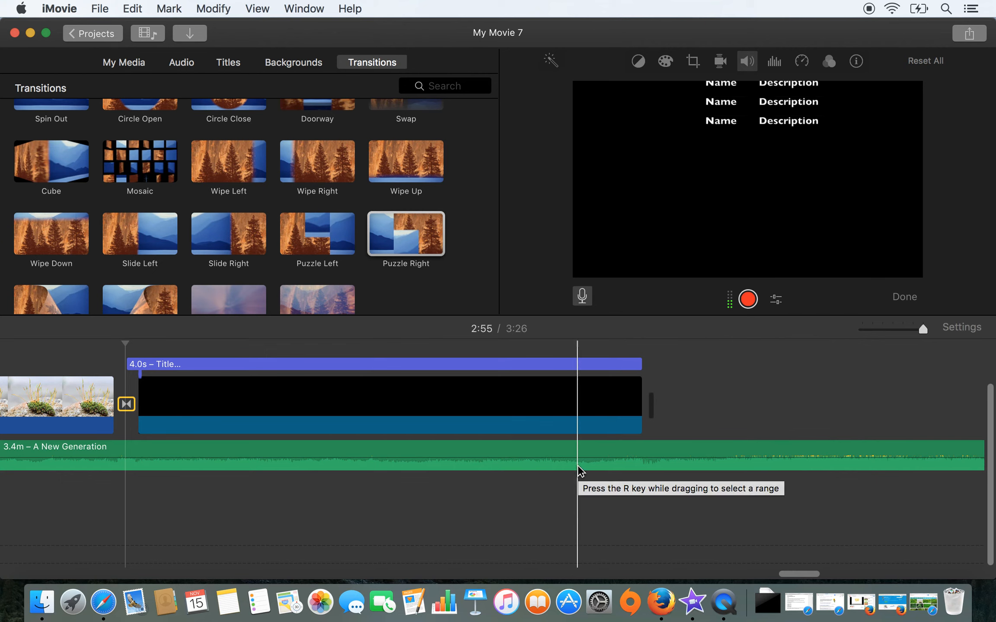
scroll(578, 465, "right", 10)
scroll(577, 465, "left", 4)
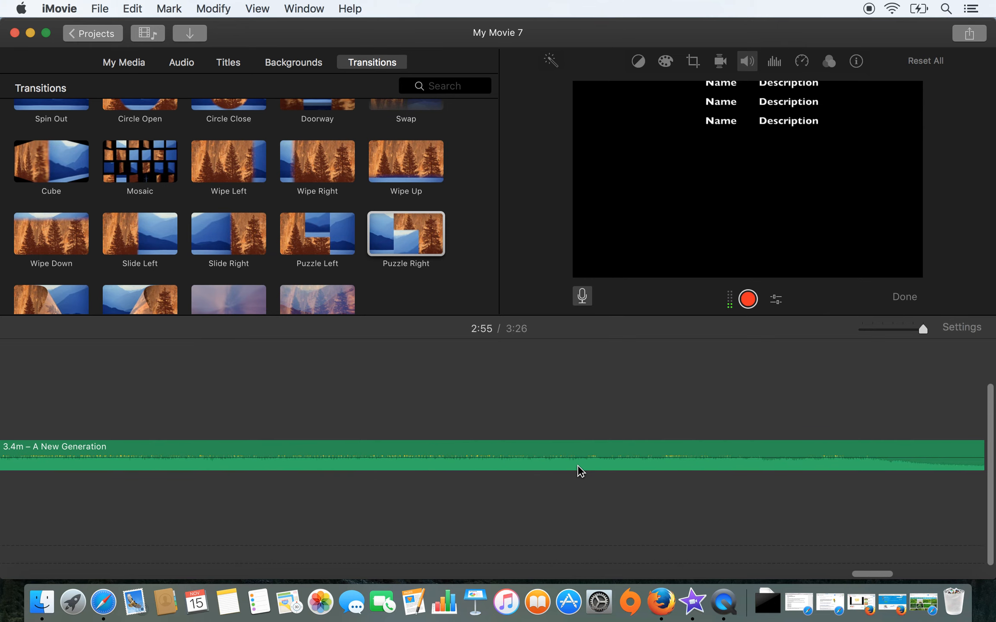
scroll(578, 465, "left", 5)
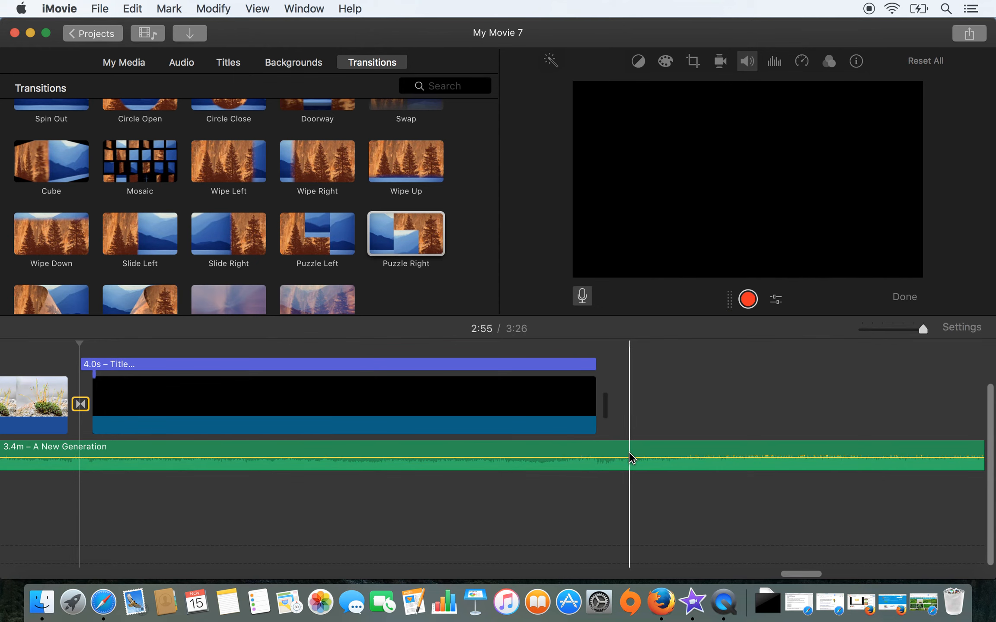
left_click(586, 453)
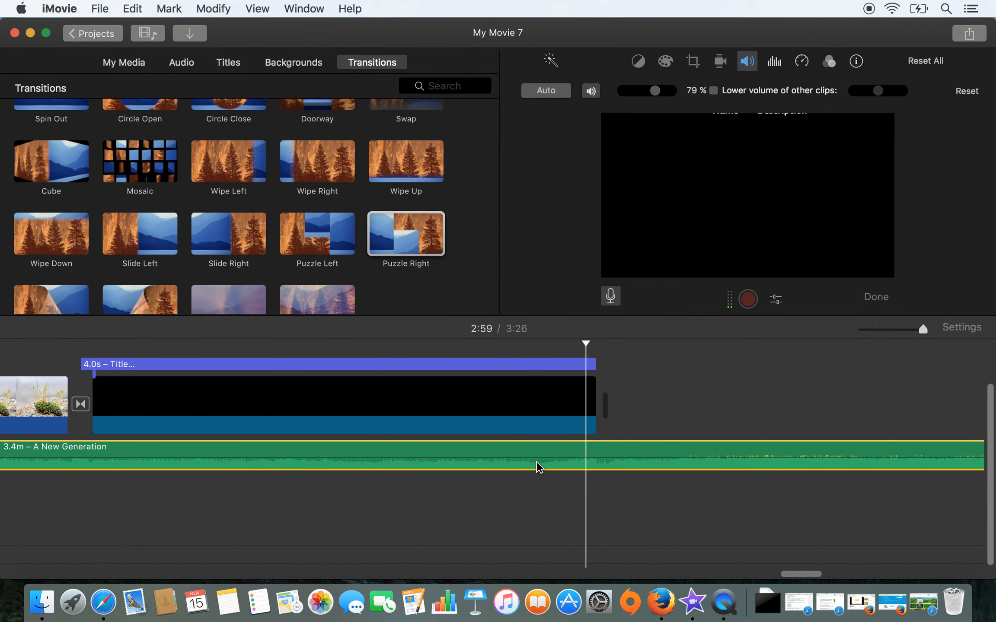
right_click(592, 461)
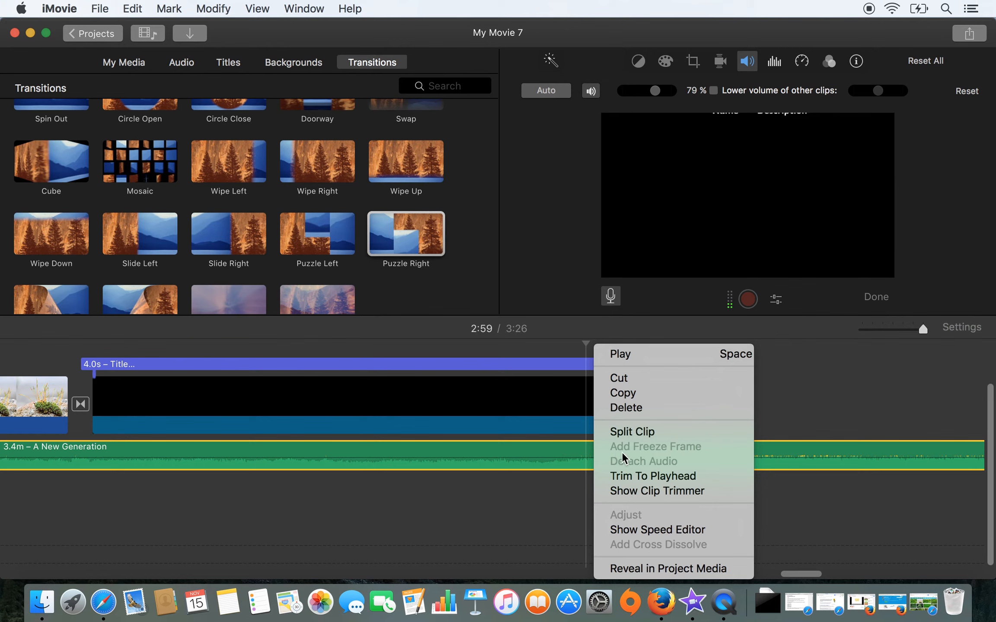
left_click(650, 432)
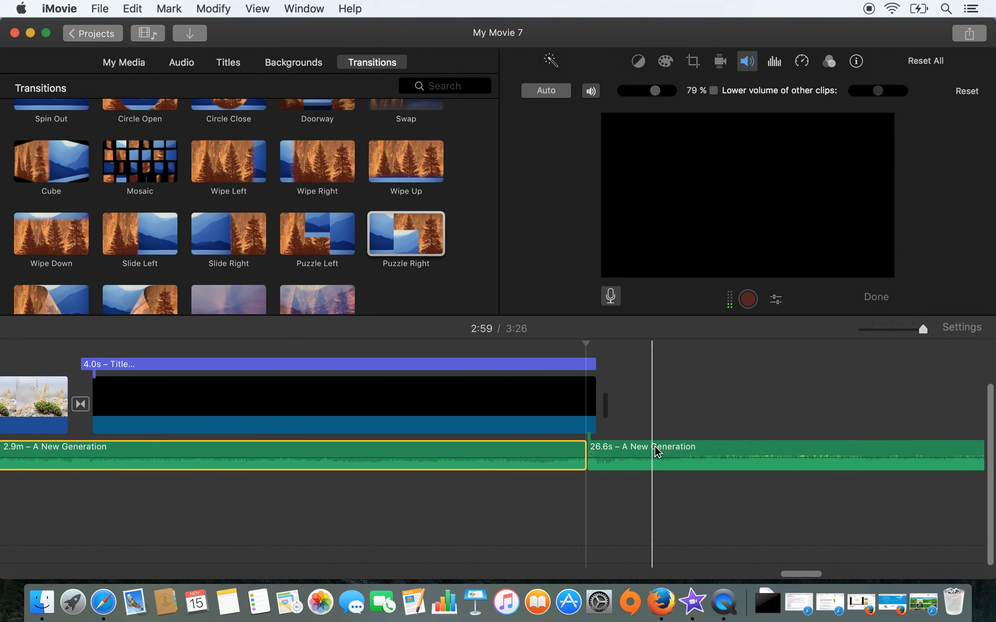
left_click(679, 443)
key("Delete")
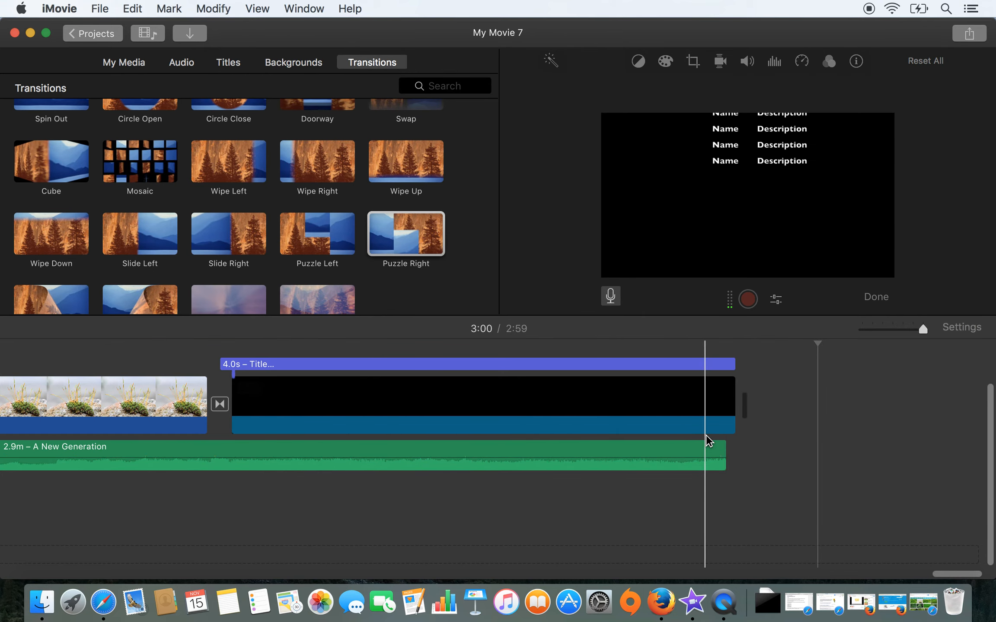
Fade out the background music gradually across the scrolling credits and play the ending.
left_click_drag(722, 455, 240, 452)
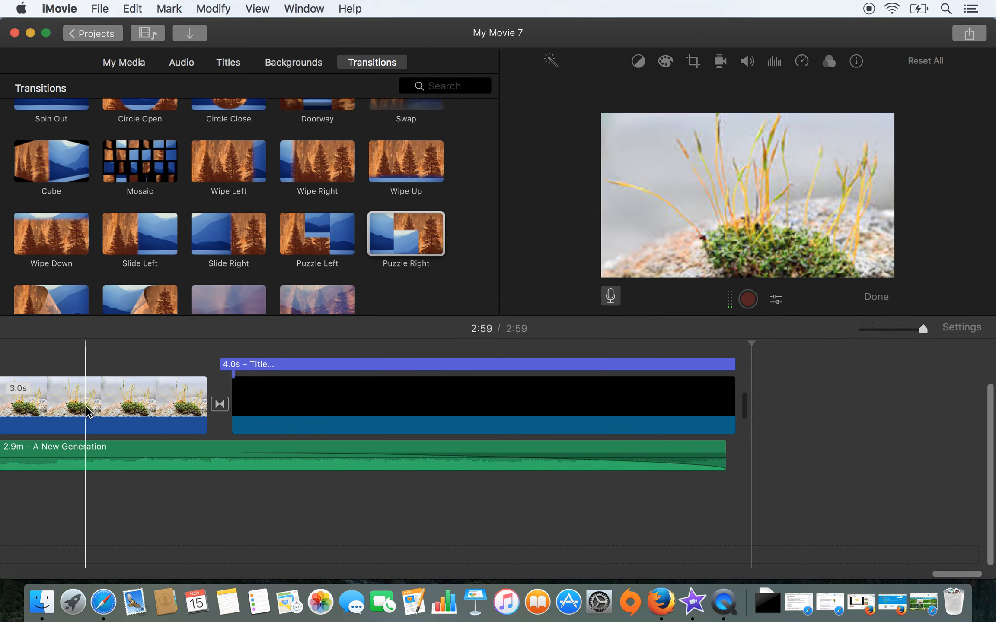
key("space")
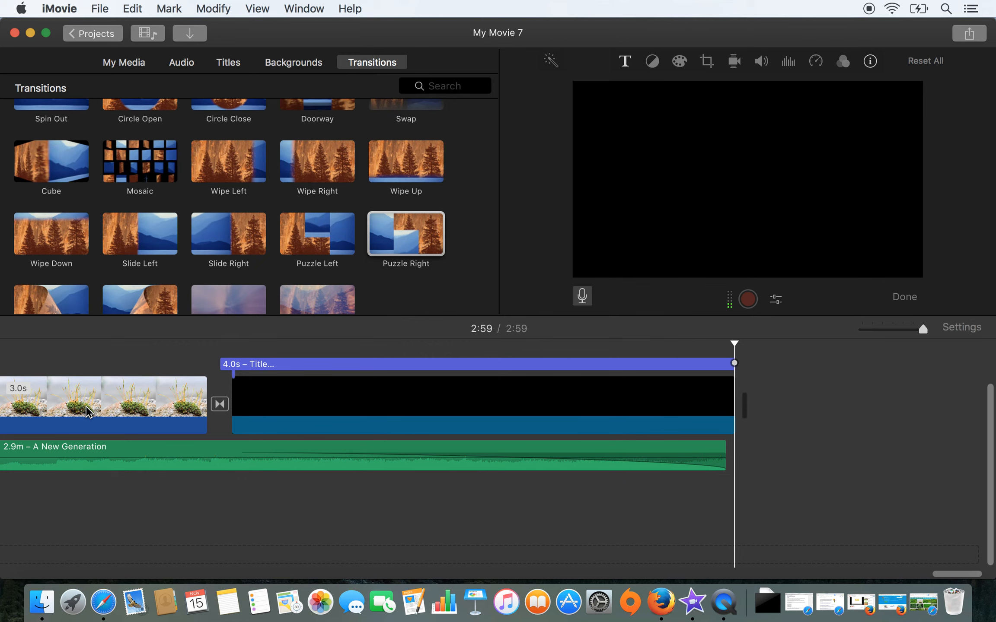
Review the whole timeline from the opening title through the photos, plants video and voiceovers to the scrolling credits.
scroll(167, 429, "left", 10)
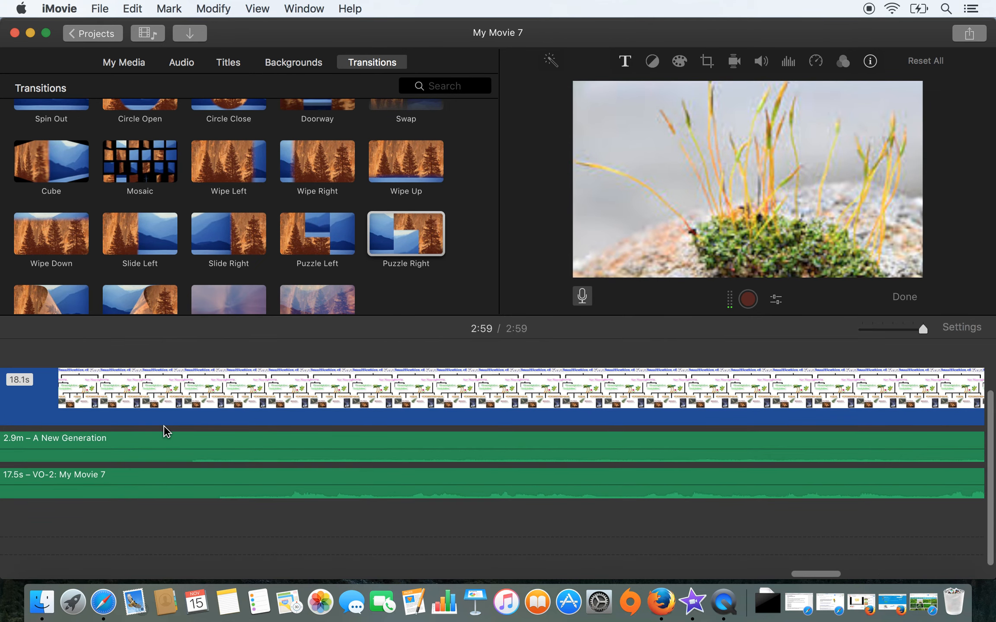
scroll(167, 430, "left", 15)
scroll(166, 429, "left", 12)
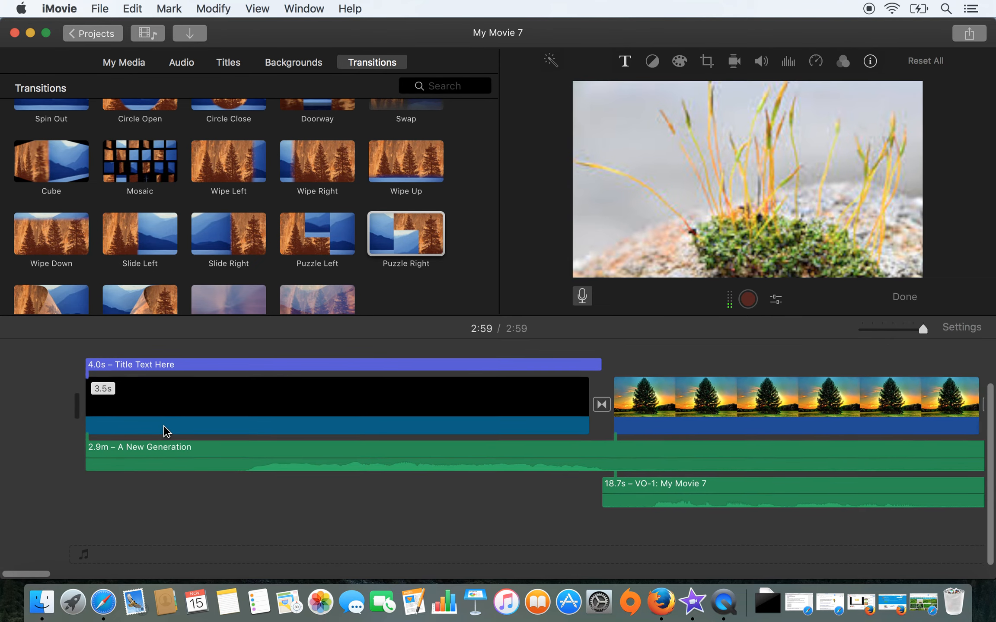
scroll(166, 431, "right", 12)
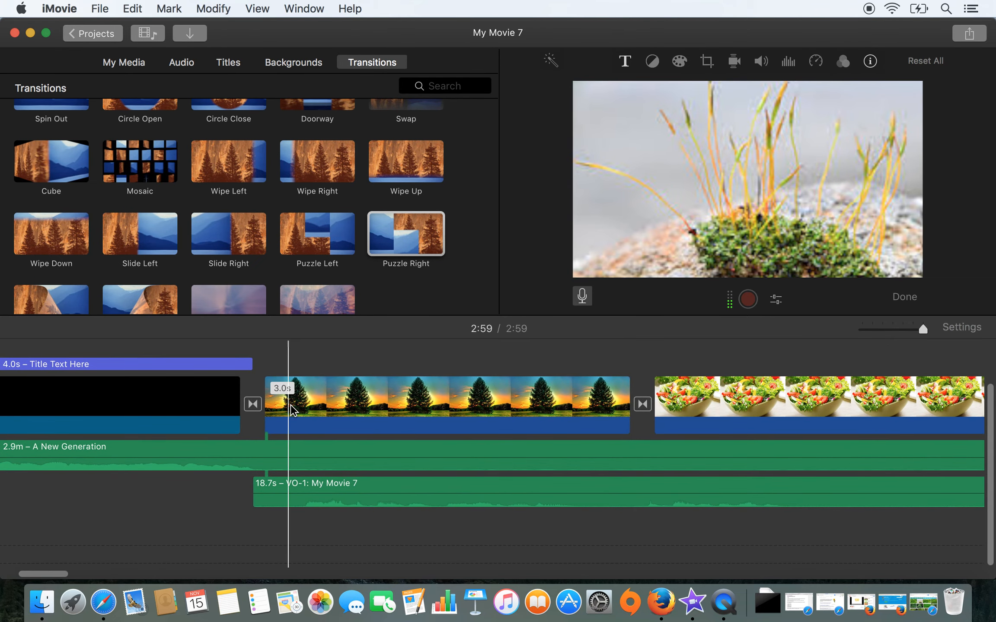
scroll(351, 422, "right", 10)
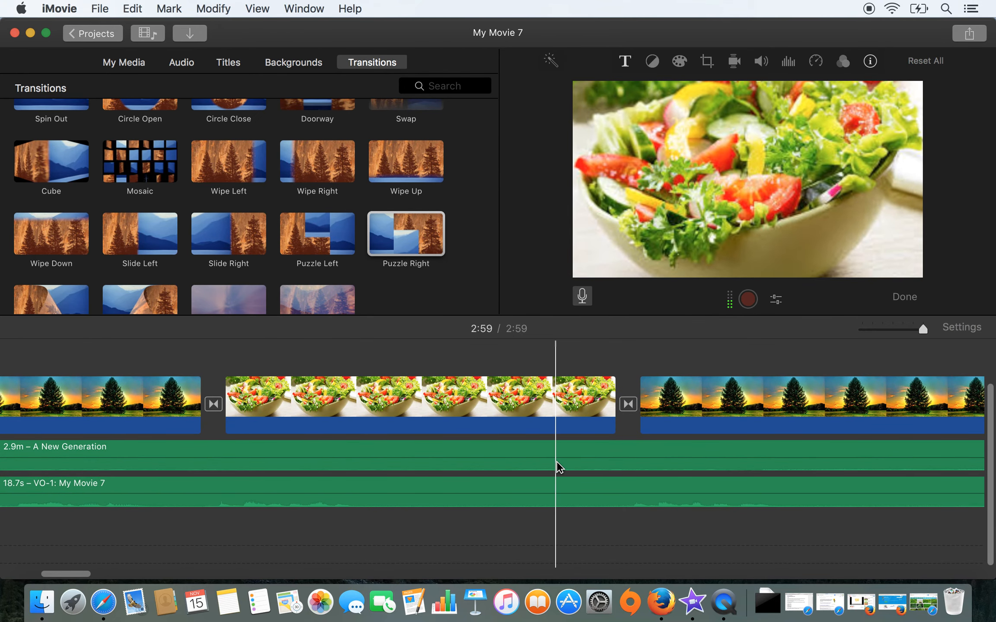
scroll(543, 454, "right", 7)
scroll(559, 467, "right", 8)
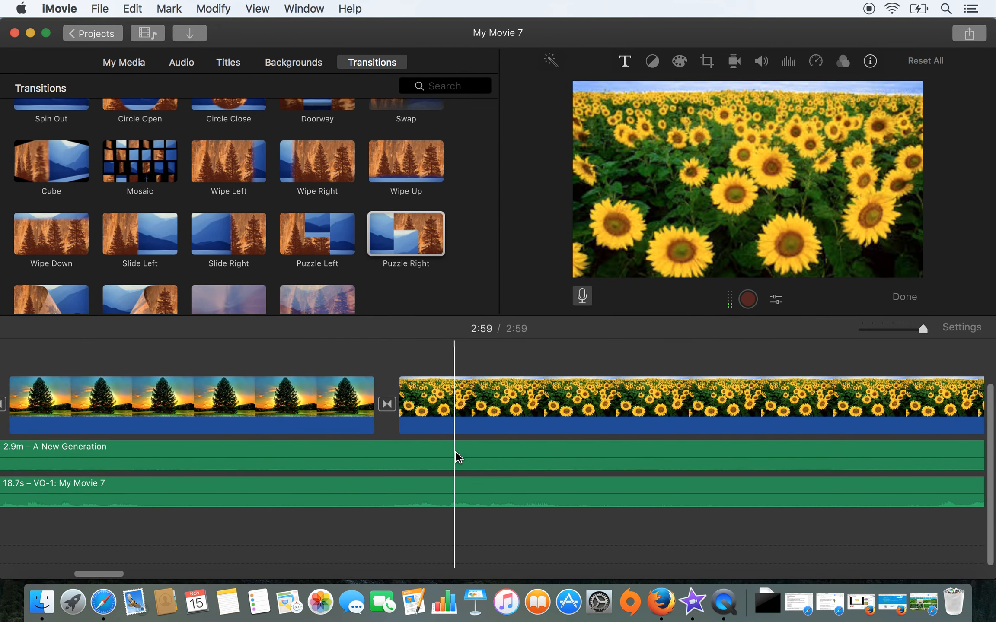
scroll(456, 456, "right", 9)
scroll(458, 456, "right", 13)
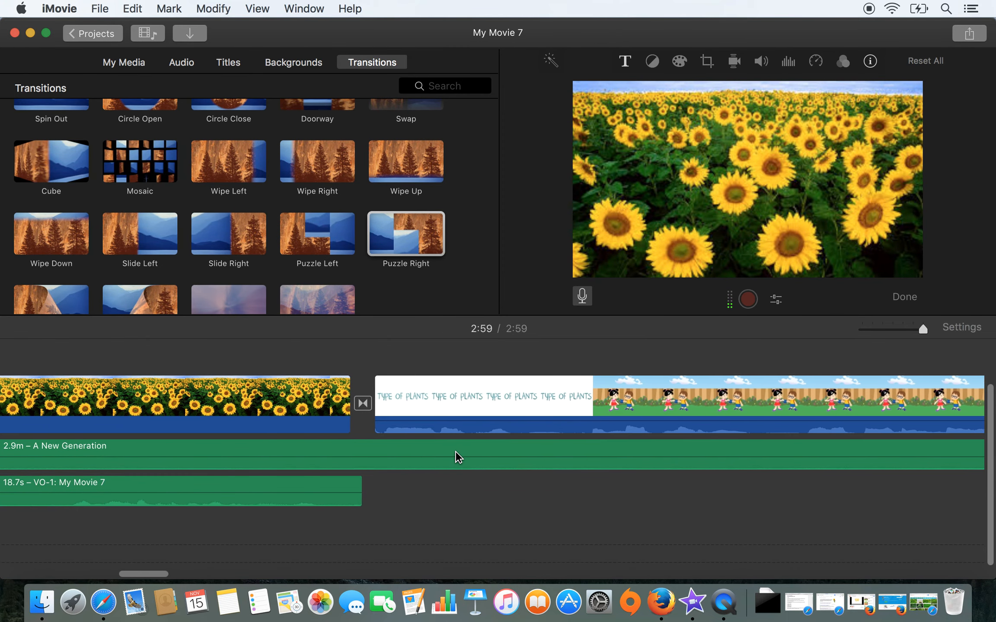
scroll(667, 407, "right", 15)
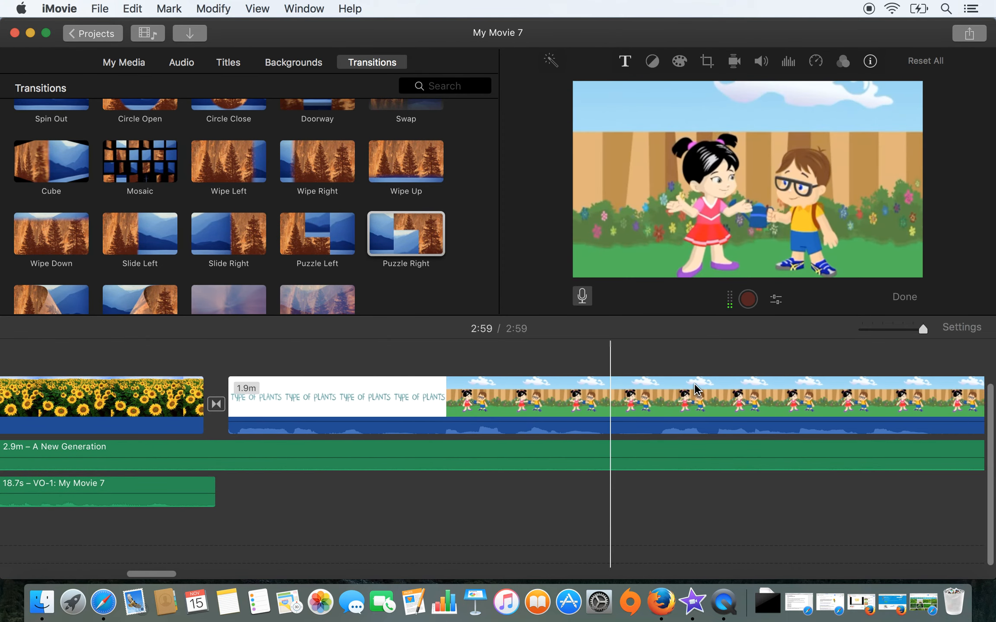
scroll(793, 388, "right", 15)
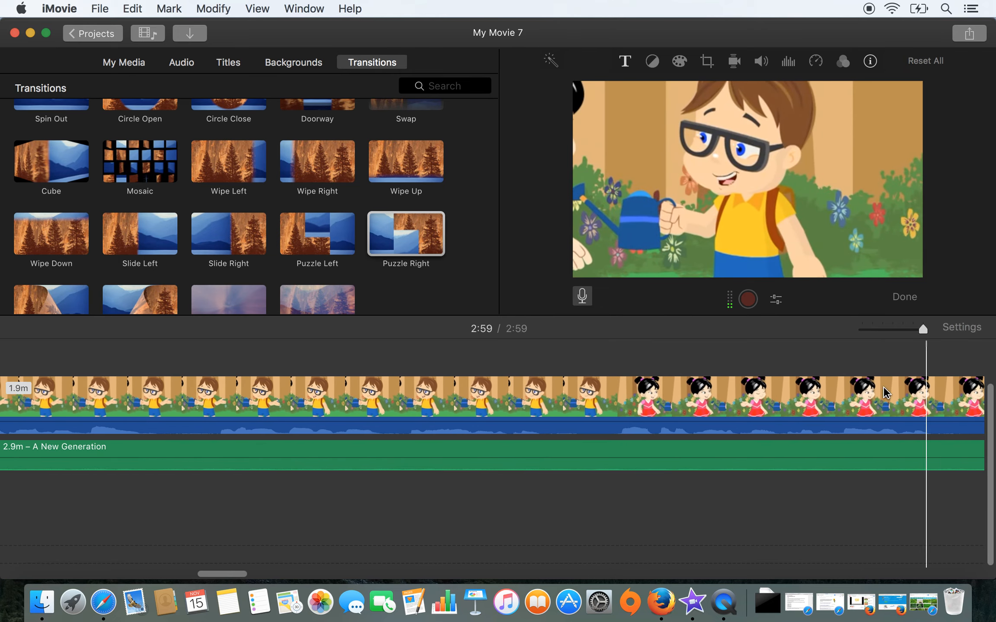
scroll(695, 391, "right", 15)
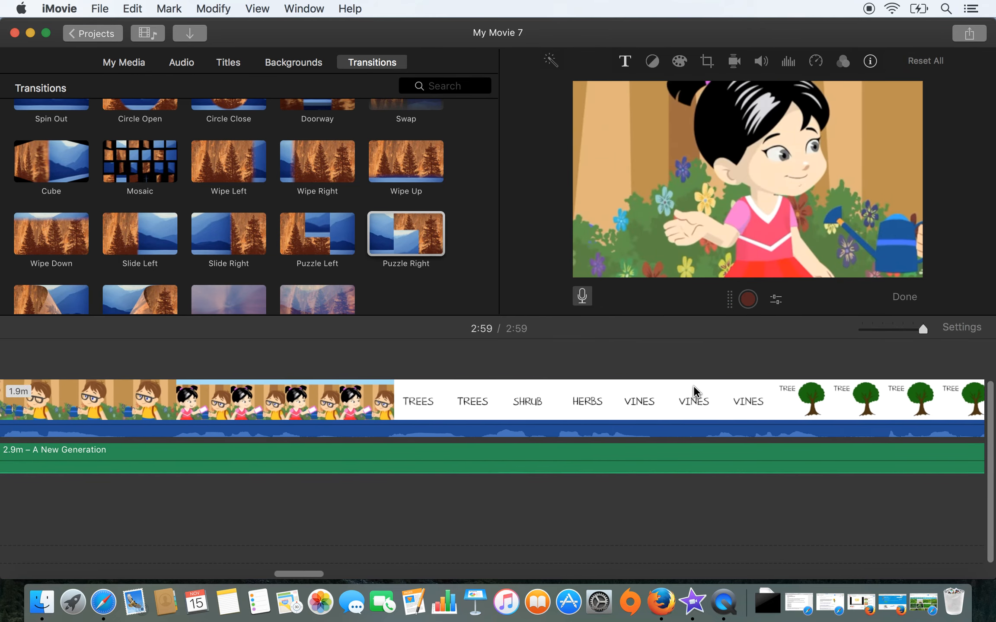
scroll(694, 391, "right", 20)
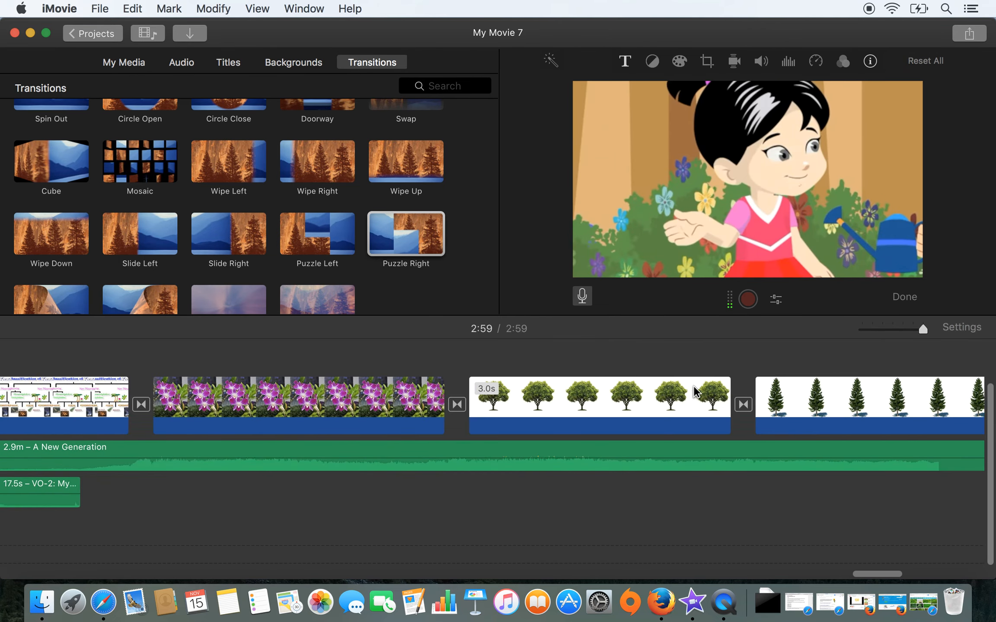
scroll(696, 392, "right", 3)
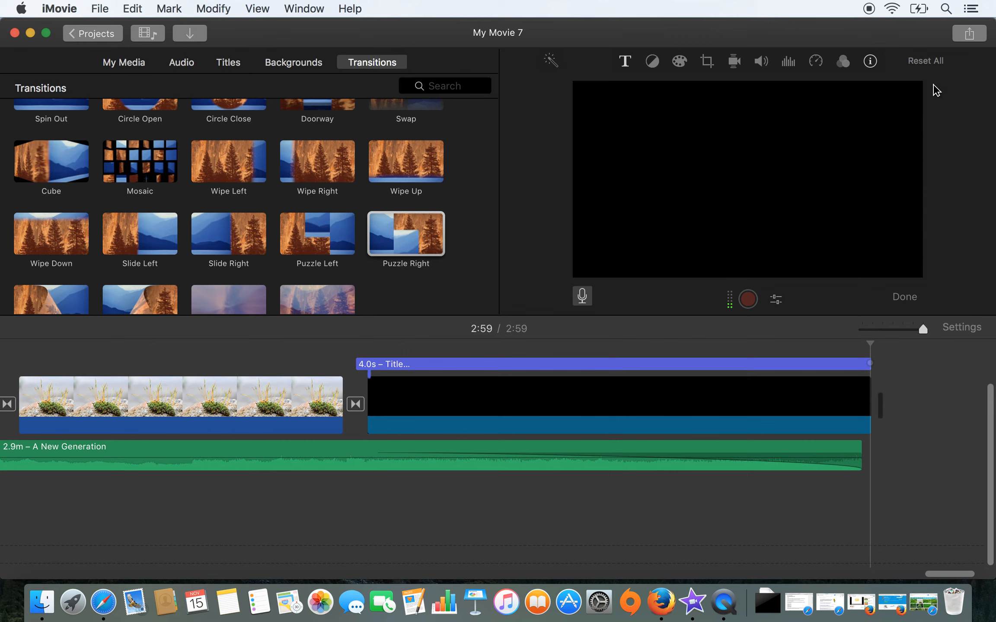
Start exporting the movie as a file and title it "Plants intro".
left_click(969, 34)
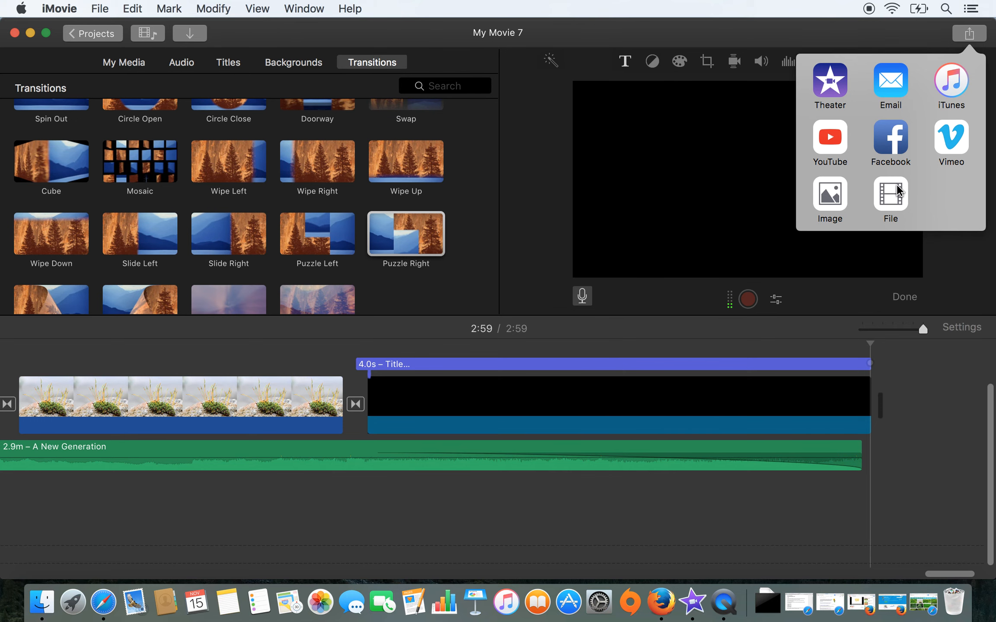
left_click(886, 193)
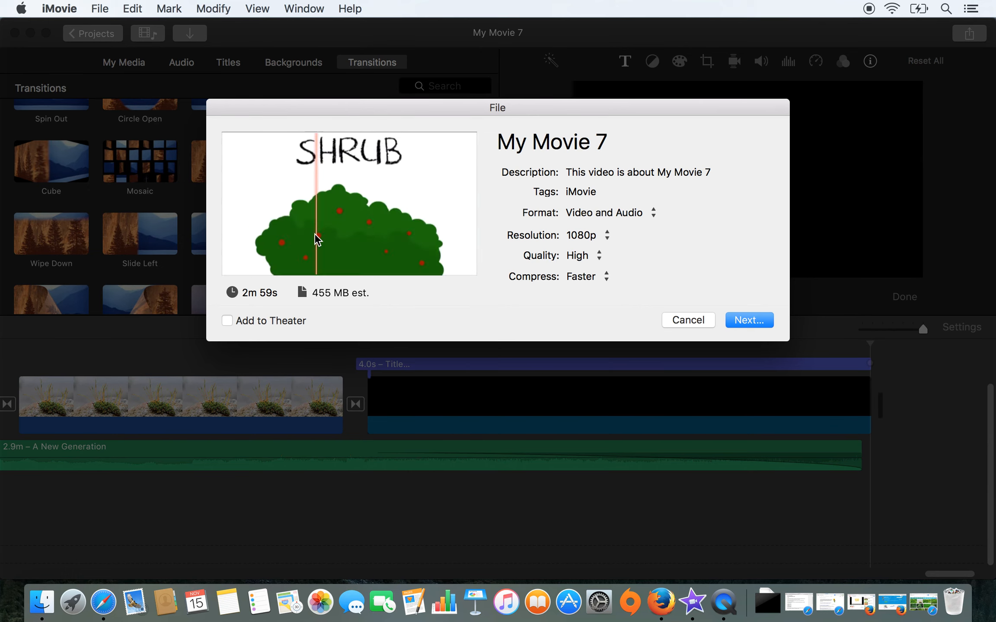
left_click(572, 141)
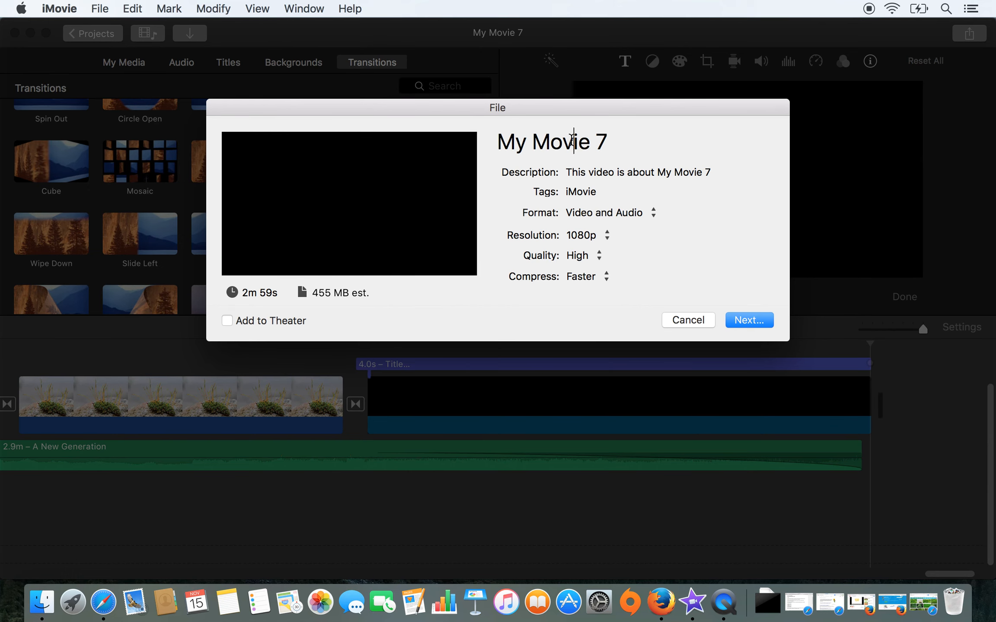
triple_click(572, 140)
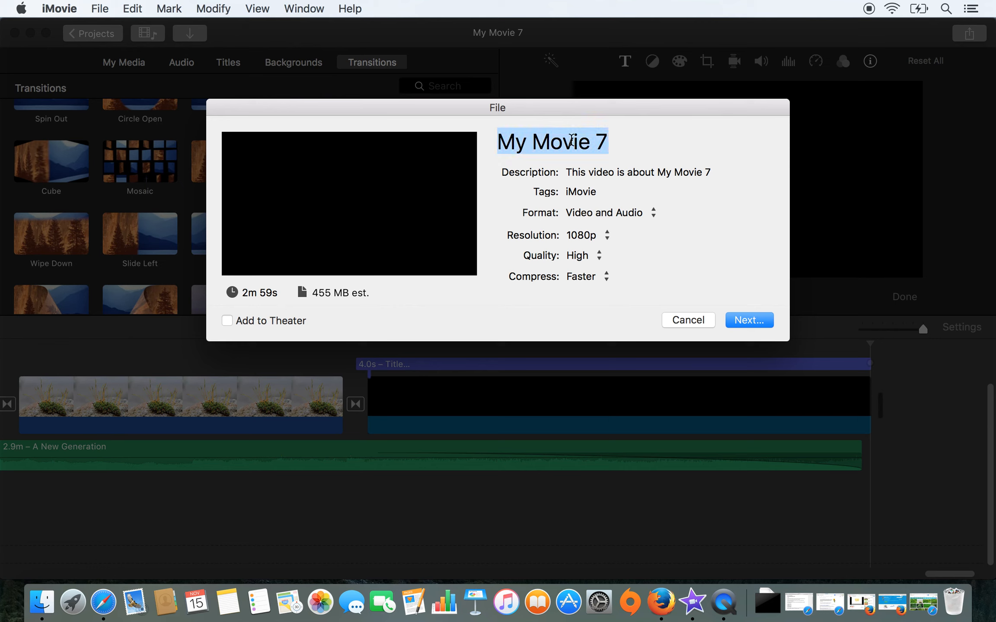
type("Plants intro")
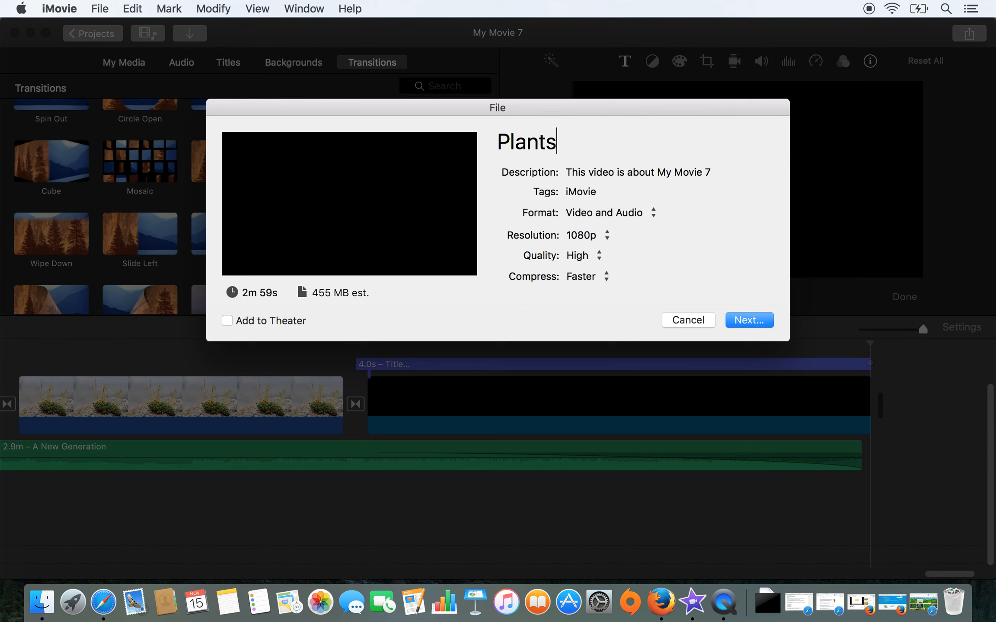